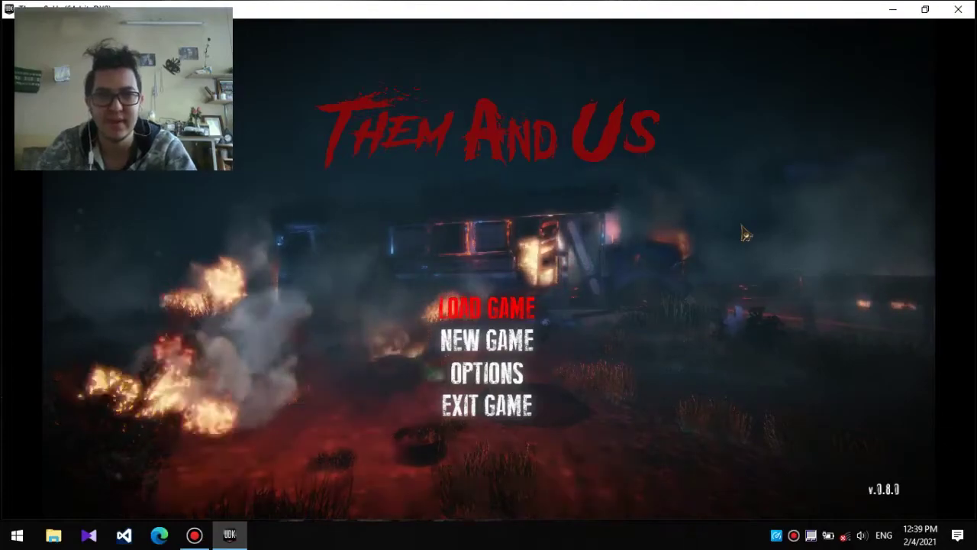
key(Down)
key(Up)
key(Return)
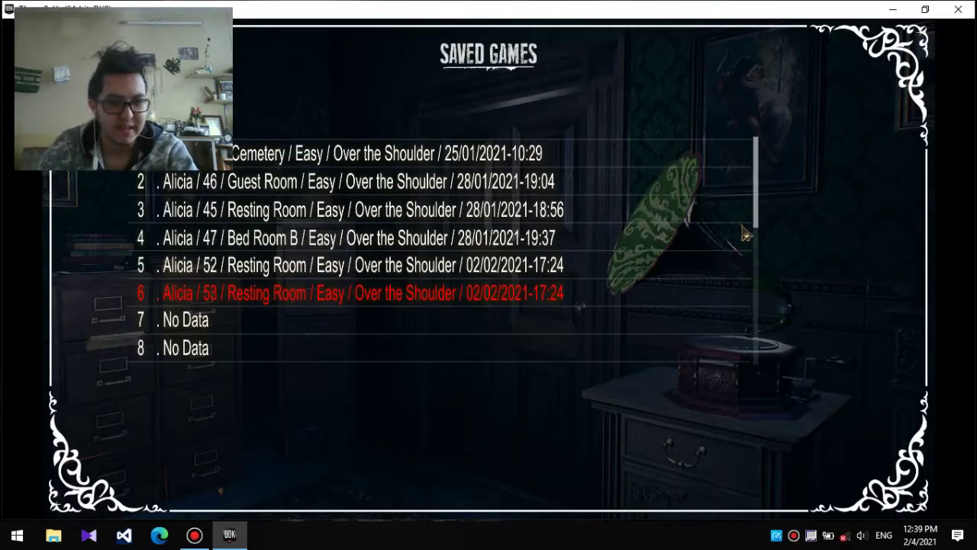
key(Return)
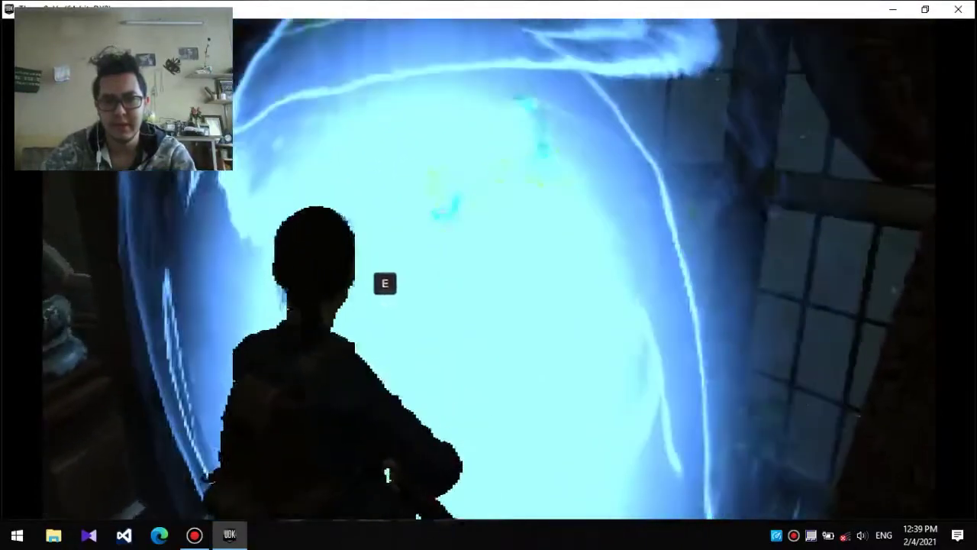
key(e)
key(Escape)
key(e)
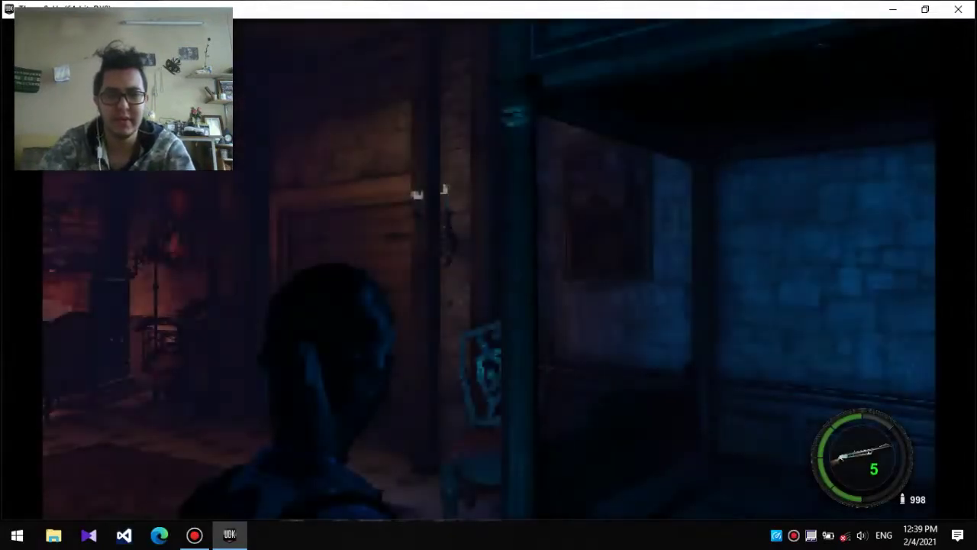
key(w)
key(w)
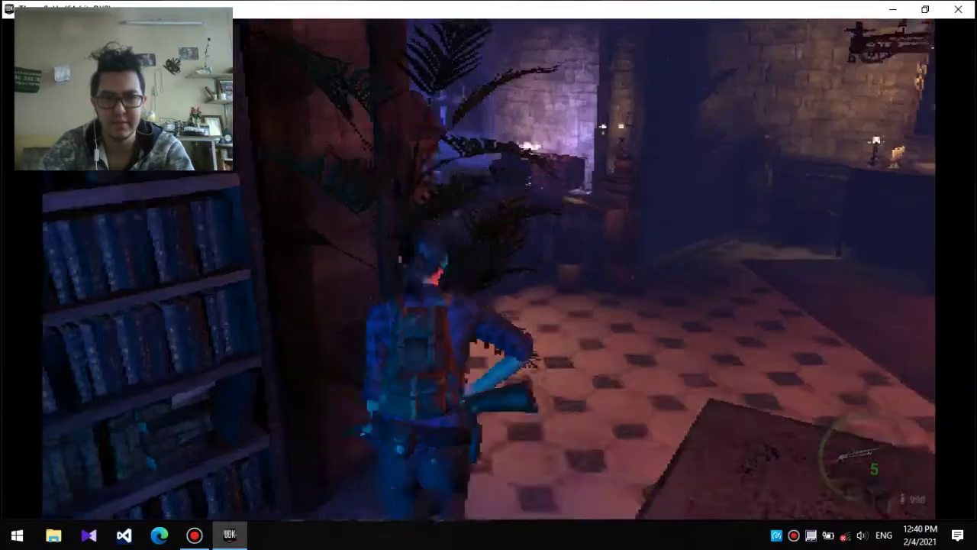
key(w)
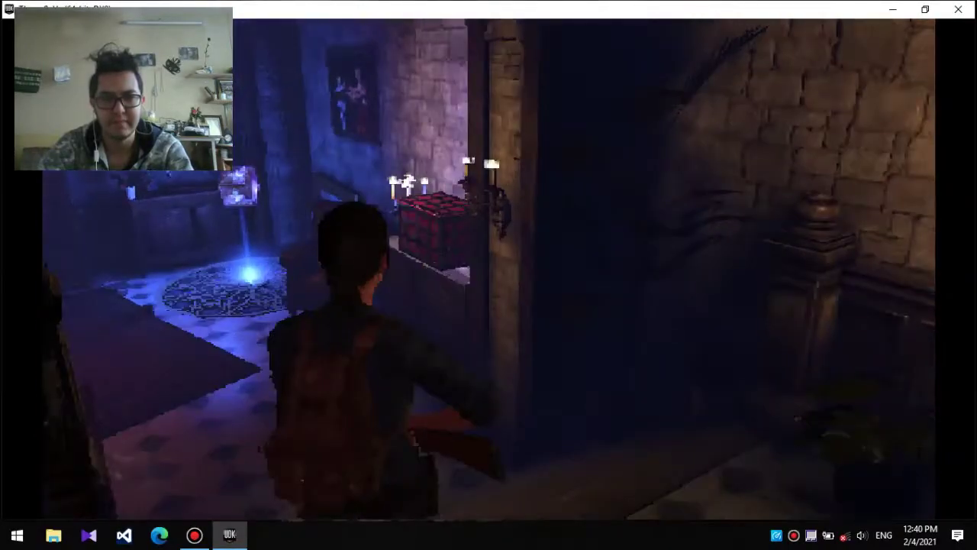
key(w)
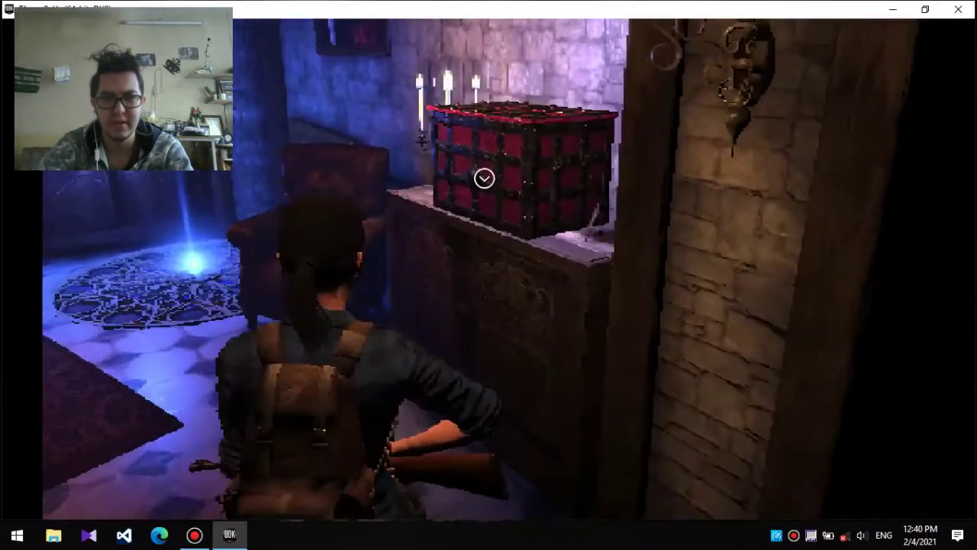
key(e)
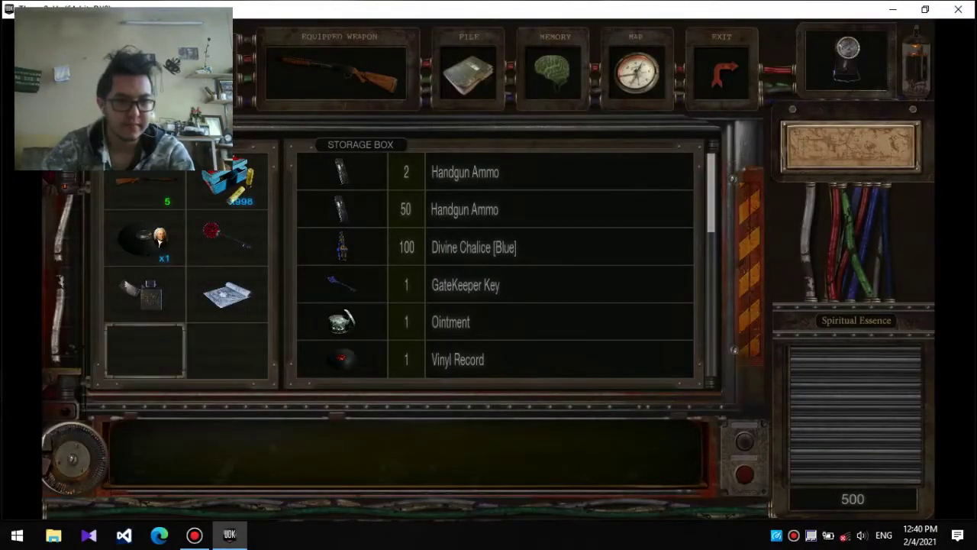
key(Escape)
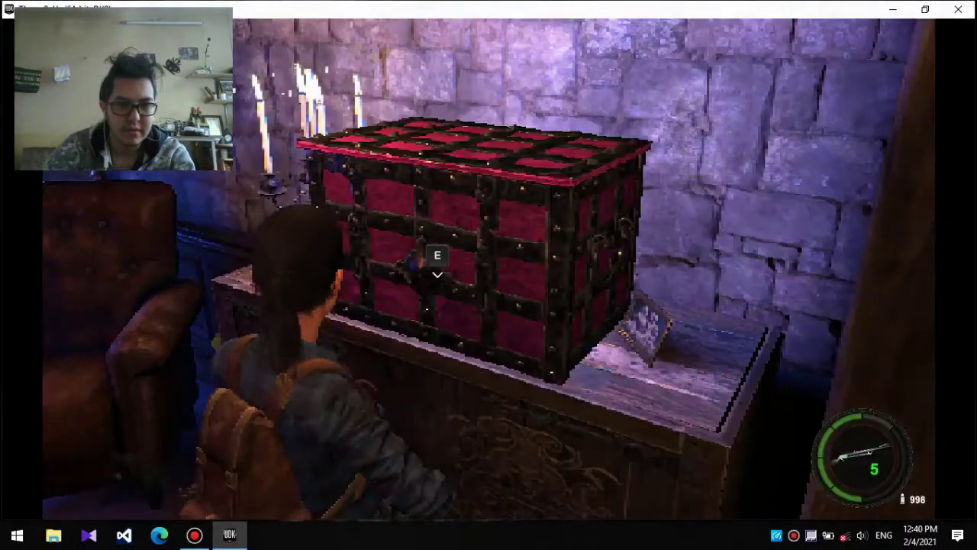
key(w)
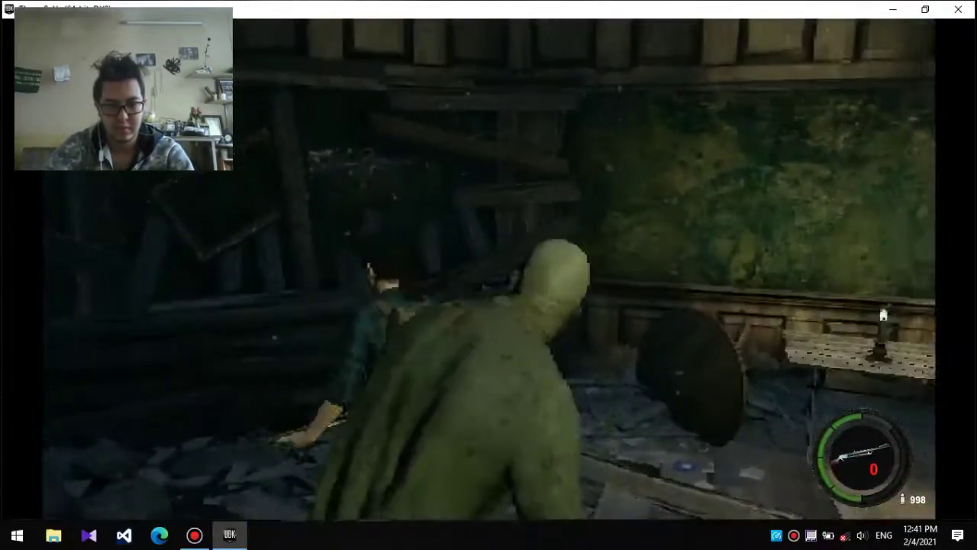
key(Tab)
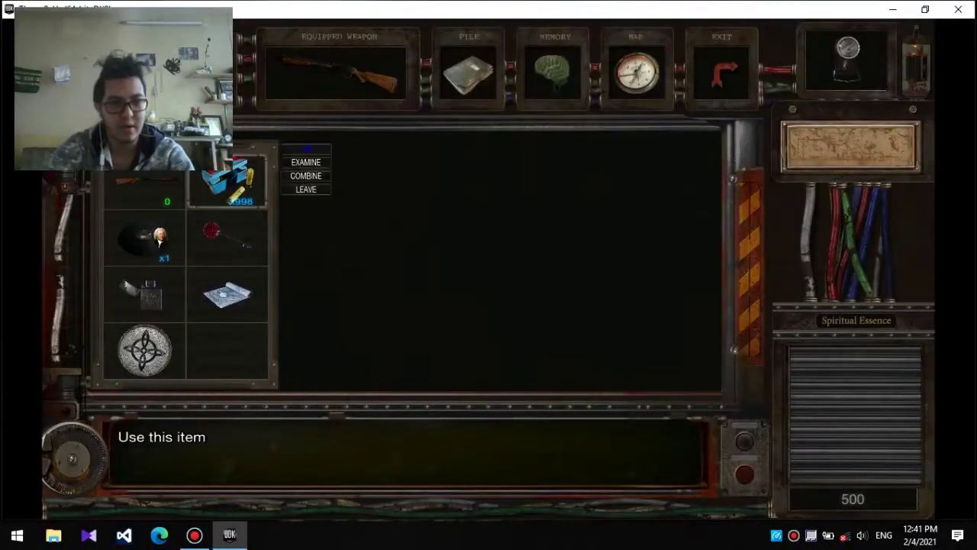
key(Tab)
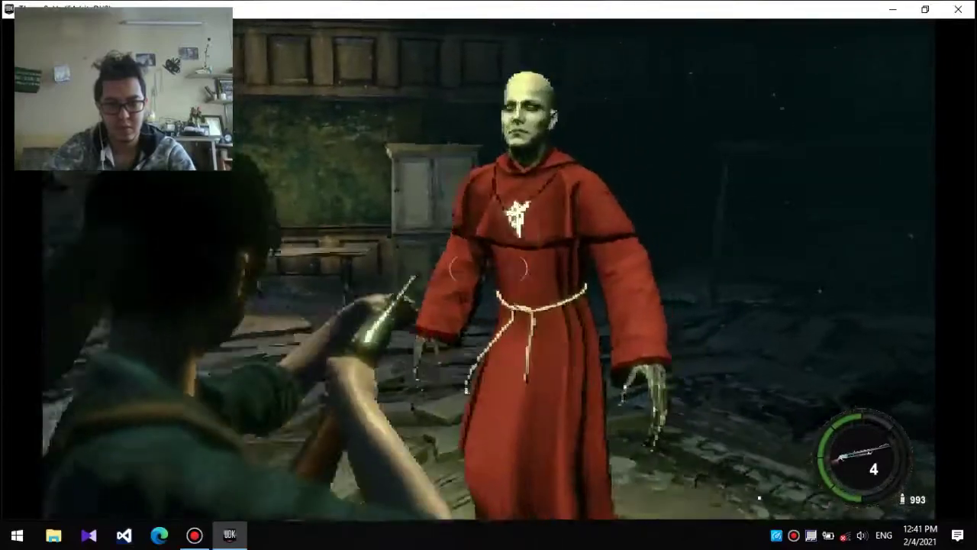
click(489, 275)
key(d)
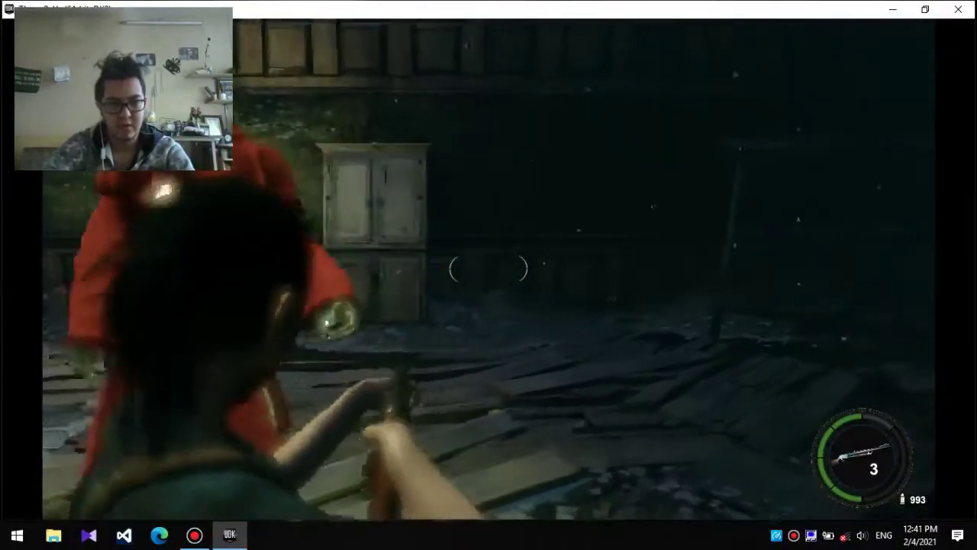
key(w)
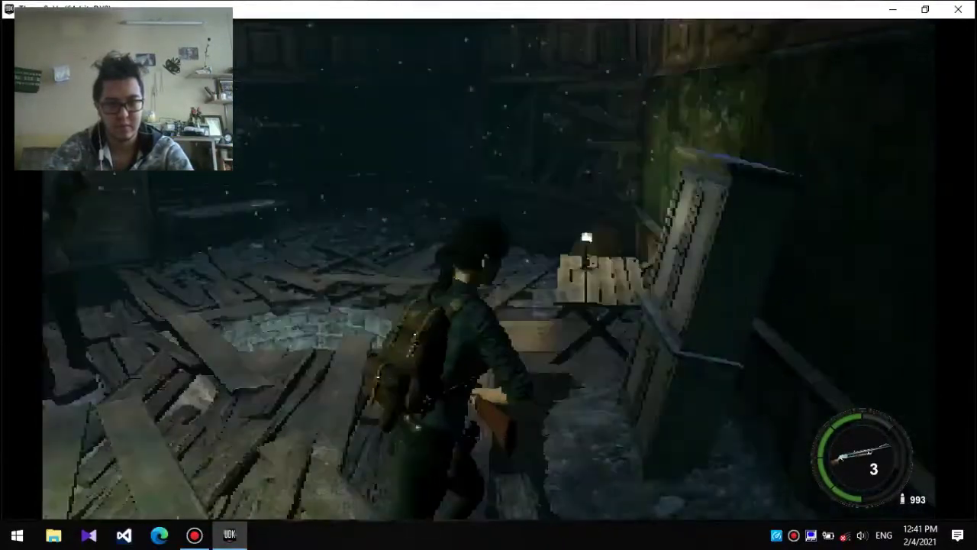
key(w)
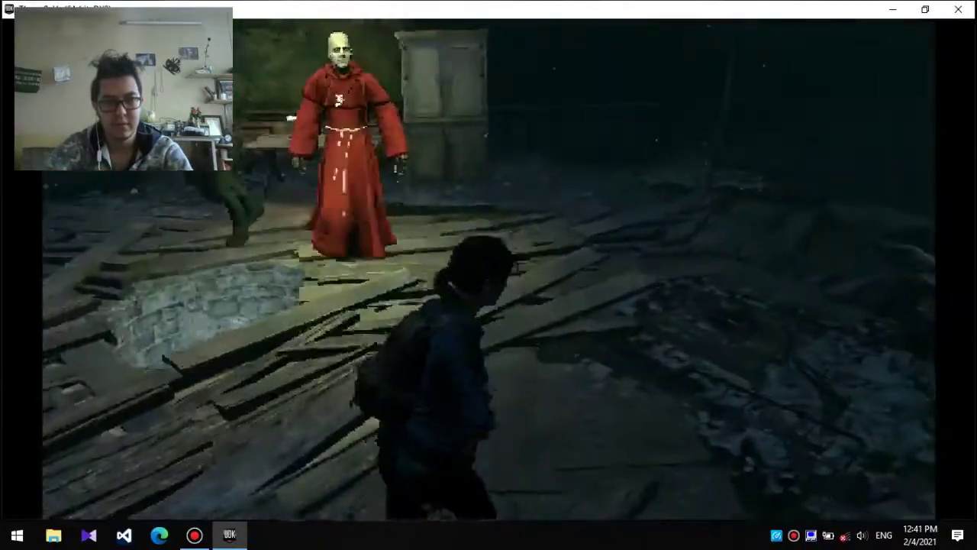
key(w)
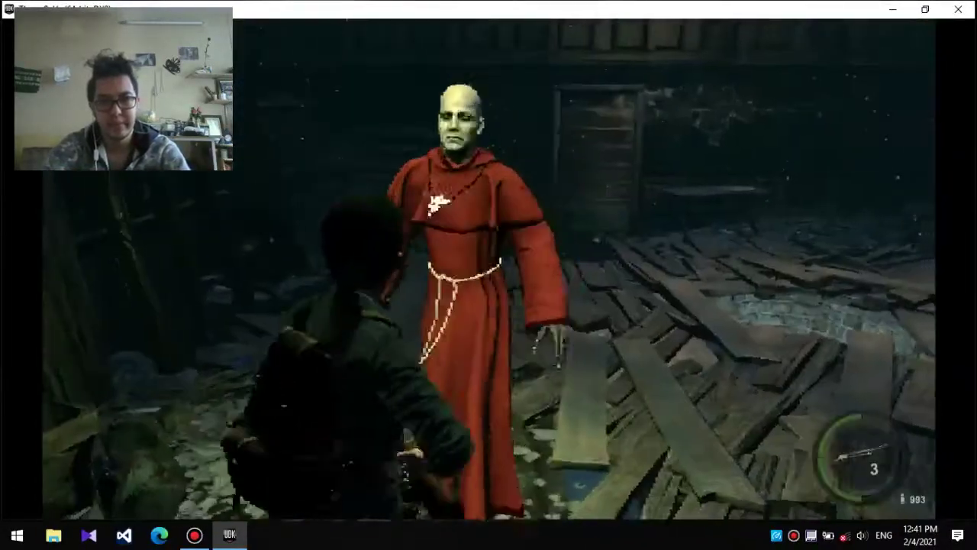
click(489, 275)
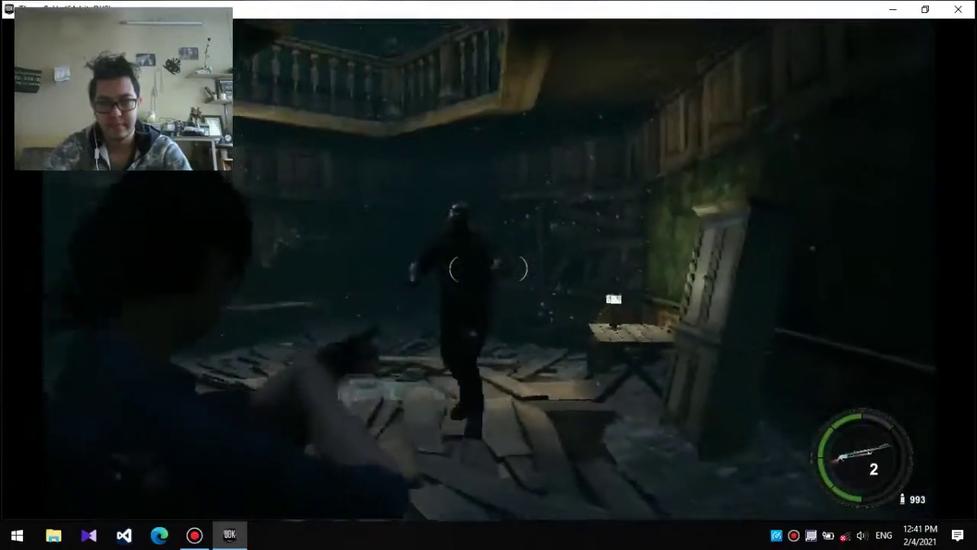
click(488, 269)
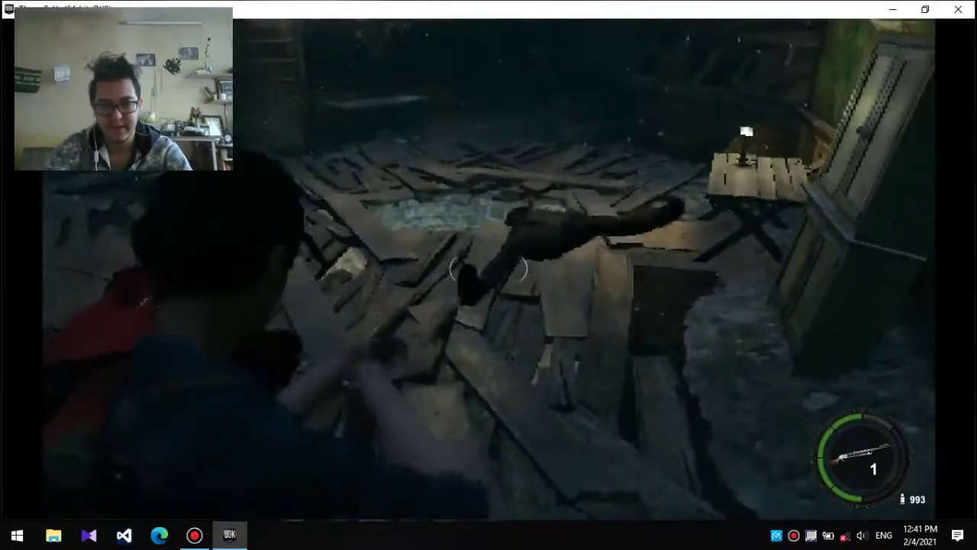
key(w)
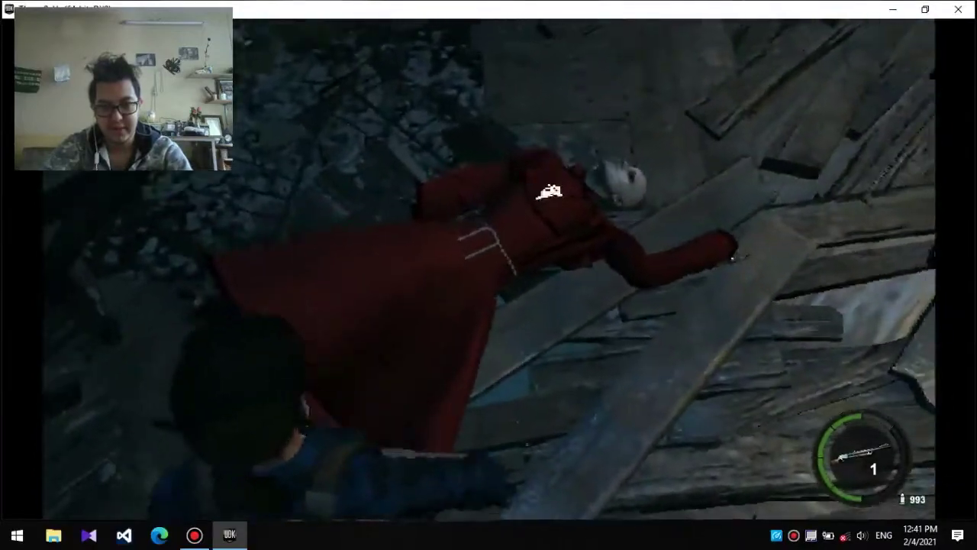
key(w)
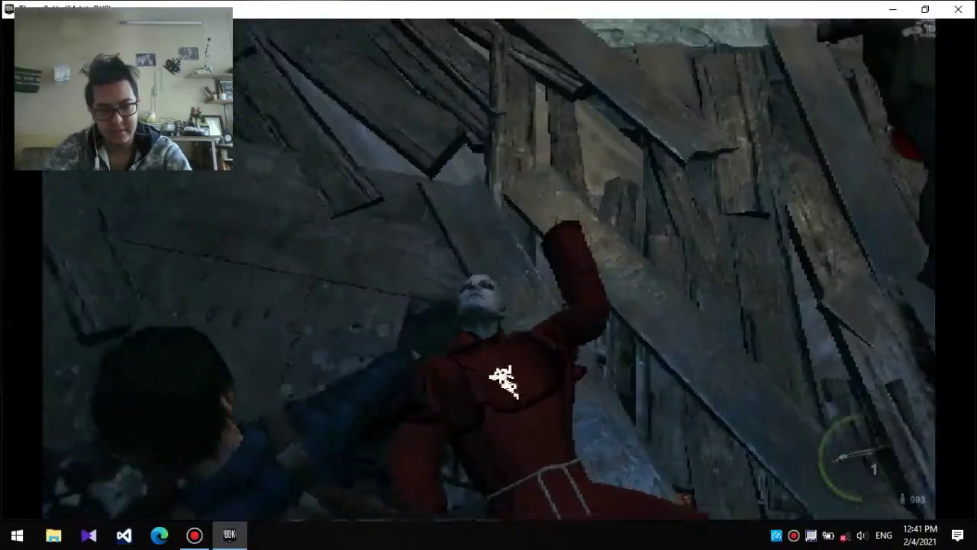
key(w)
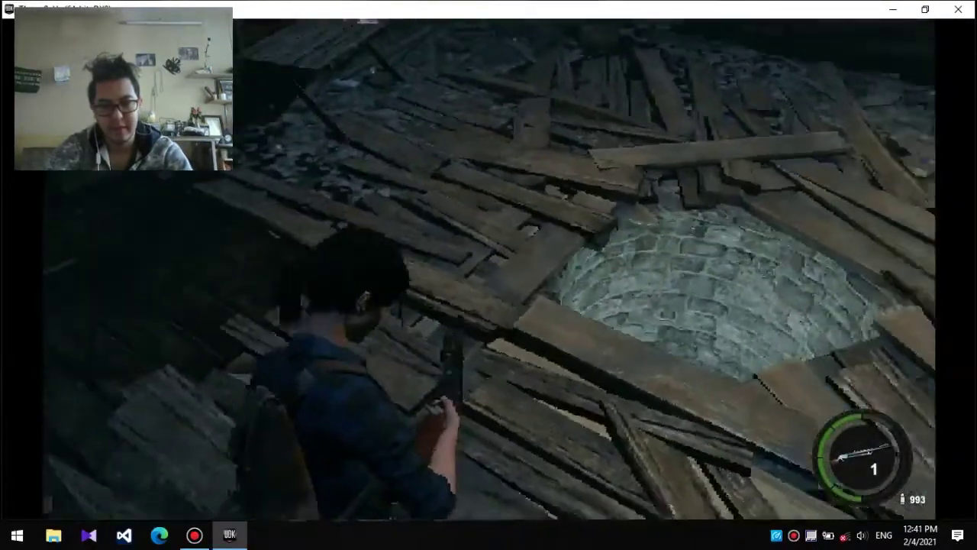
key(r)
key(w)
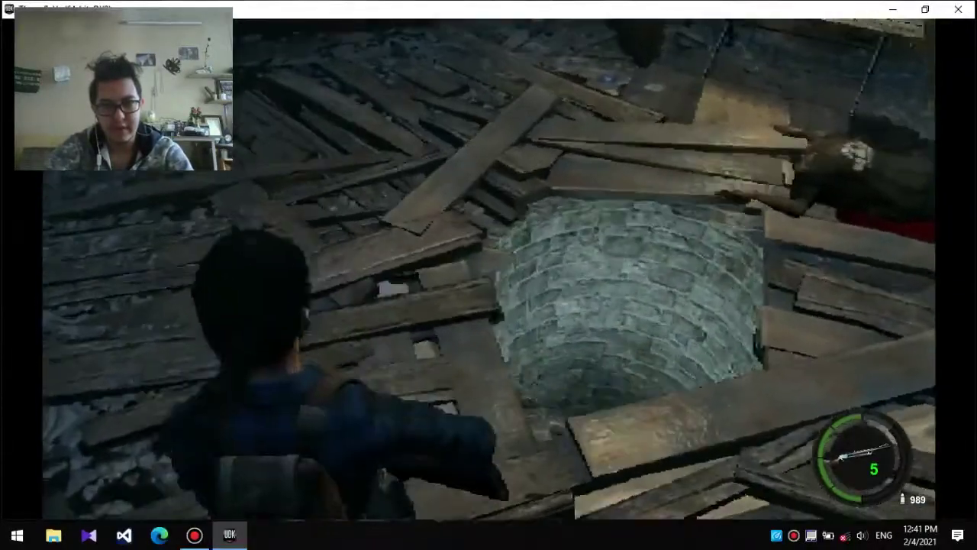
key(w)
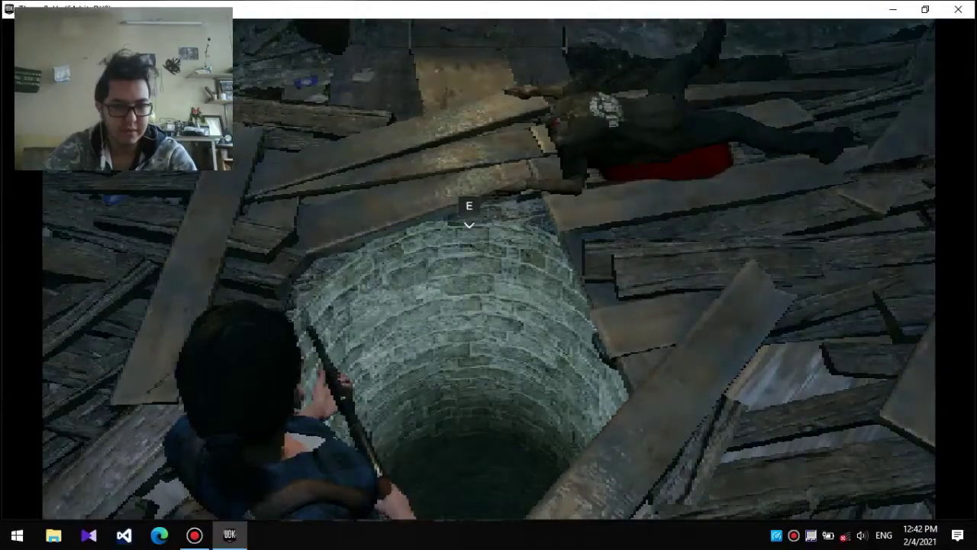
key(w)
key(e)
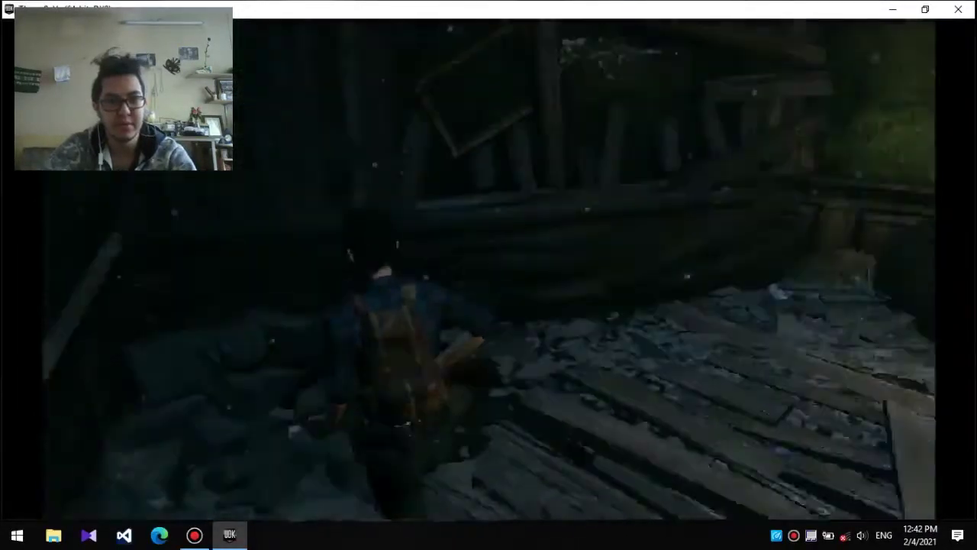
key(w)
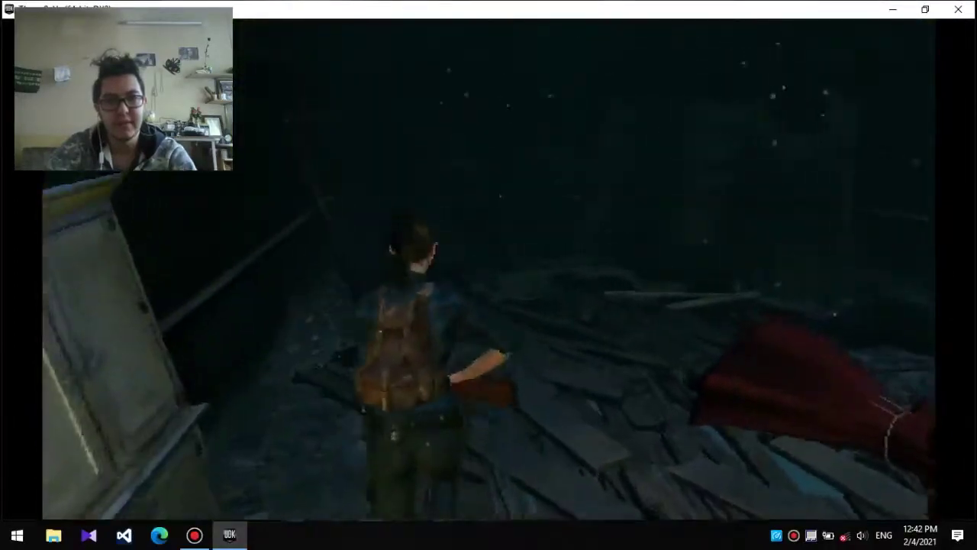
key(w)
key(w)
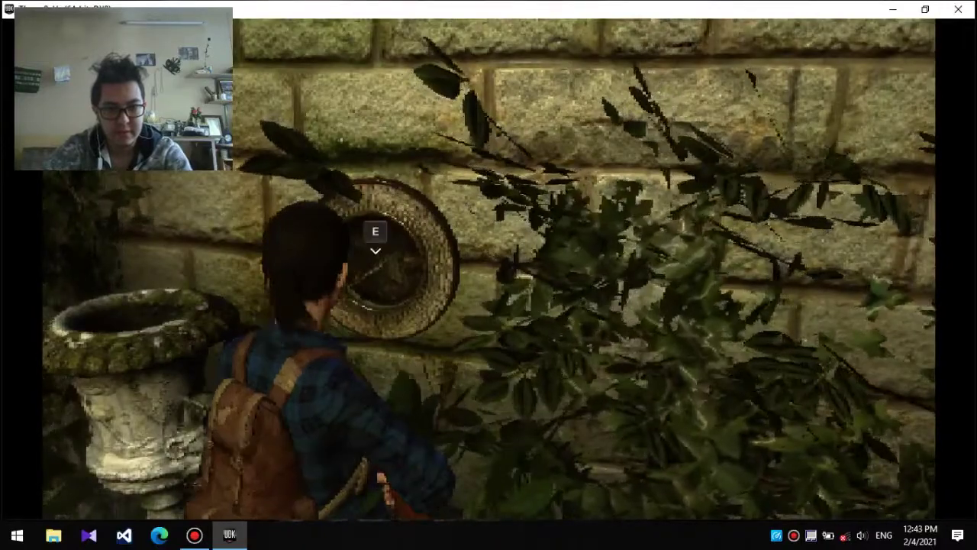
key(Tab)
key(Return)
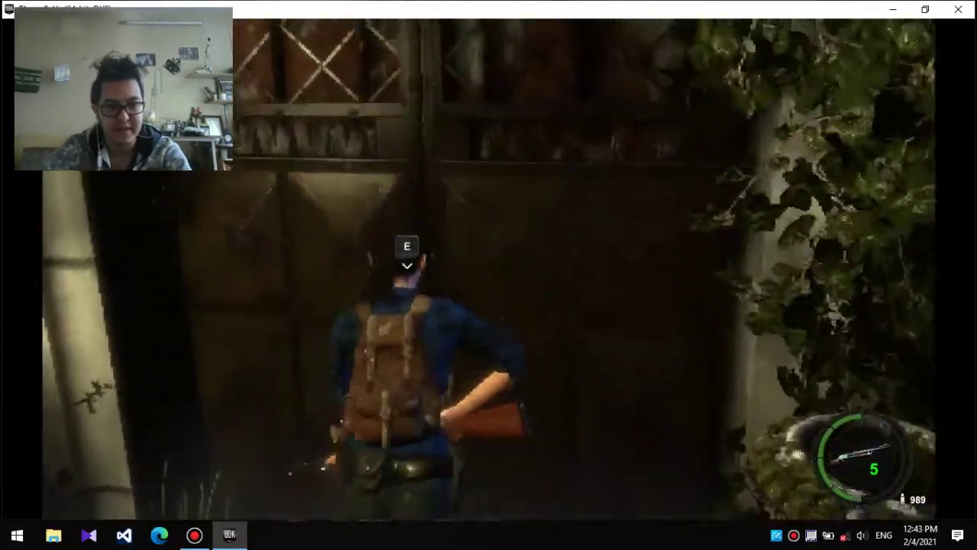
key(e)
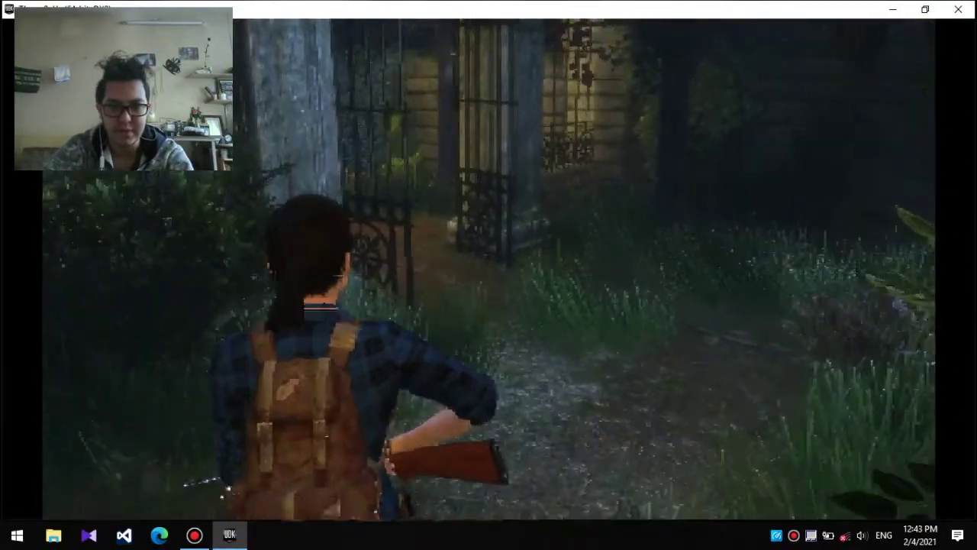
key(w)
key(w)
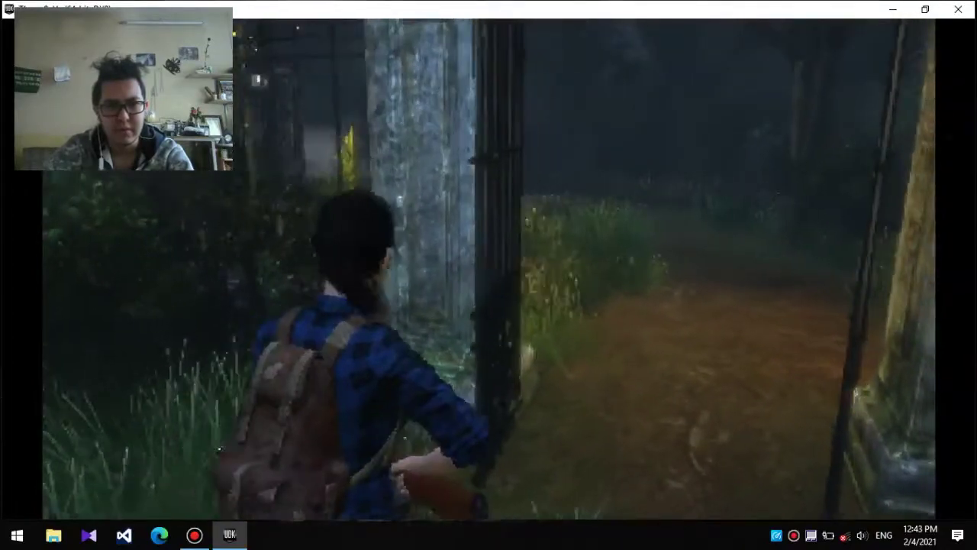
key(w)
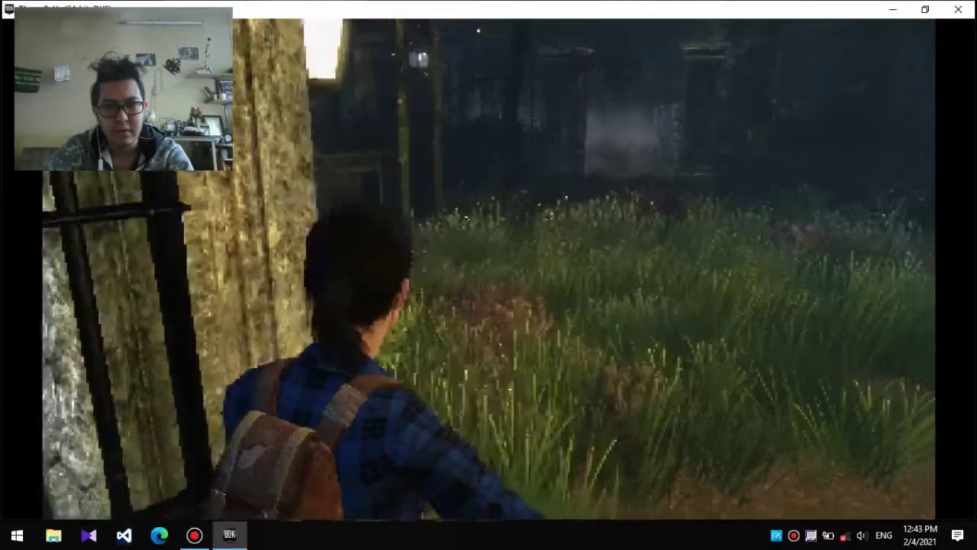
key(w)
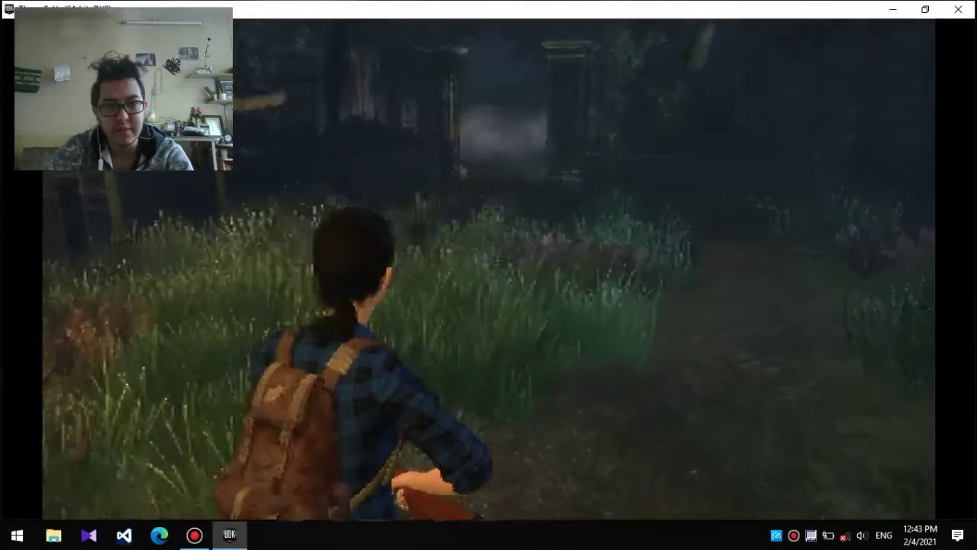
key(w)
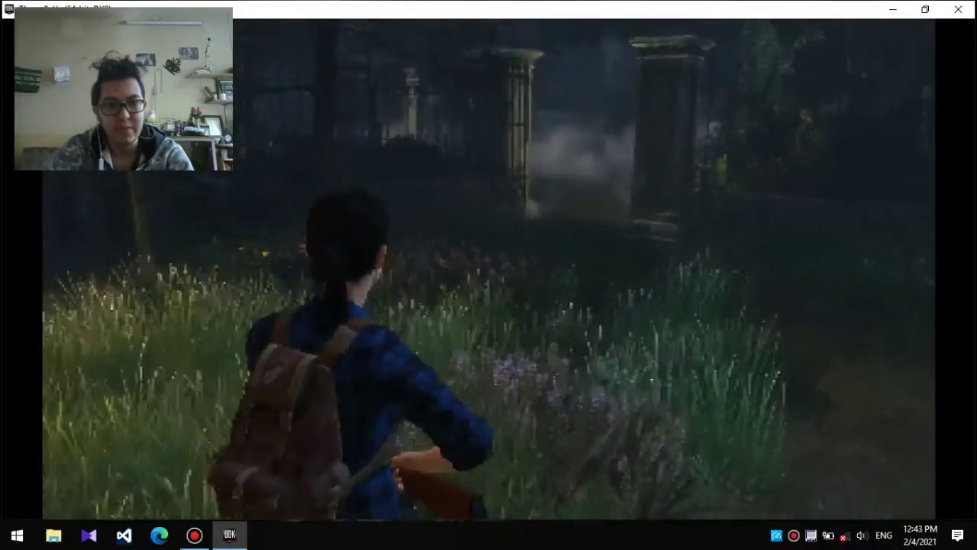
key(w)
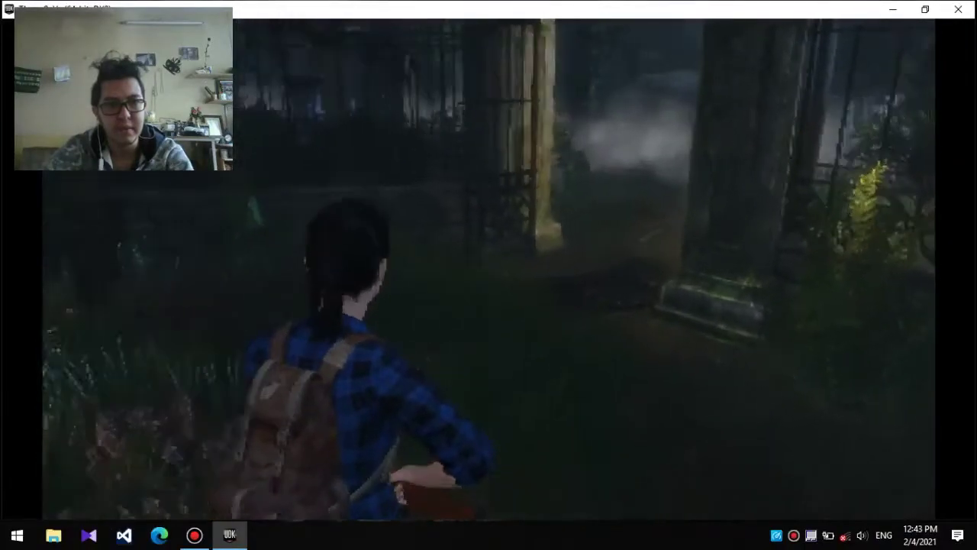
key(w)
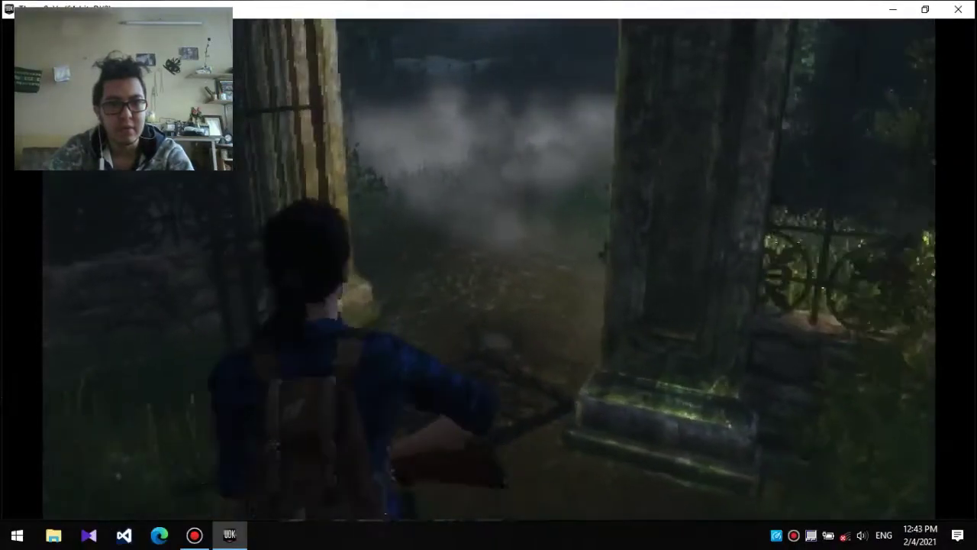
key(w)
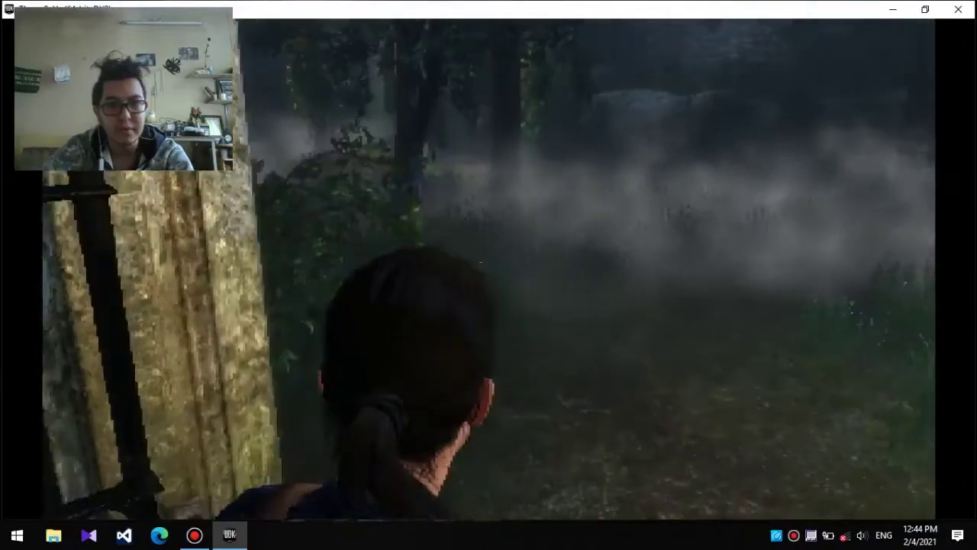
key(w)
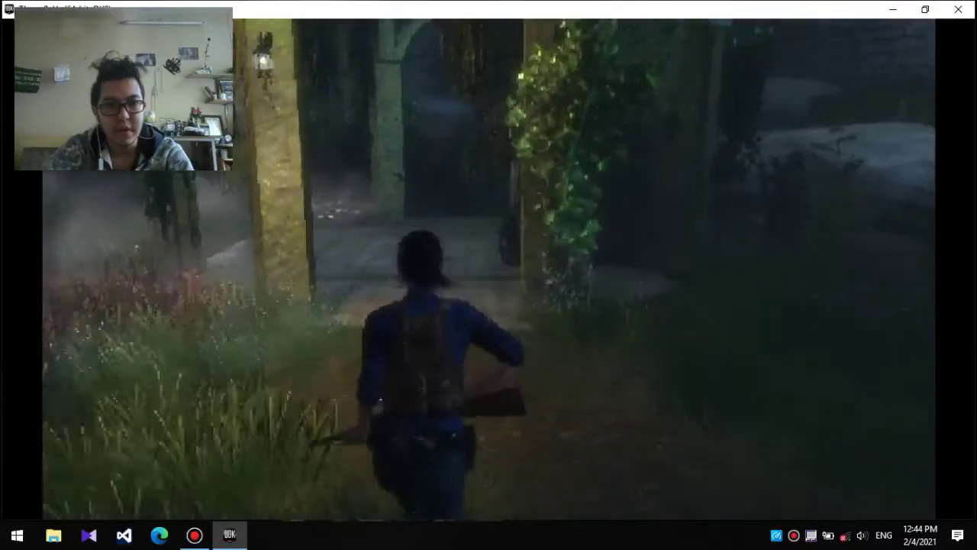
key(w)
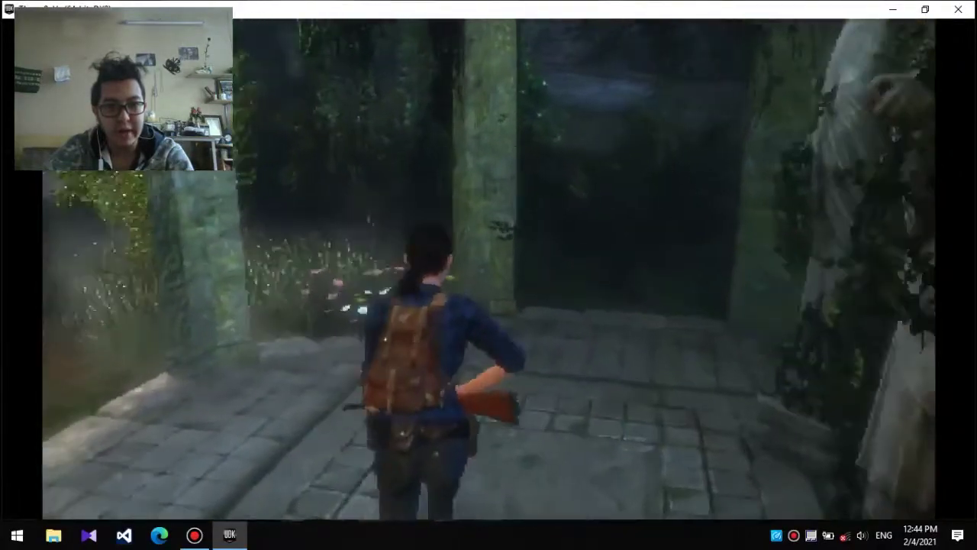
key(w)
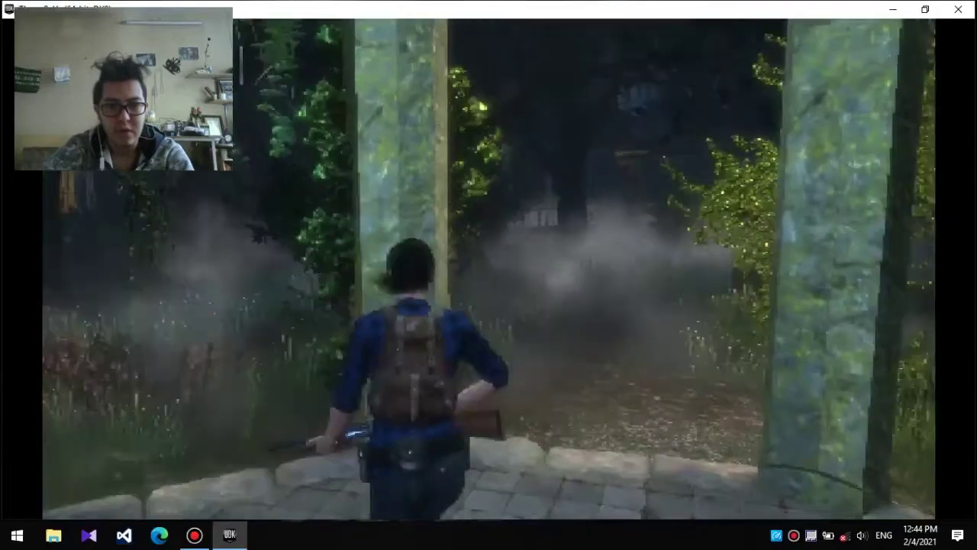
key(w)
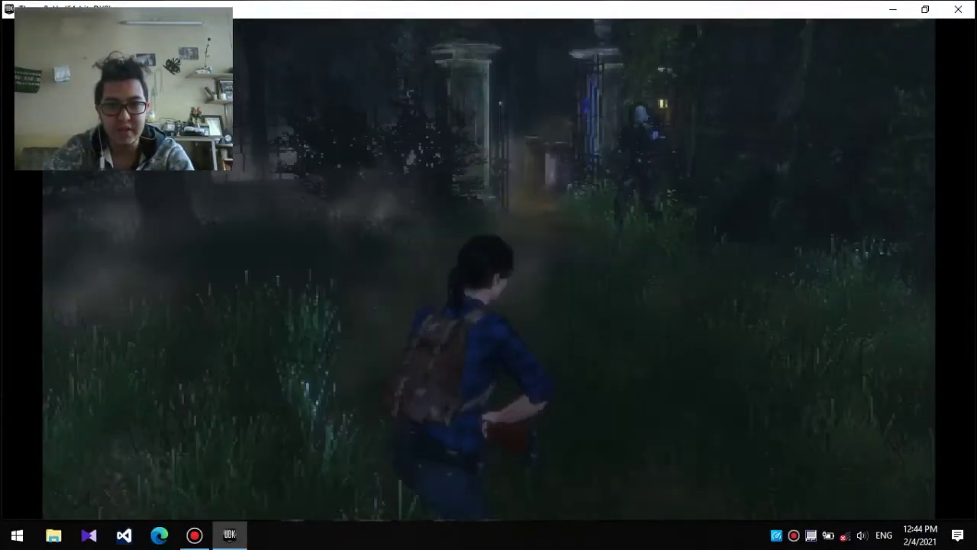
key(w)
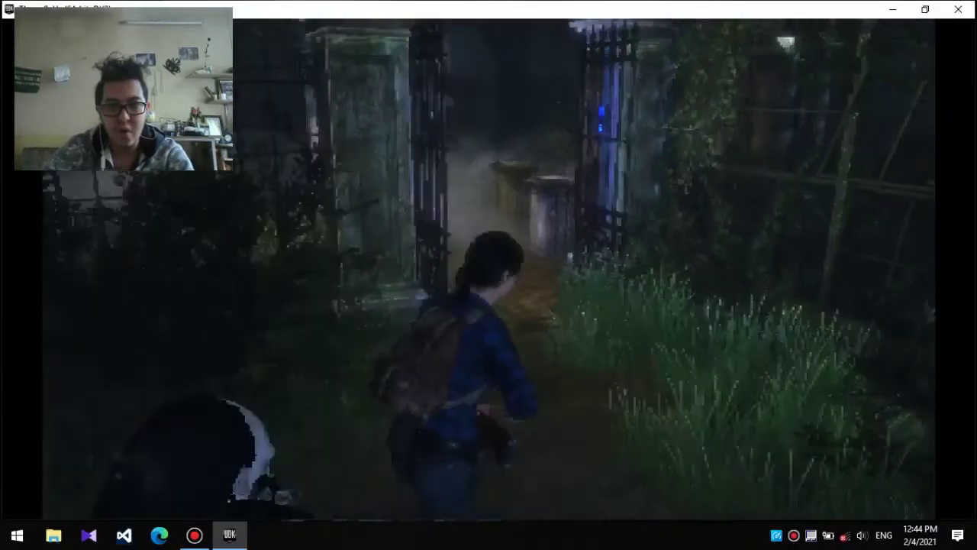
key(w)
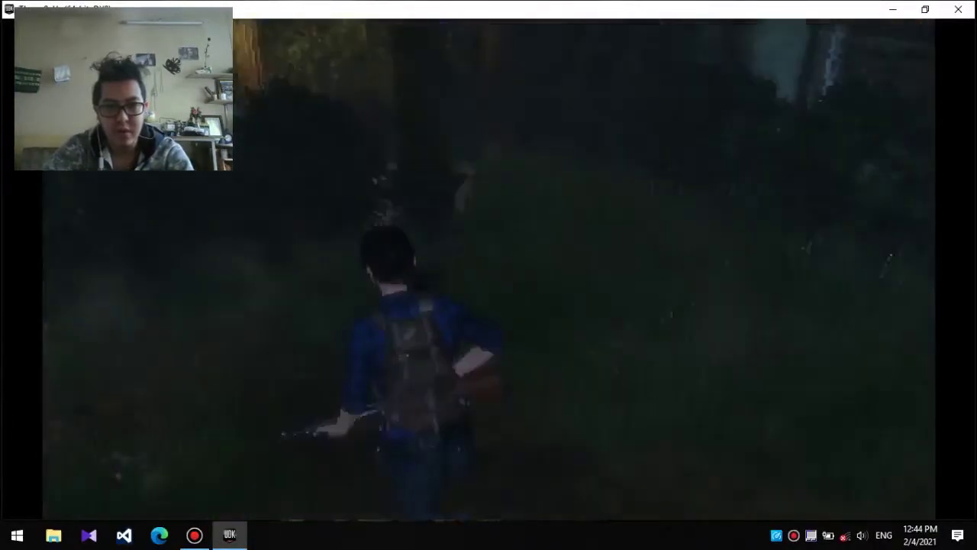
key(w)
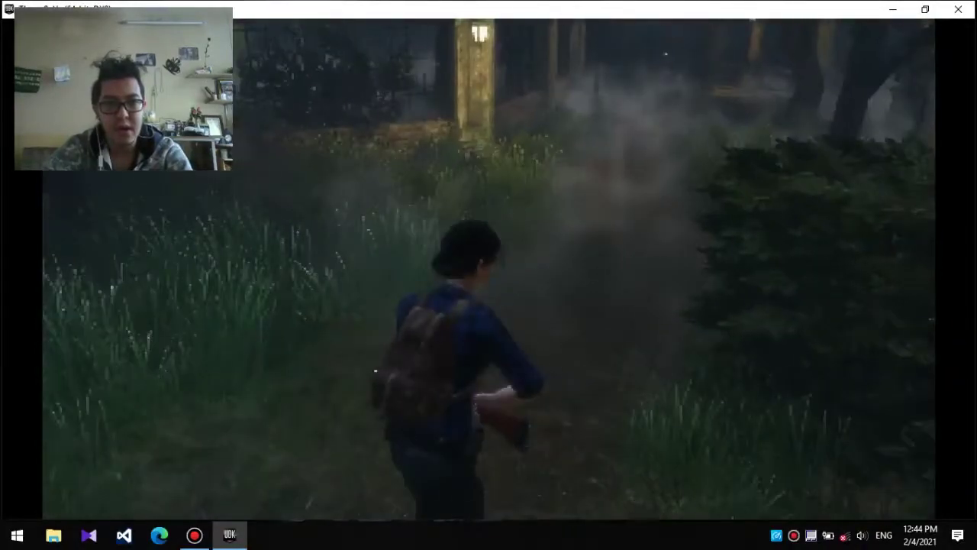
key(w)
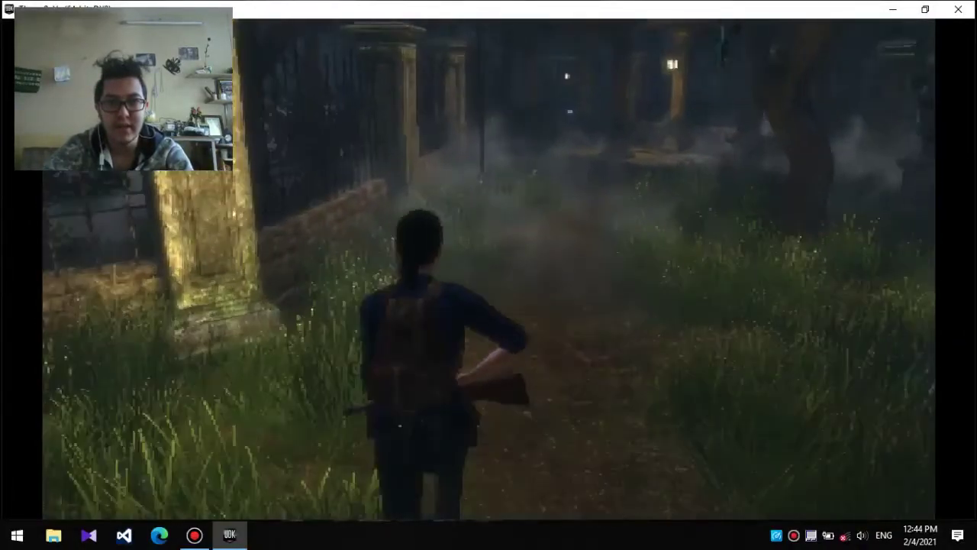
key(w)
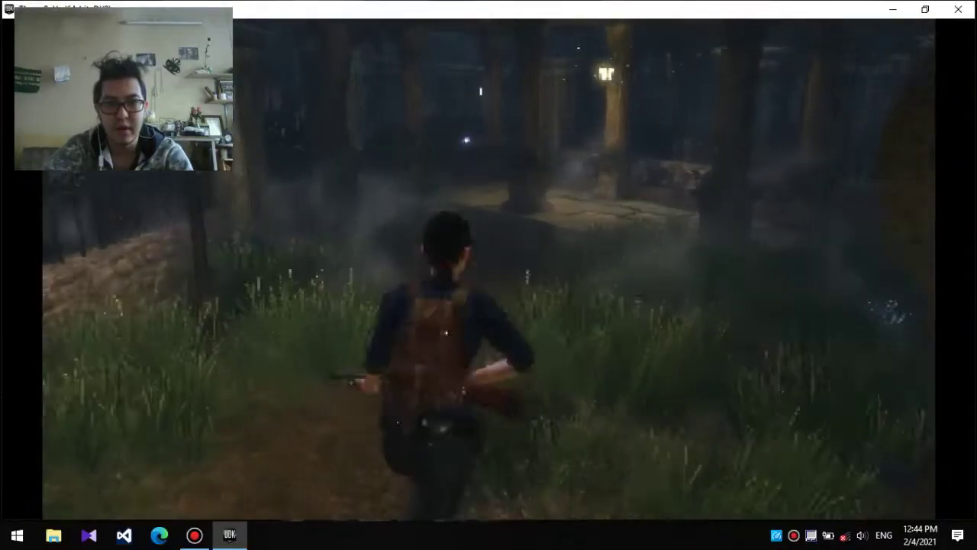
key(w)
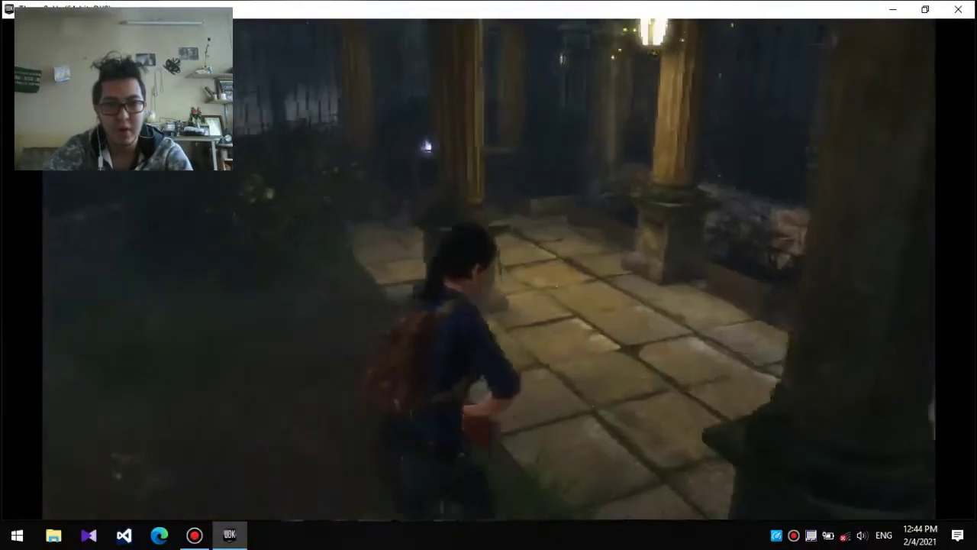
key(w)
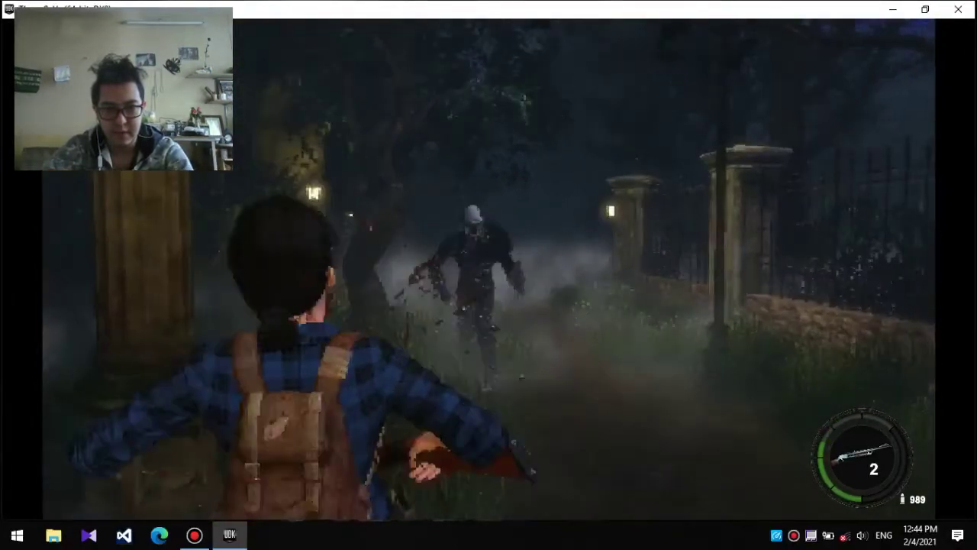
key(w)
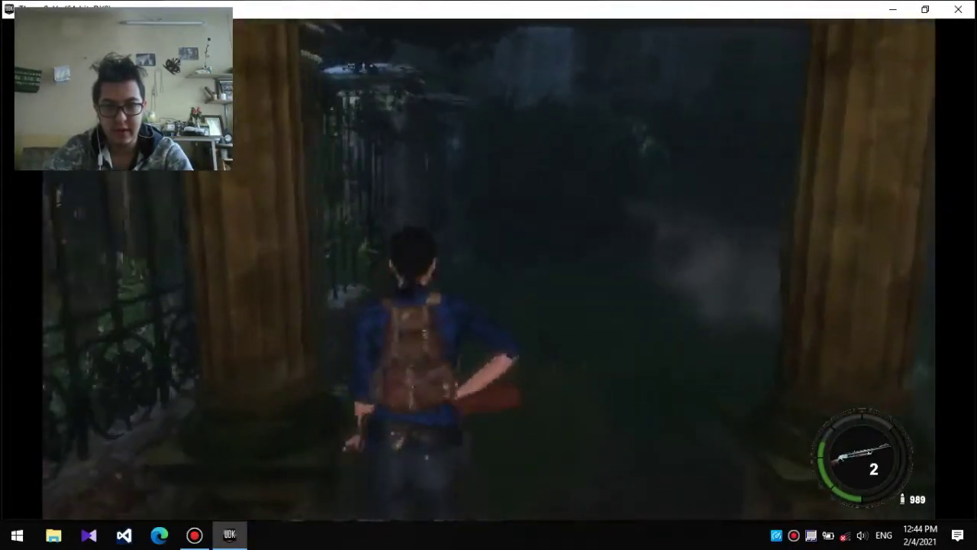
key(w)
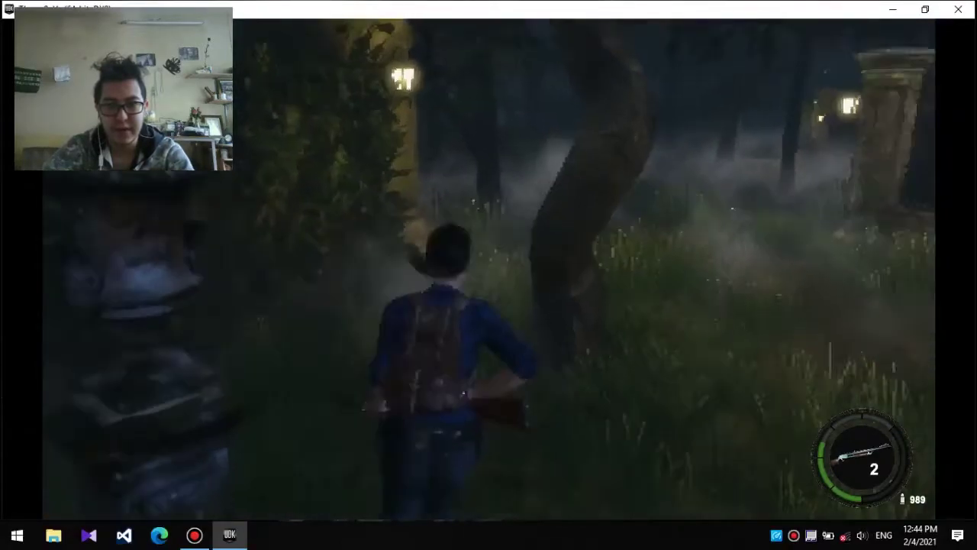
key(w)
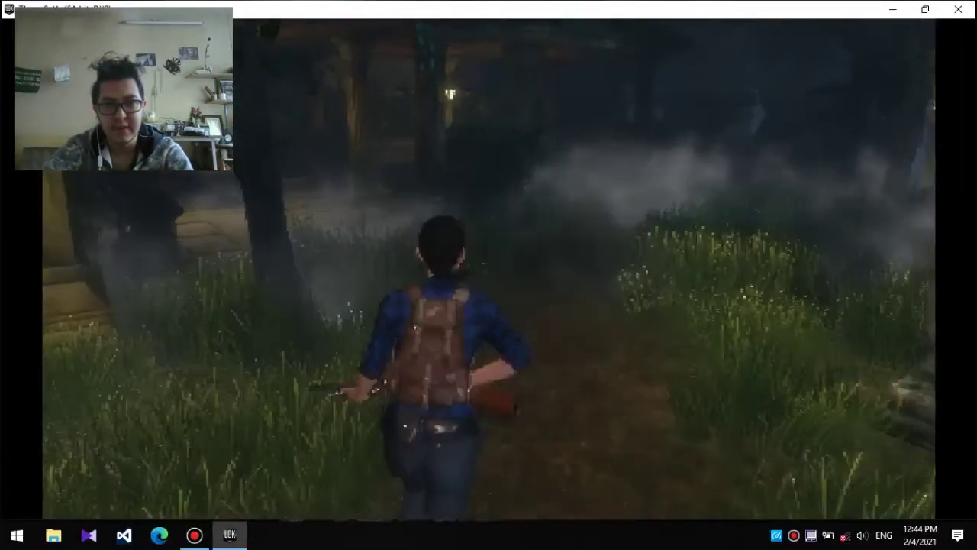
key(w)
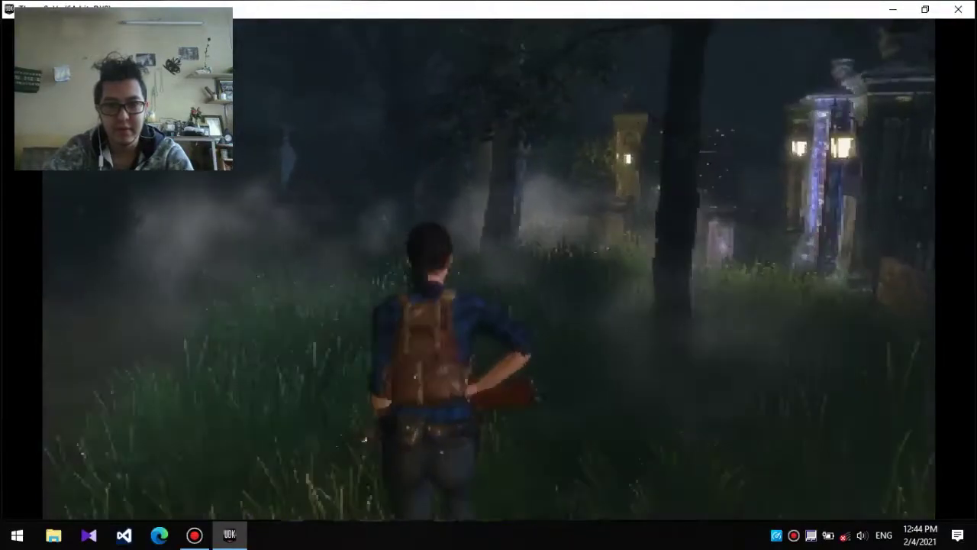
key(w)
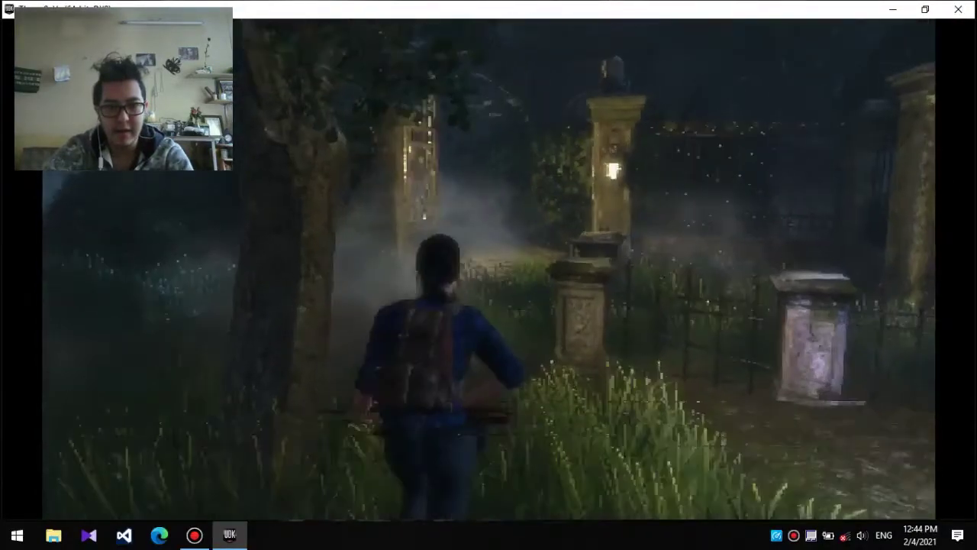
key(w)
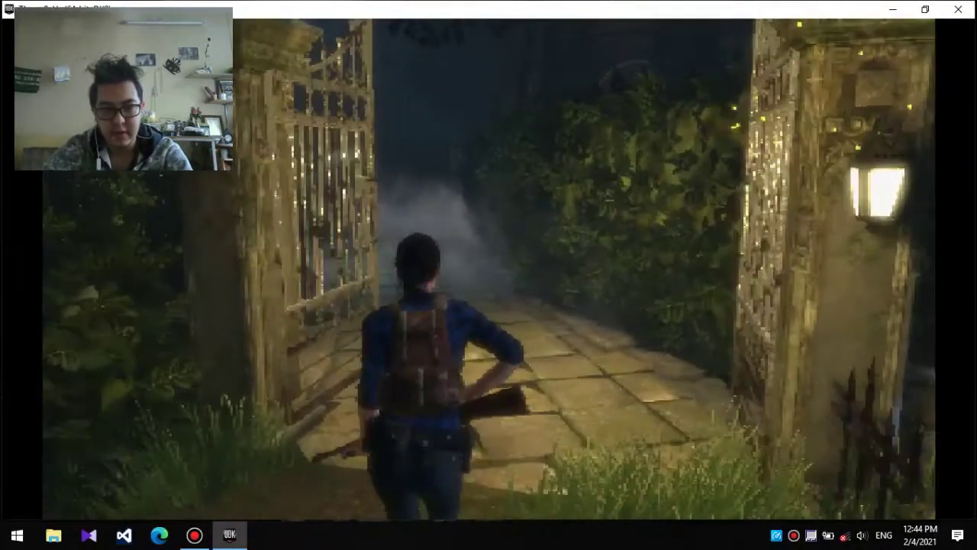
key(w)
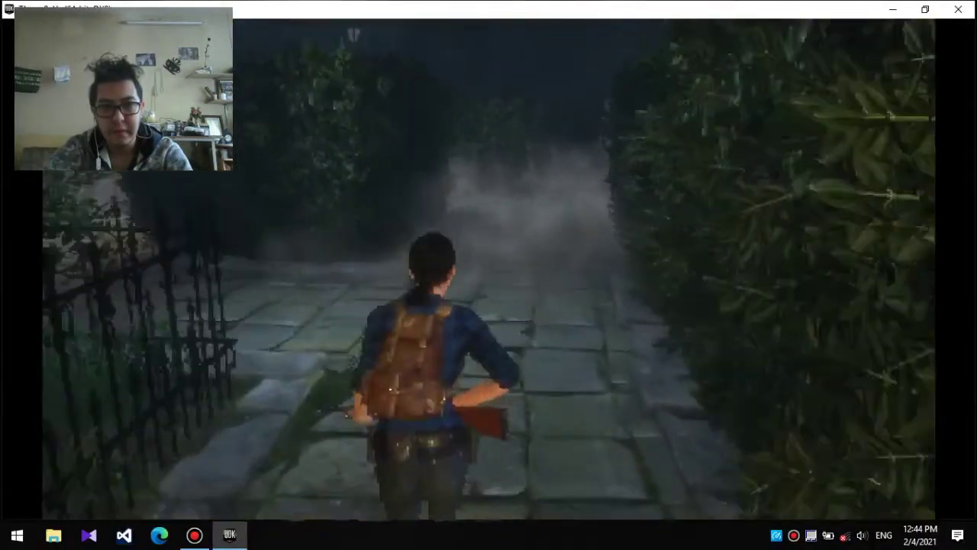
key(w)
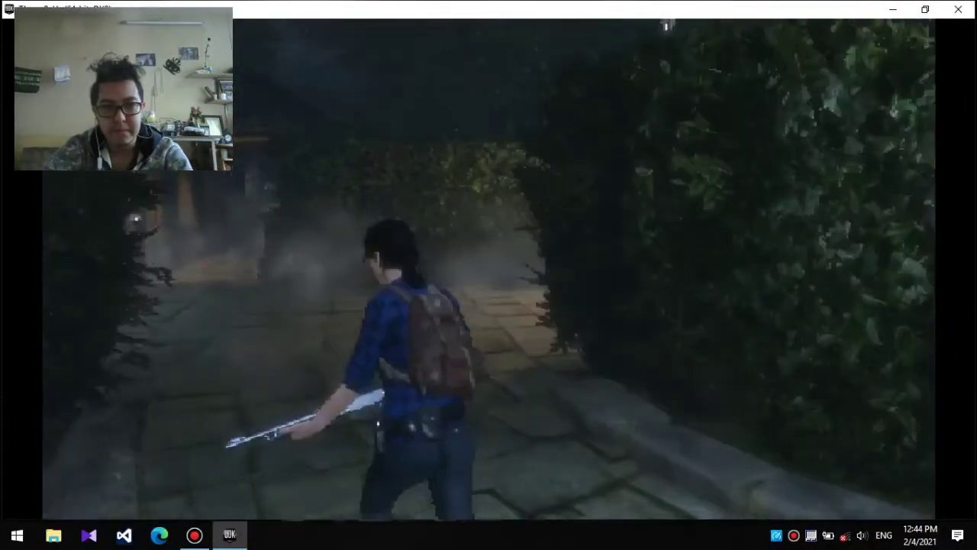
key(w)
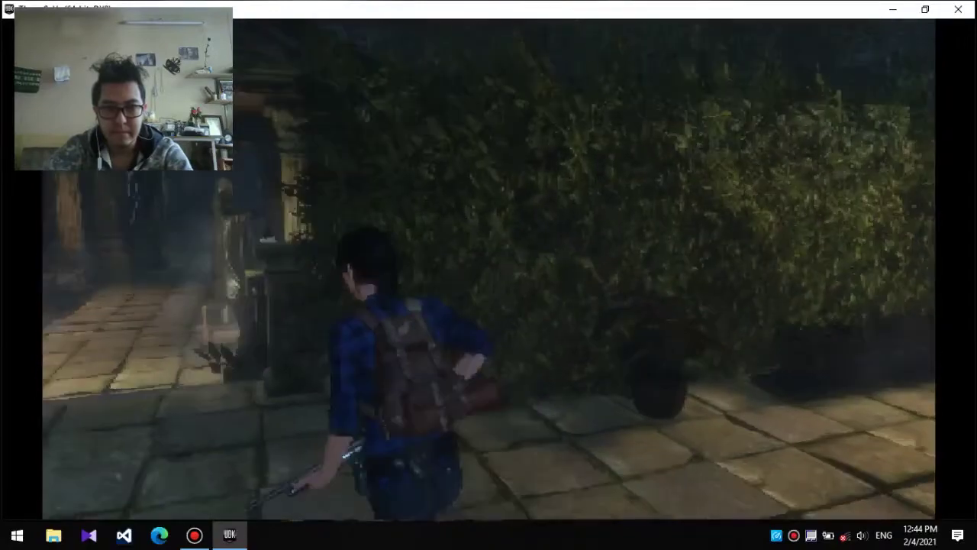
key(w)
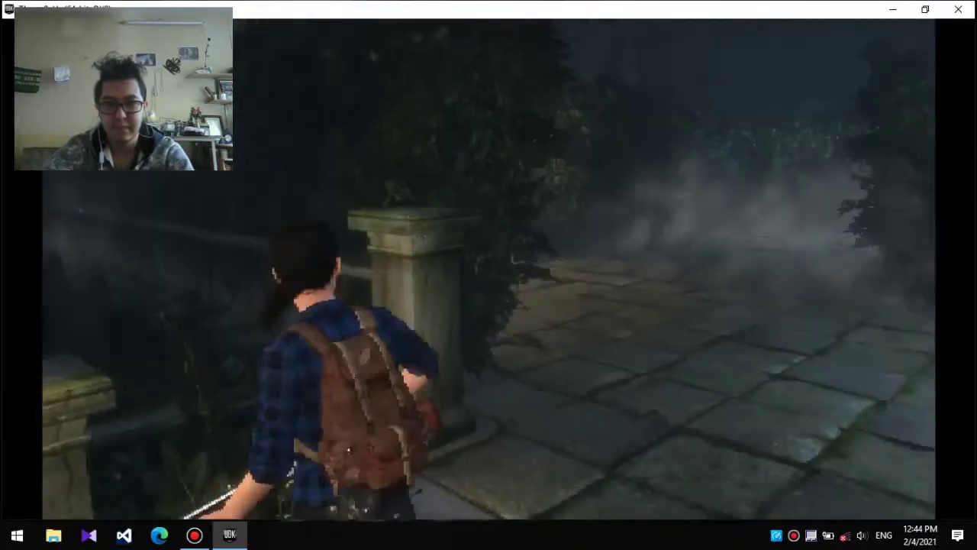
right_click(488, 275)
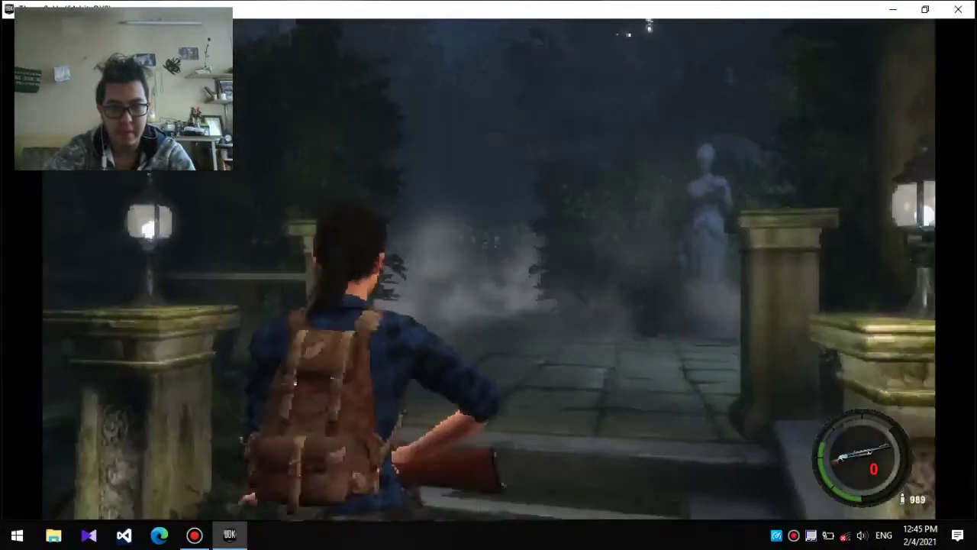
key(Tab)
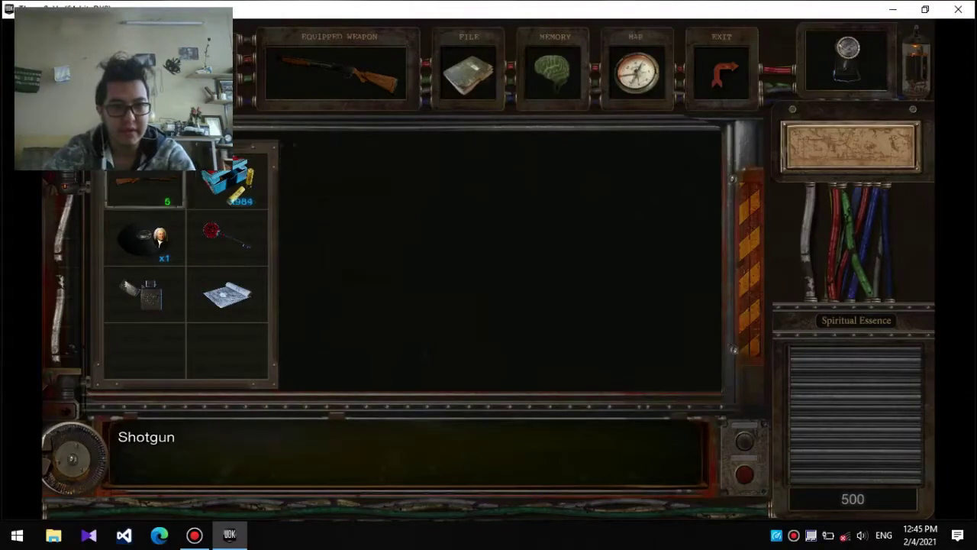
key(Tab)
right_click(488, 275)
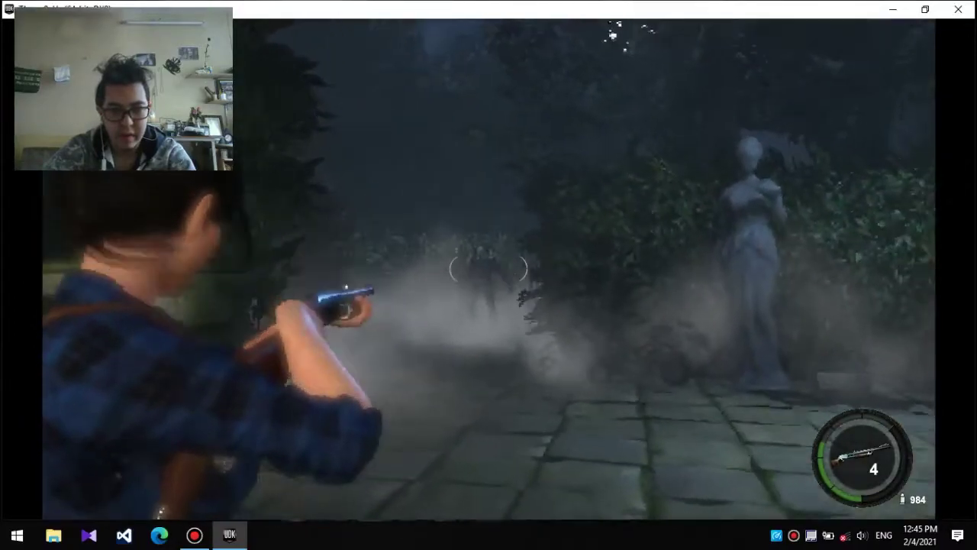
click(489, 269)
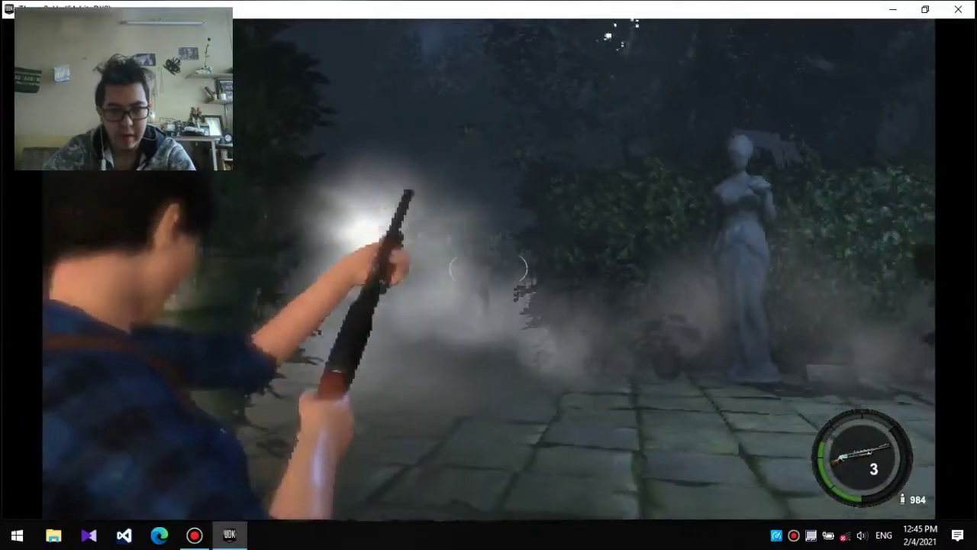
click(489, 269)
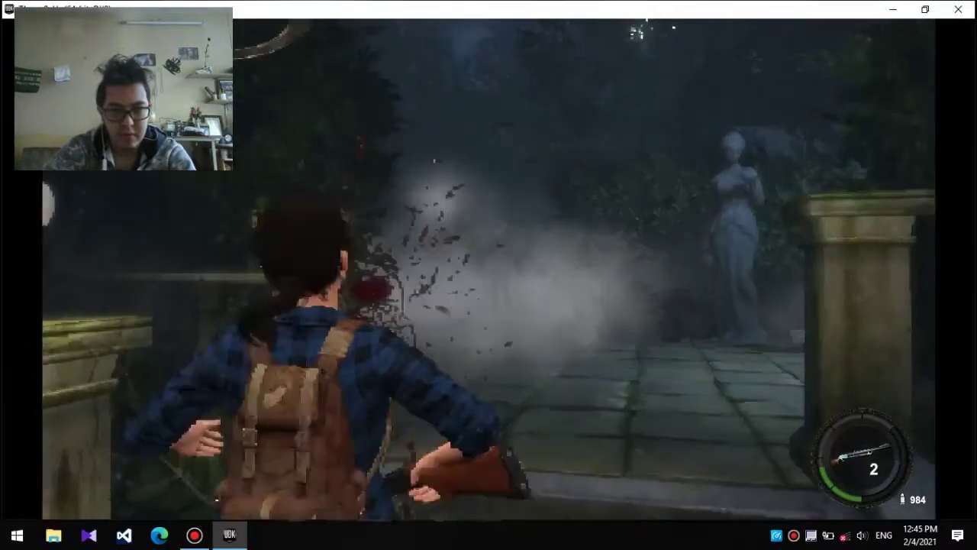
right_click(488, 269)
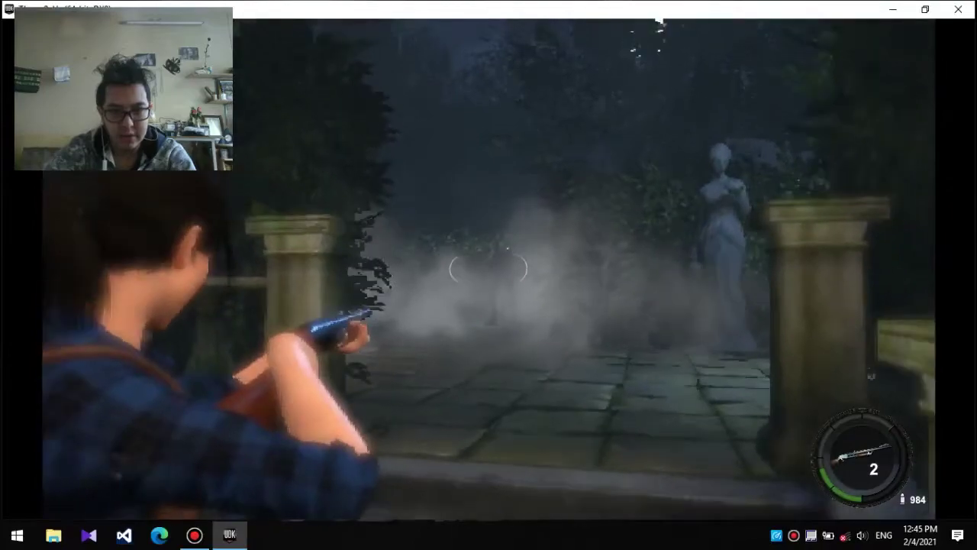
click(489, 268)
click(489, 269)
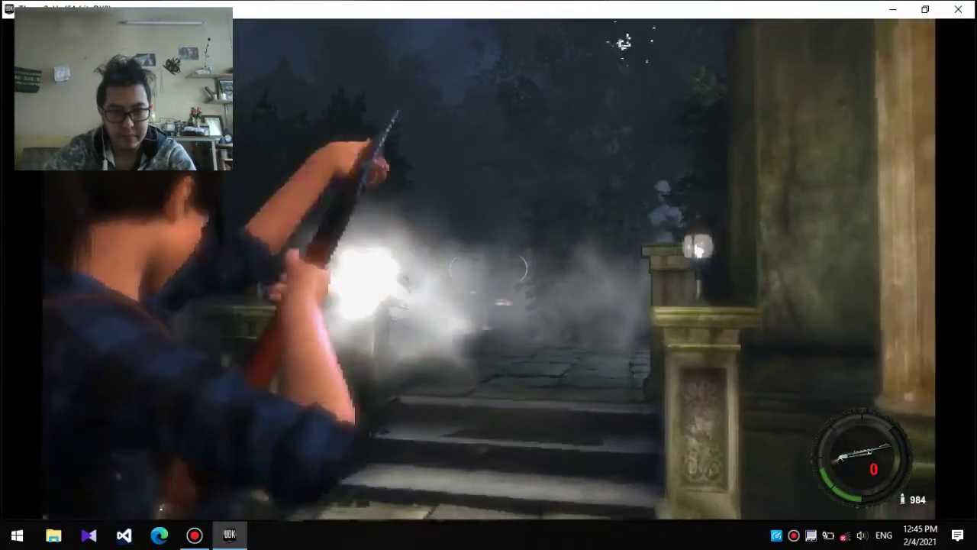
key(Escape)
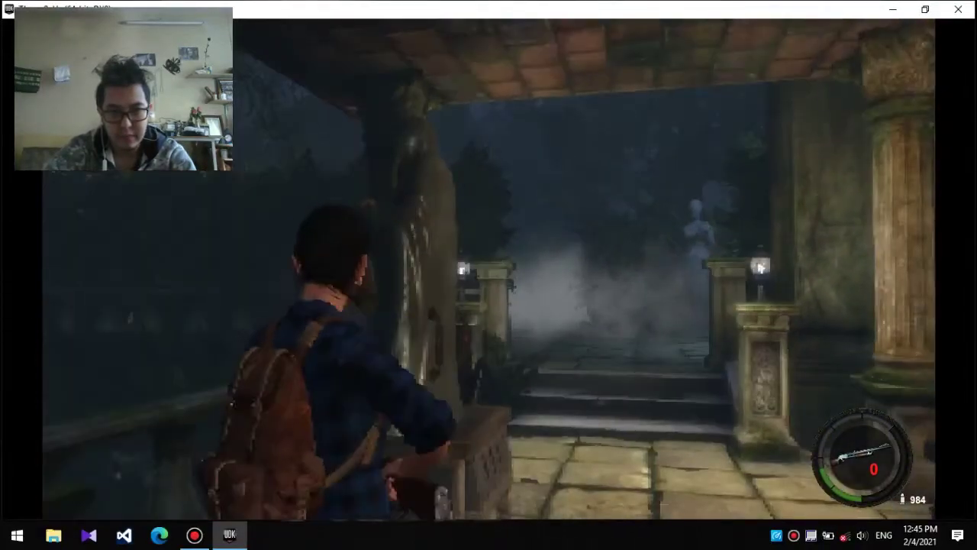
key(Tab)
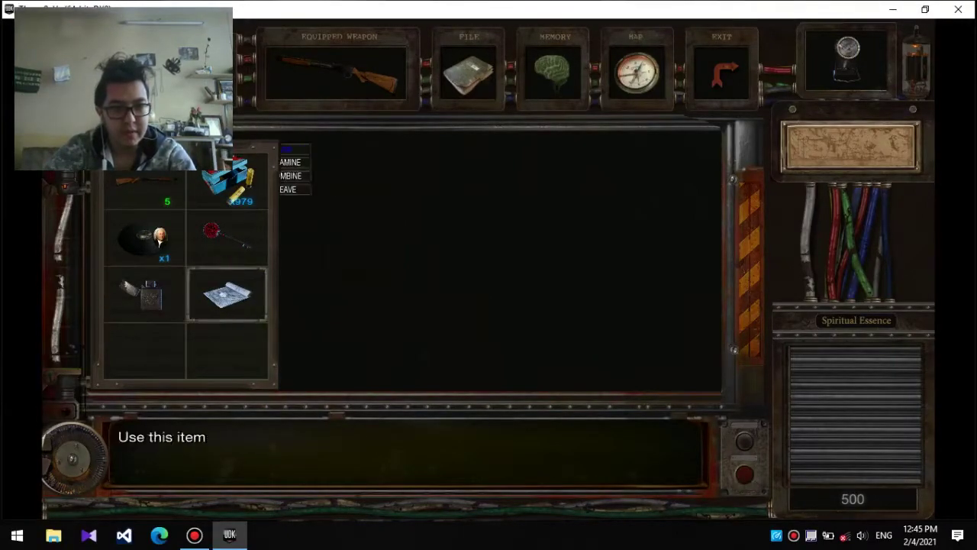
key(Tab)
right_click(488, 269)
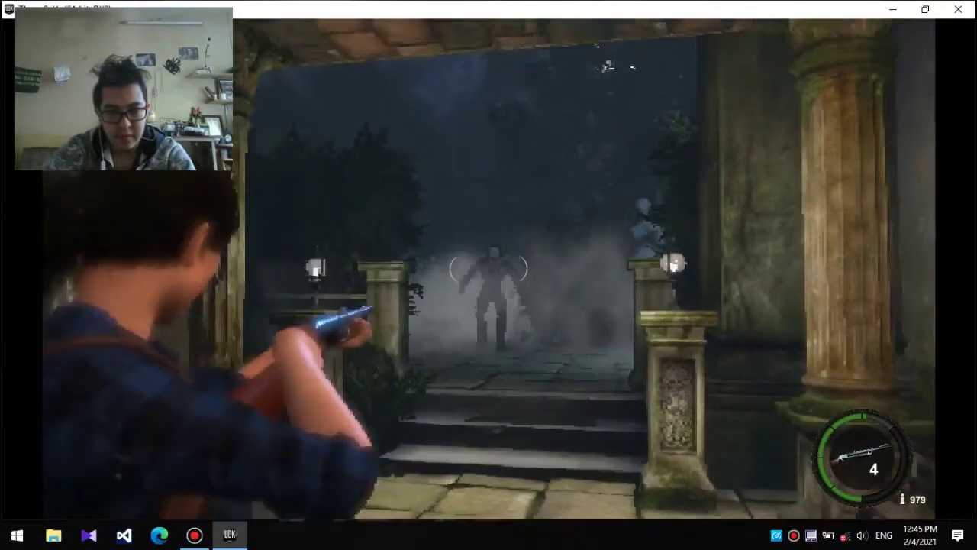
click(489, 269)
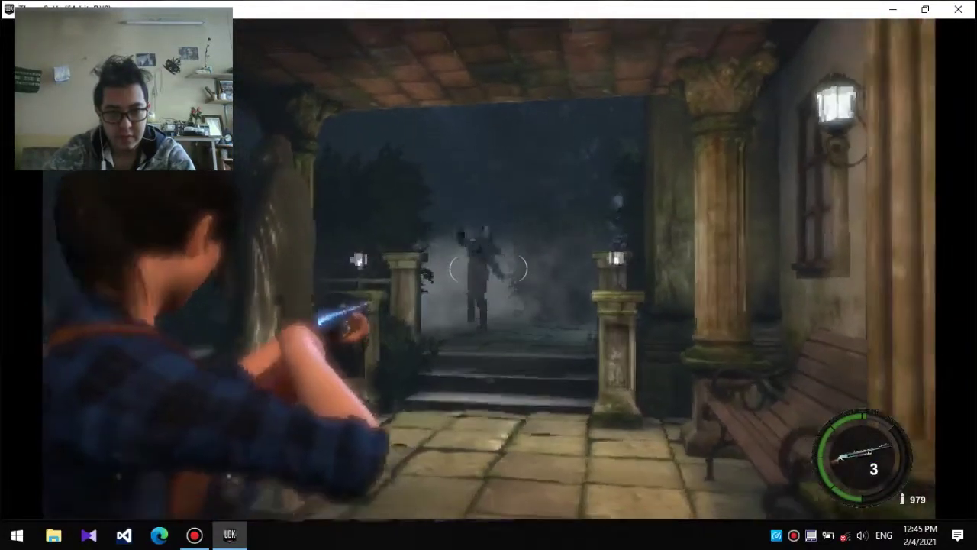
click(488, 268)
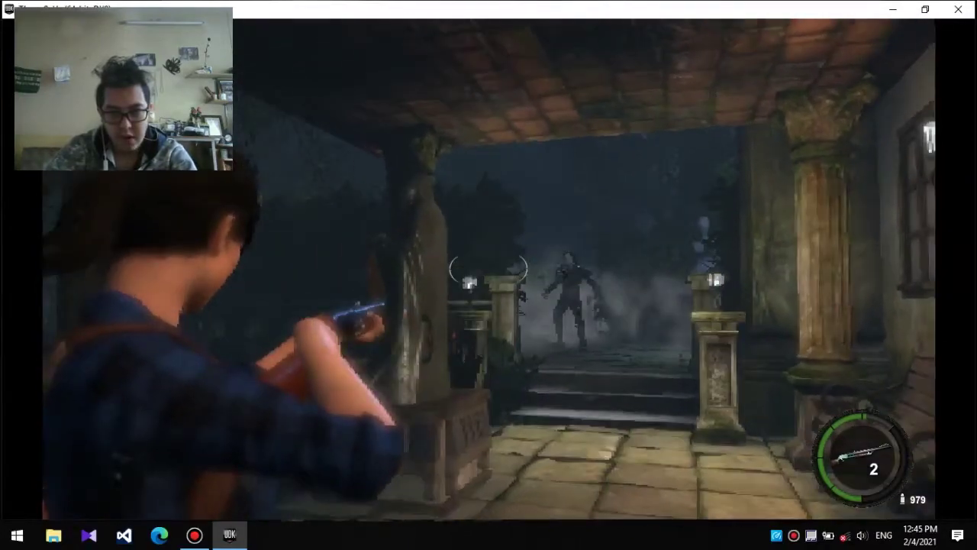
click(489, 268)
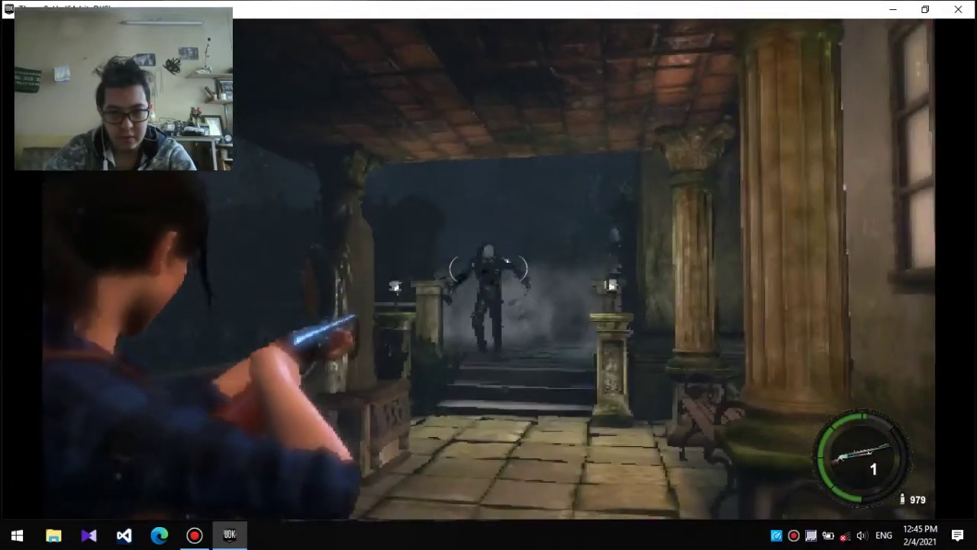
click(489, 268)
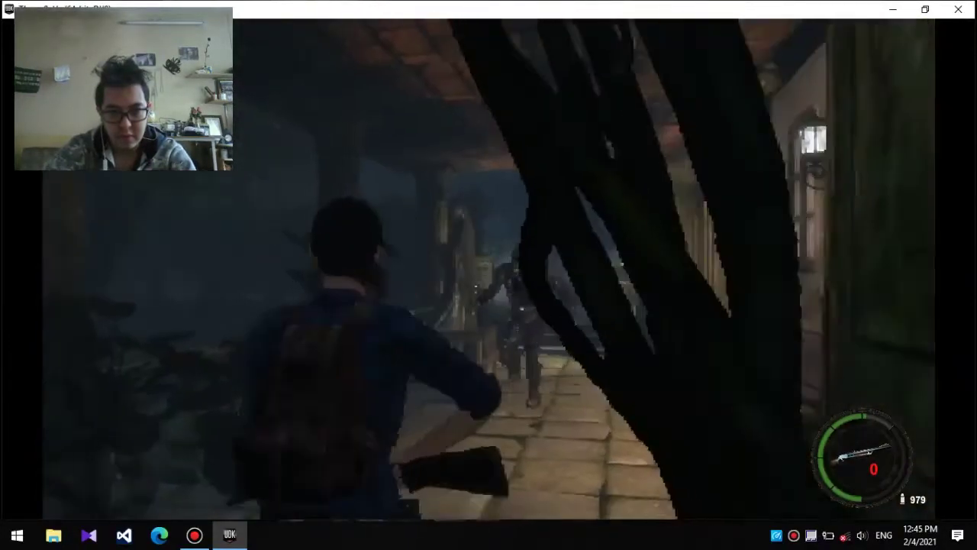
key(Tab)
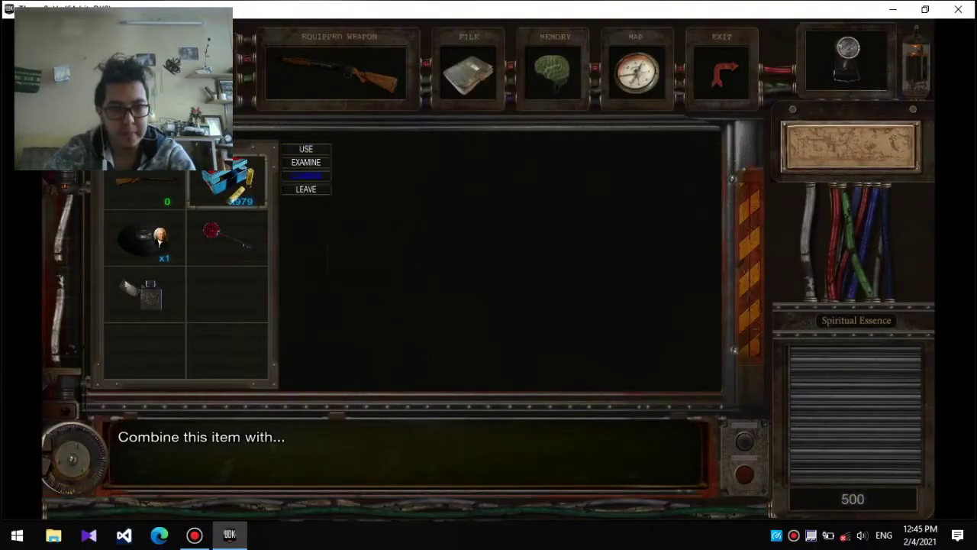
key(Tab)
right_click(489, 269)
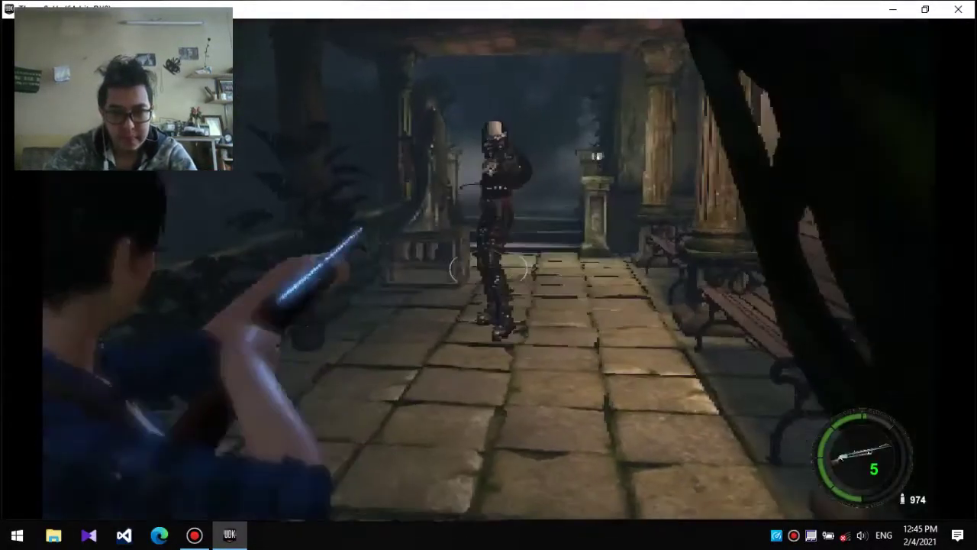
click(489, 268)
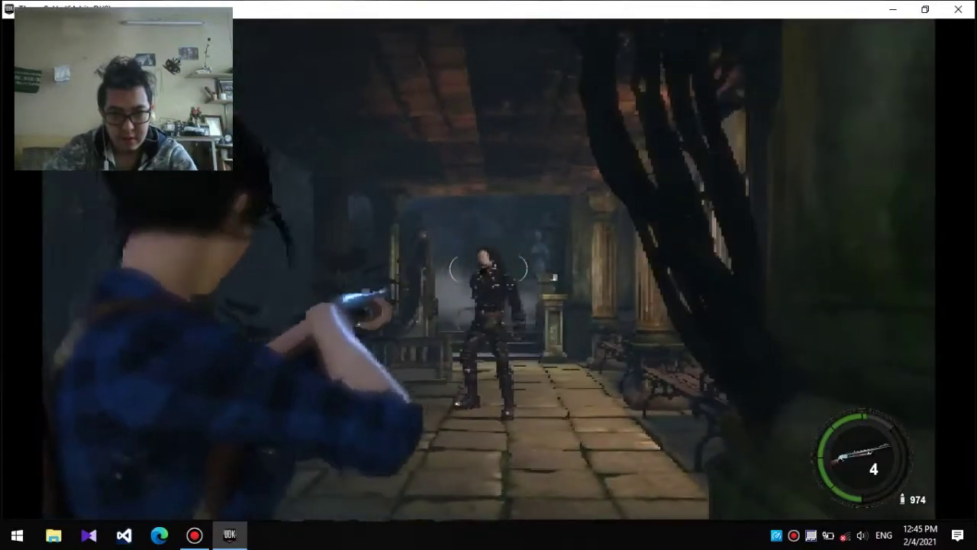
click(489, 269)
click(488, 268)
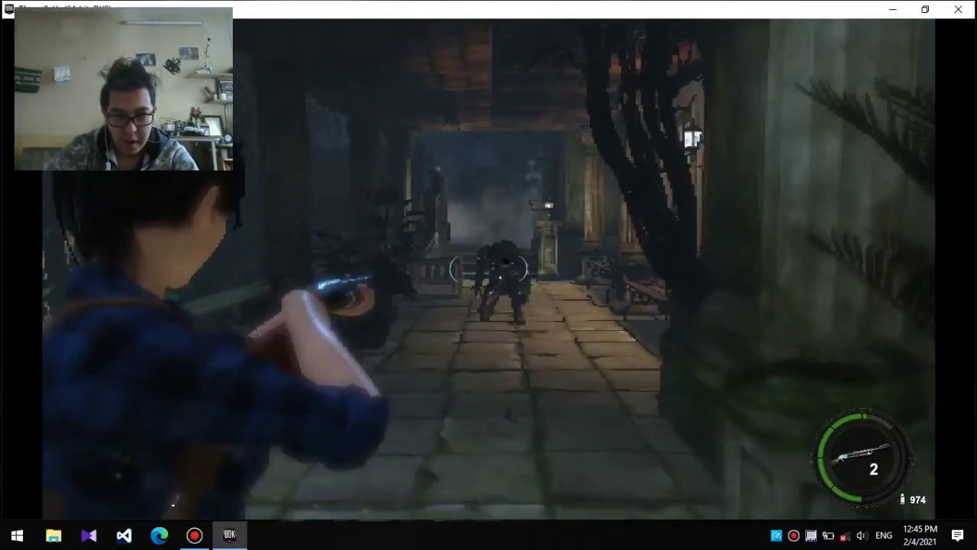
click(489, 269)
click(489, 269)
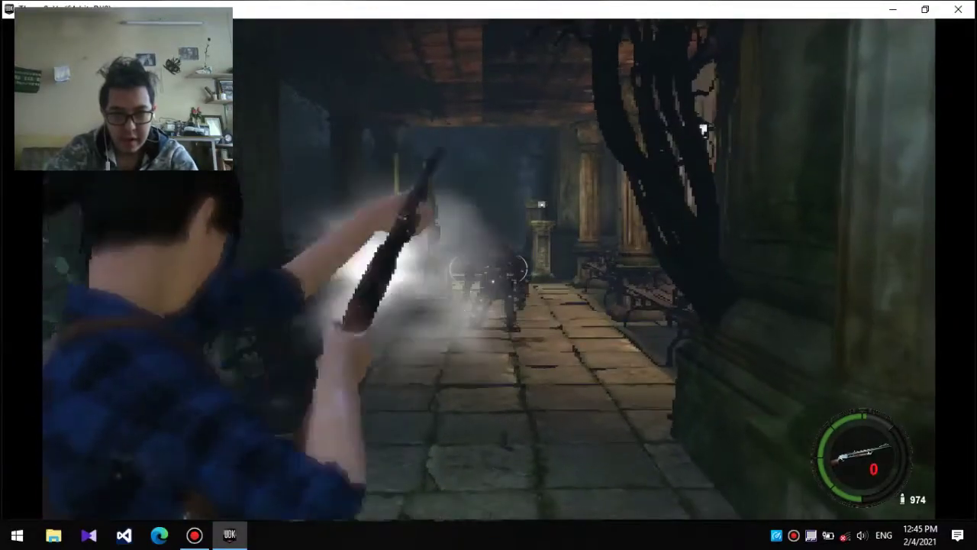
key(Tab)
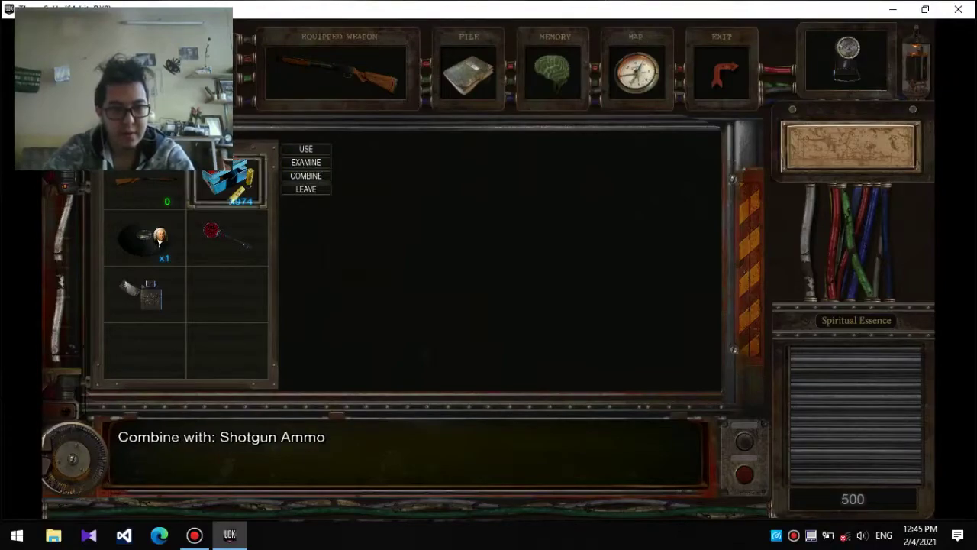
key(Tab)
right_click(489, 269)
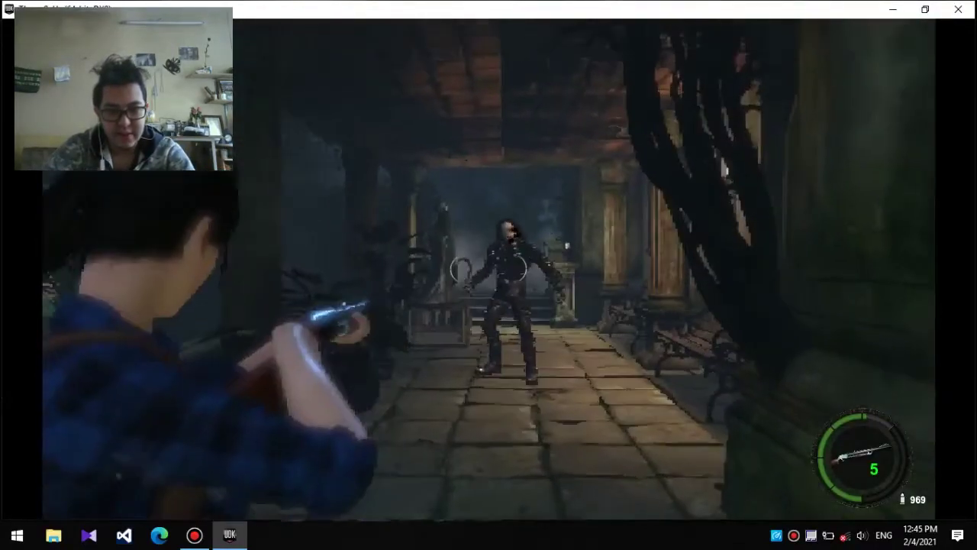
click(489, 269)
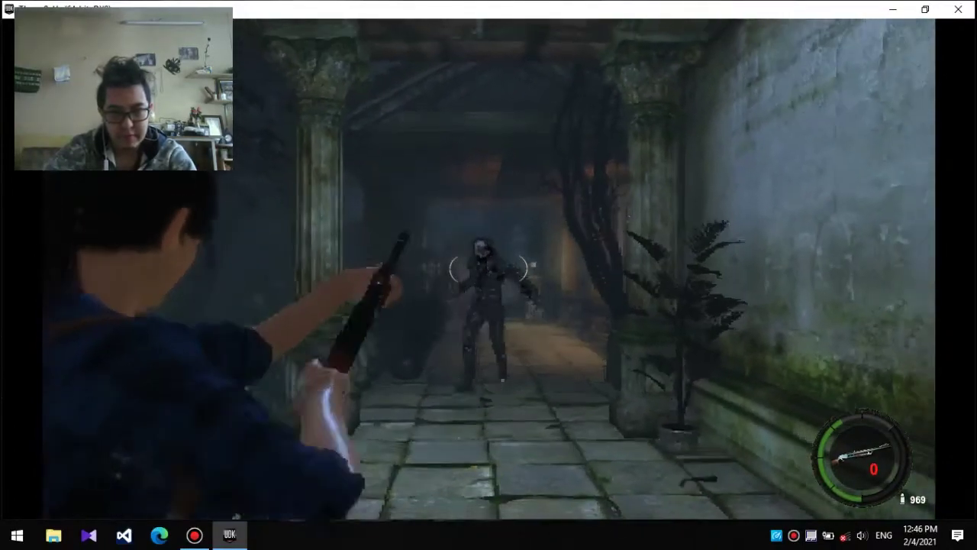
key(Tab)
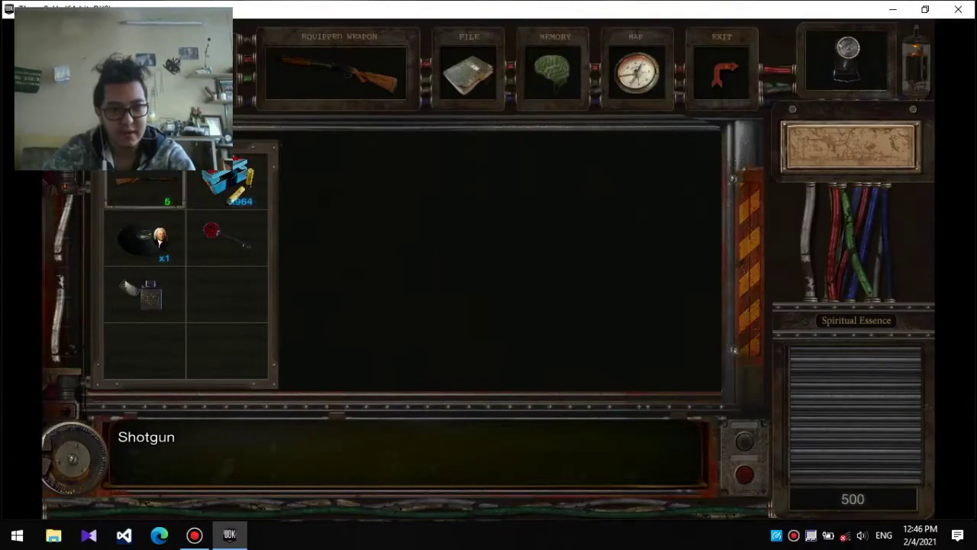
key(Tab)
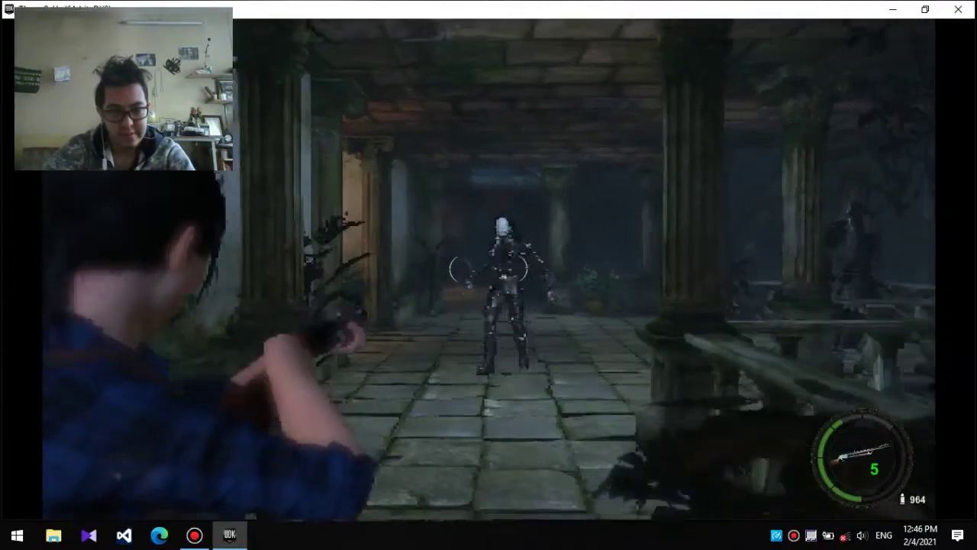
click(488, 268)
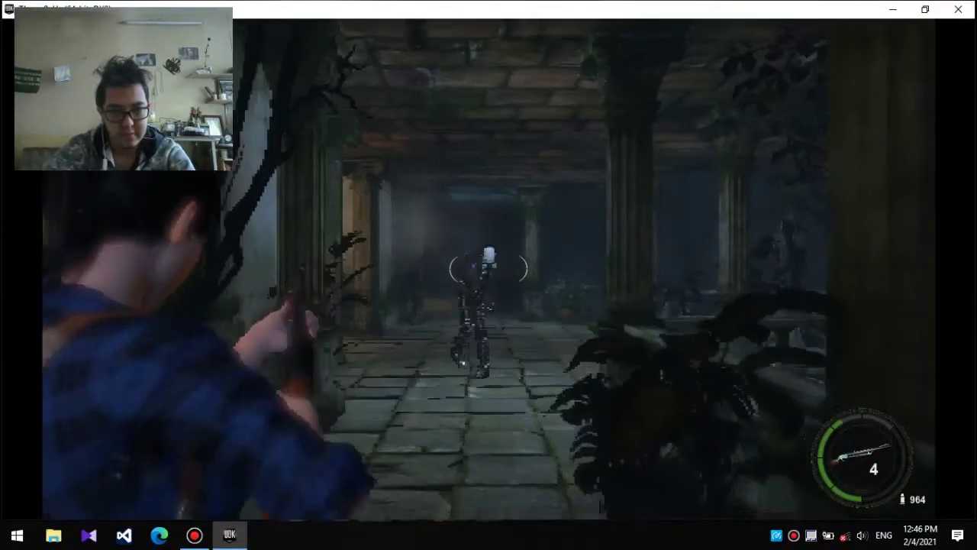
click(489, 267)
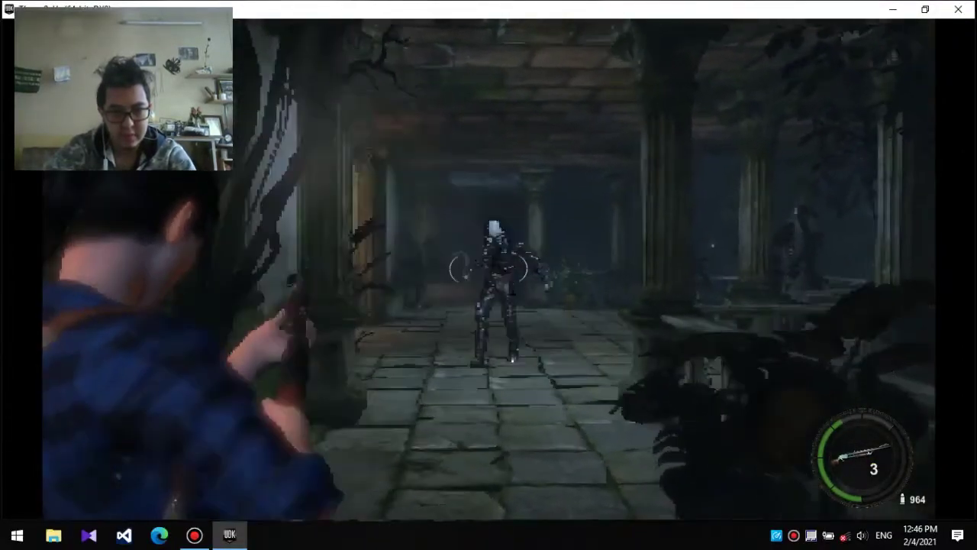
click(489, 267)
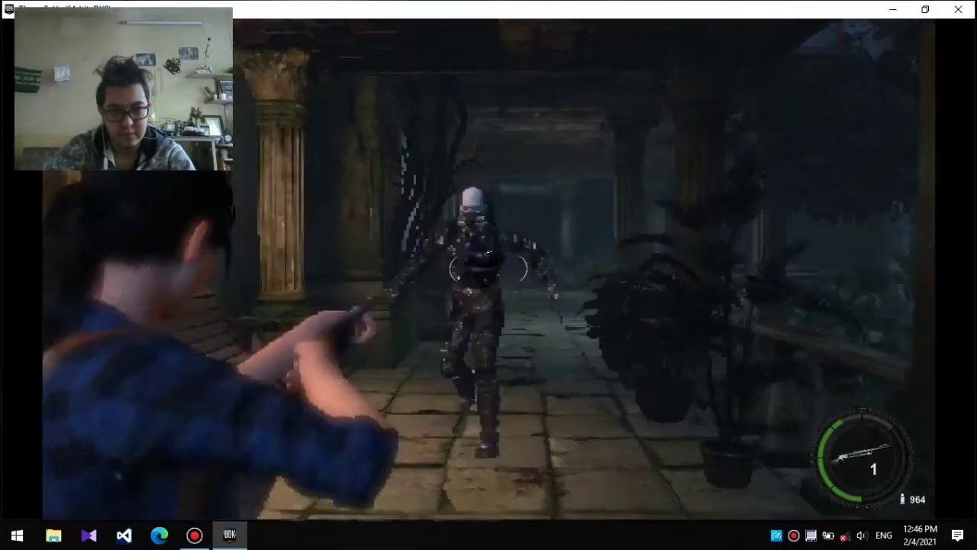
click(489, 267)
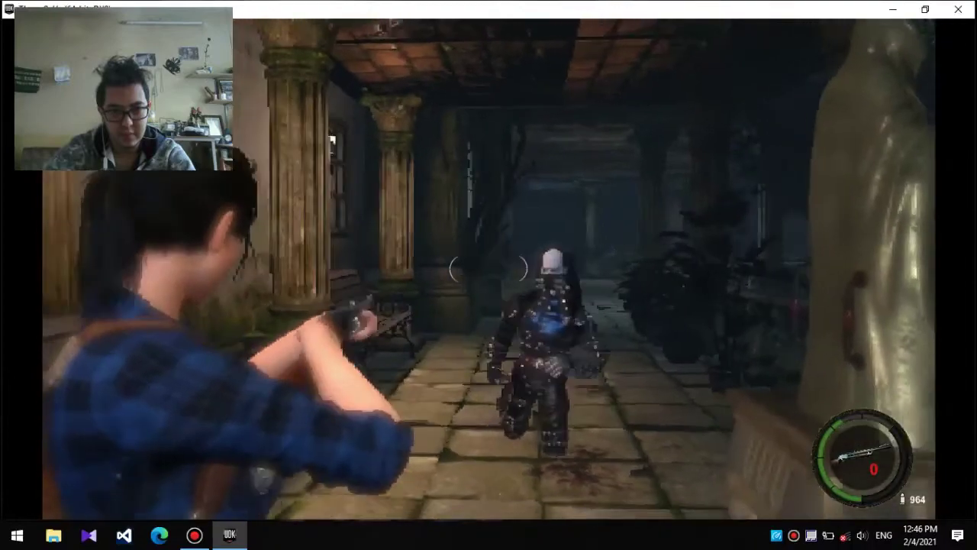
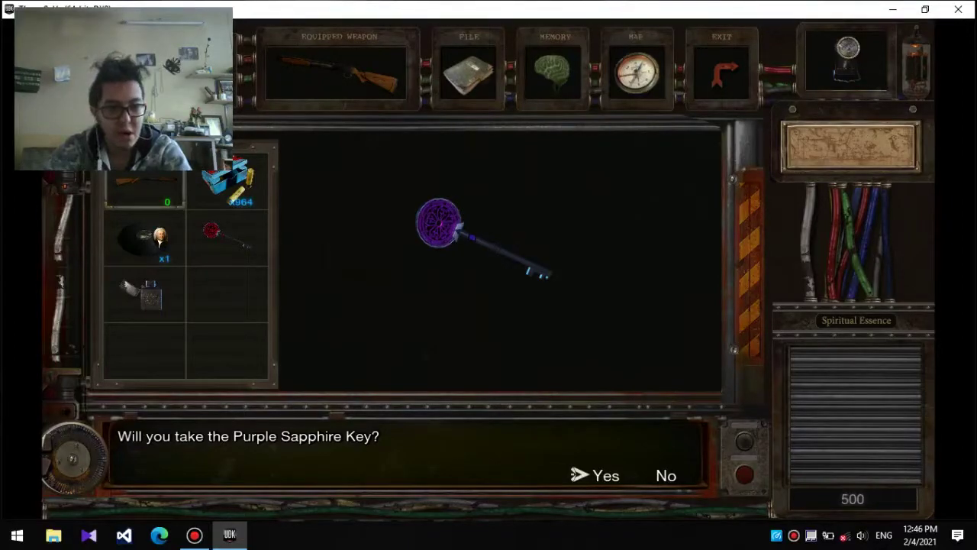
key(Return)
key(w)
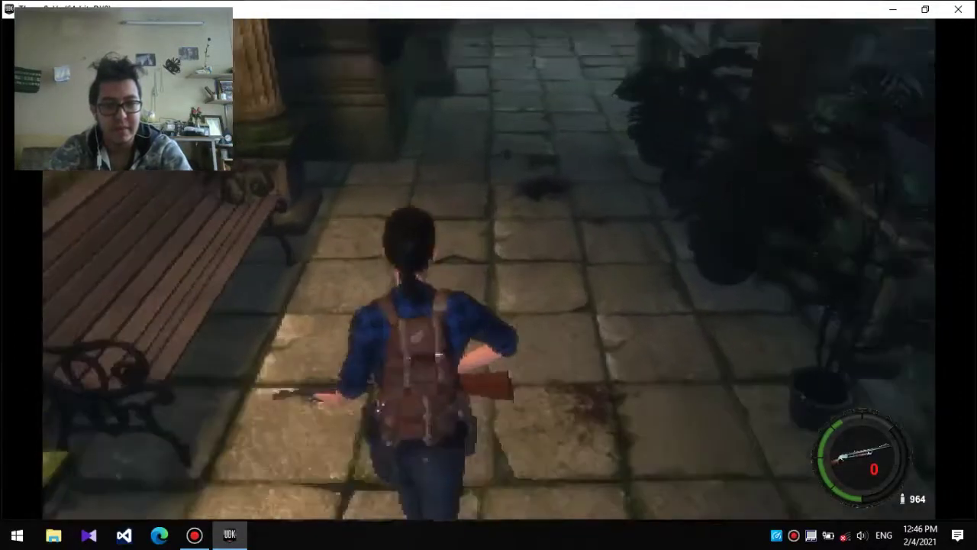
key(w)
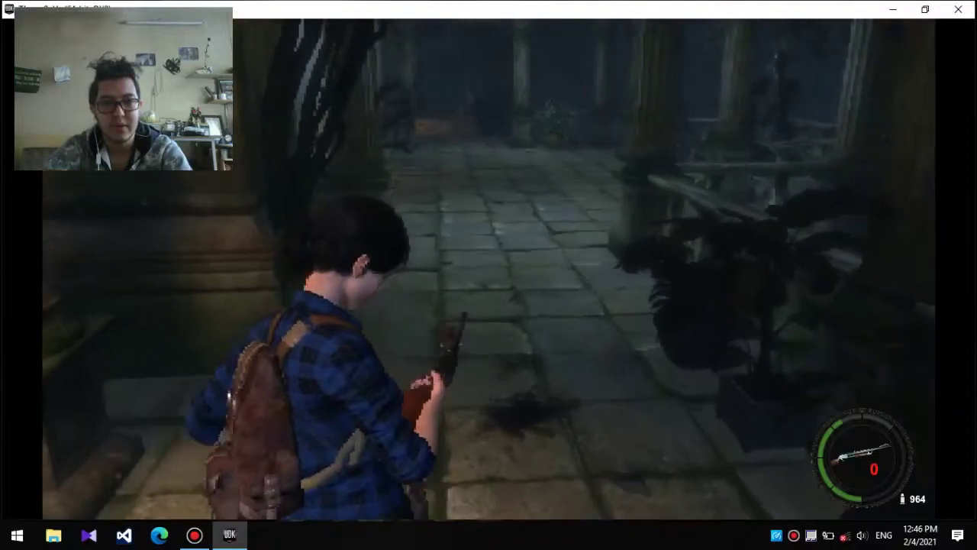
key(w)
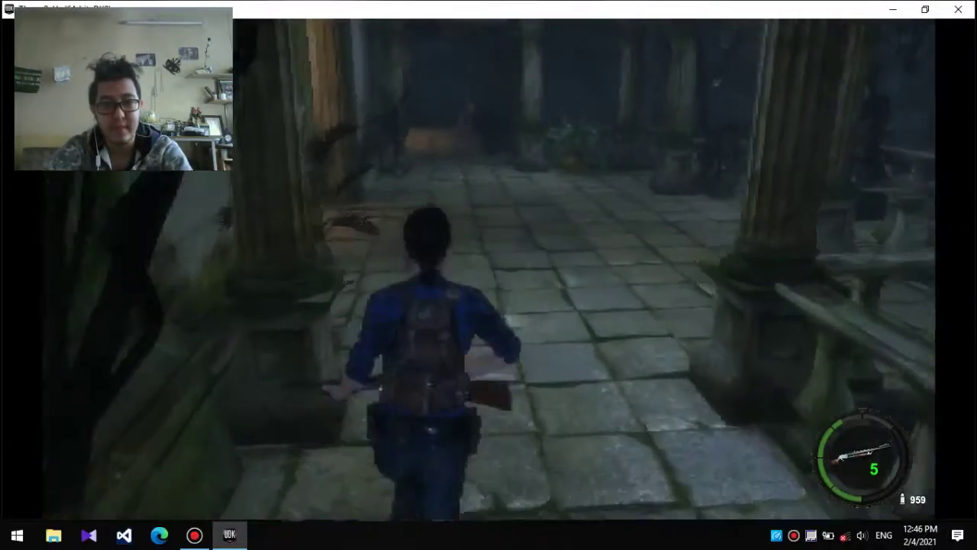
key(w)
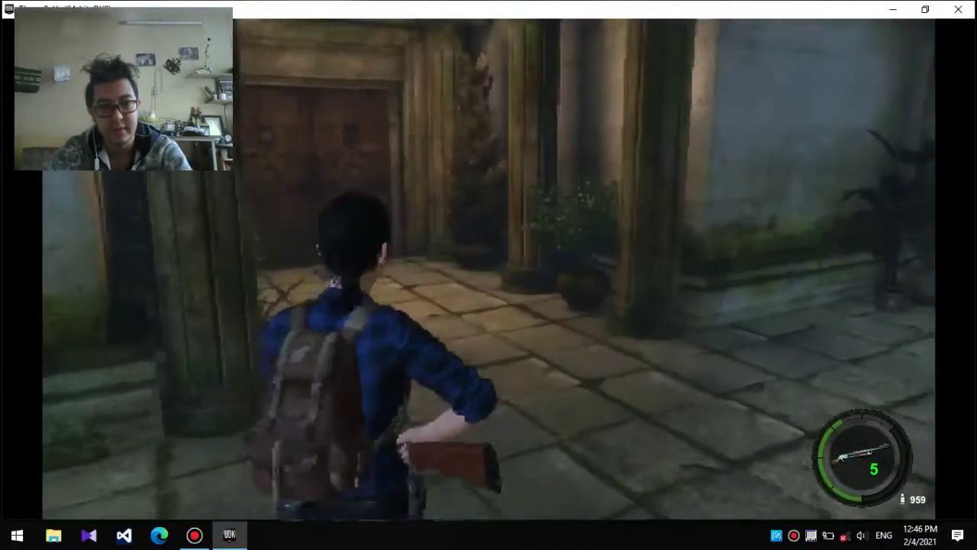
key(w)
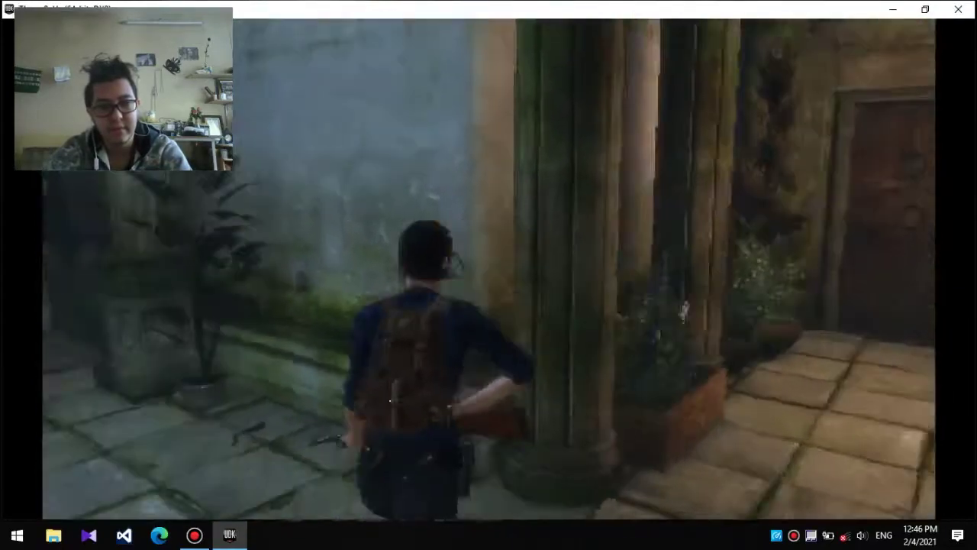
key(w)
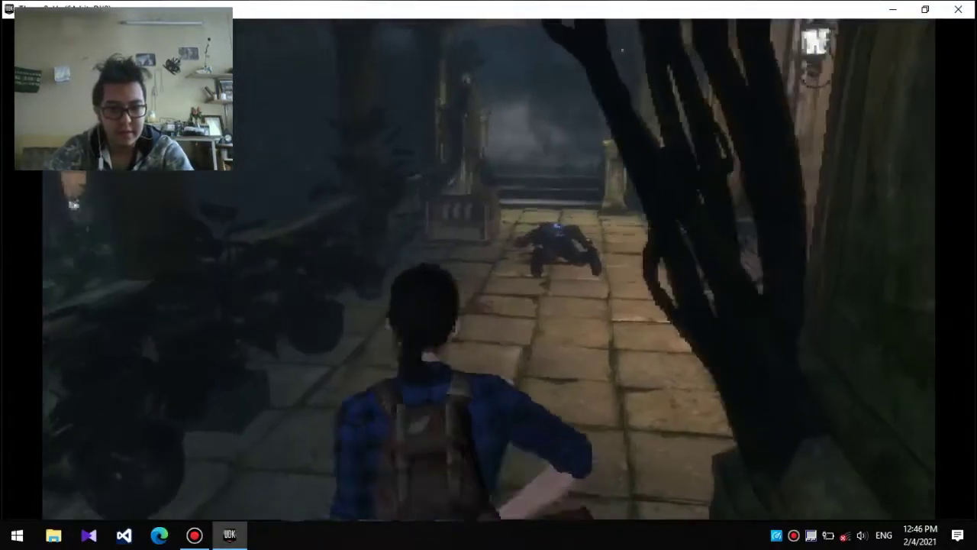
key(w)
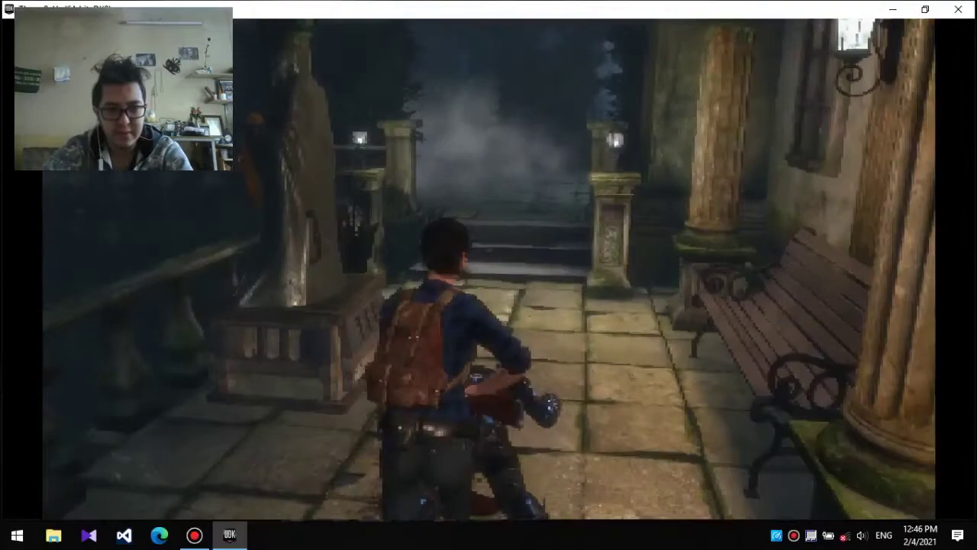
key(w)
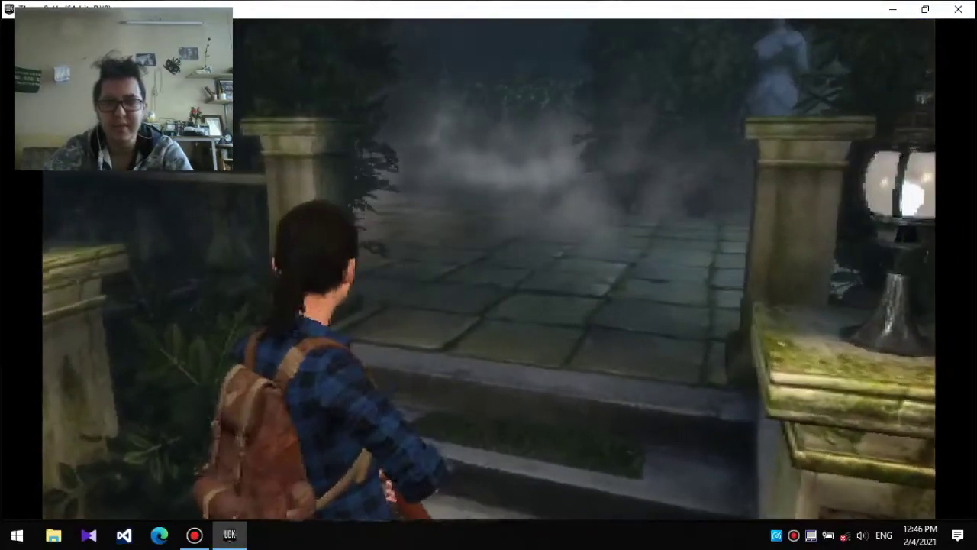
key(w)
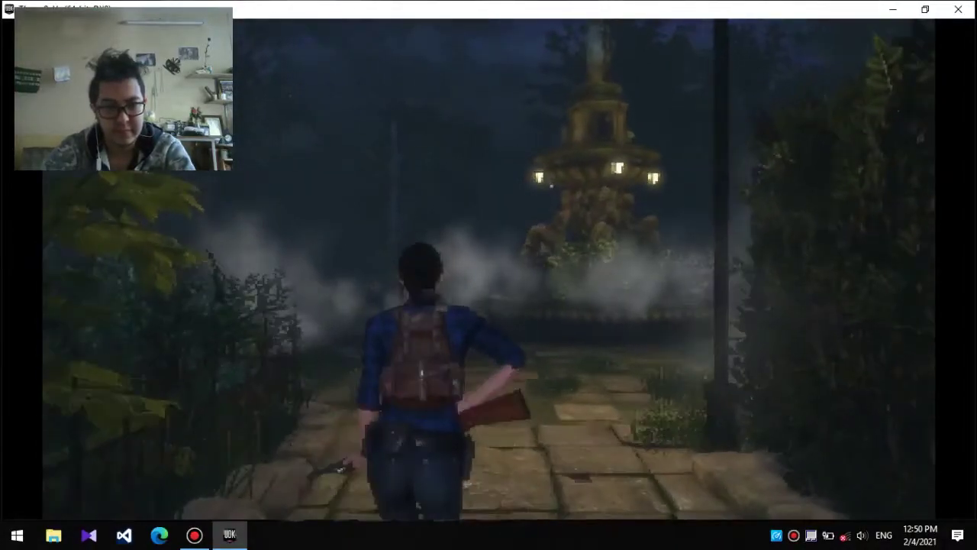
key(a)
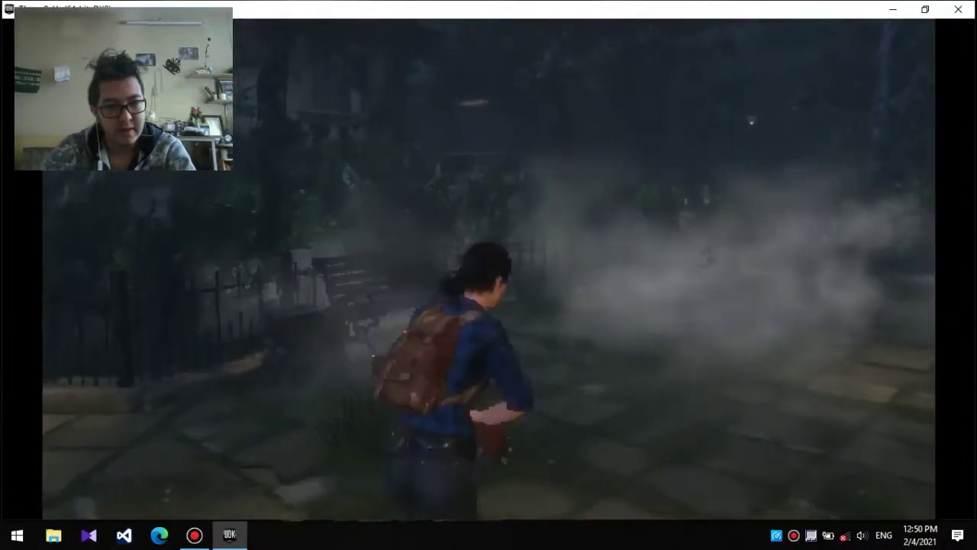
key(w)
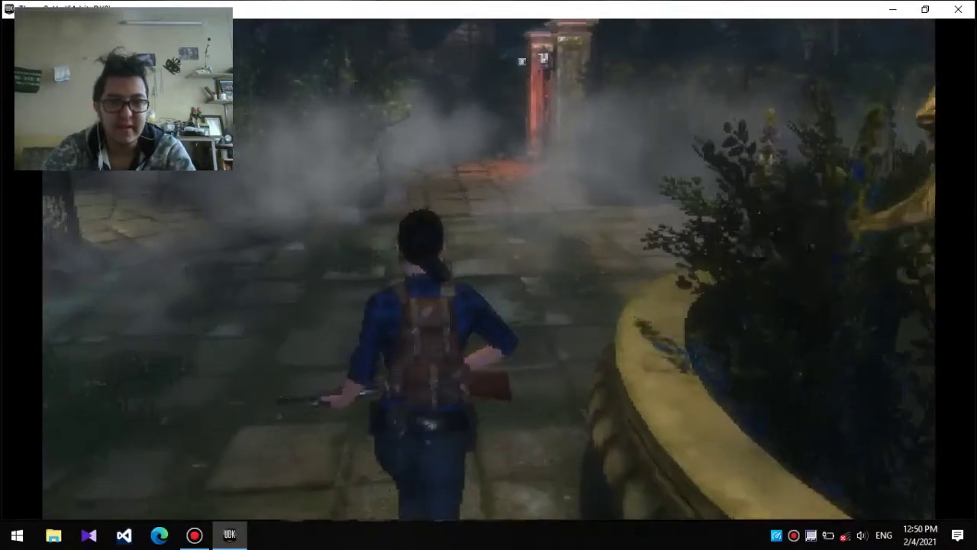
key(w)
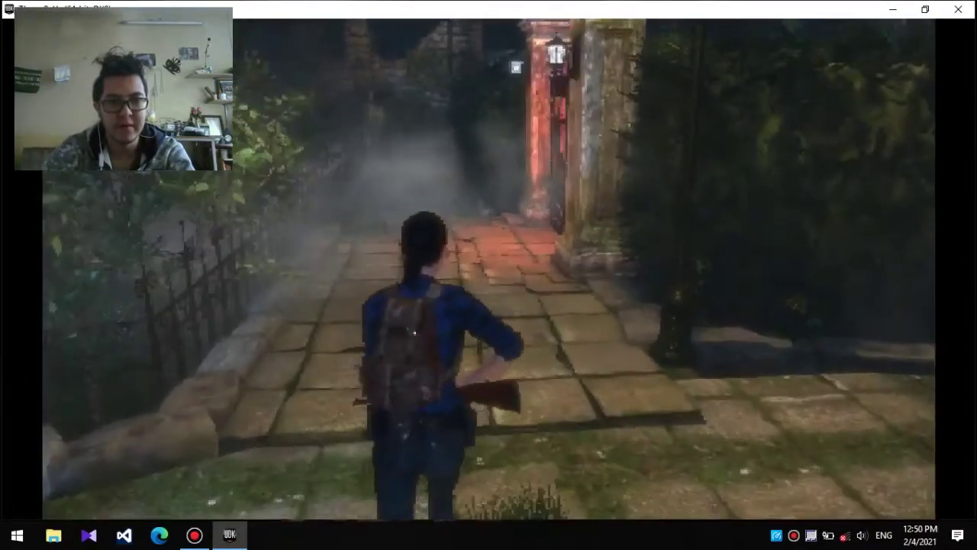
key(w)
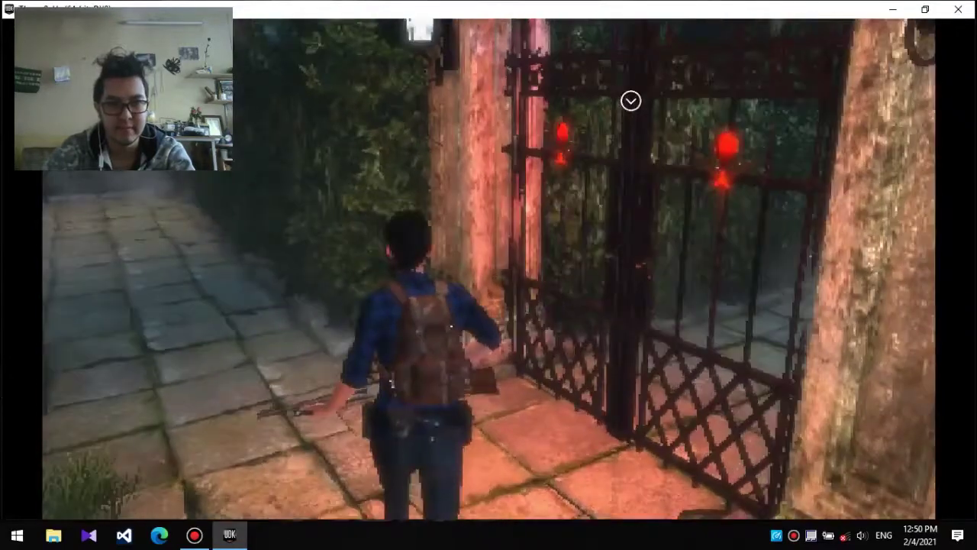
key(e)
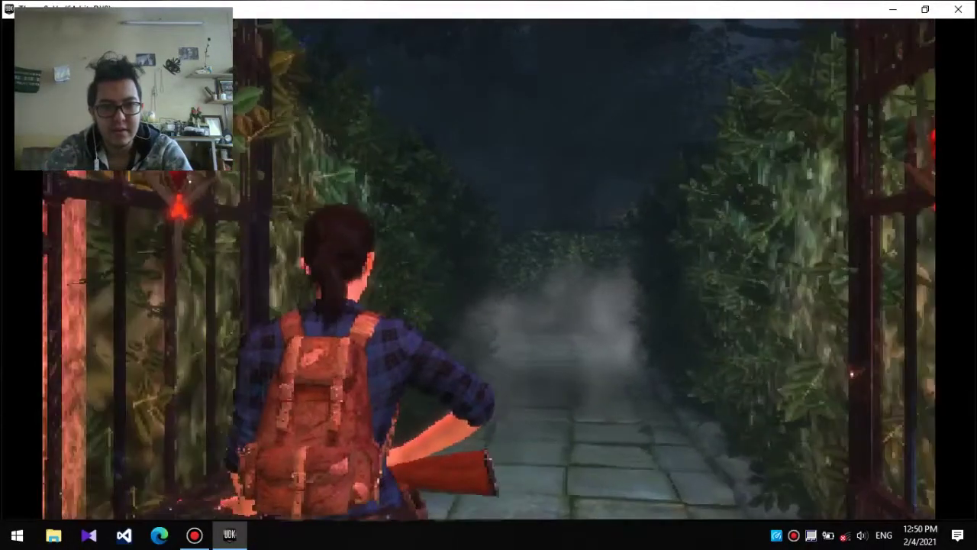
key(w)
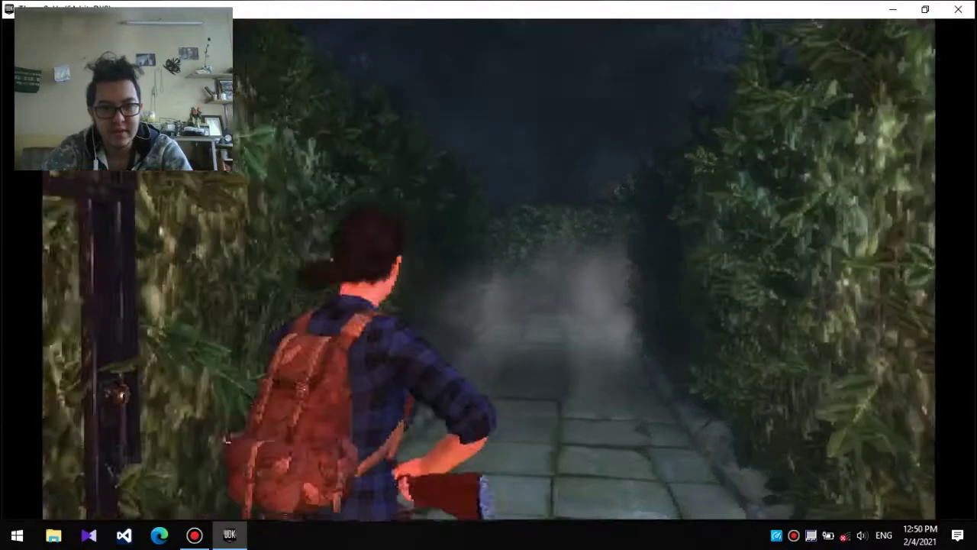
key(w)
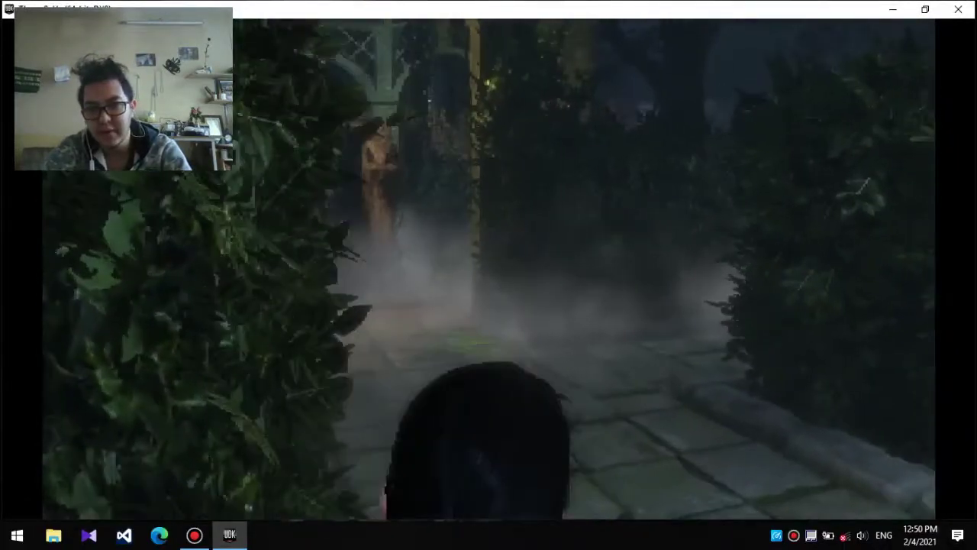
key(w)
key(w)
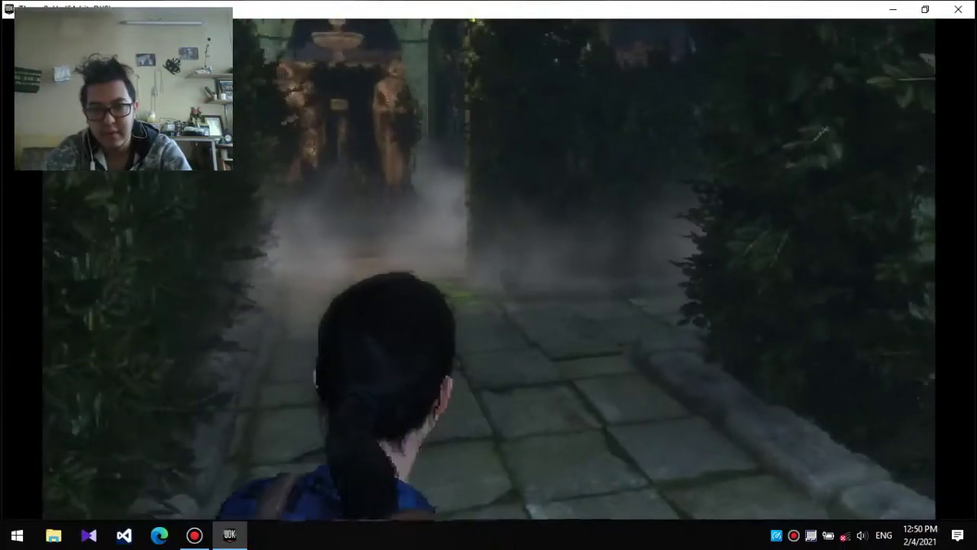
key(w)
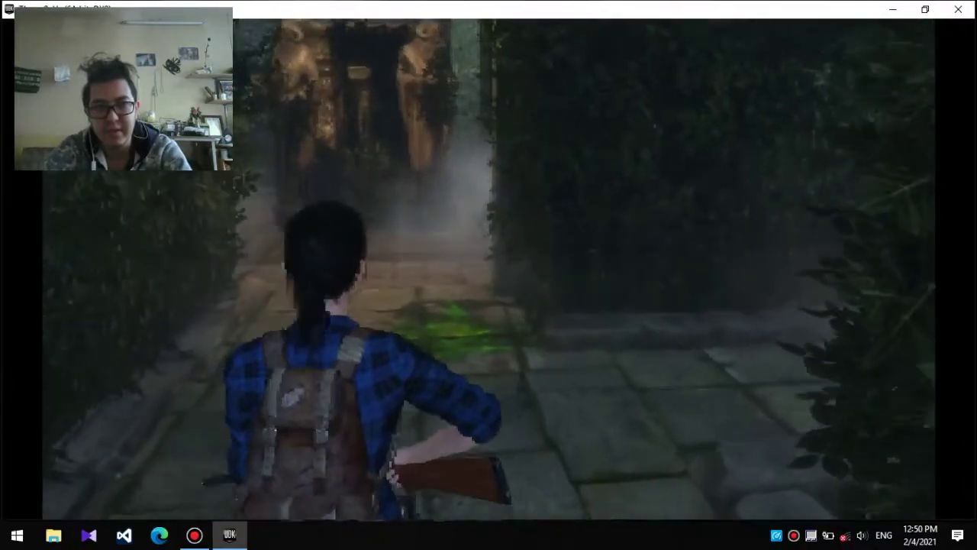
key(w)
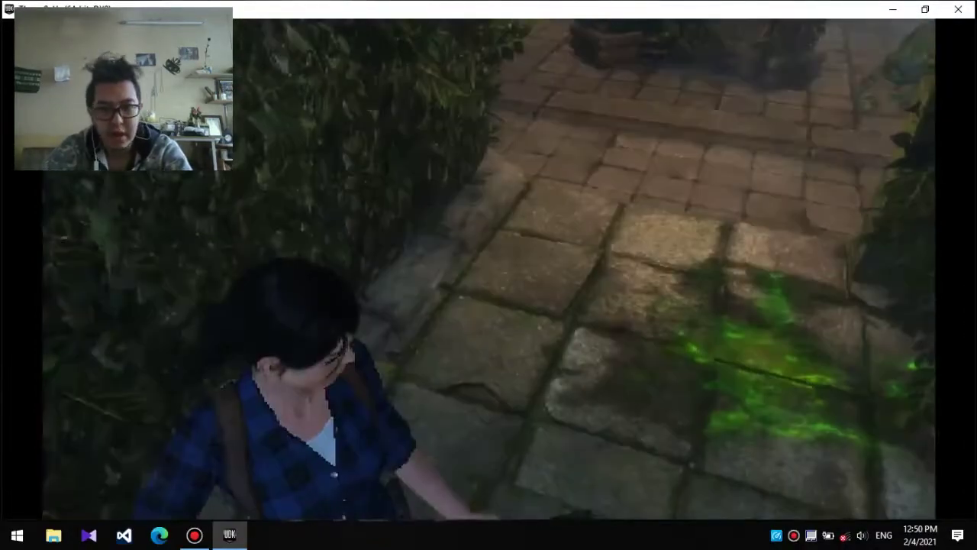
right_click(489, 275)
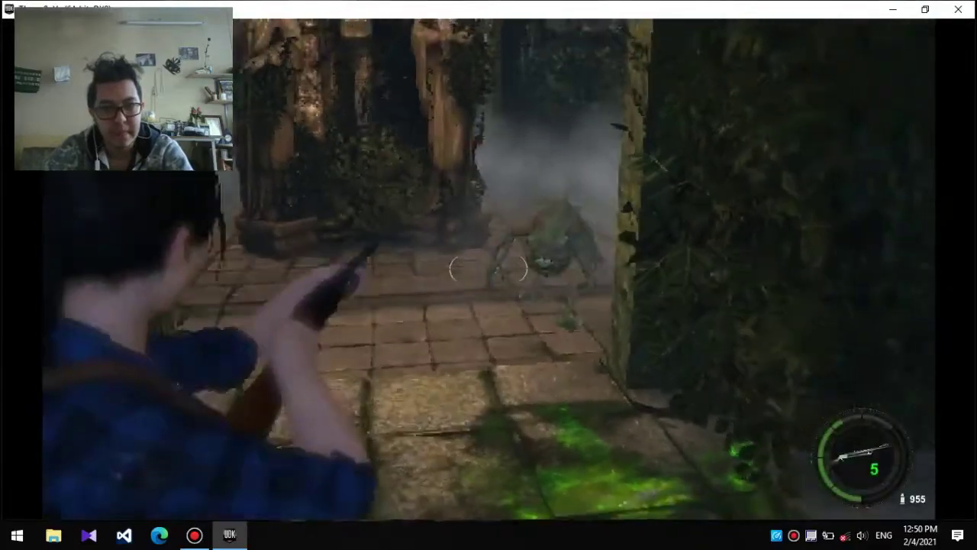
click(488, 275)
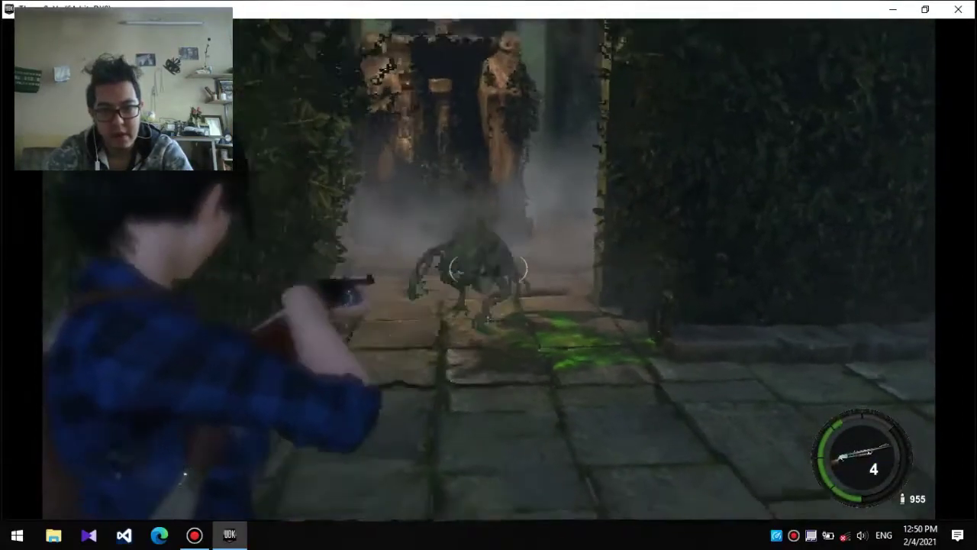
click(489, 275)
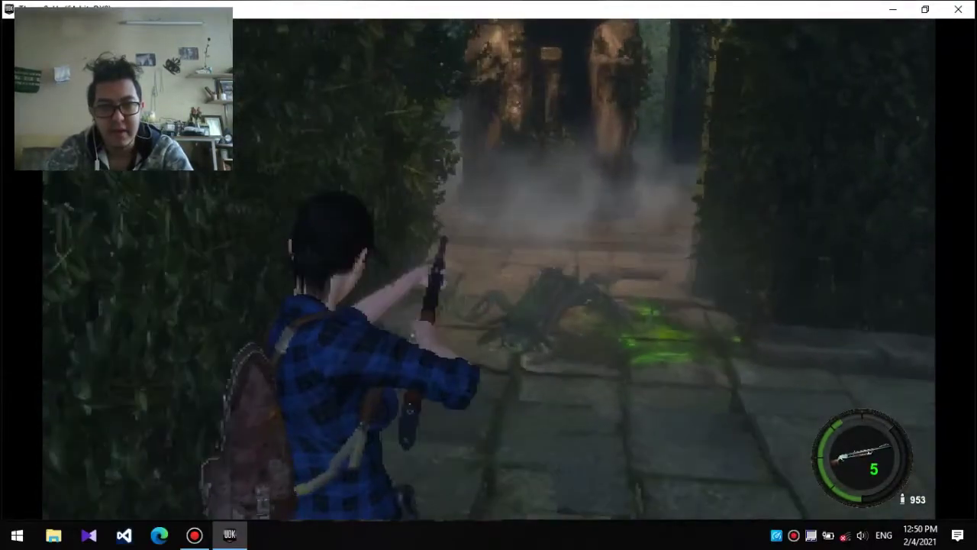
drag(489, 274, 687, 275)
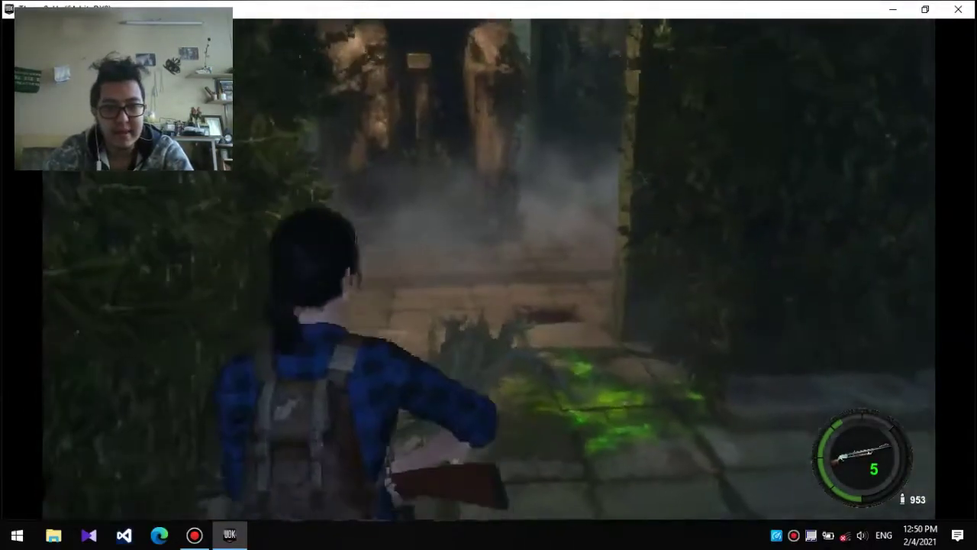
drag(489, 275, 688, 275)
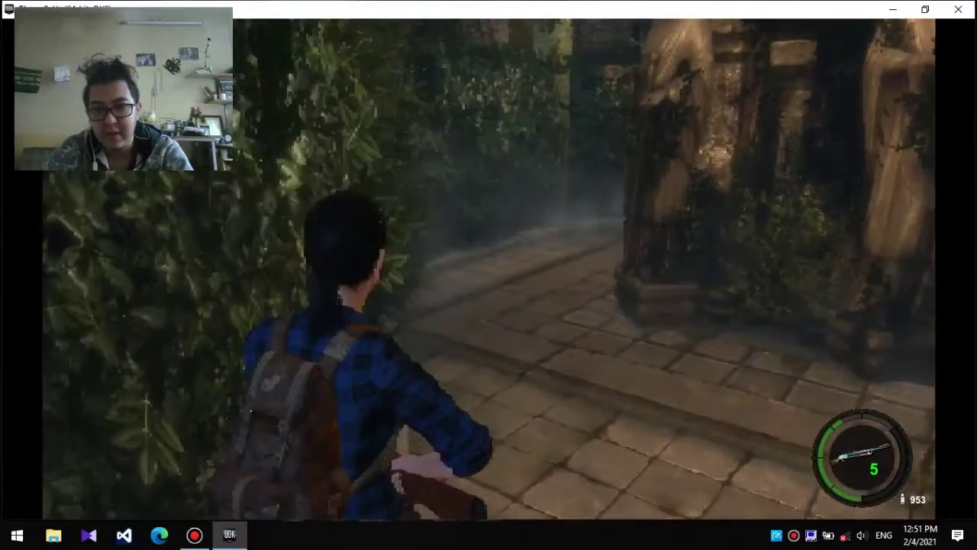
key(w)
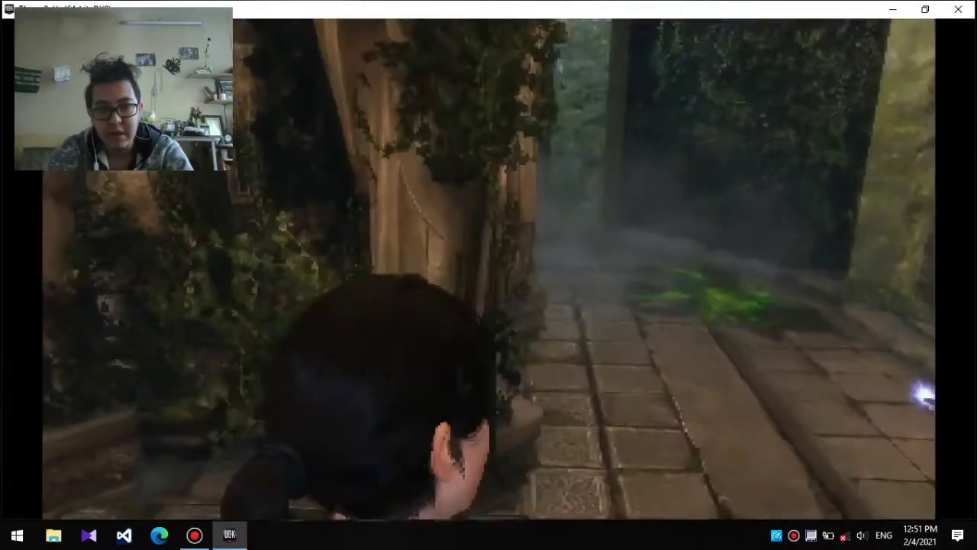
key(w)
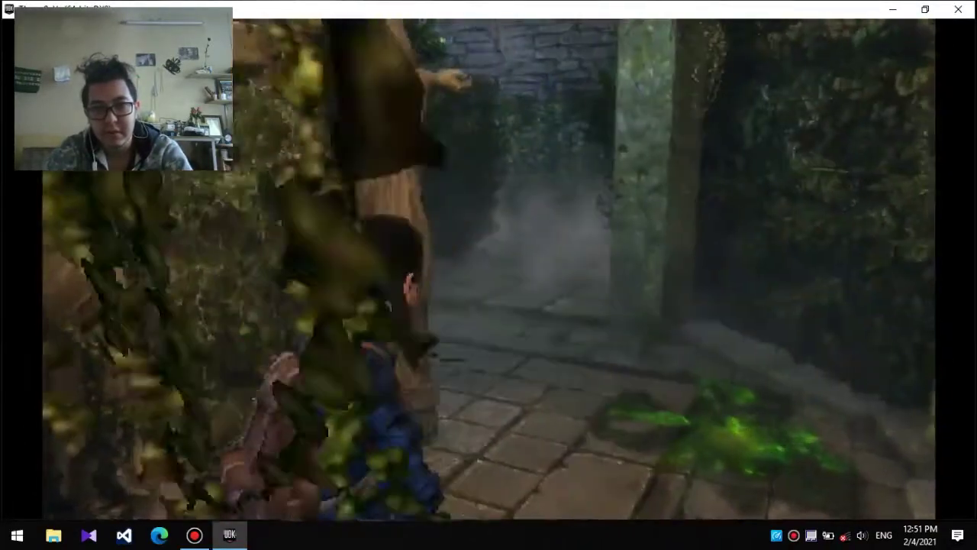
key(w)
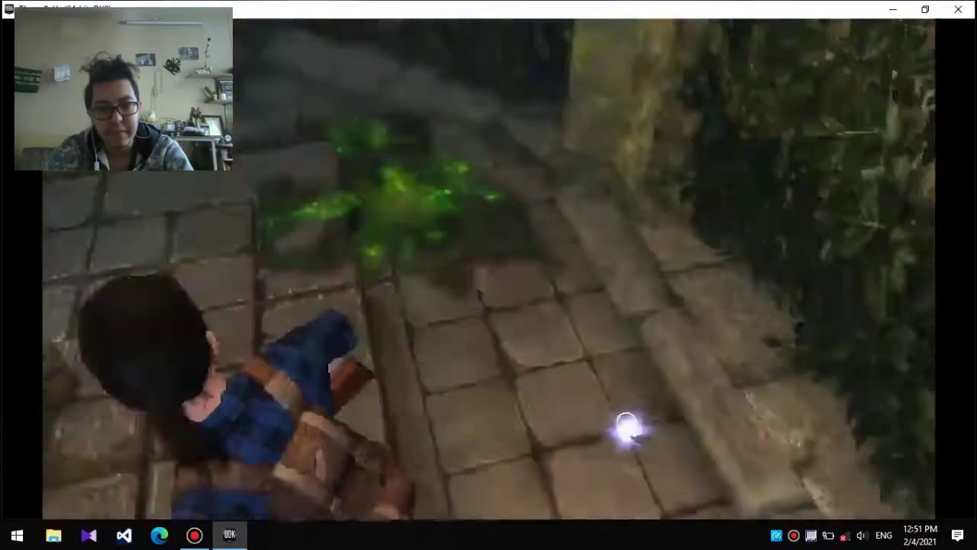
key(e)
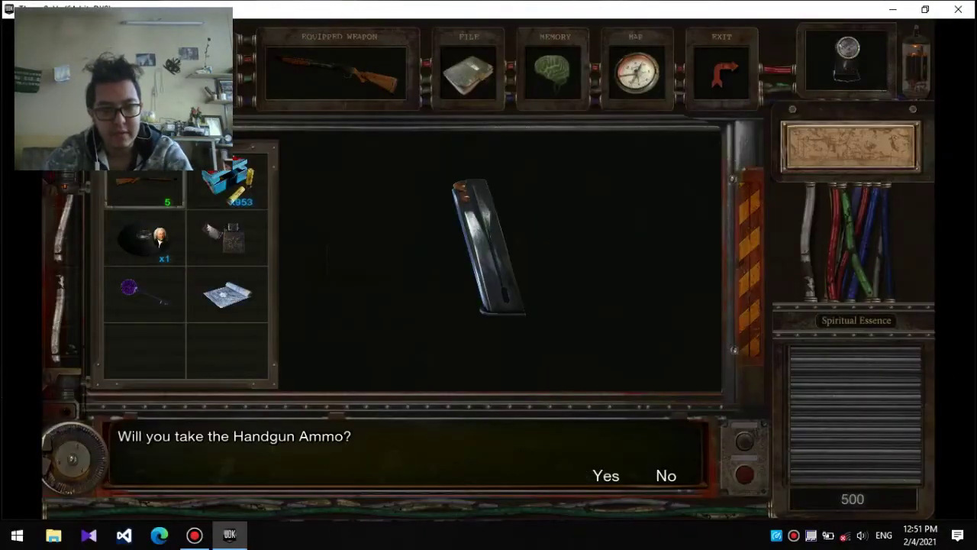
key(Return)
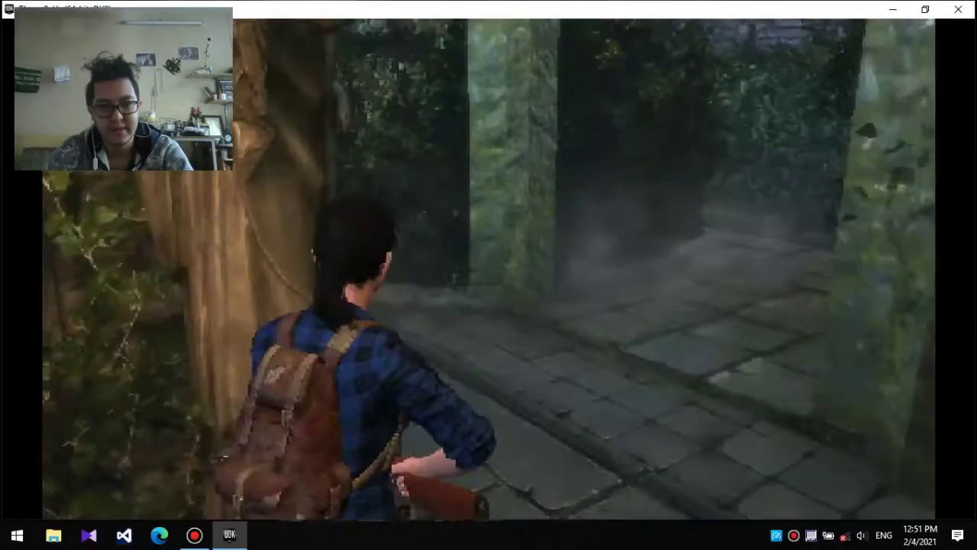
key(w)
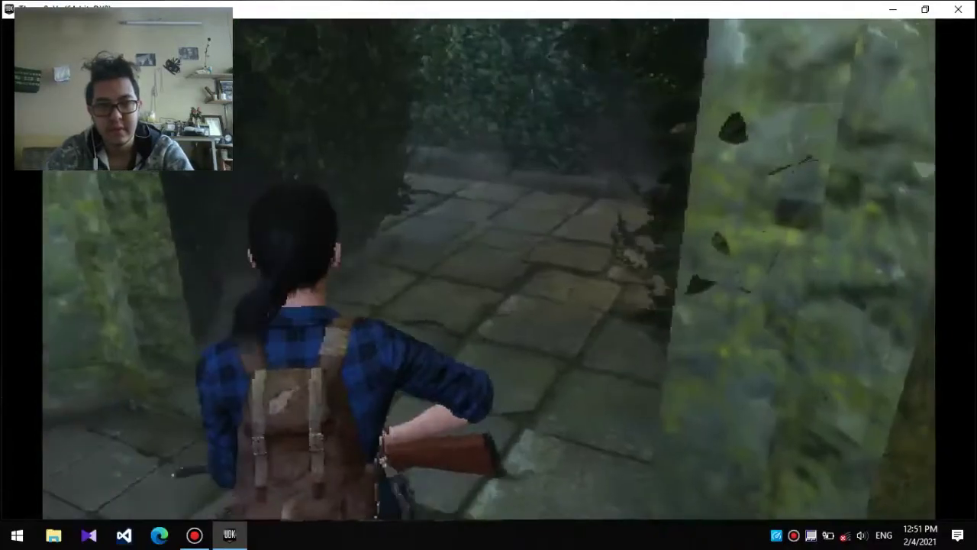
key(w)
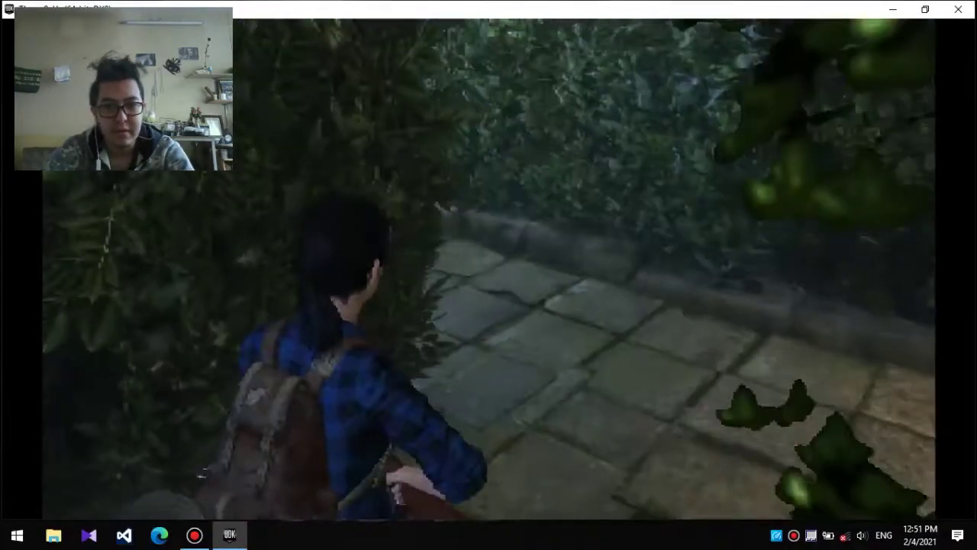
key(w)
key(w)
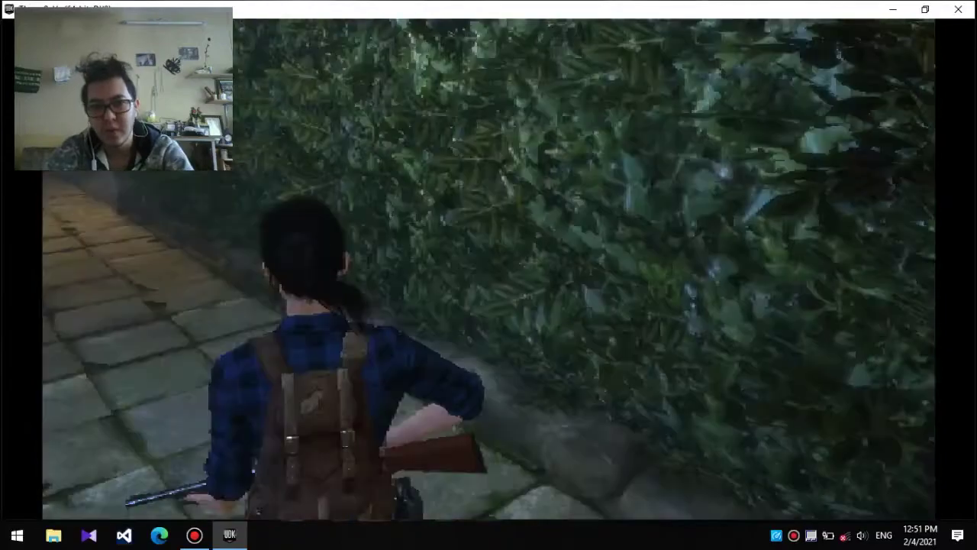
key(w)
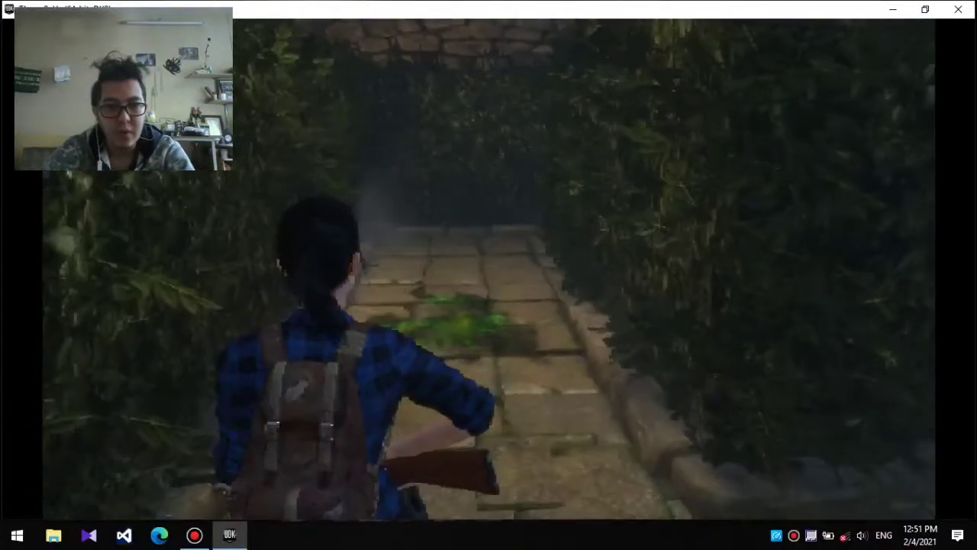
key(w)
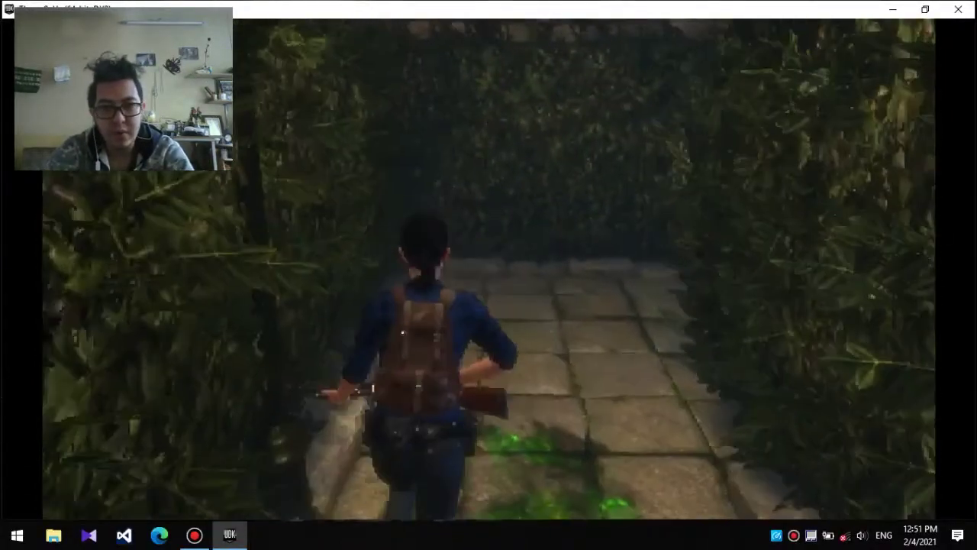
key(w)
key(w)
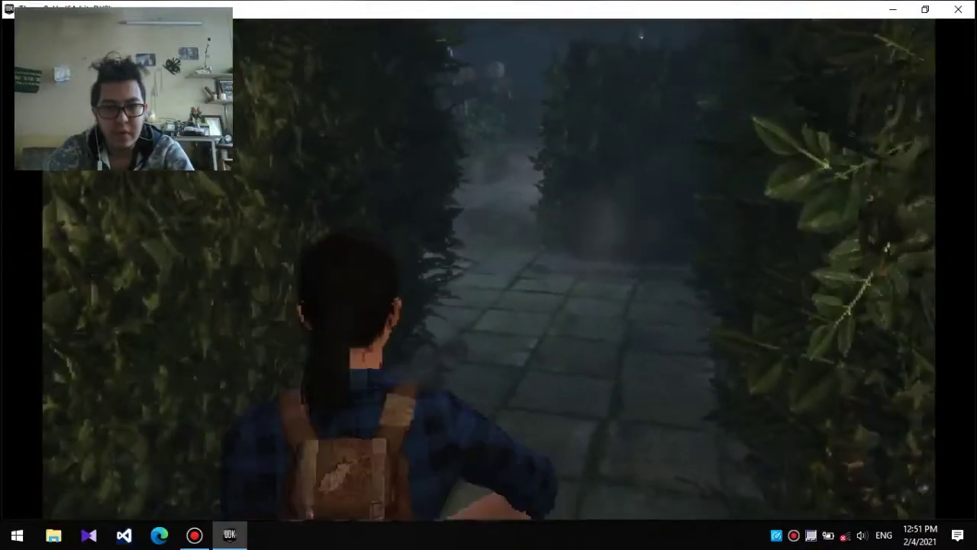
key(w)
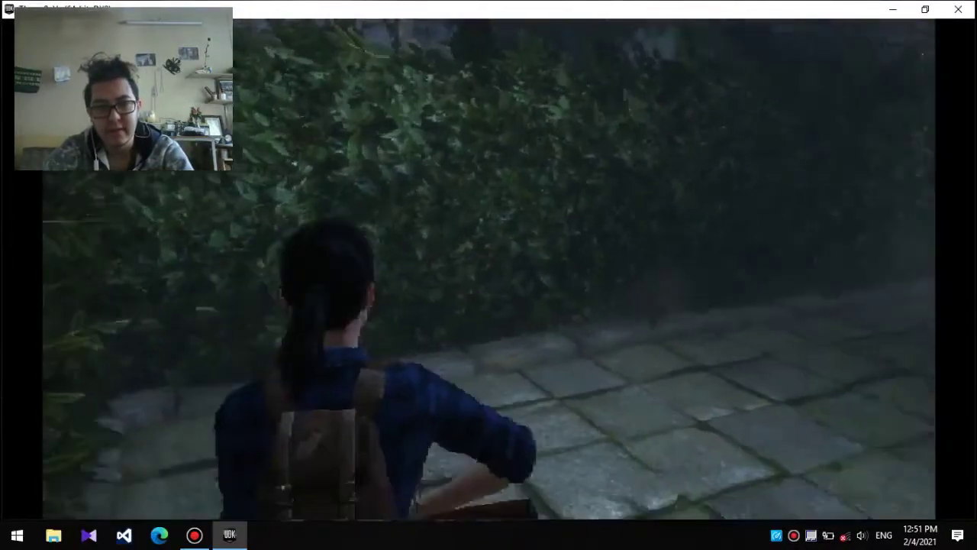
right_click(488, 275)
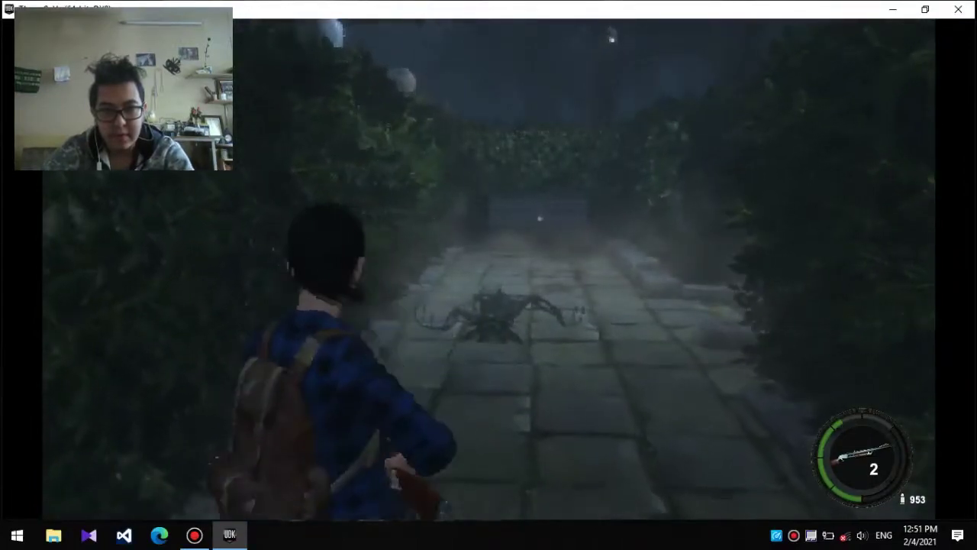
key(r)
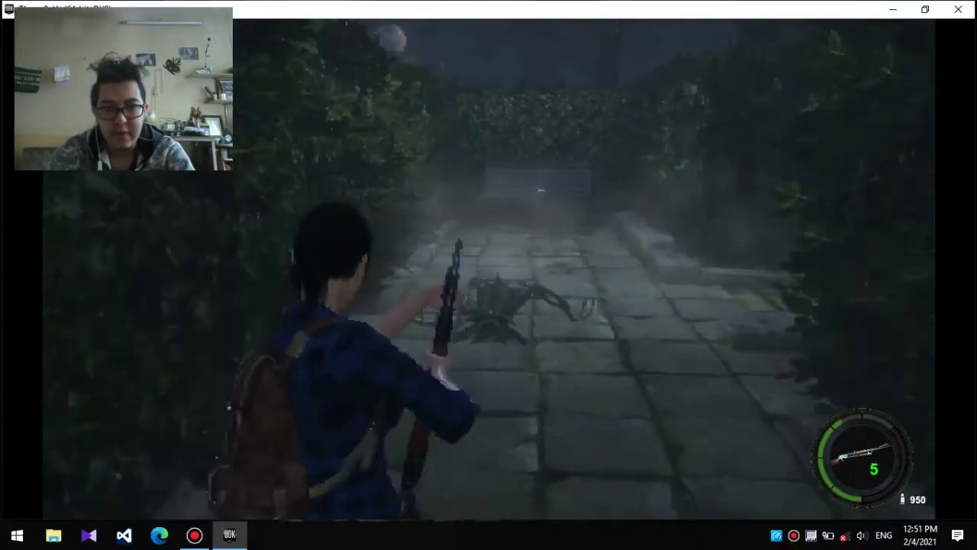
key(w)
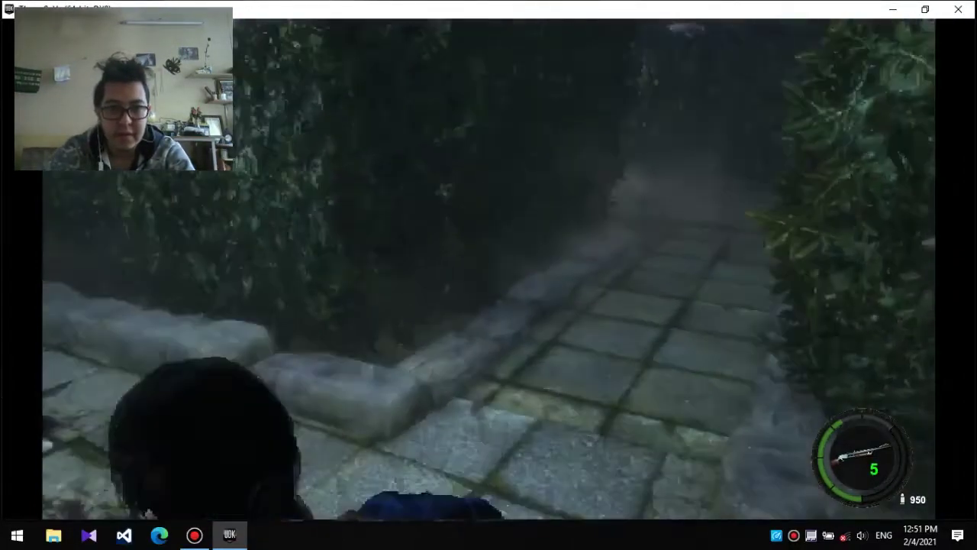
key(w)
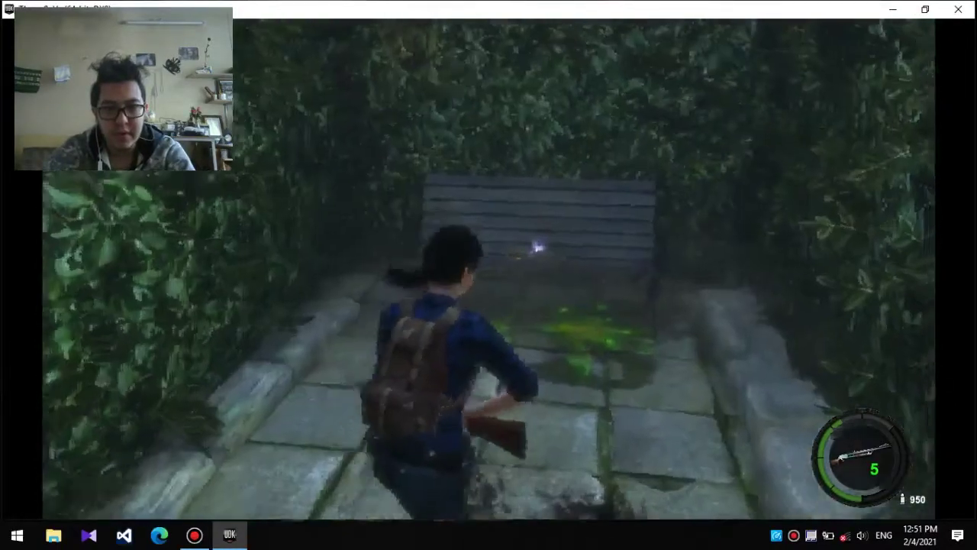
key(e)
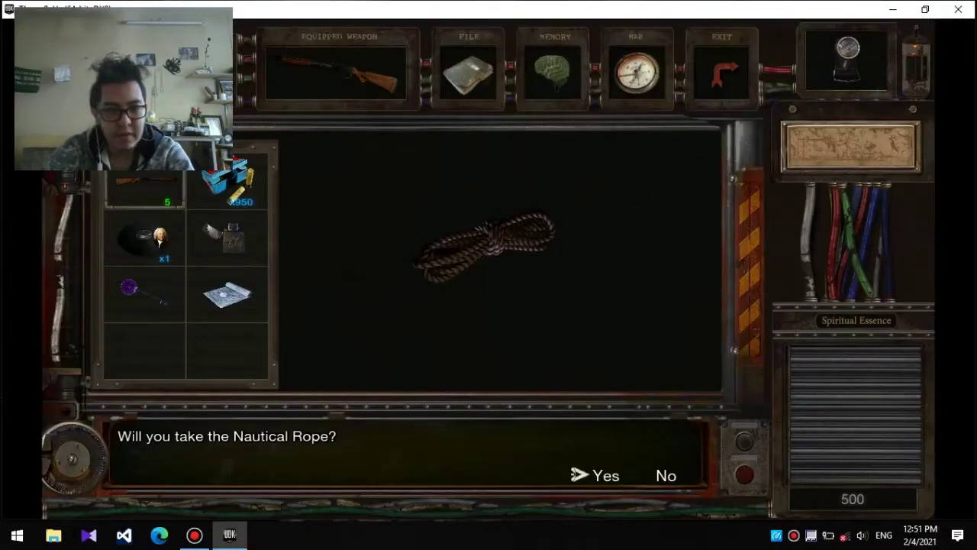
key(Return)
key(w)
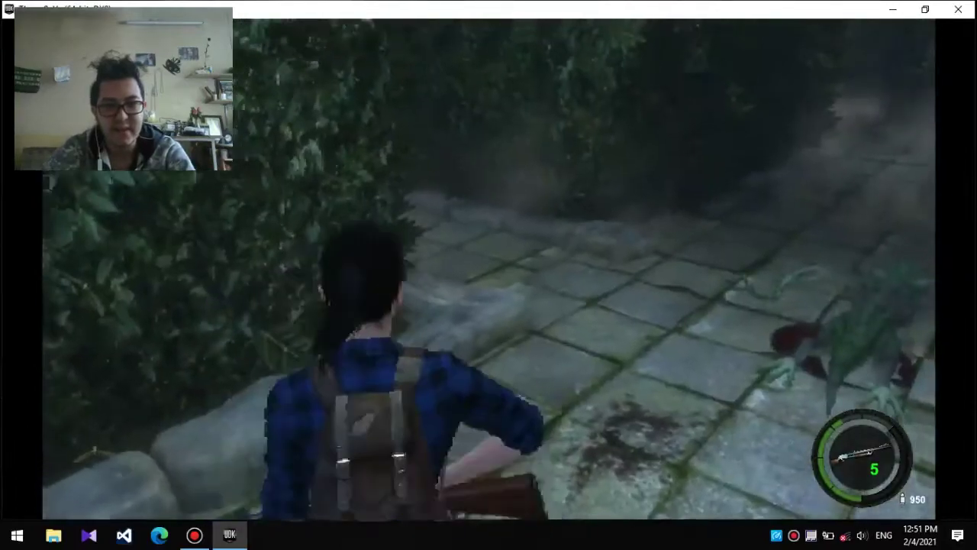
key(w)
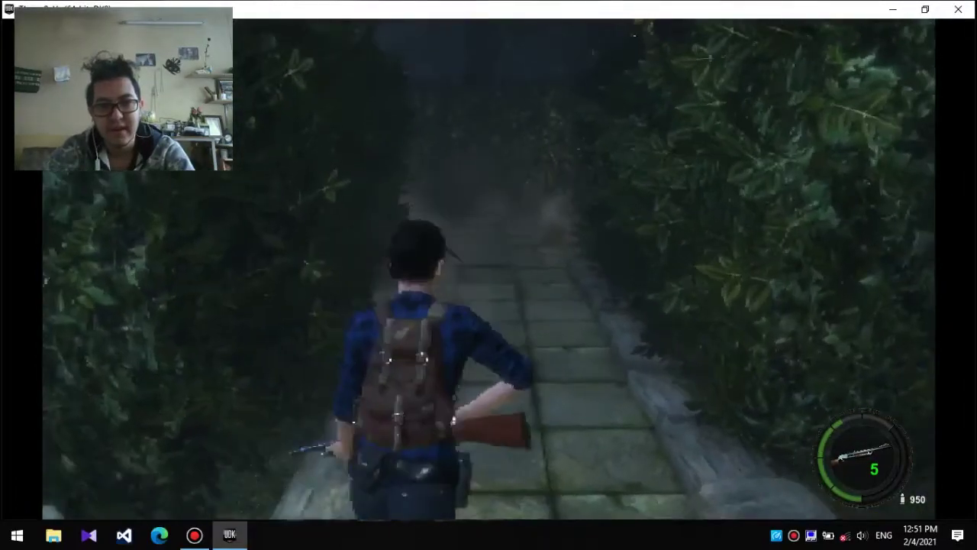
key(w)
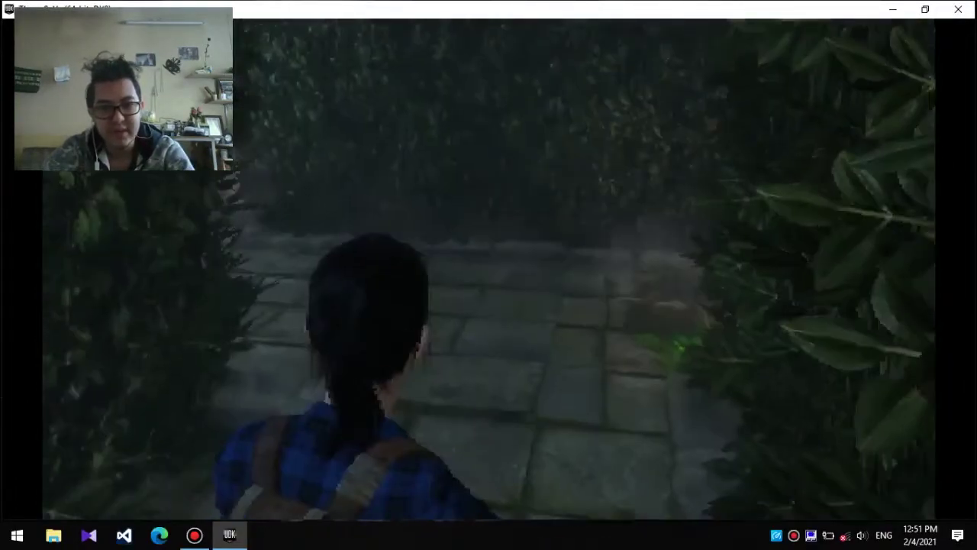
key(w)
key(w)
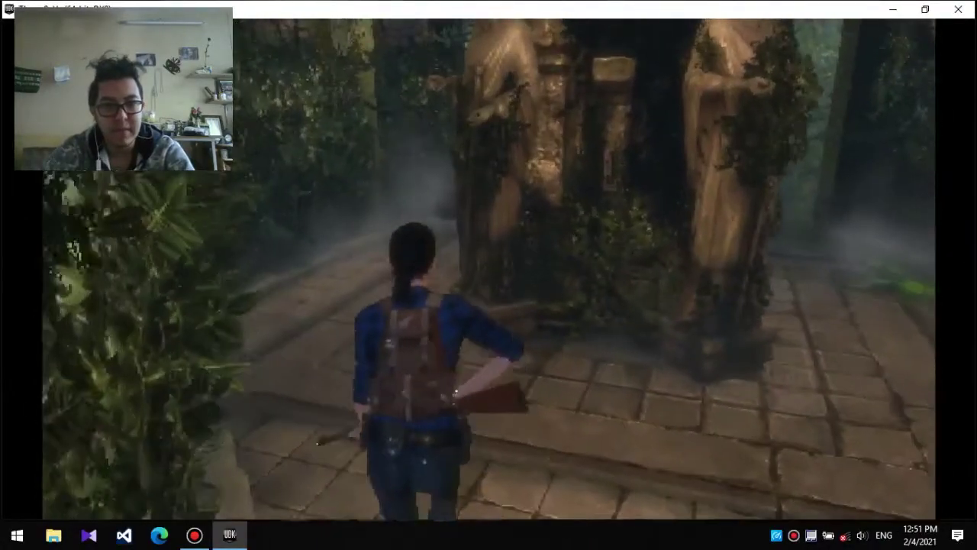
key(w)
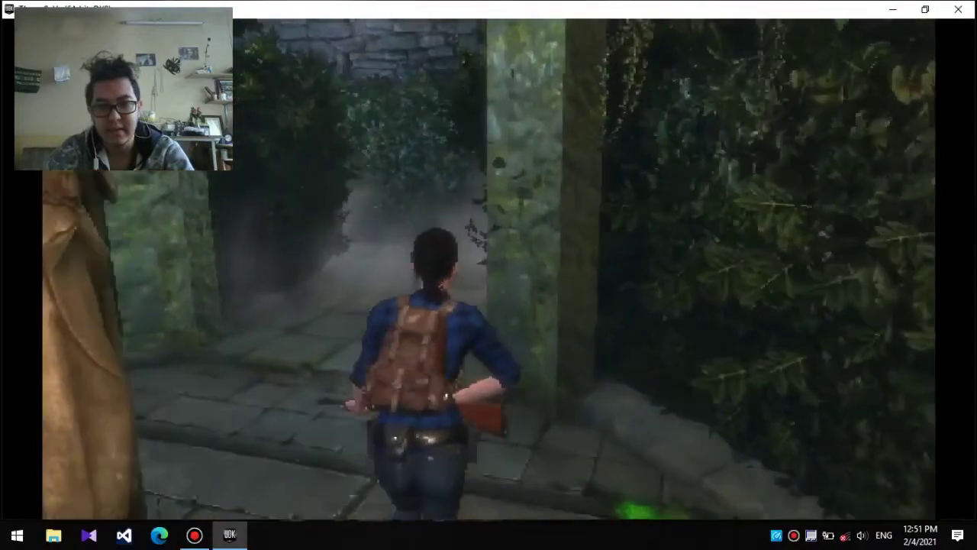
key(w)
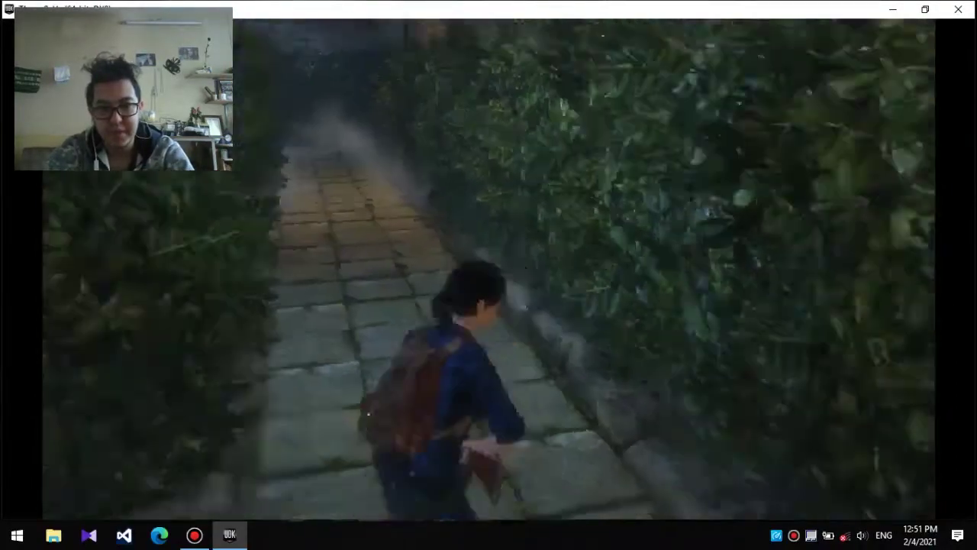
key(w)
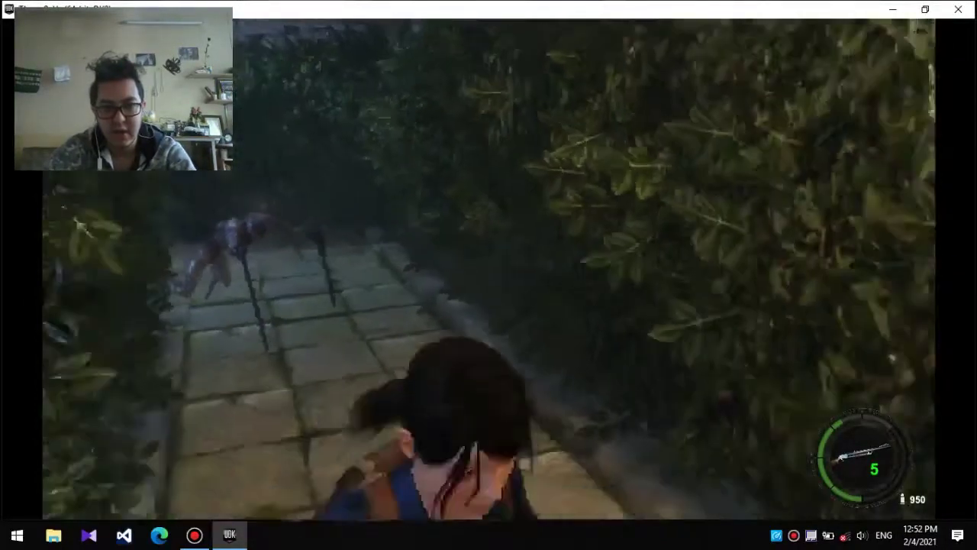
right_click(488, 275)
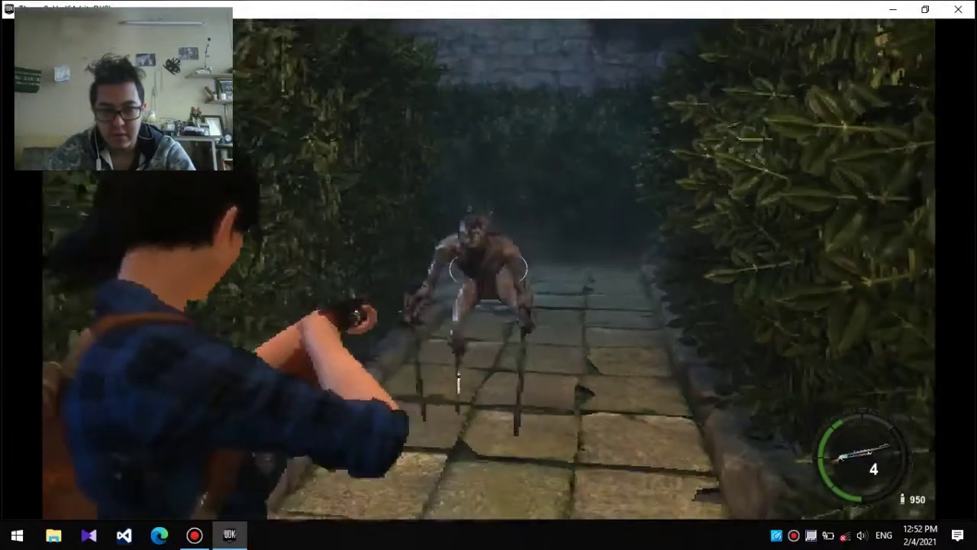
click(488, 275)
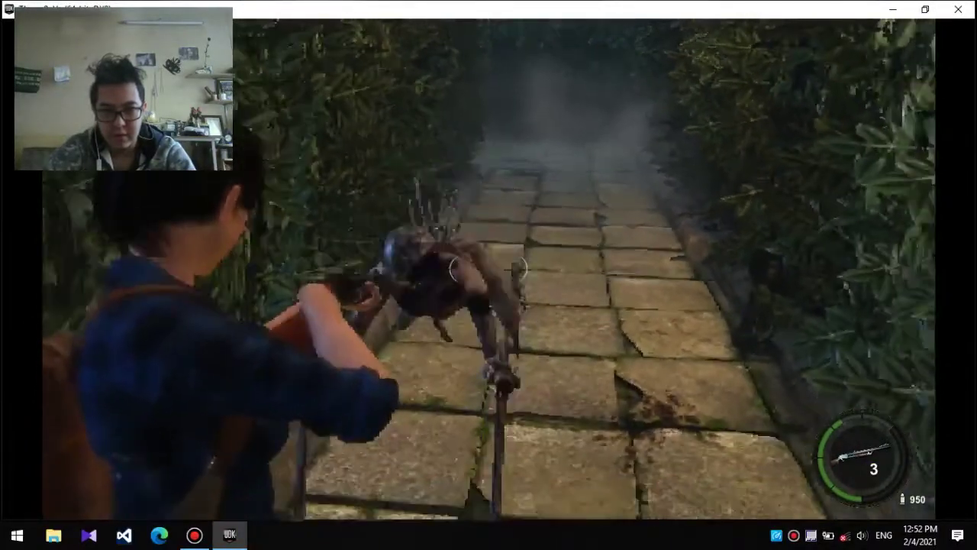
click(489, 275)
key(w)
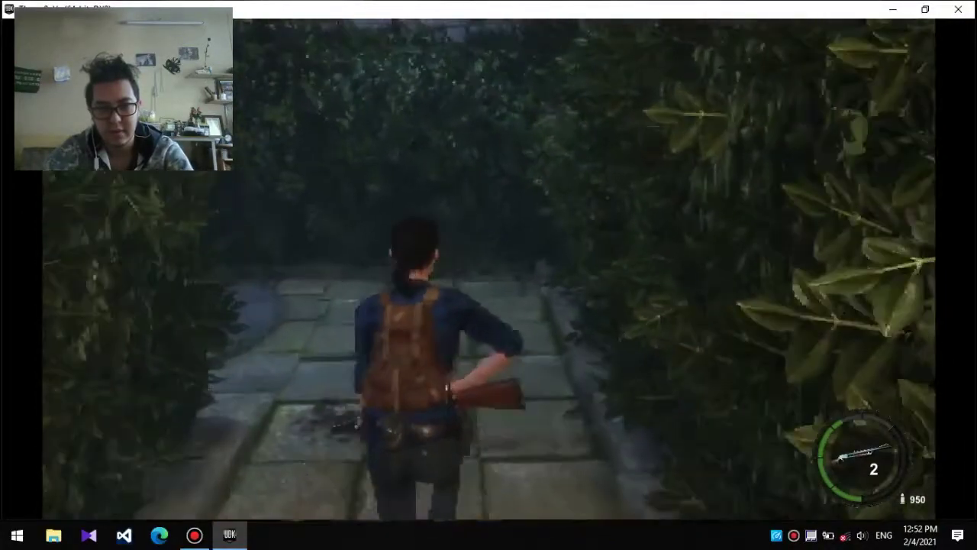
key(r)
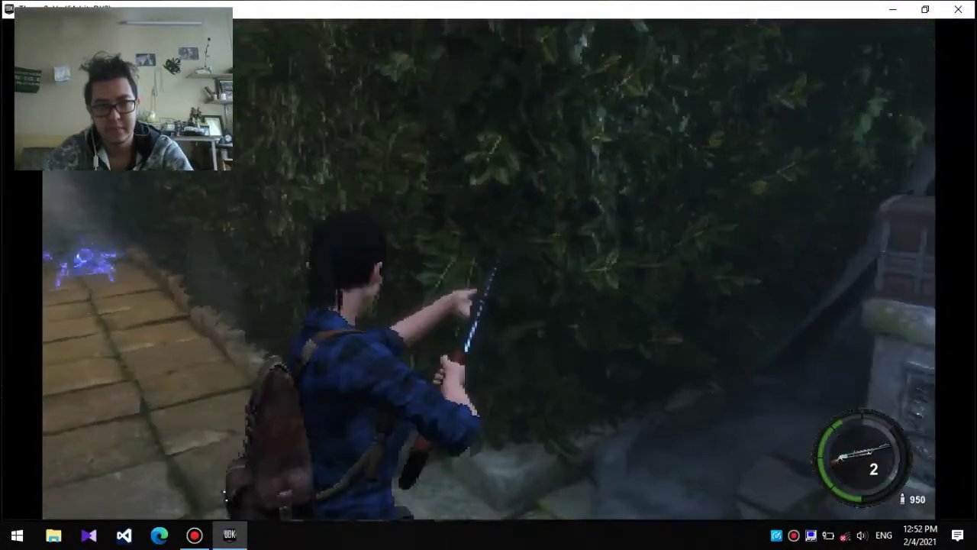
key(w)
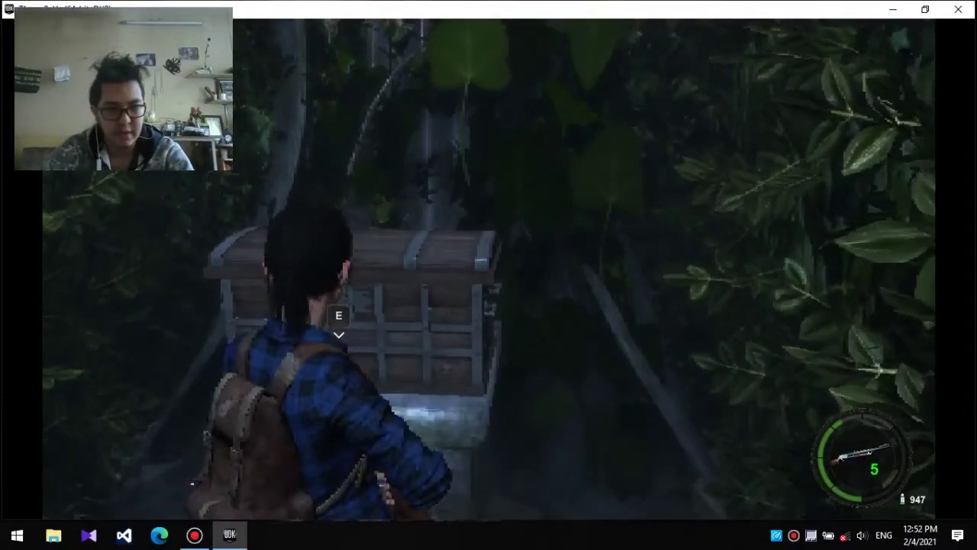
key(w)
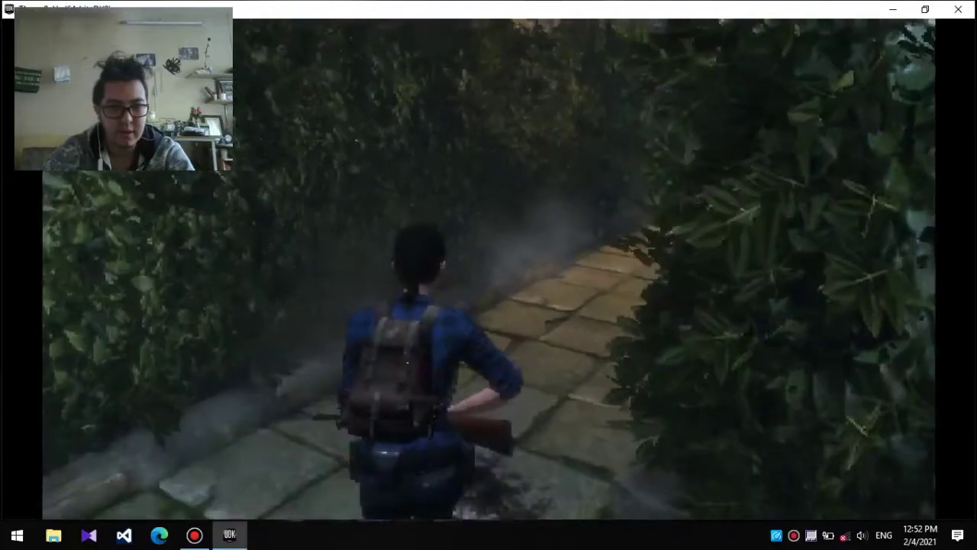
key(w)
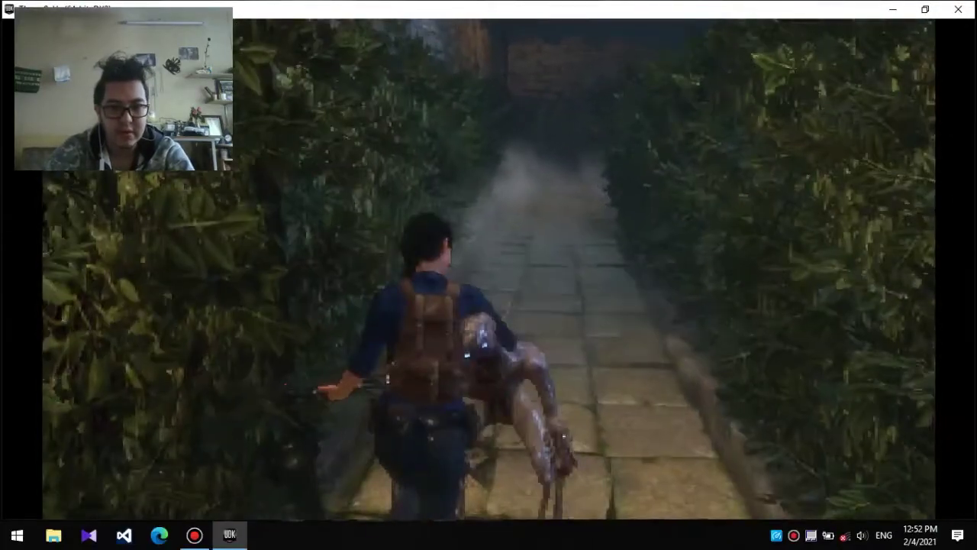
key(w)
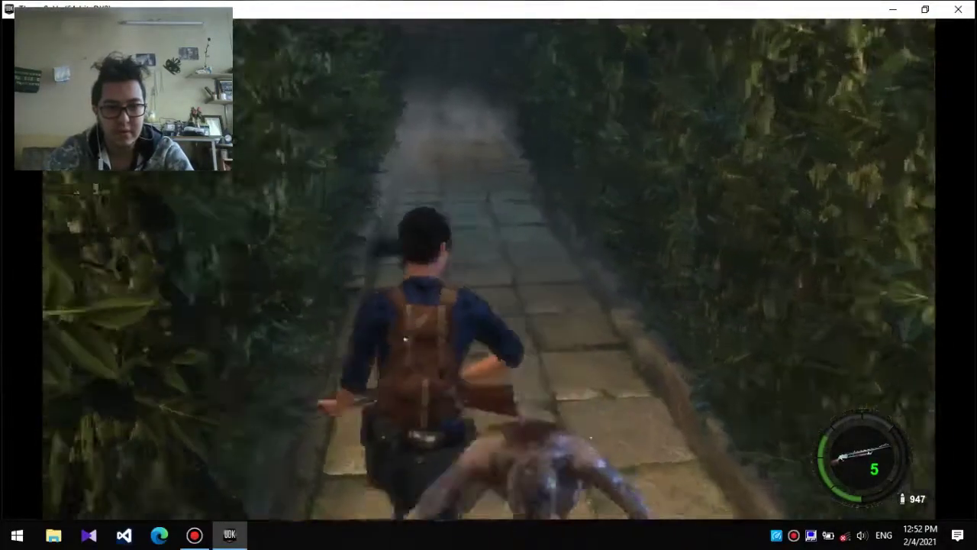
key(w)
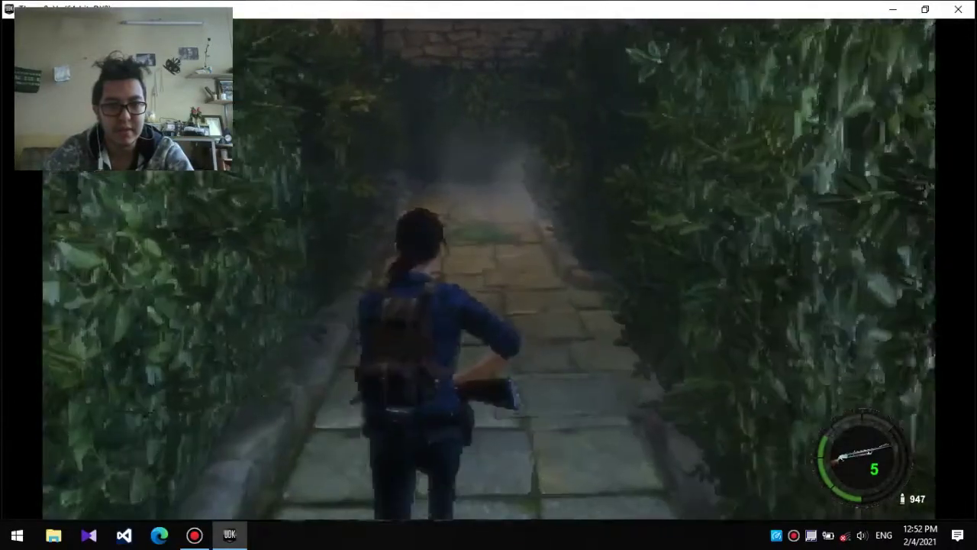
key(w)
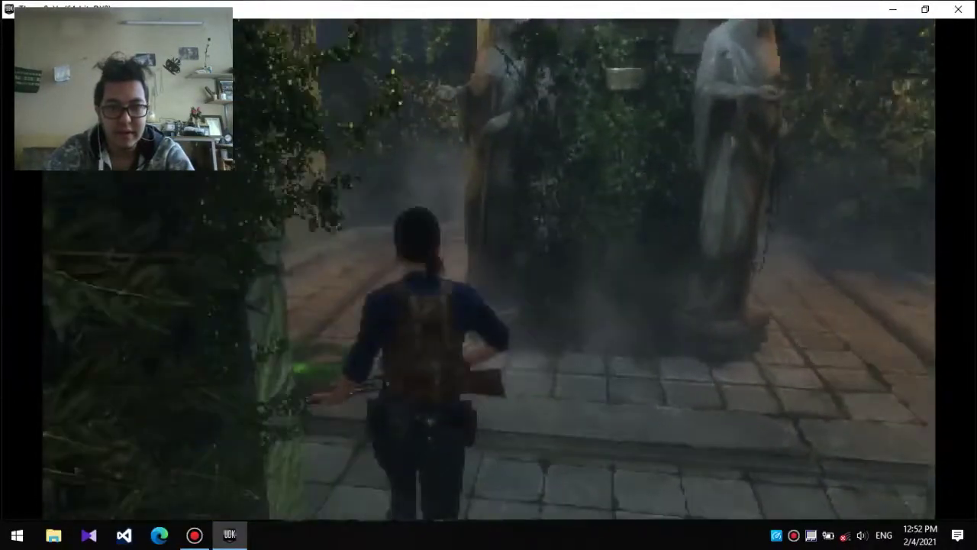
key(w)
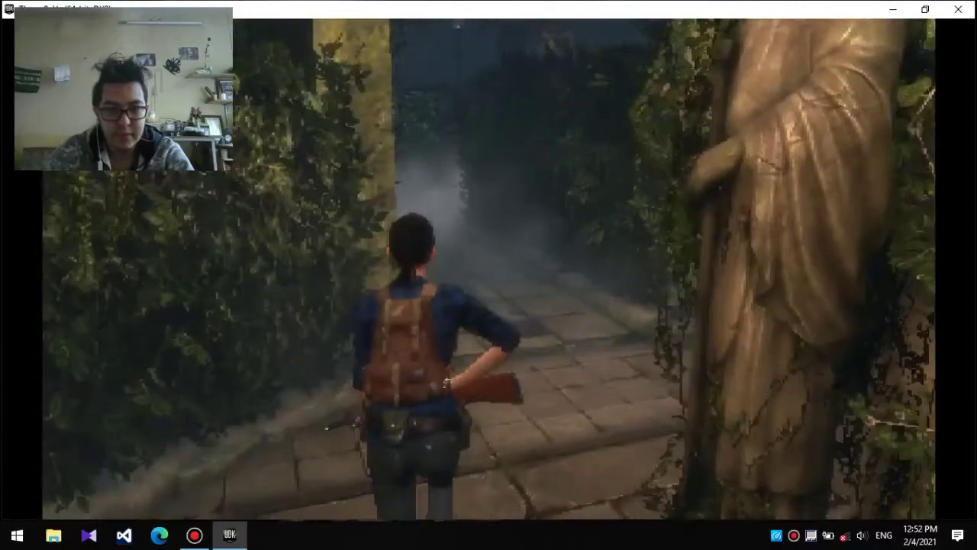
key(w)
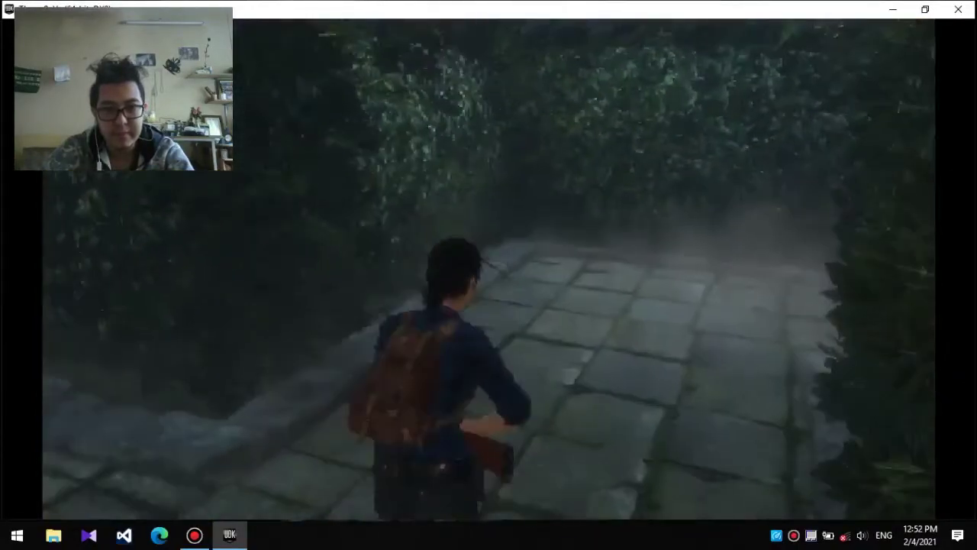
key(w)
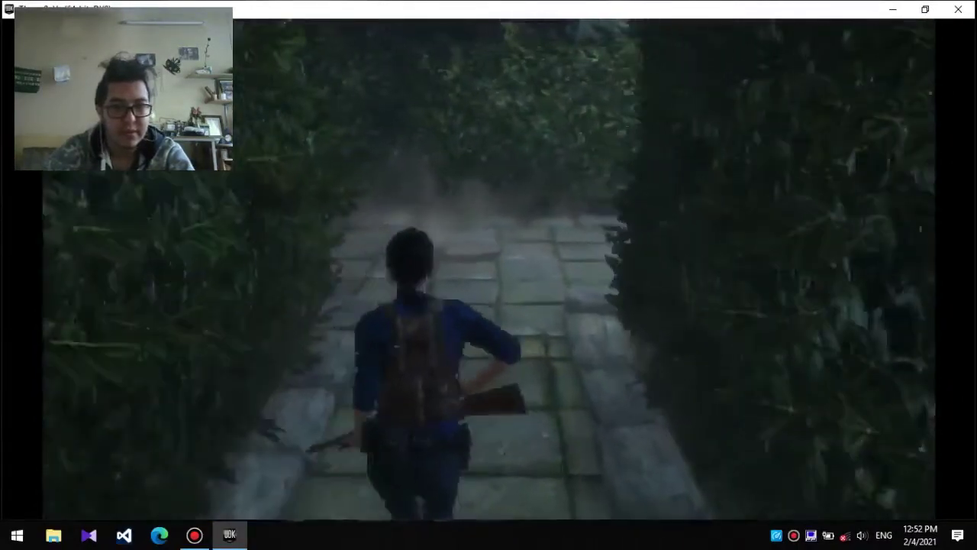
key(w)
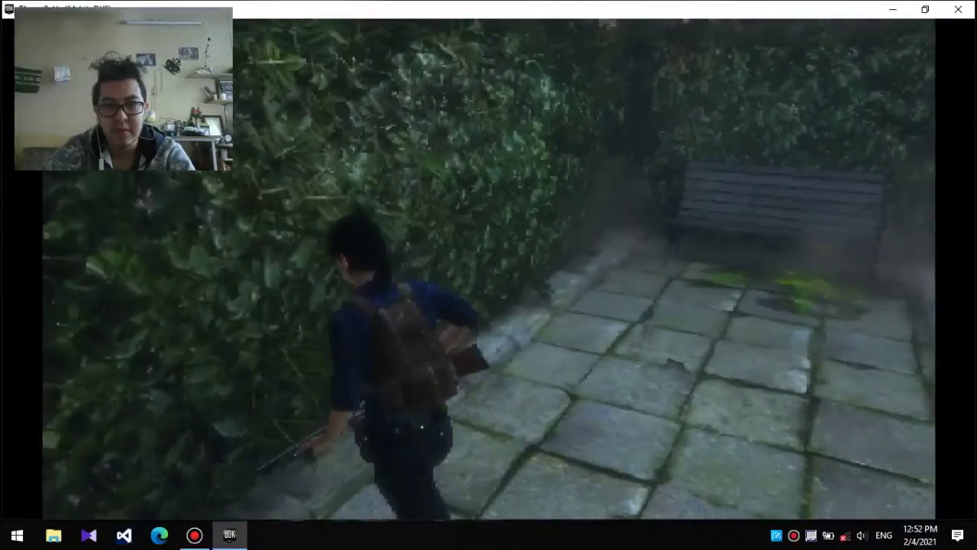
key(w)
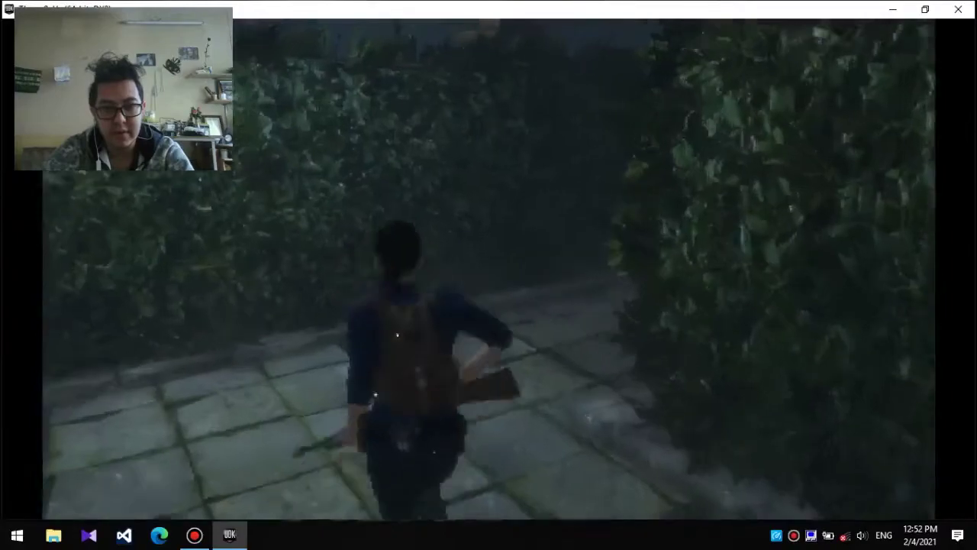
key(w)
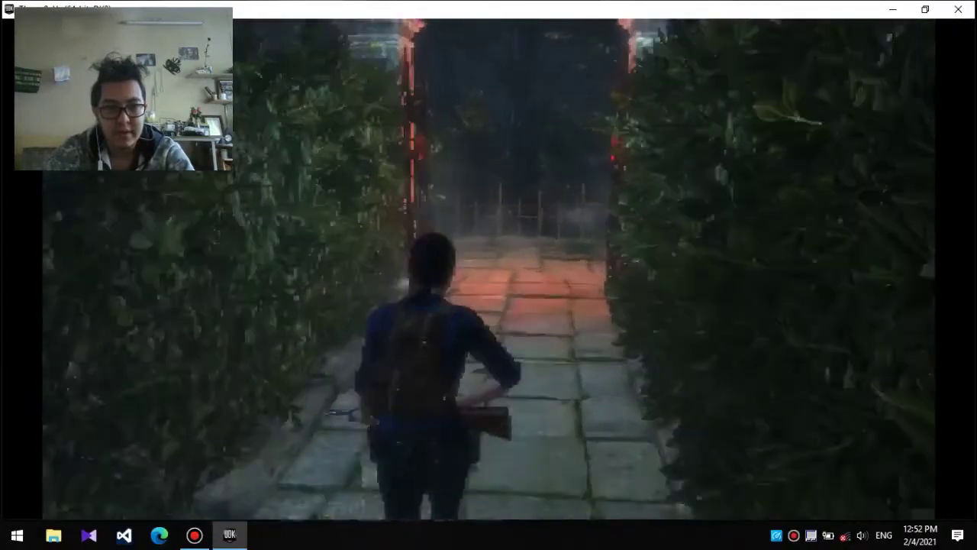
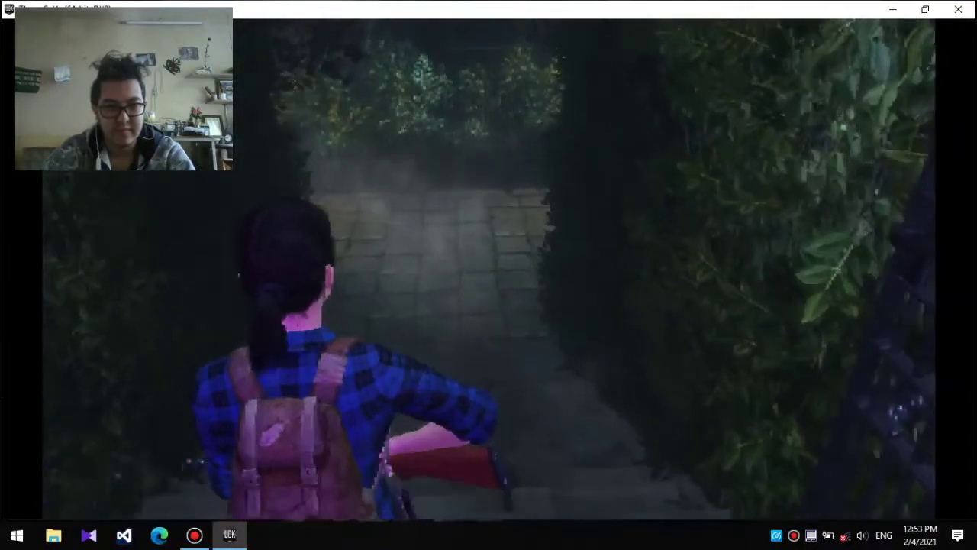
key(Tab)
key(Tab)
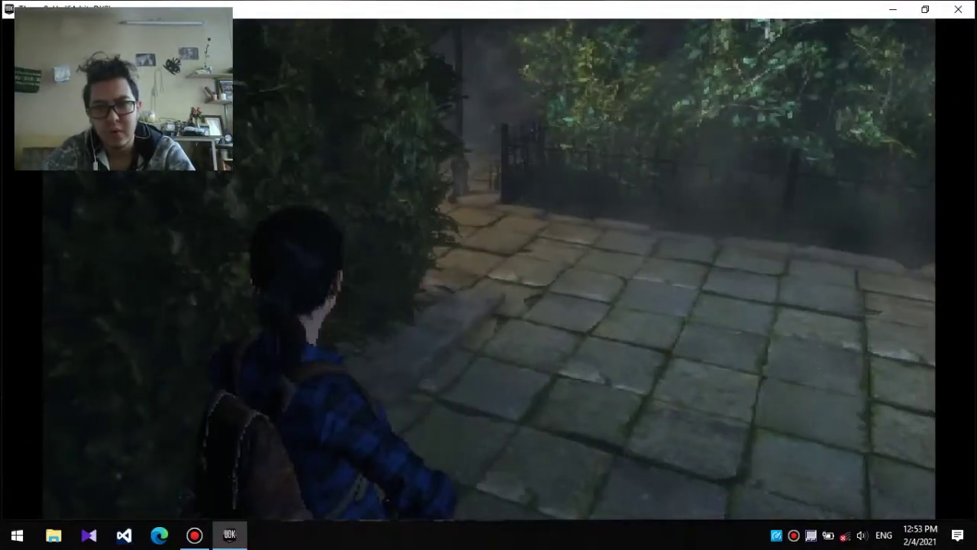
right_click(488, 274)
click(489, 271)
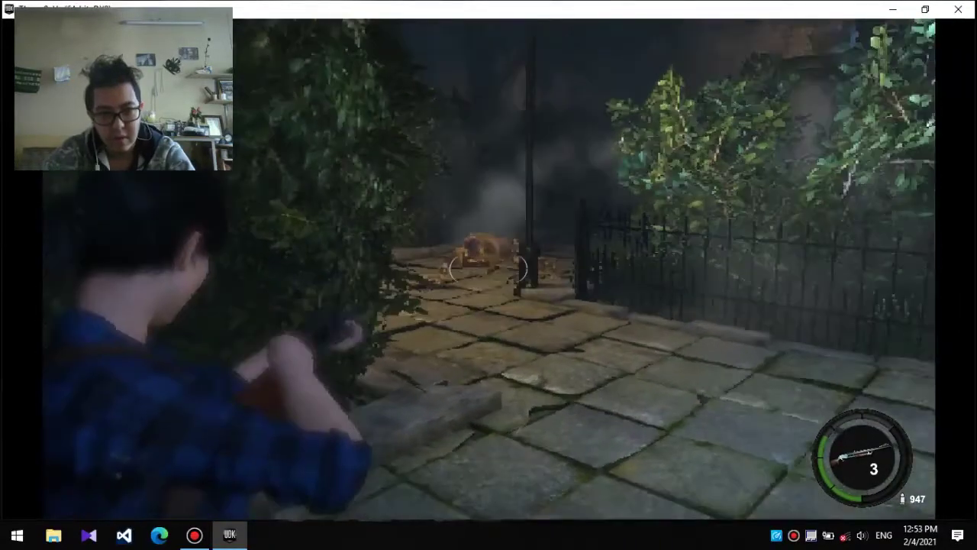
click(488, 271)
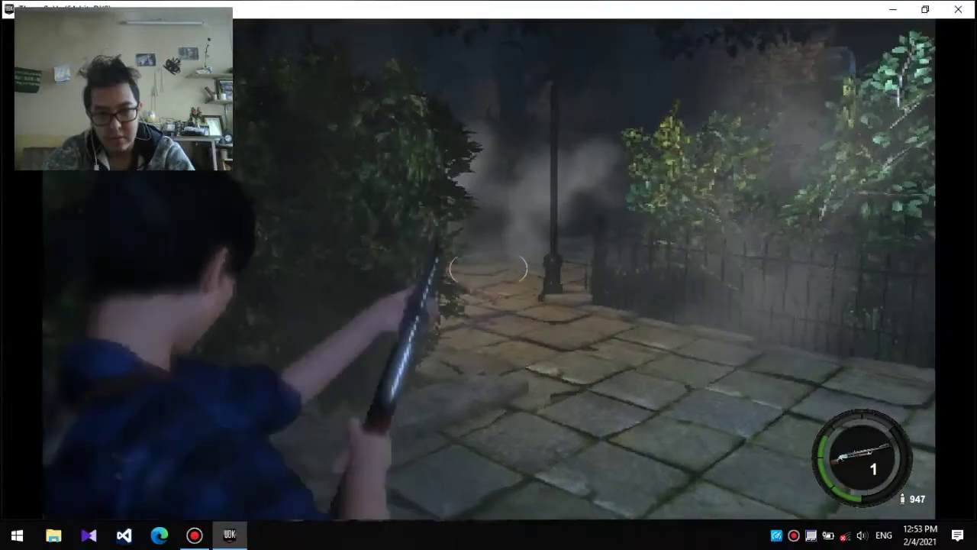
key(r)
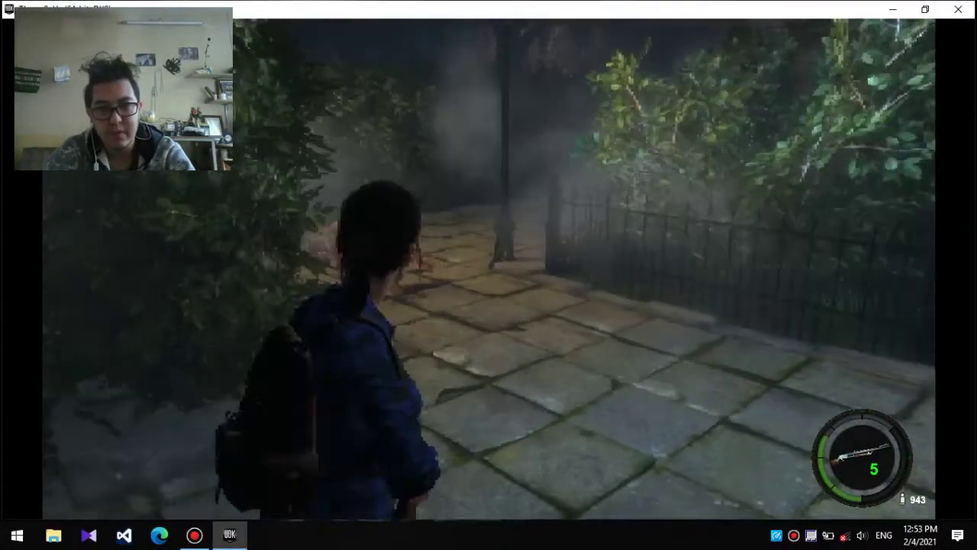
key(w)
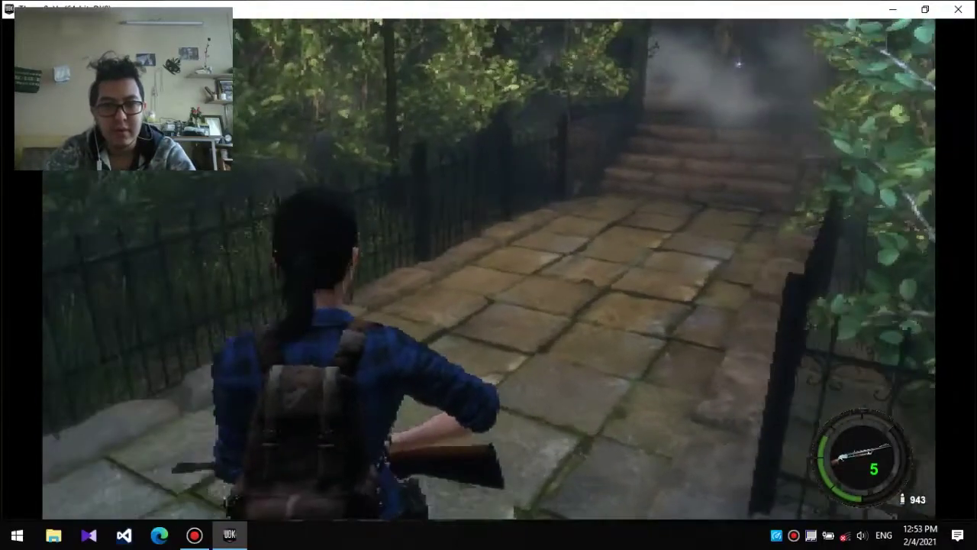
key(w)
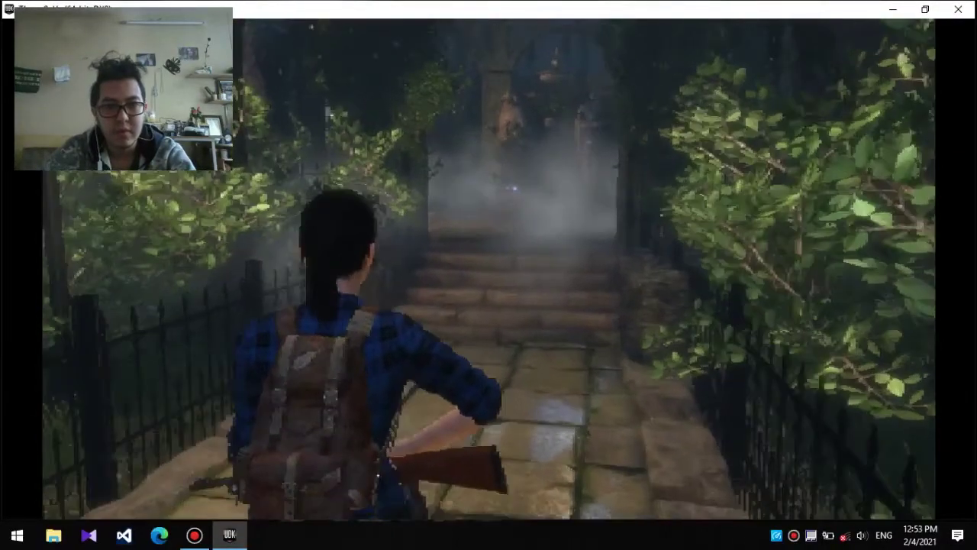
right_click(488, 275)
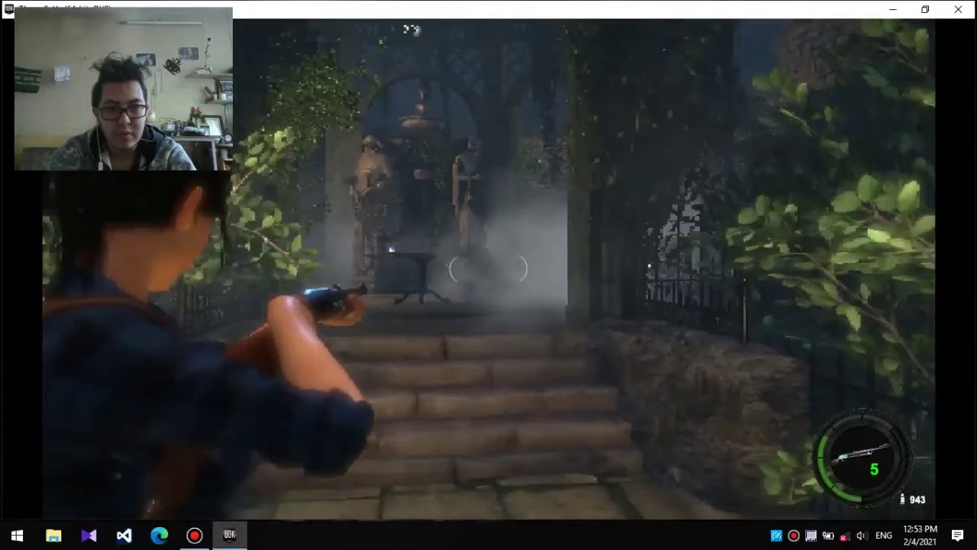
drag(488, 275, 321, 274)
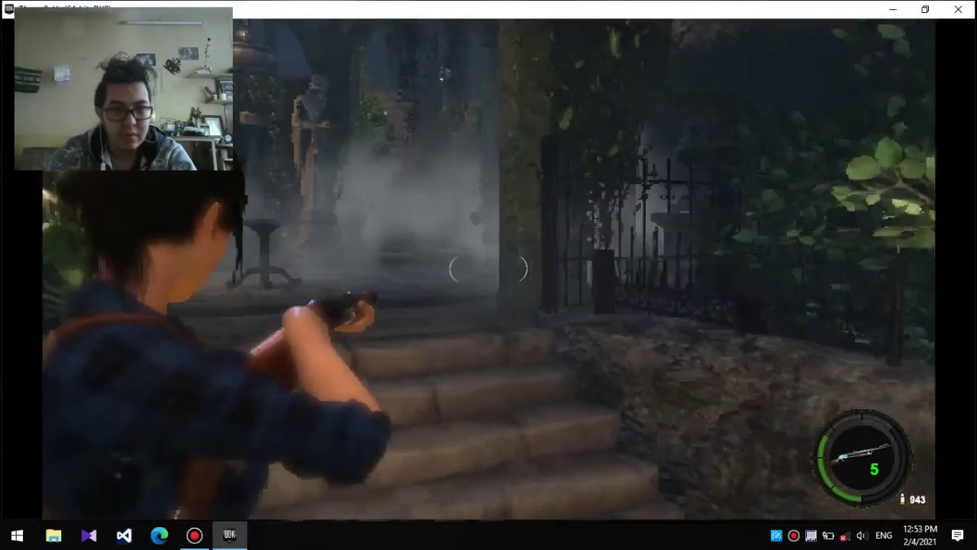
drag(488, 275, 687, 275)
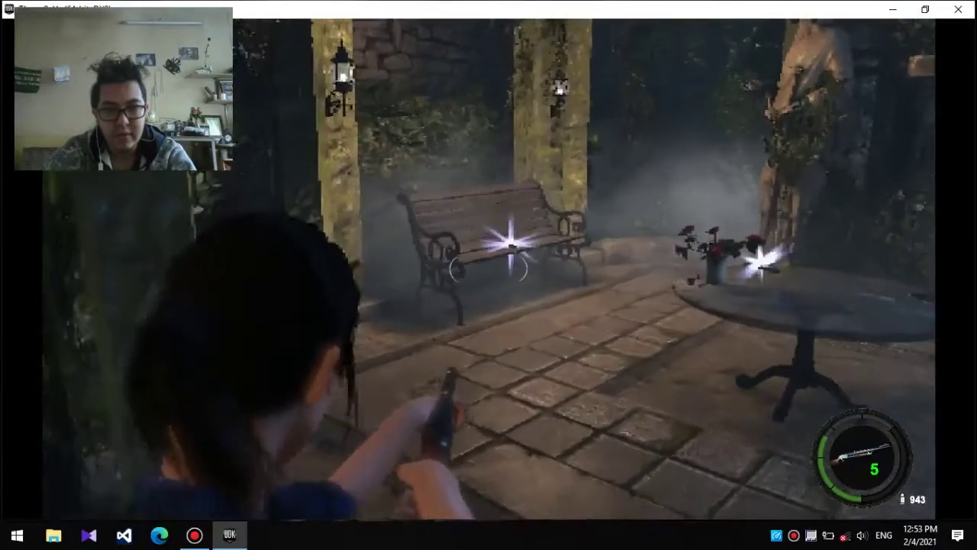
drag(488, 275, 687, 274)
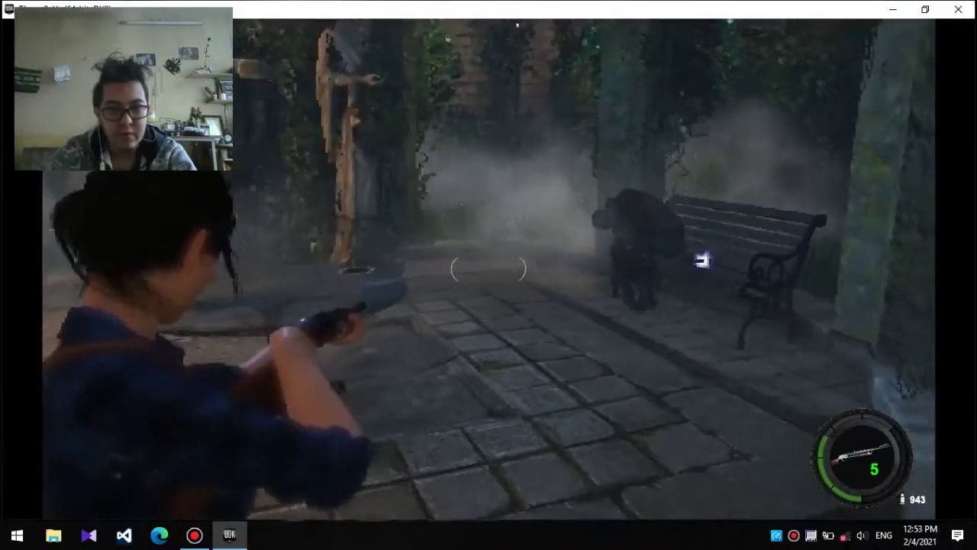
drag(489, 275, 672, 274)
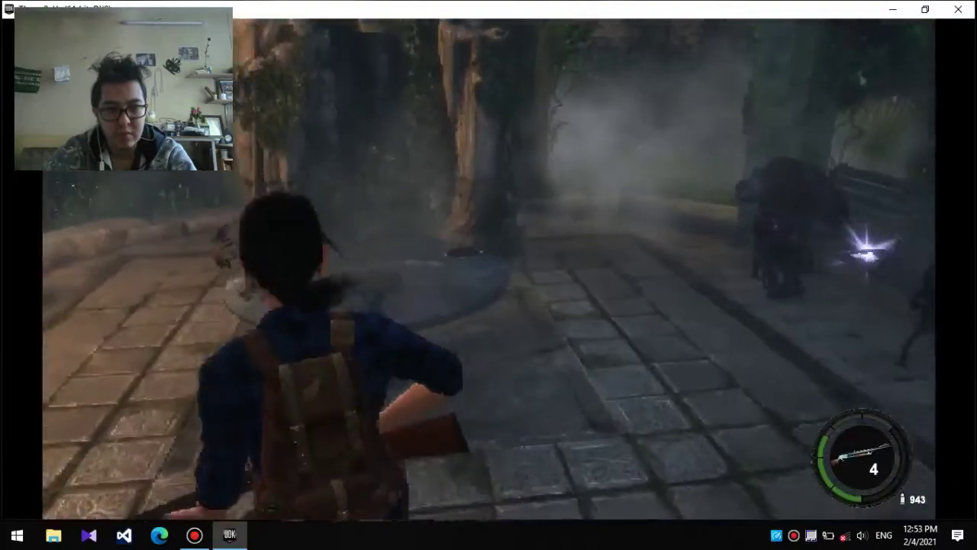
key(w)
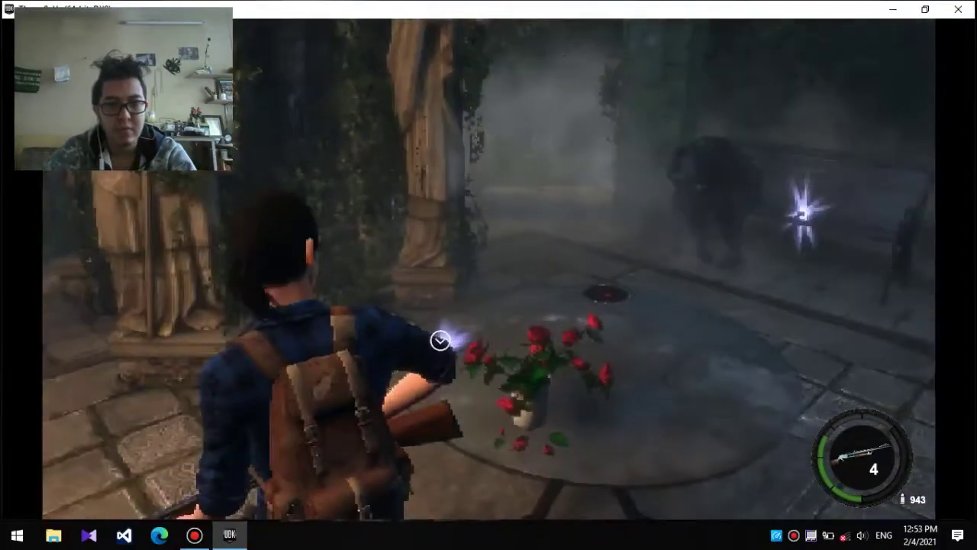
key(e)
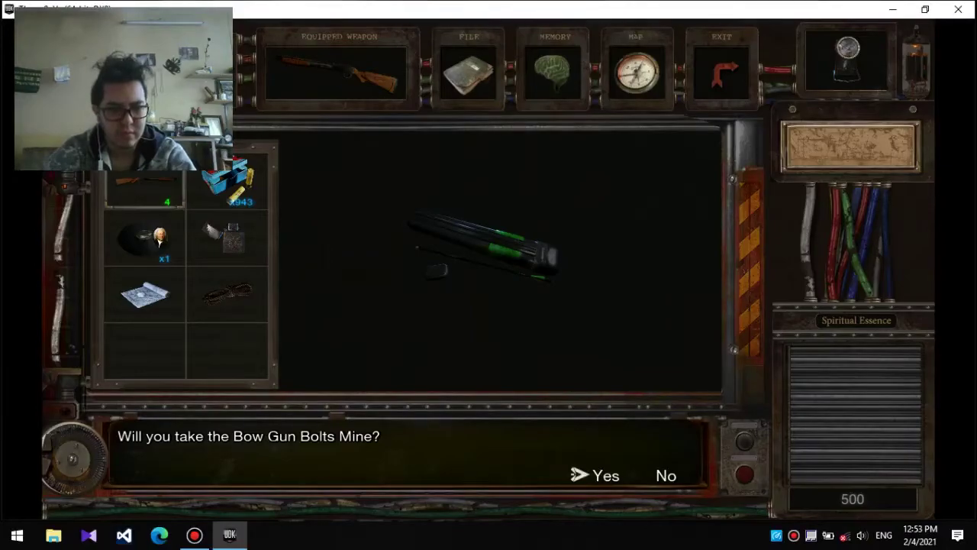
key(Return)
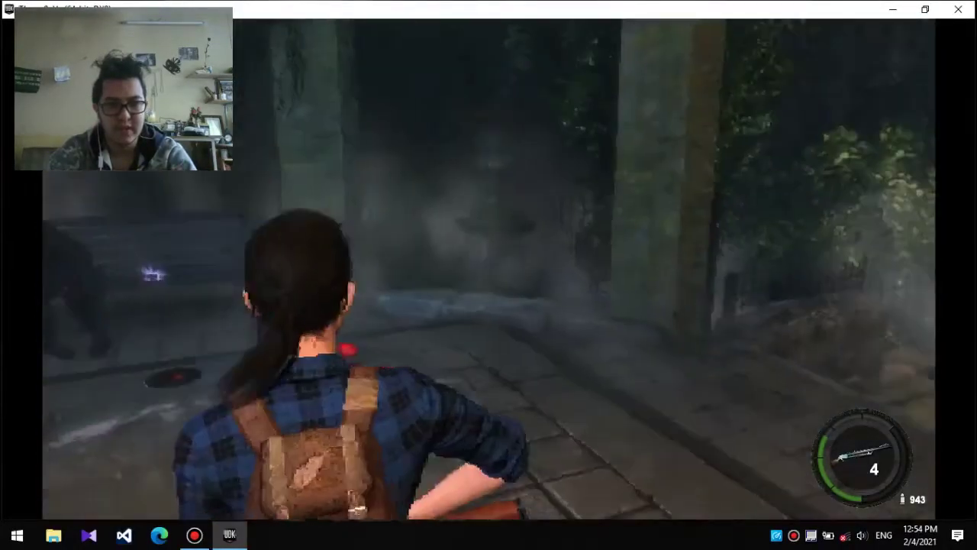
key(w)
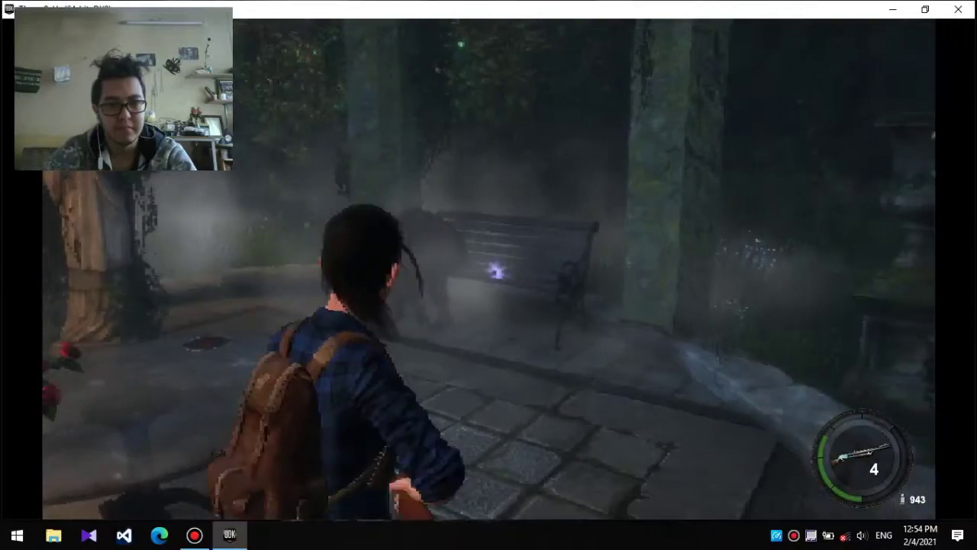
key(w)
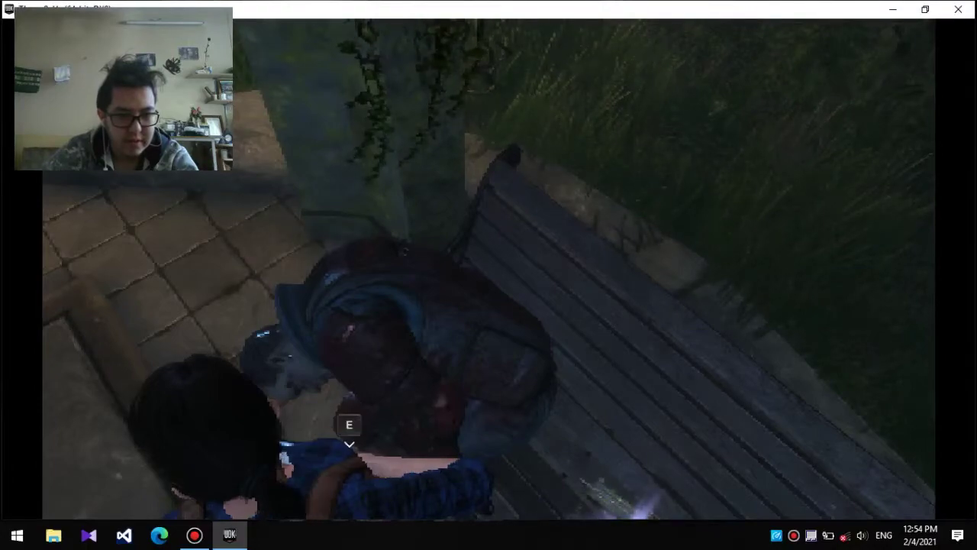
key(e)
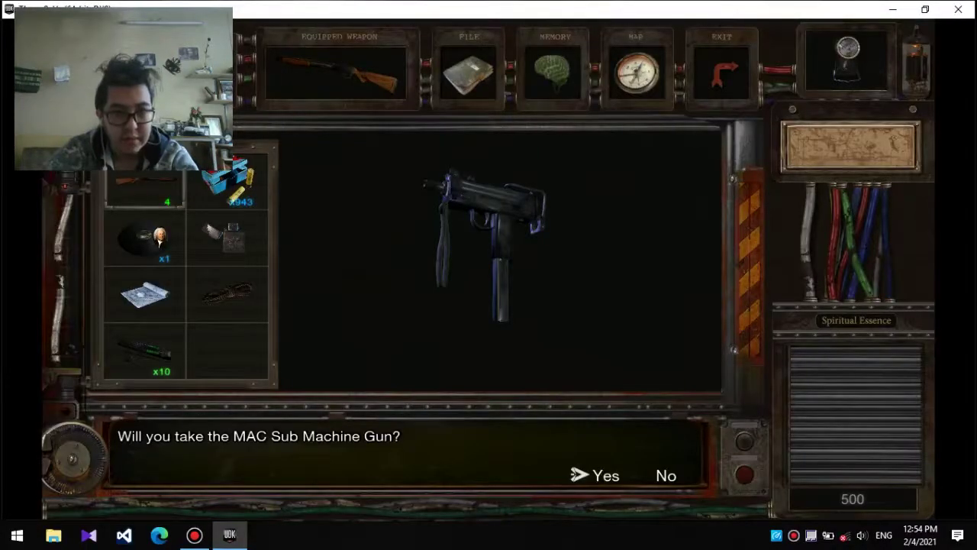
key(Return)
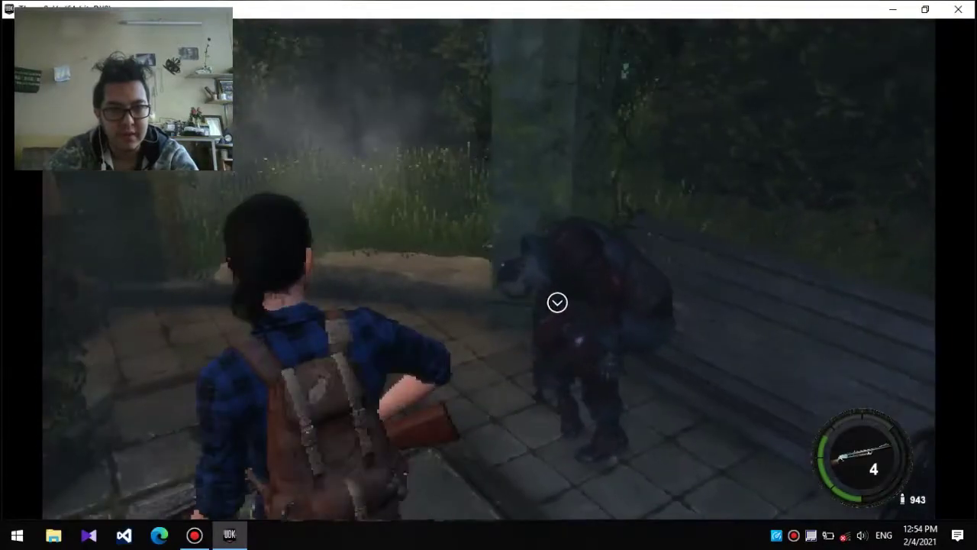
key(w)
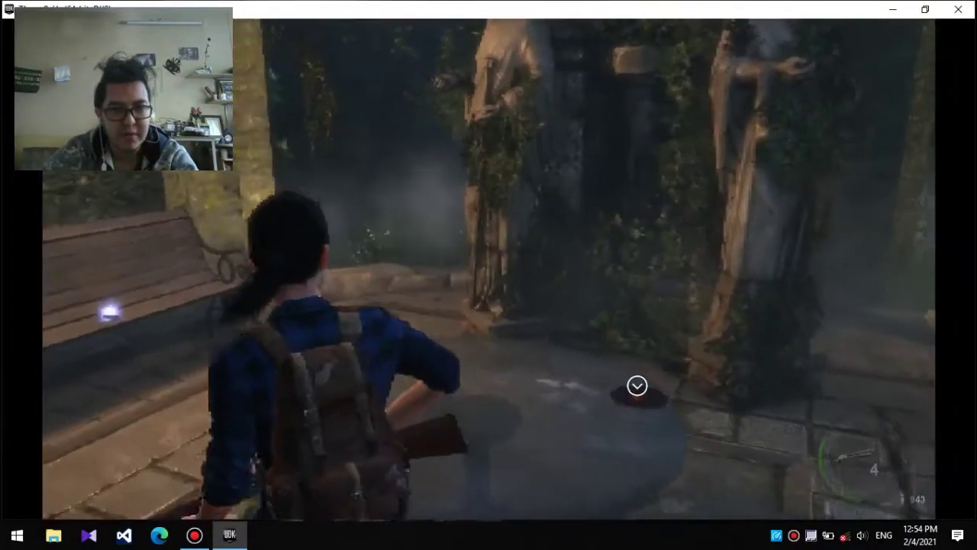
key(w)
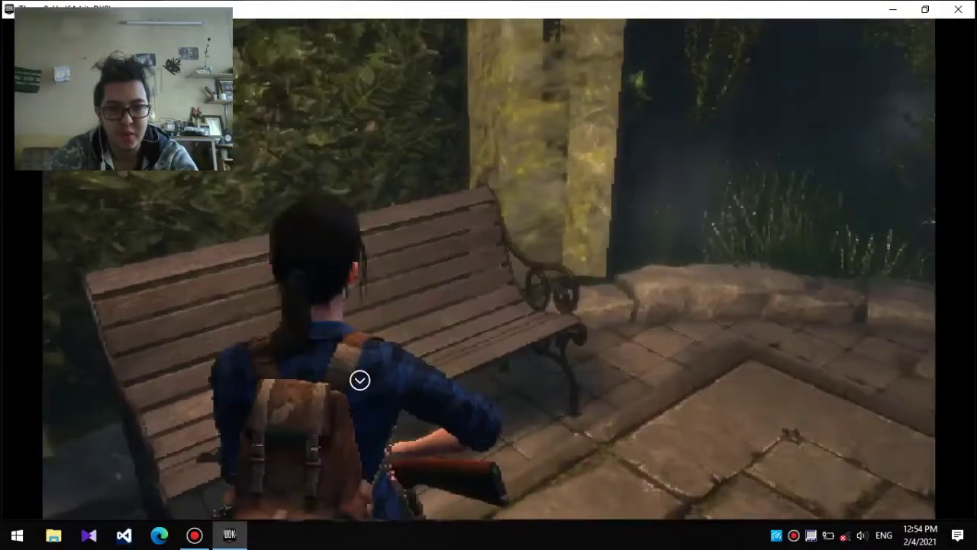
key(e)
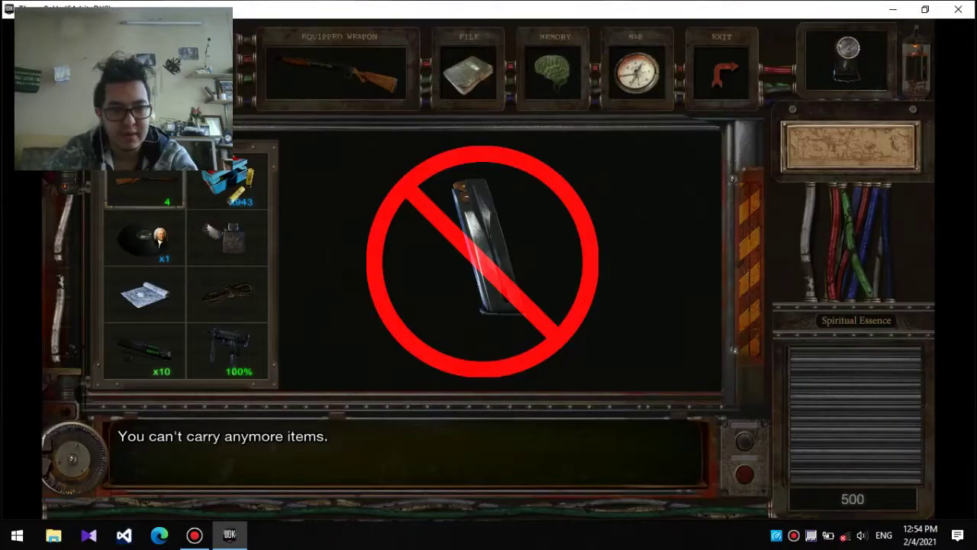
key(Escape)
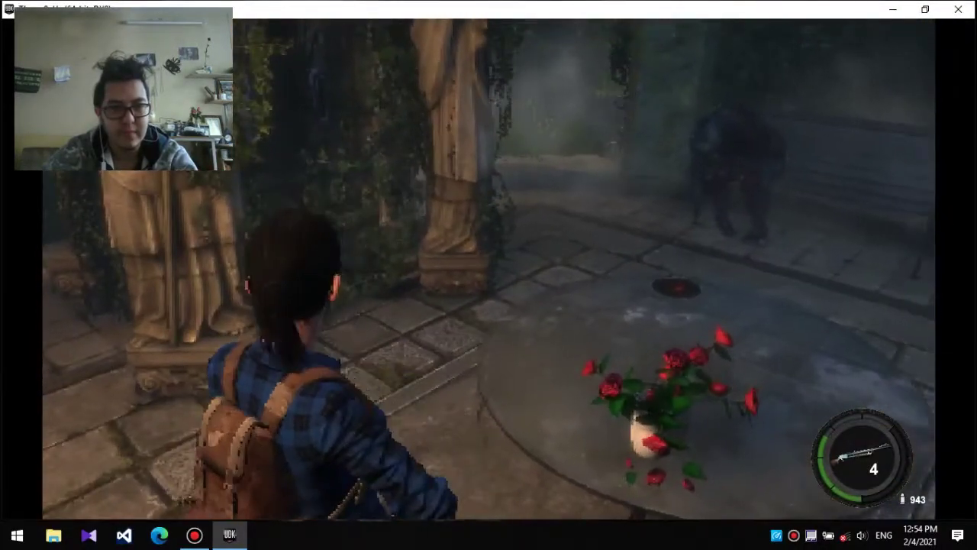
key(Tab)
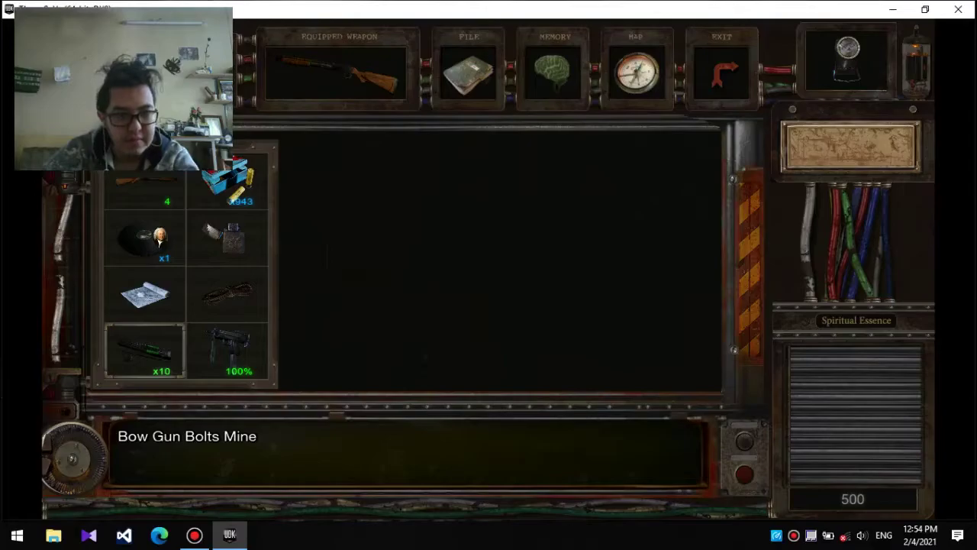
key(Escape)
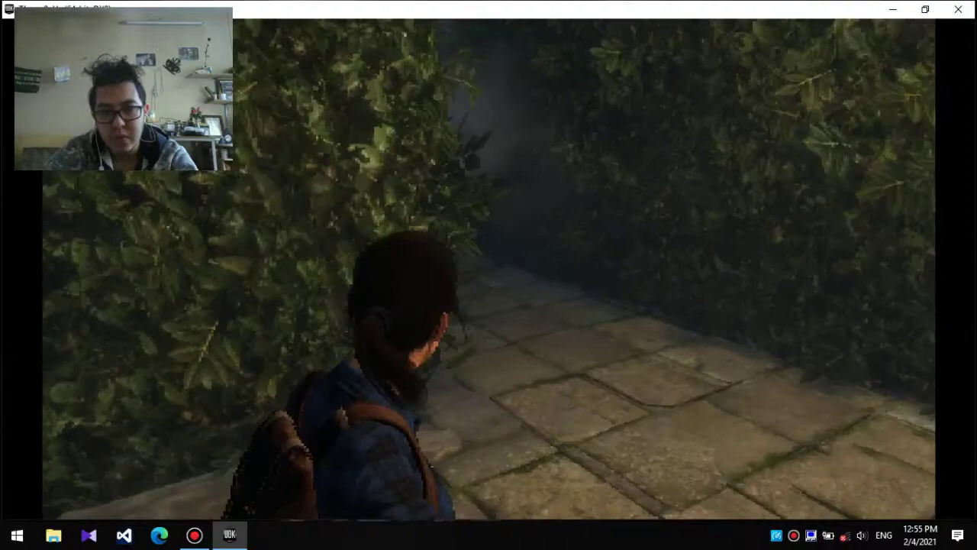
right_click(488, 275)
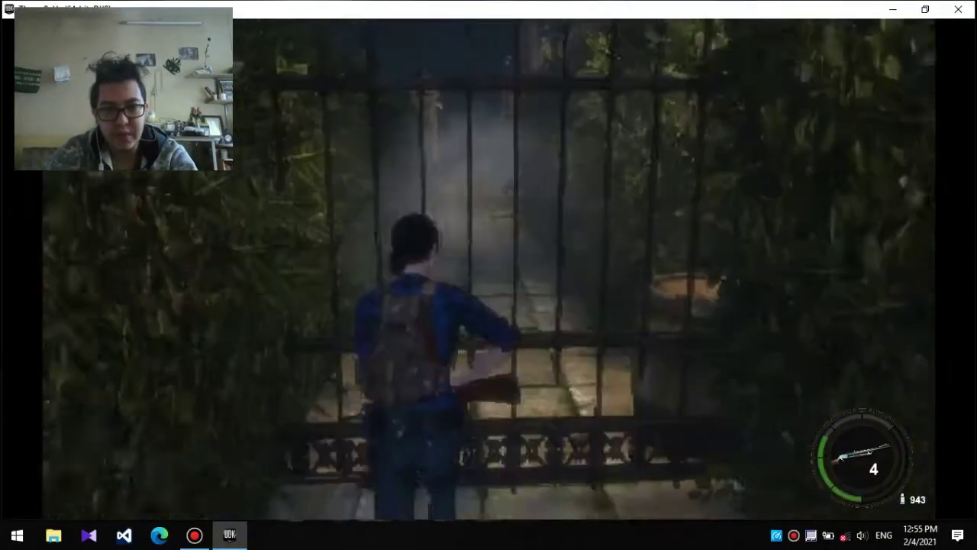
key(e)
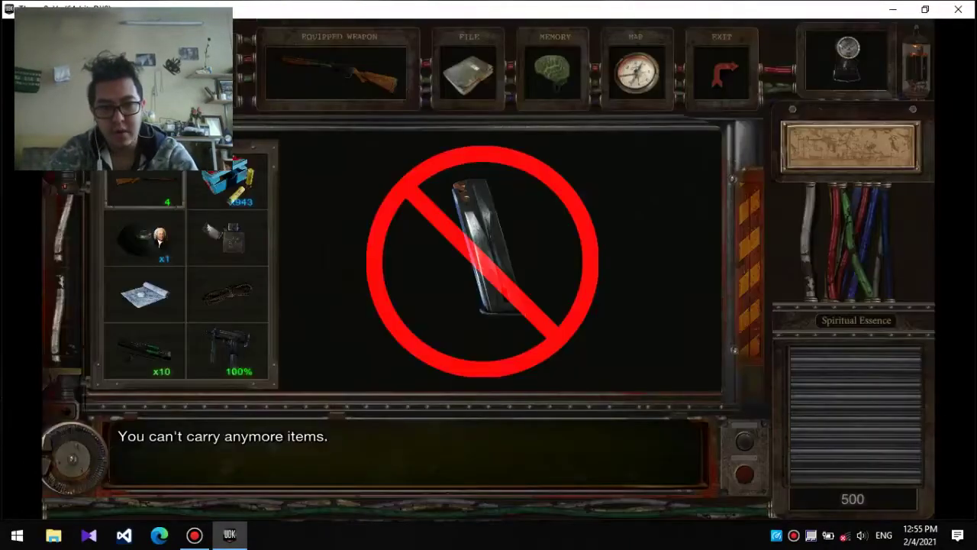
key(Escape)
key(w)
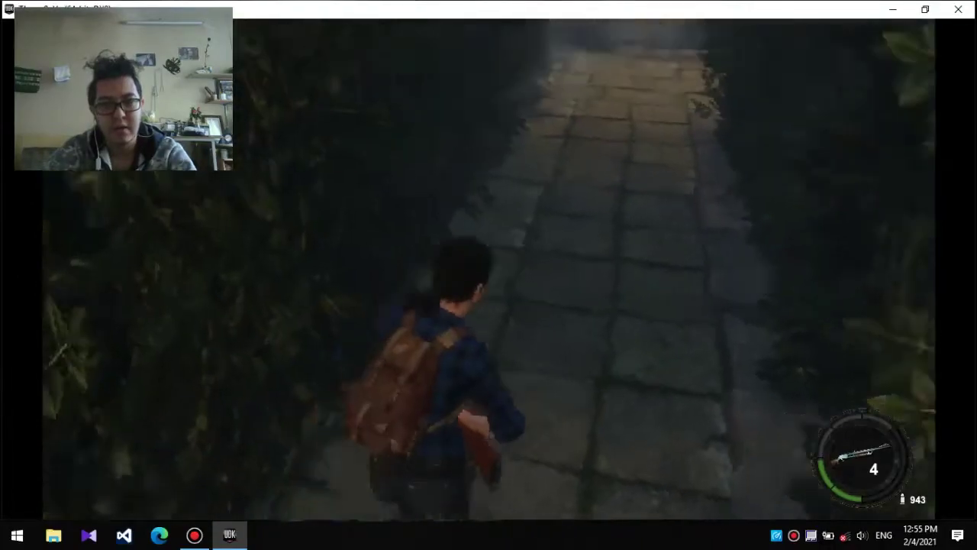
key(w)
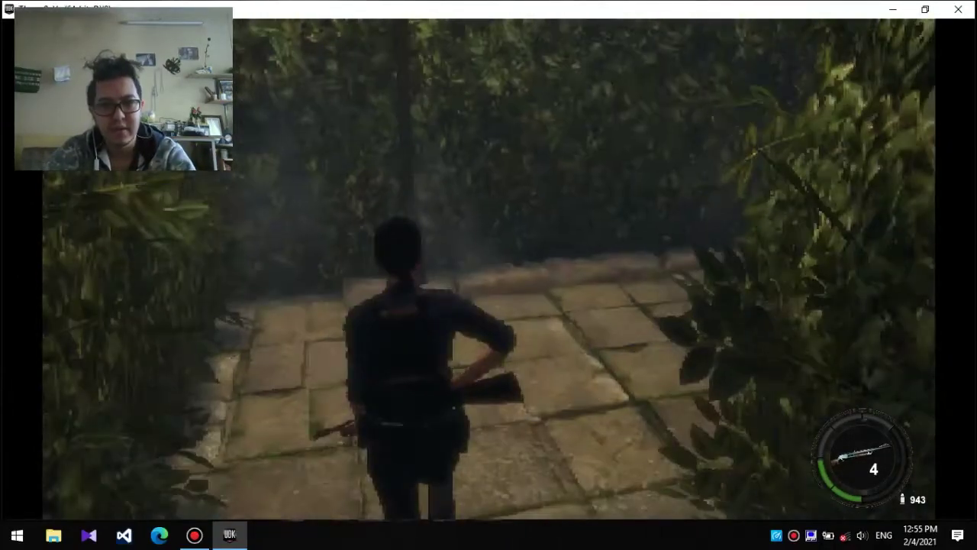
key(w)
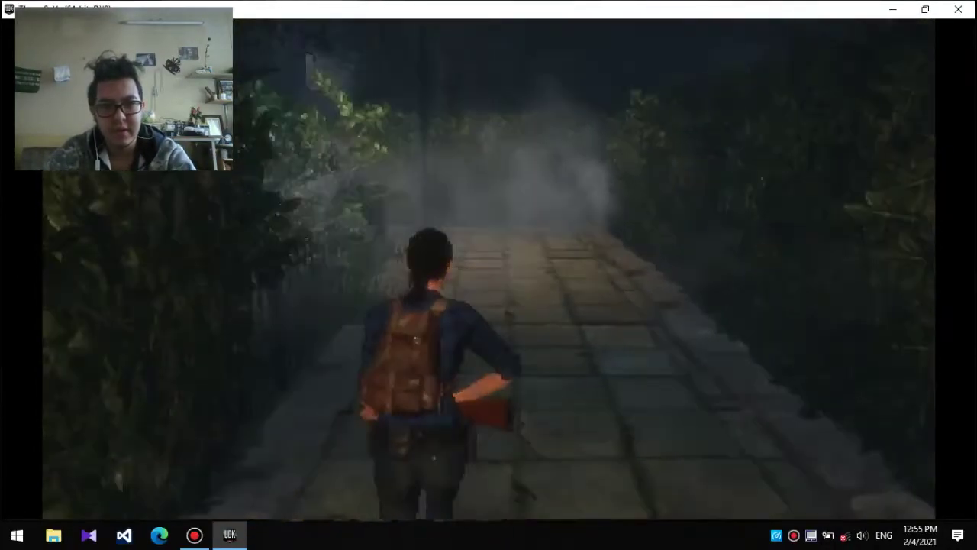
key(w)
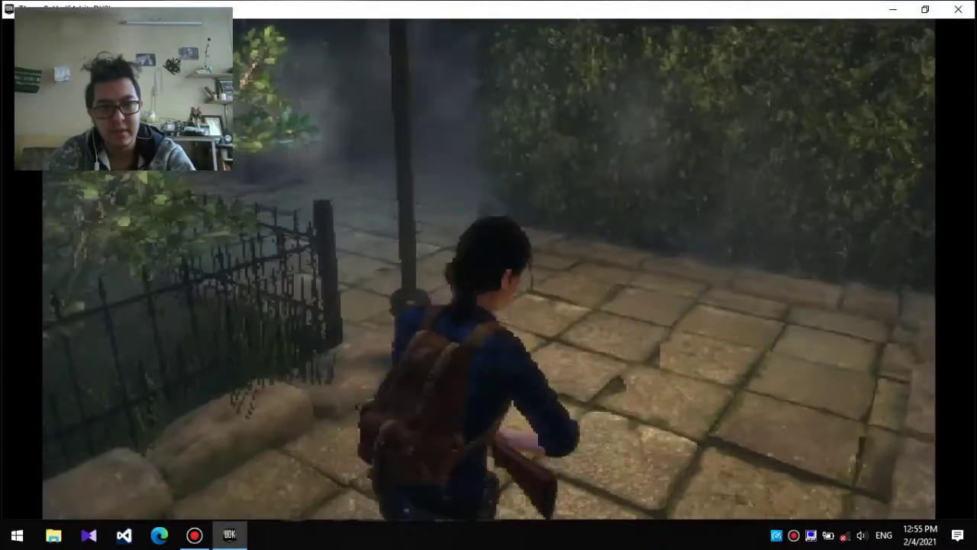
key(w)
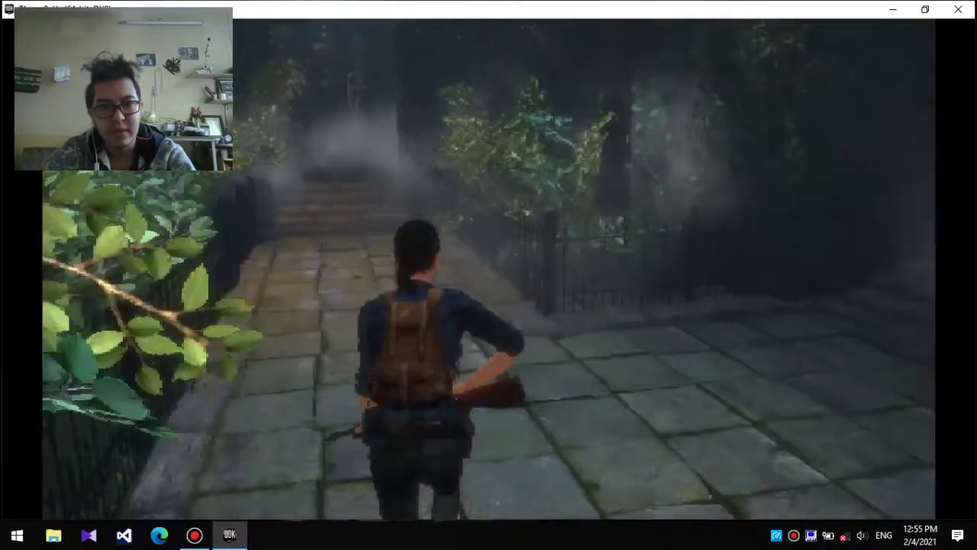
key(w)
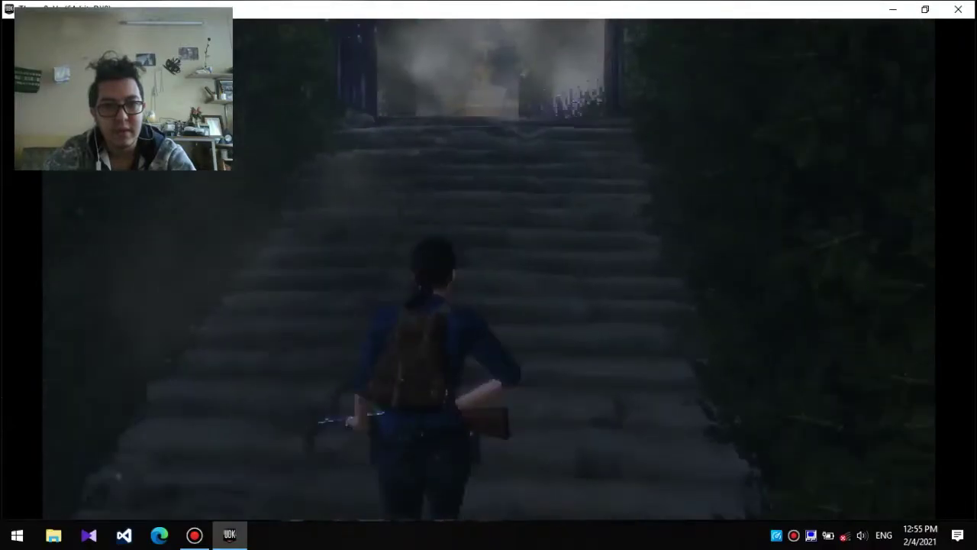
key(w)
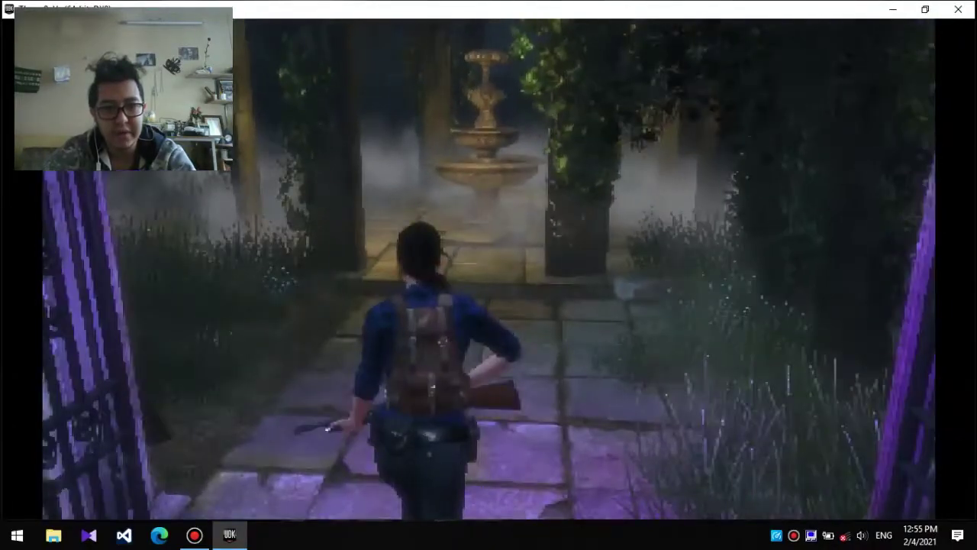
key(w)
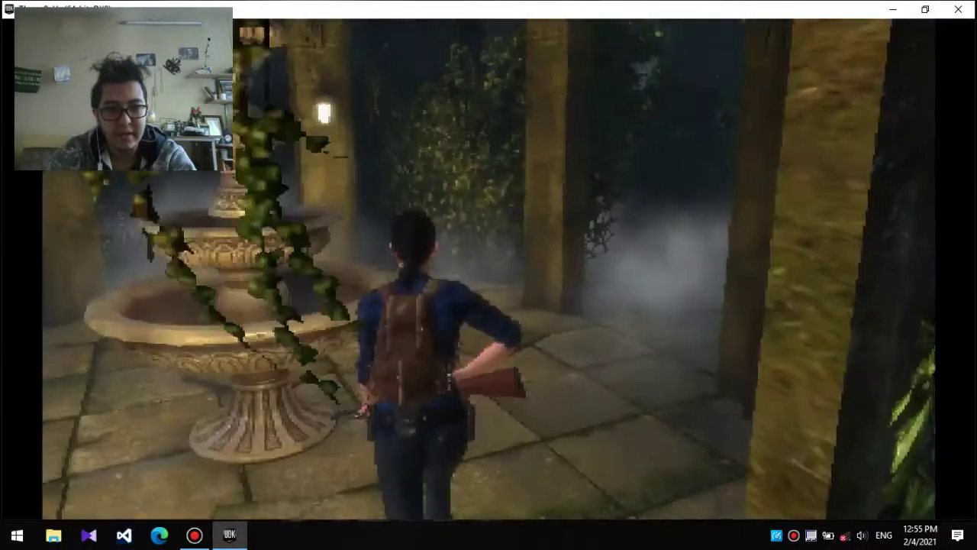
key(w)
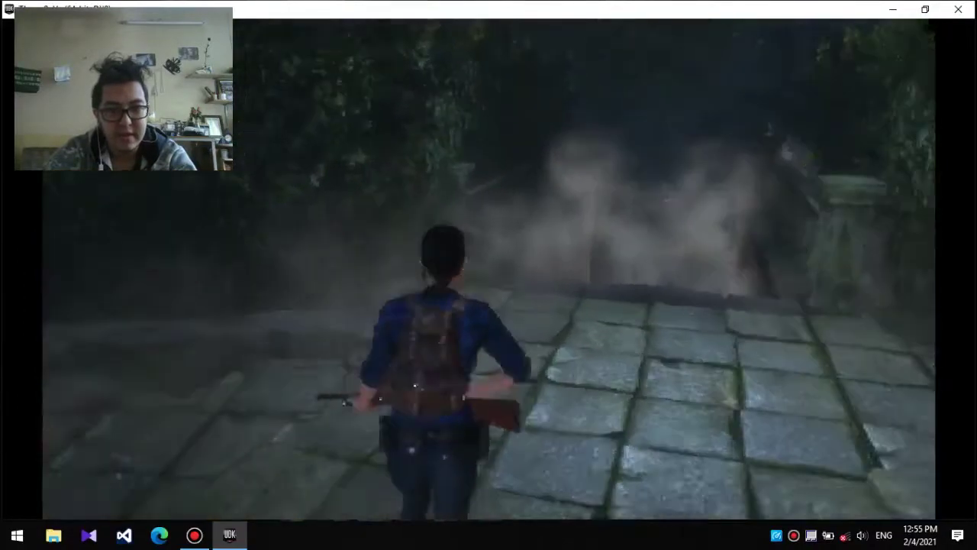
key(w)
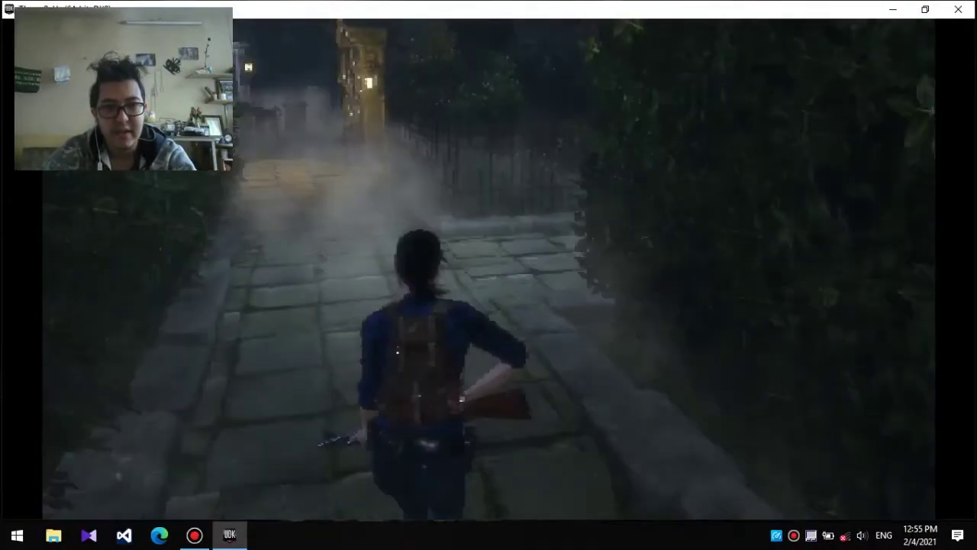
key(w)
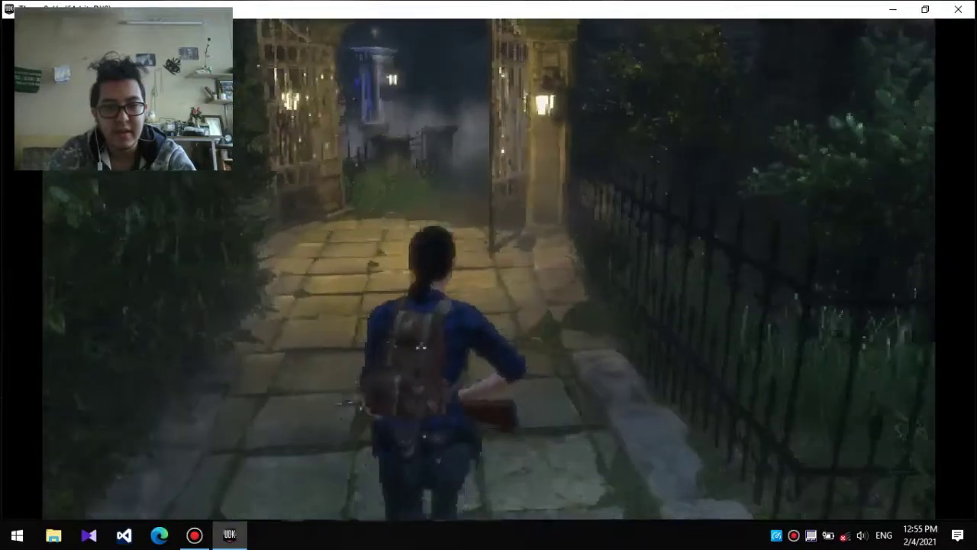
key(Tab)
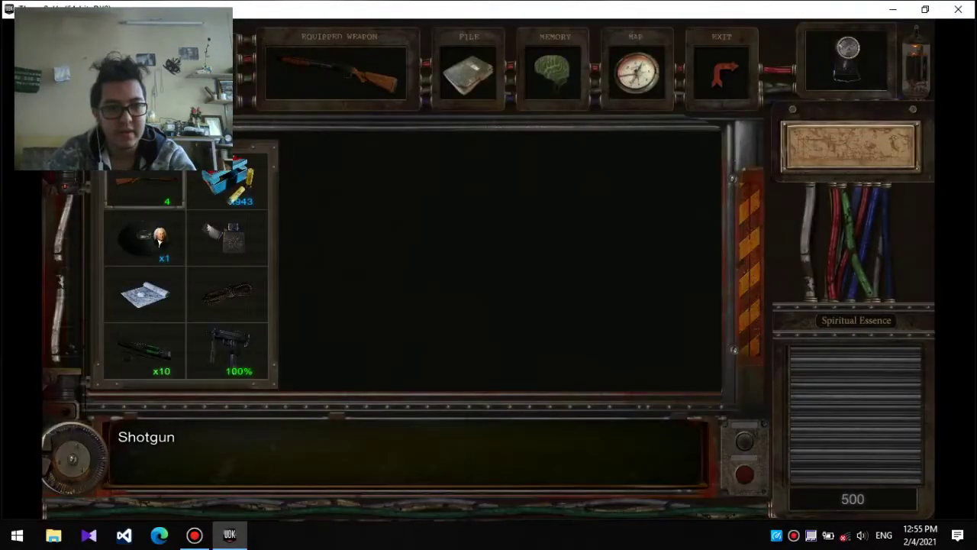
key(Tab)
key(w)
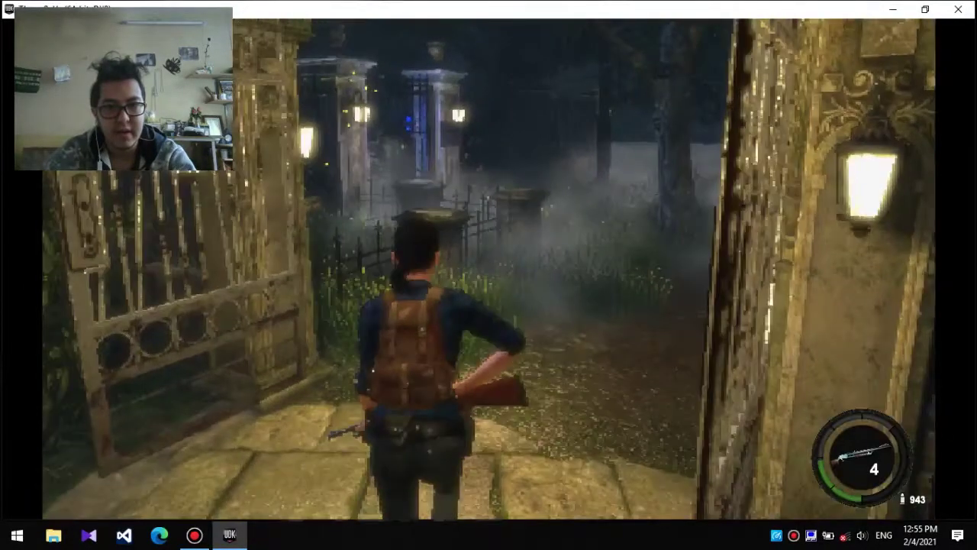
key(w)
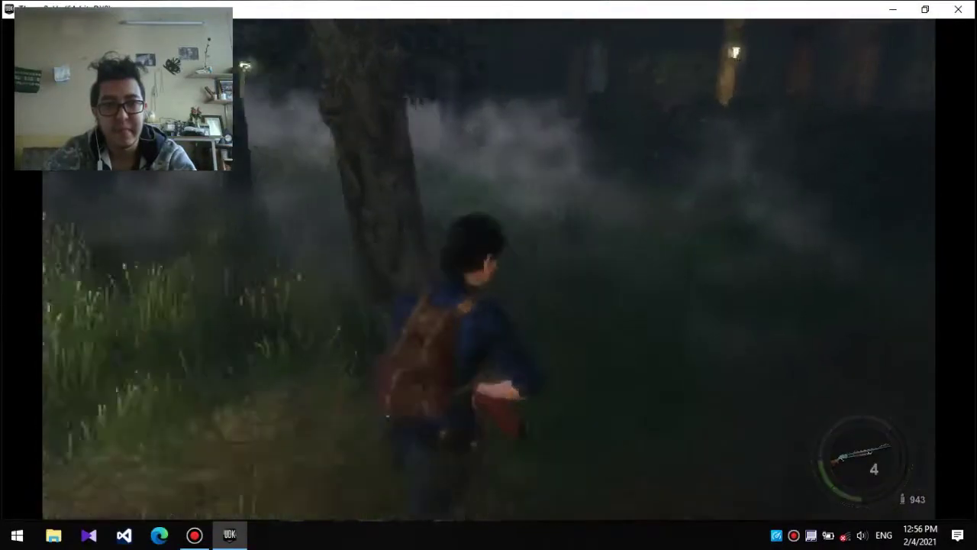
key(w)
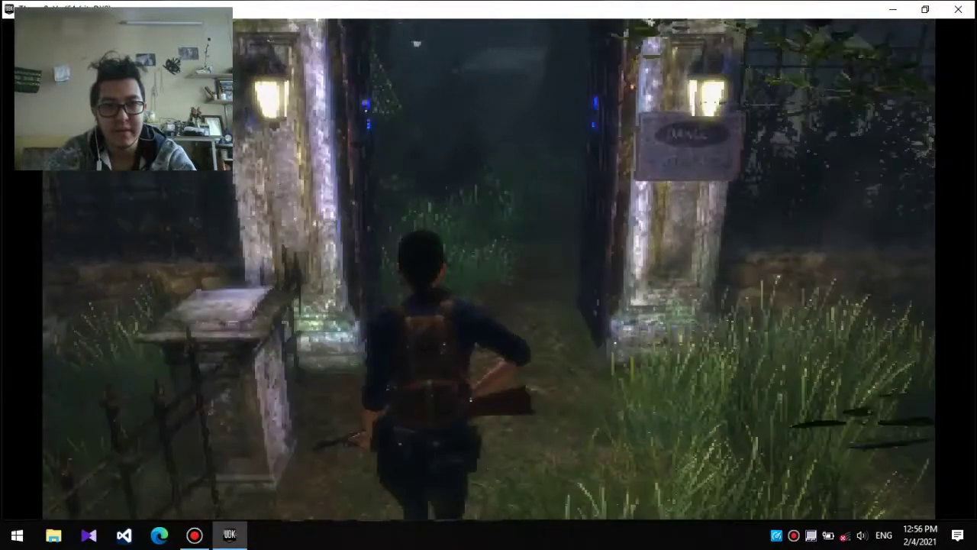
key(w)
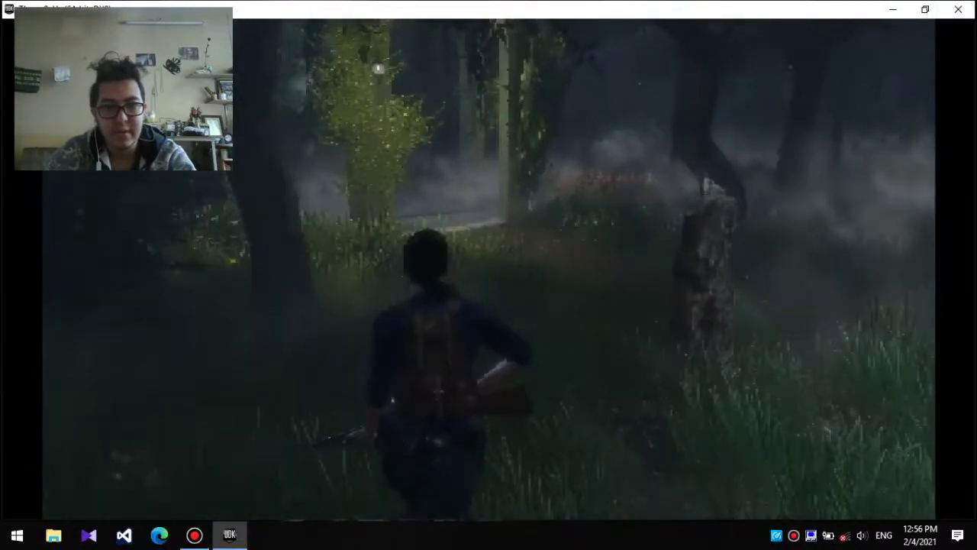
key(w)
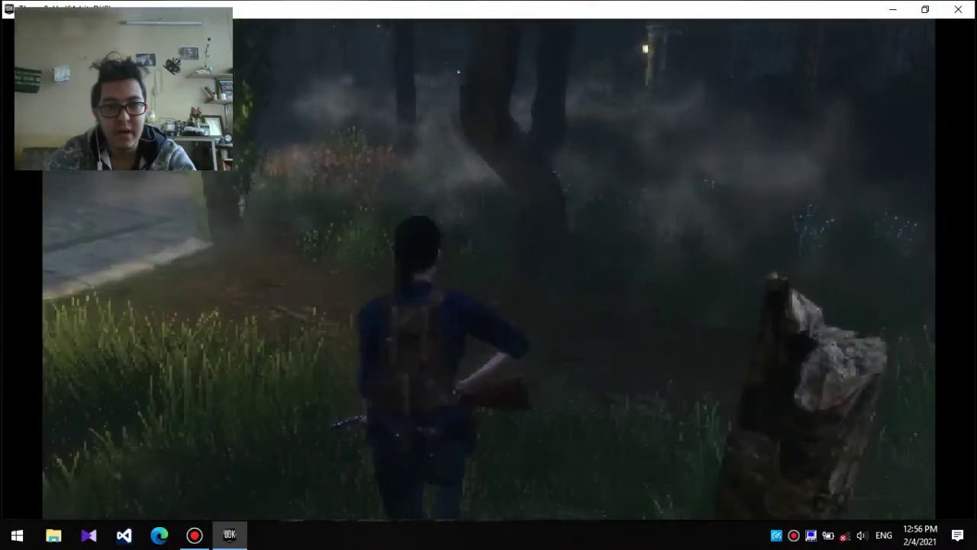
key(w)
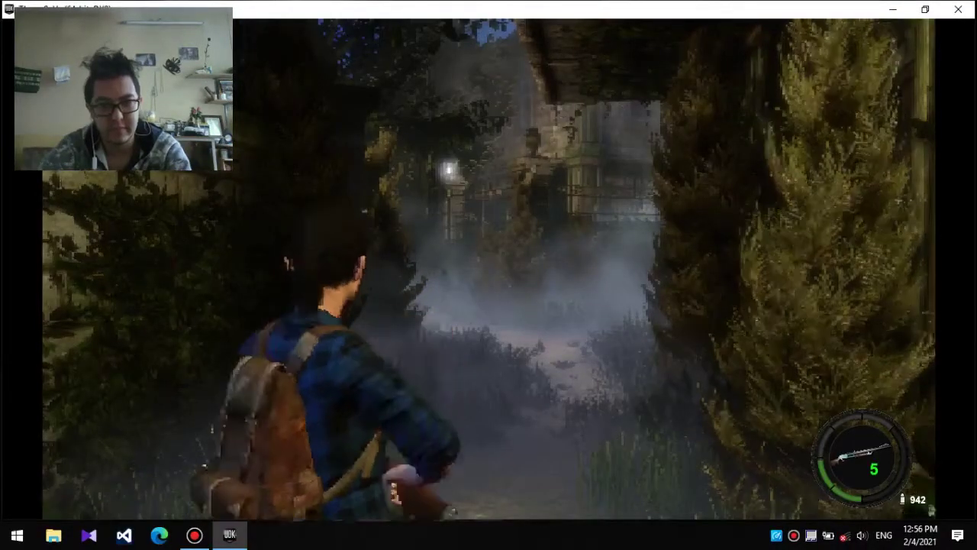
key(Tab)
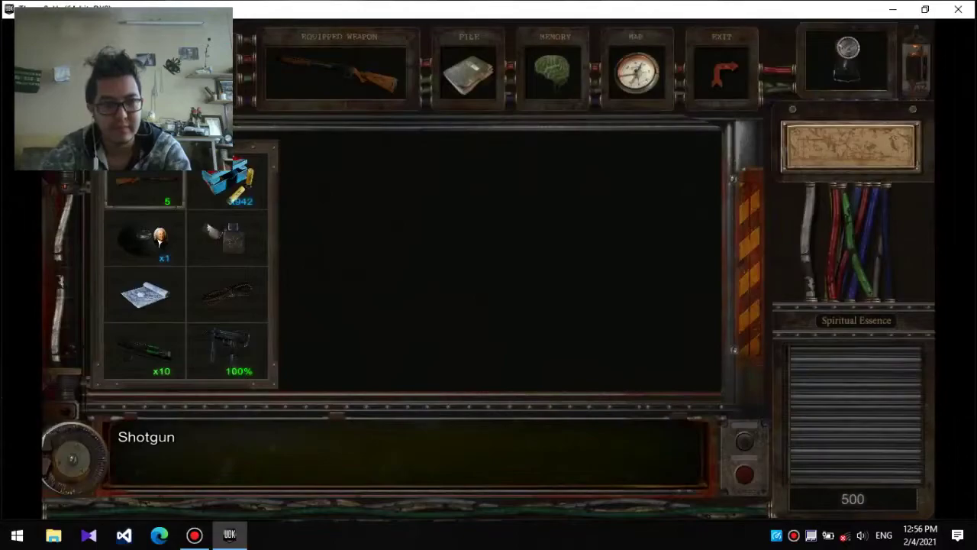
key(Tab)
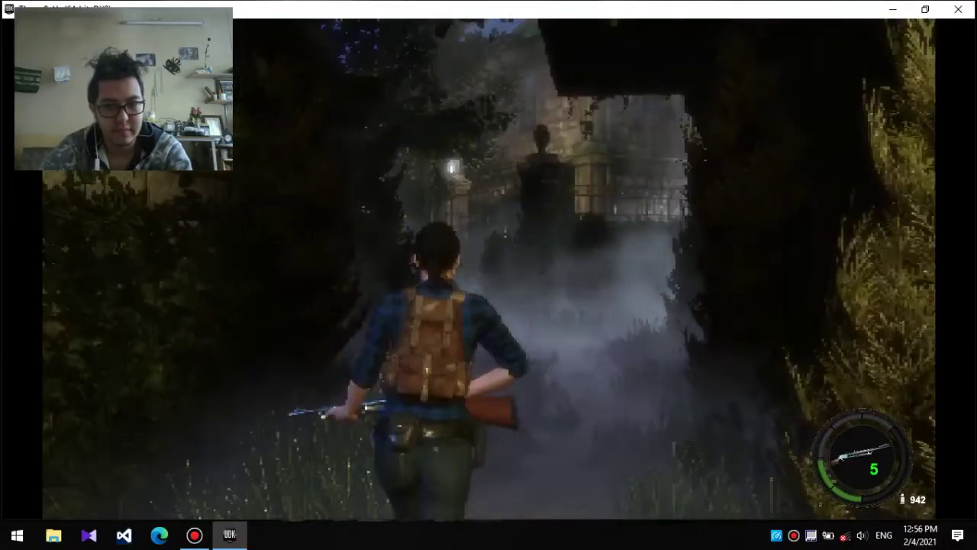
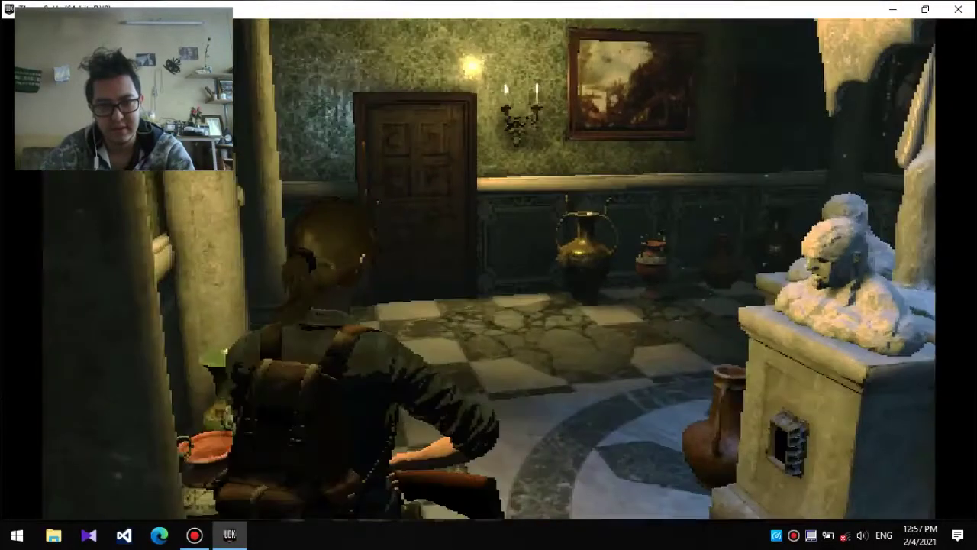
key(w)
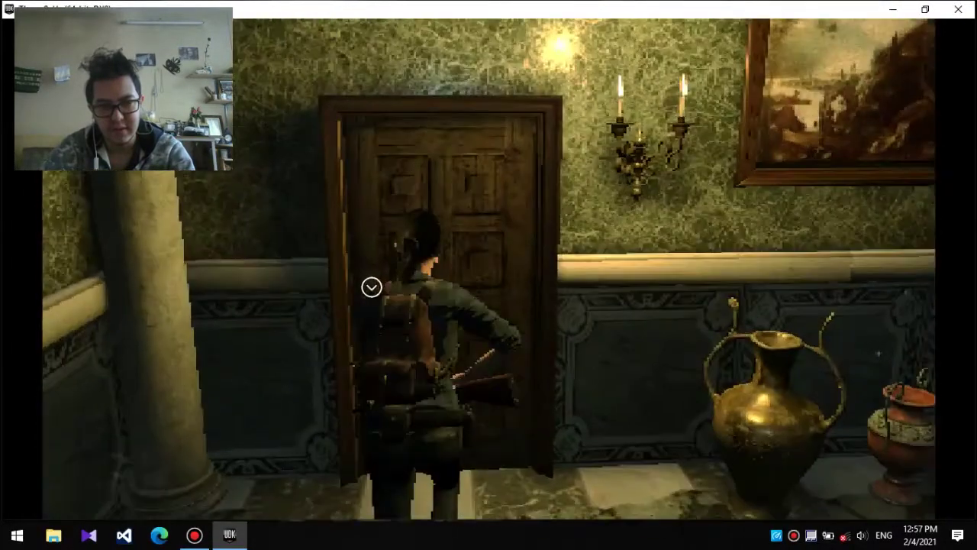
key(e)
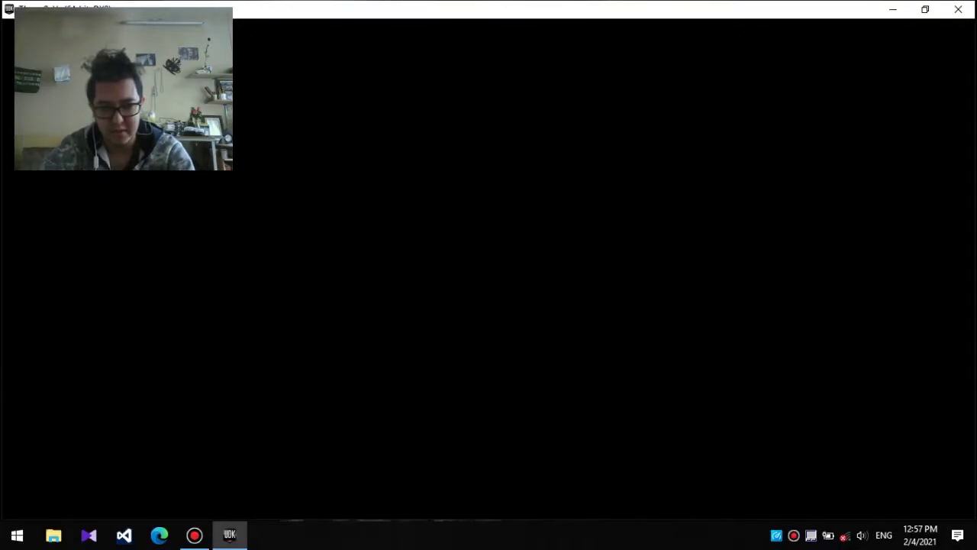
key(w)
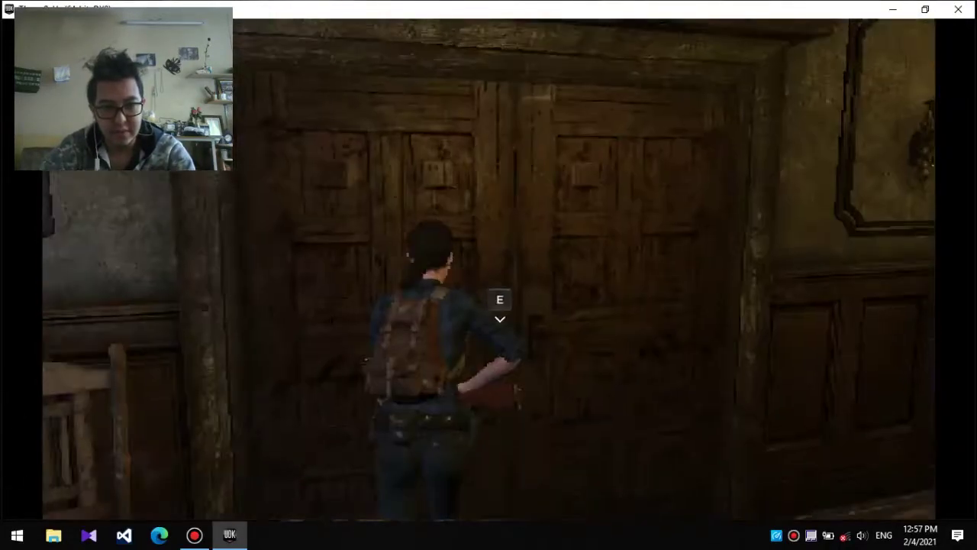
key(e)
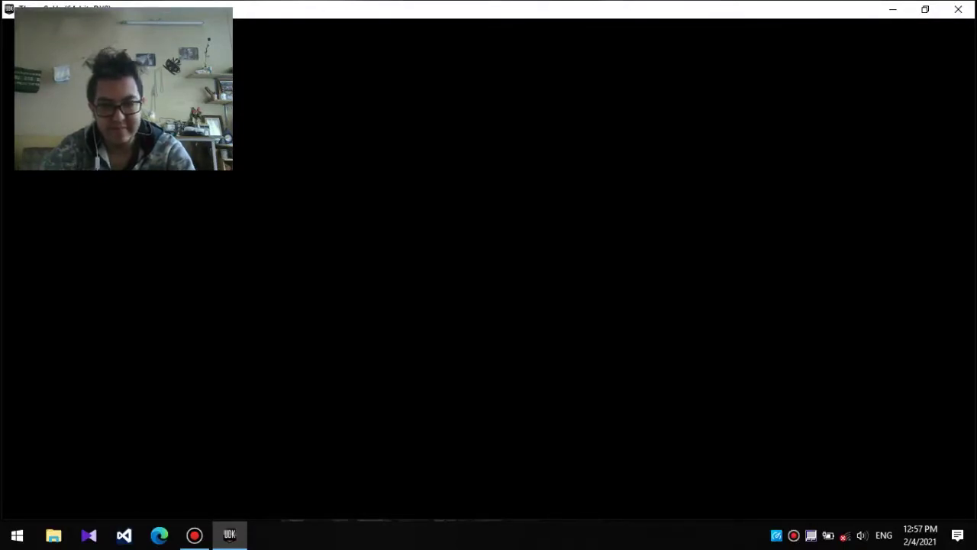
key(w)
key(w)
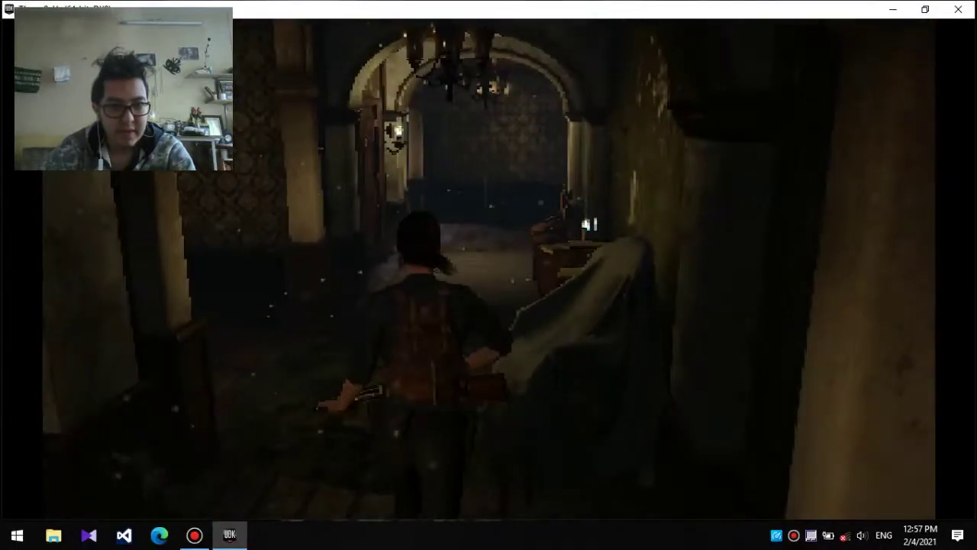
key(w)
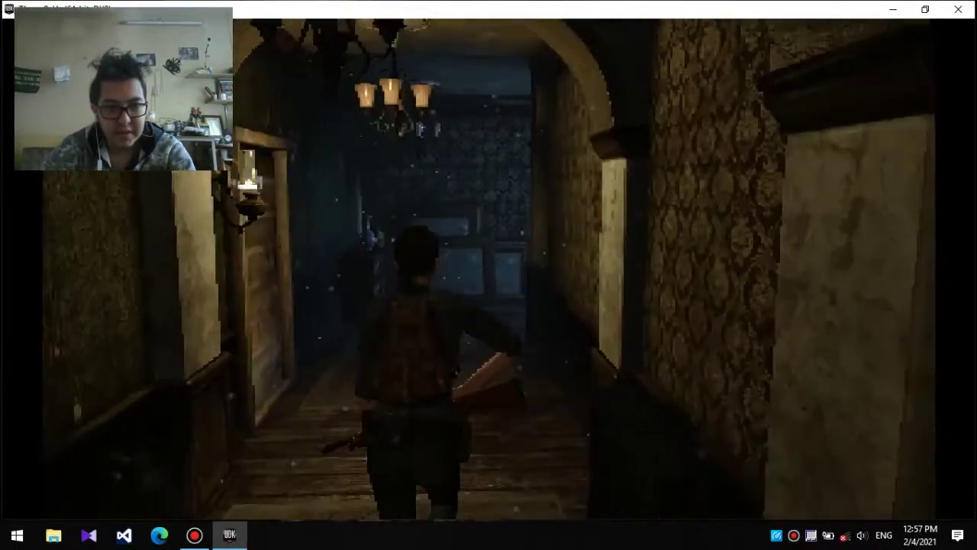
key(w)
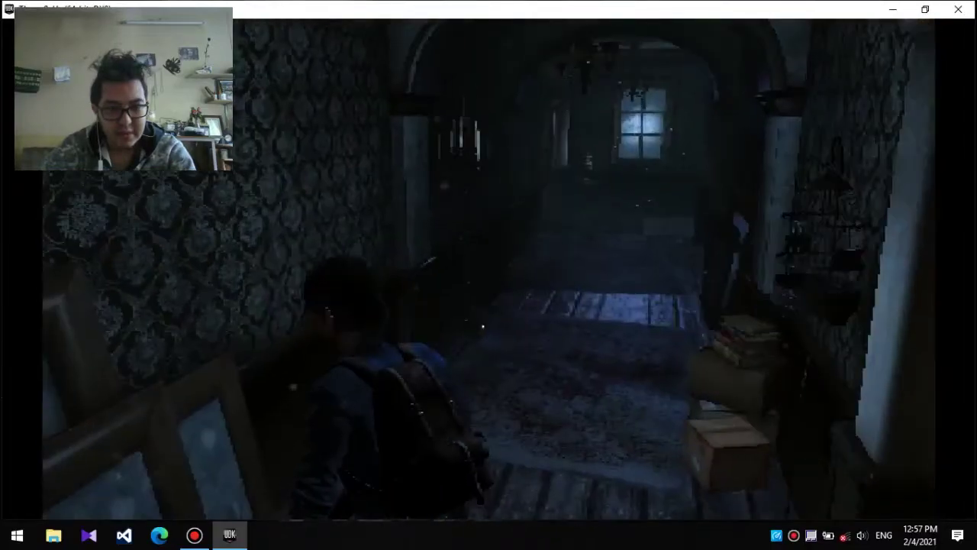
key(w)
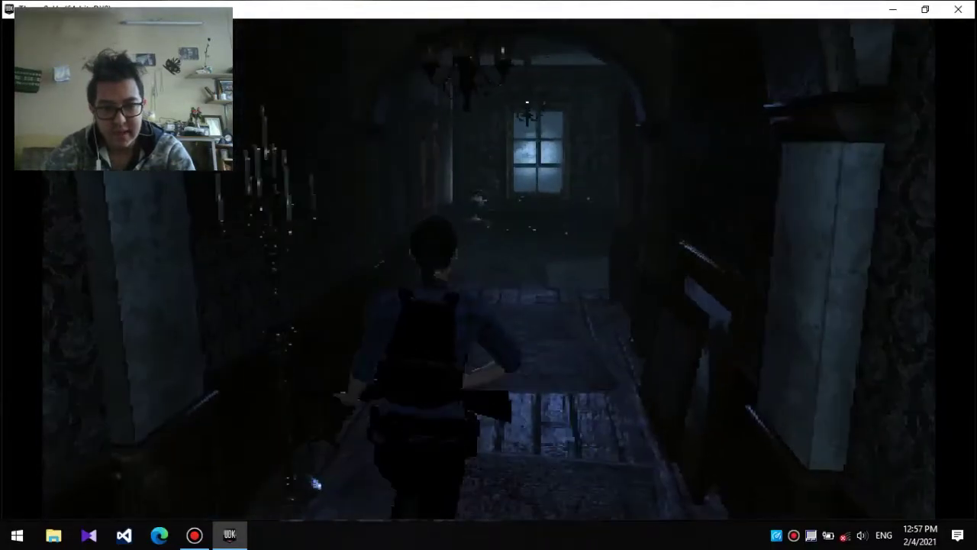
key(w)
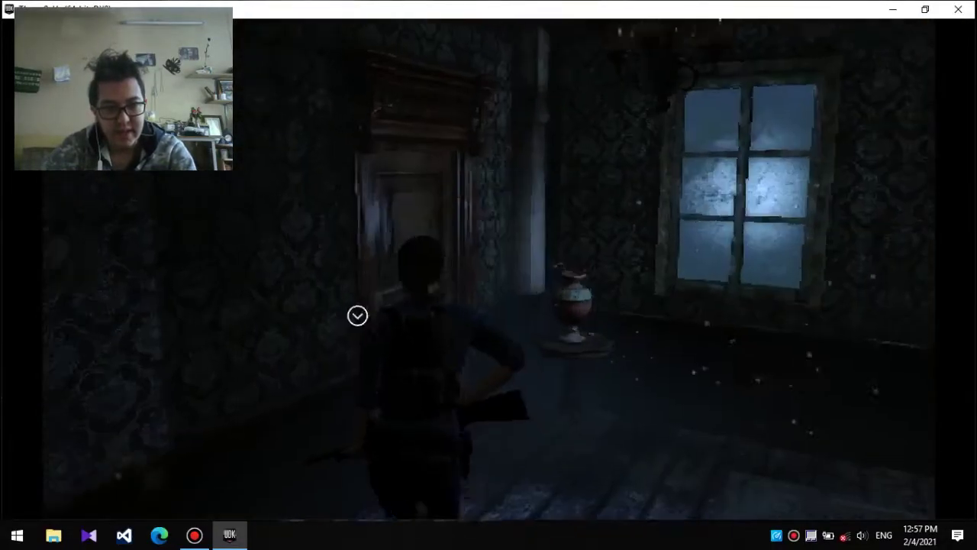
key(e)
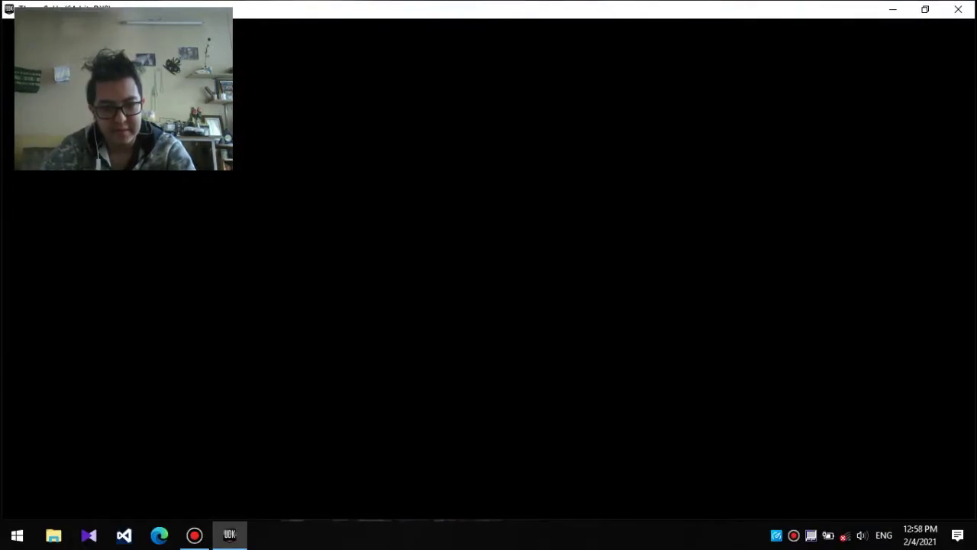
key(a)
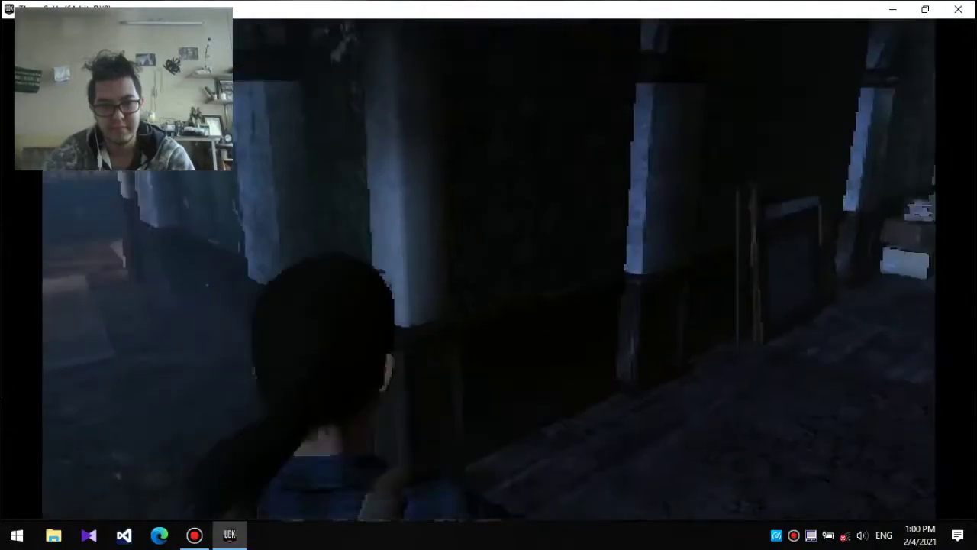
key(w)
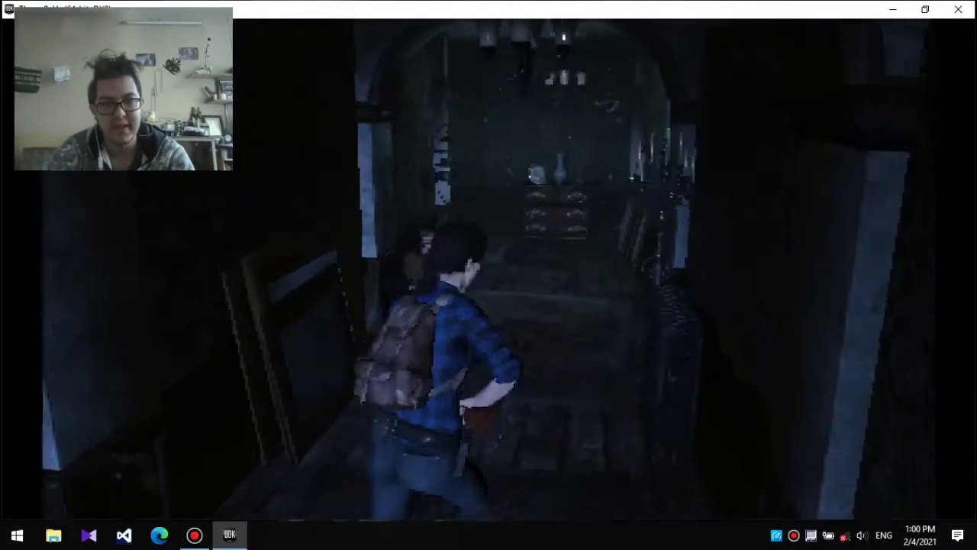
key(w)
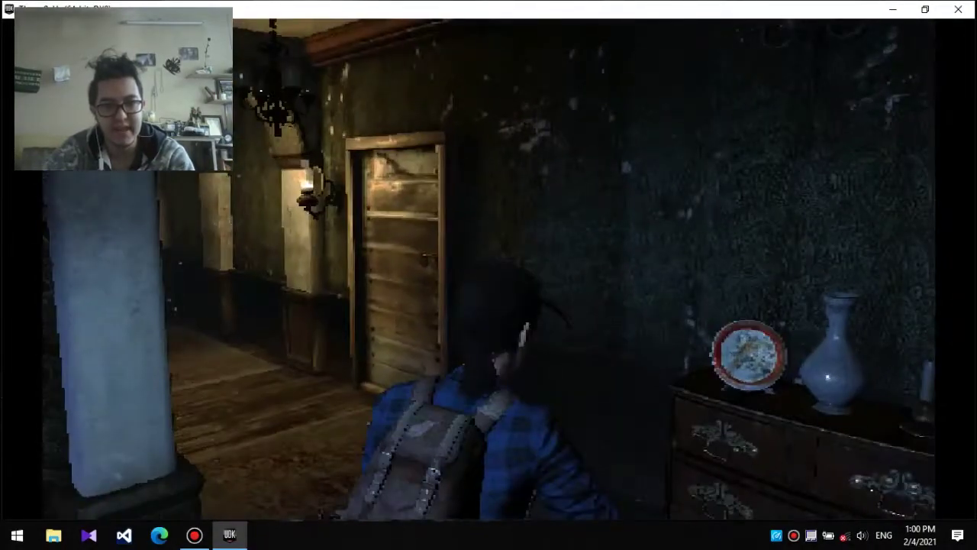
key(w)
key(e)
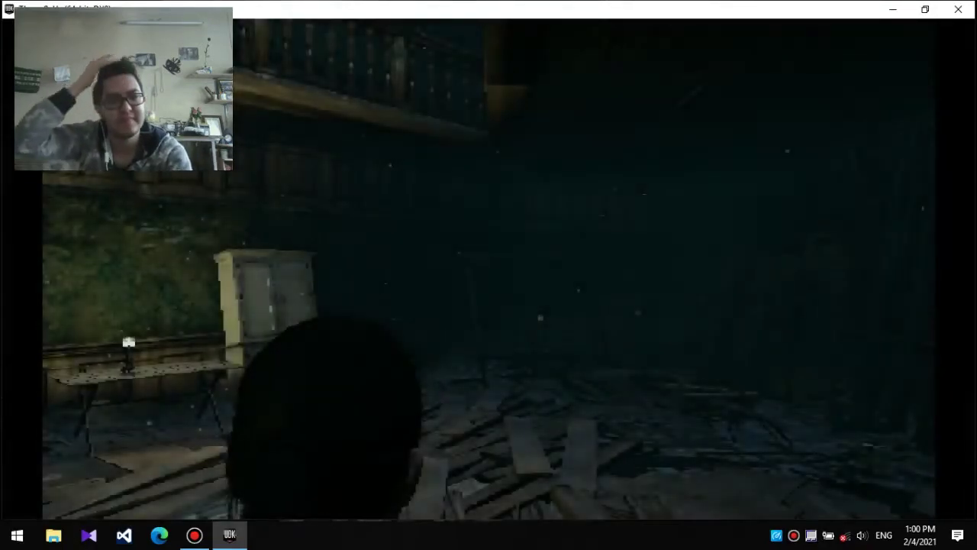
key(w)
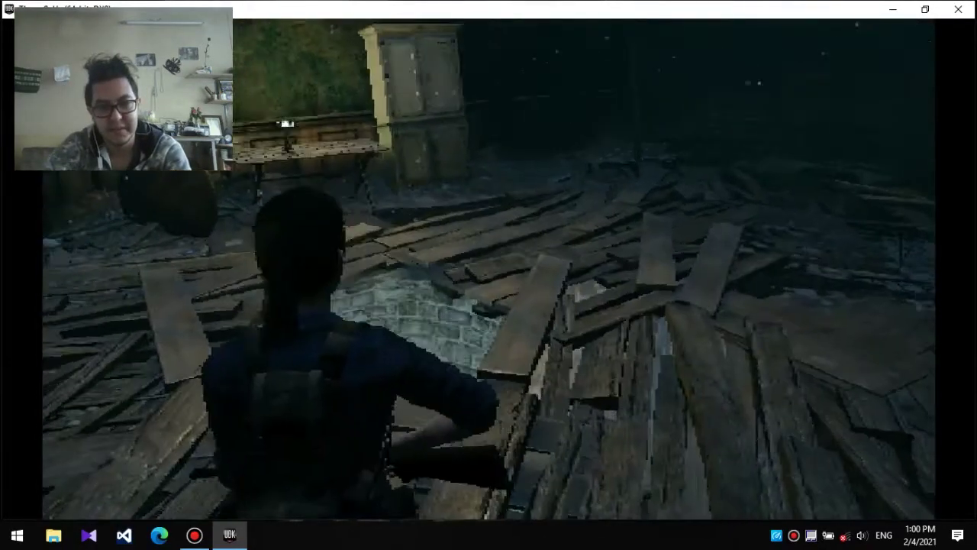
key(w)
key(e)
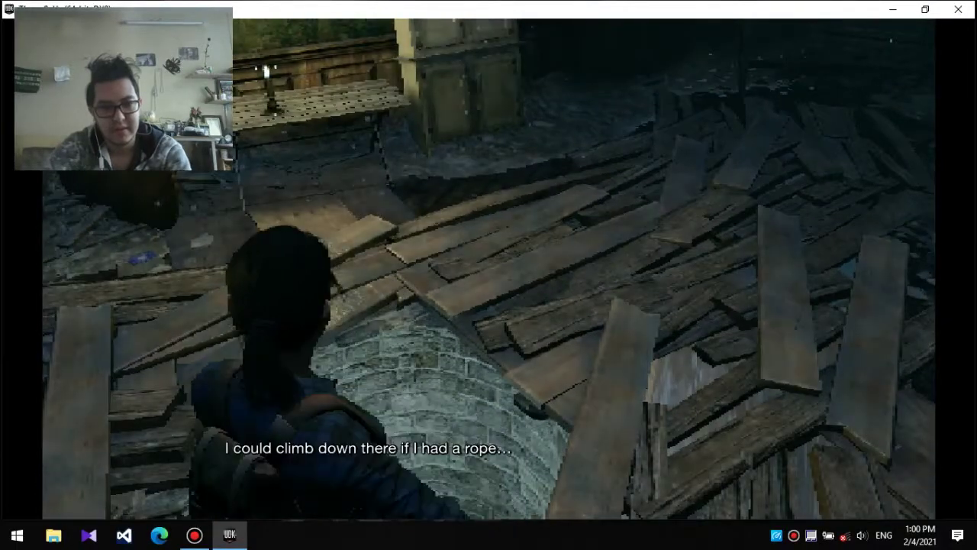
key(Tab)
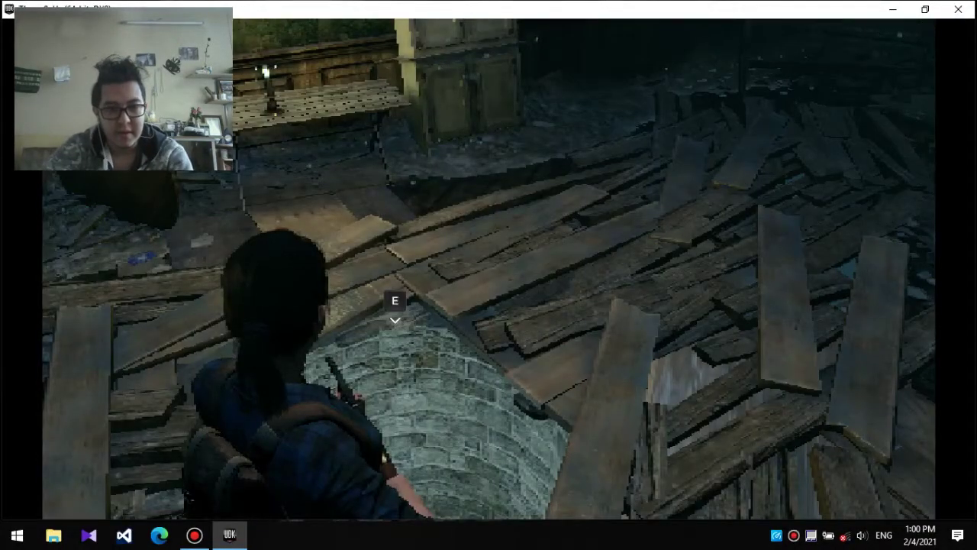
key(e)
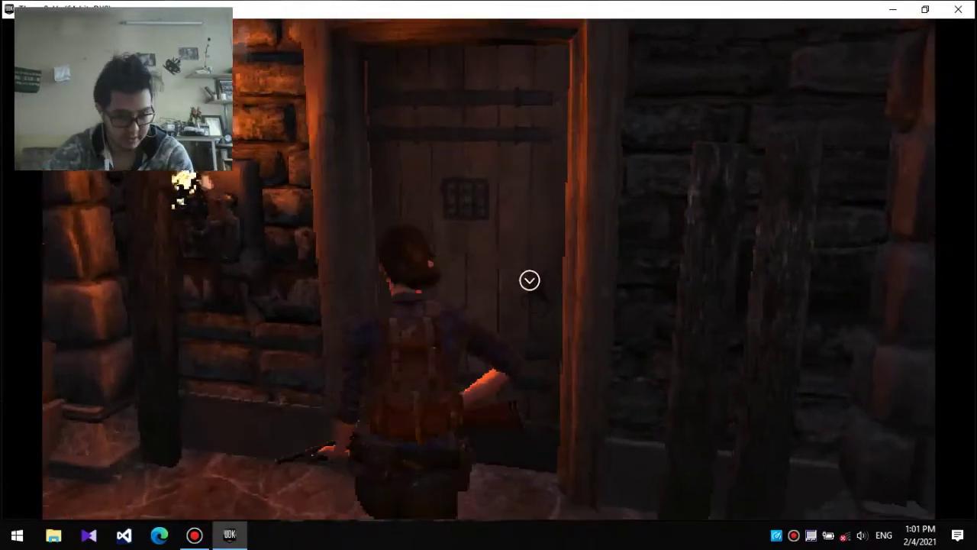
key(e)
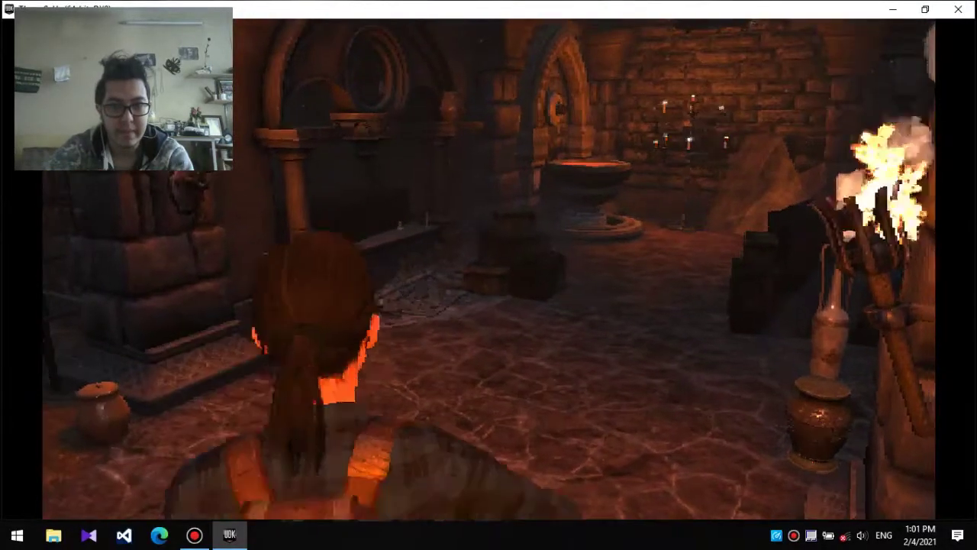
key(w)
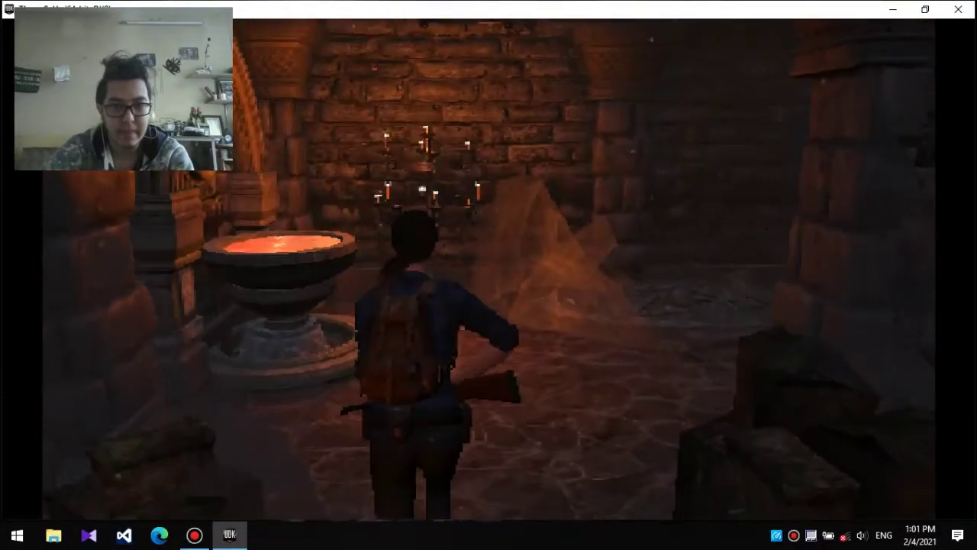
key(w)
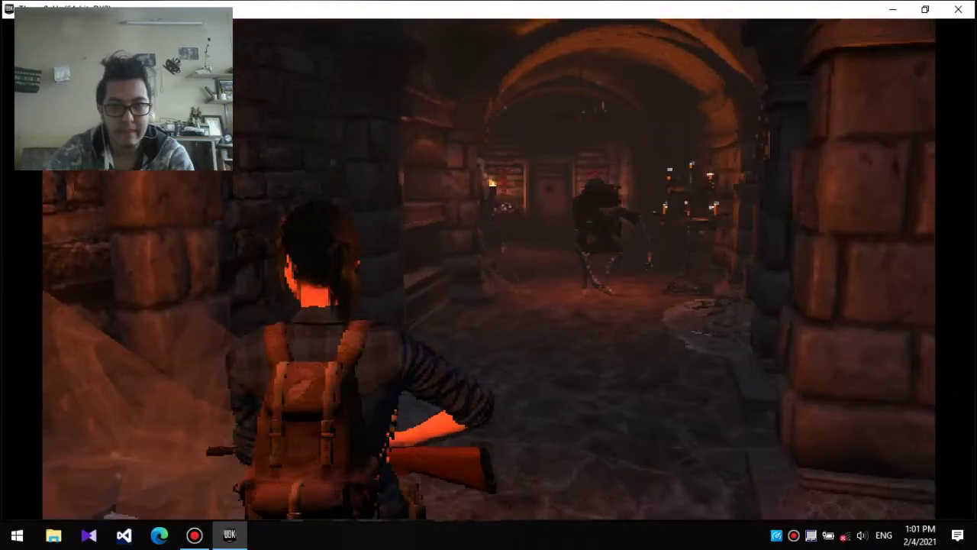
right_click(488, 275)
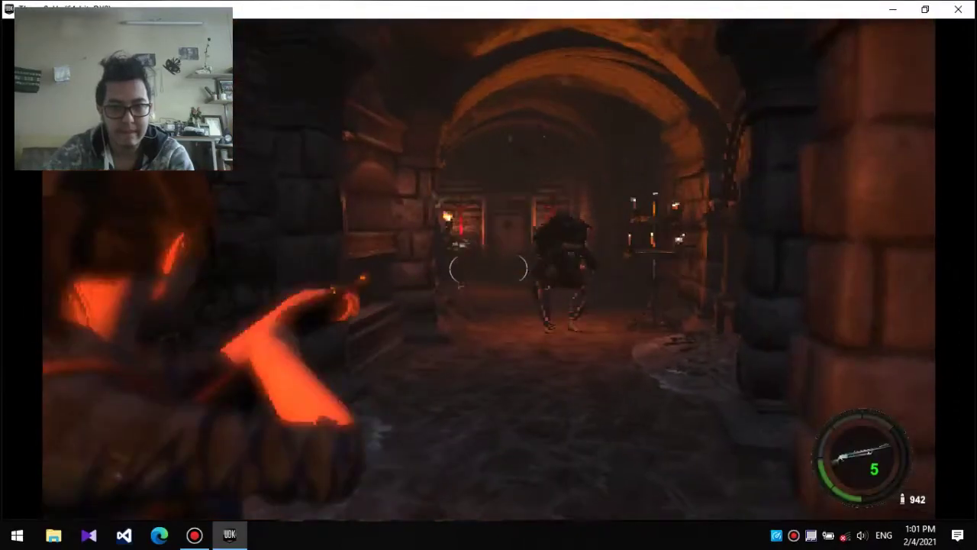
click(488, 269)
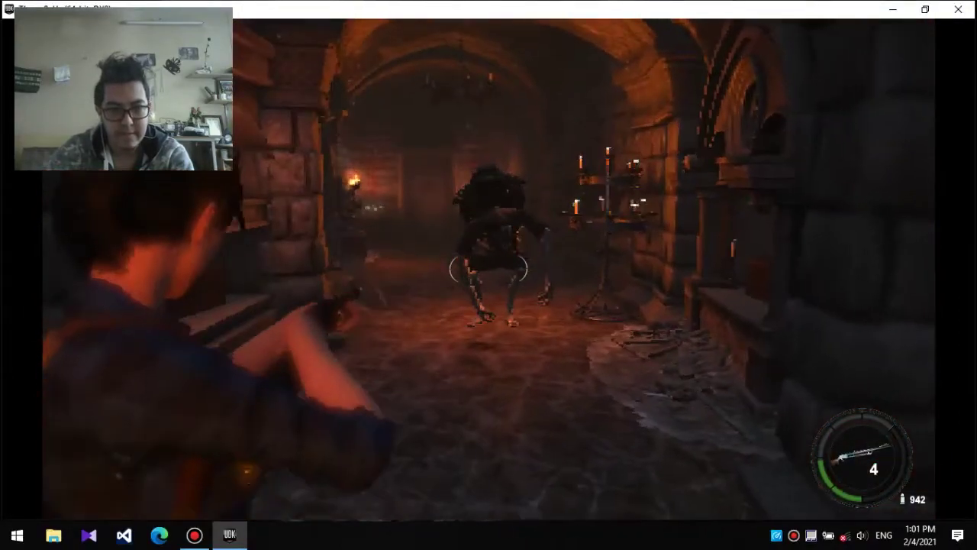
click(488, 268)
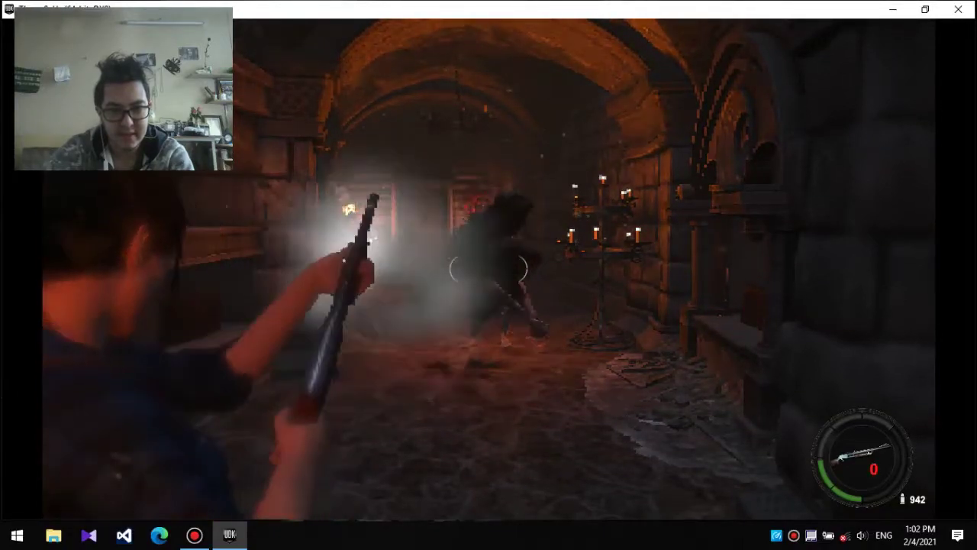
key(w)
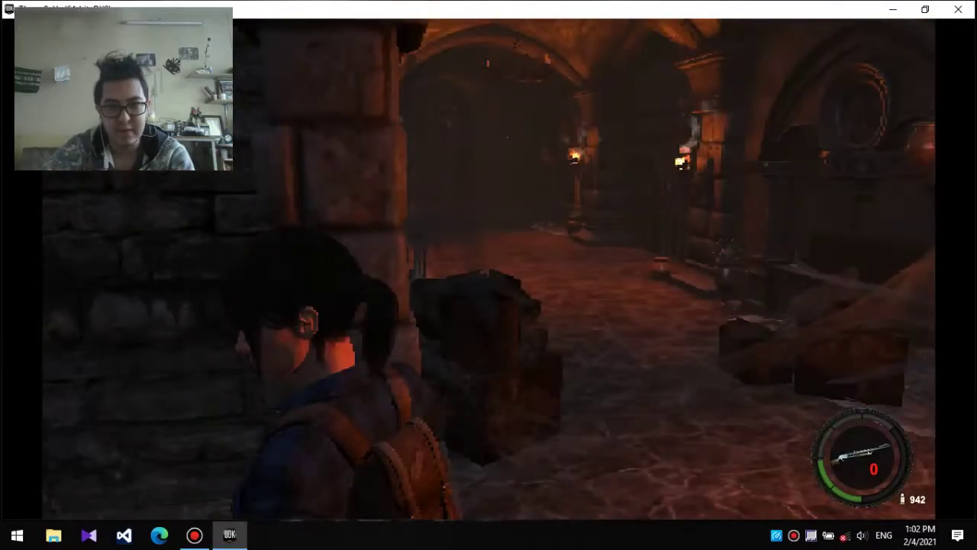
key(w)
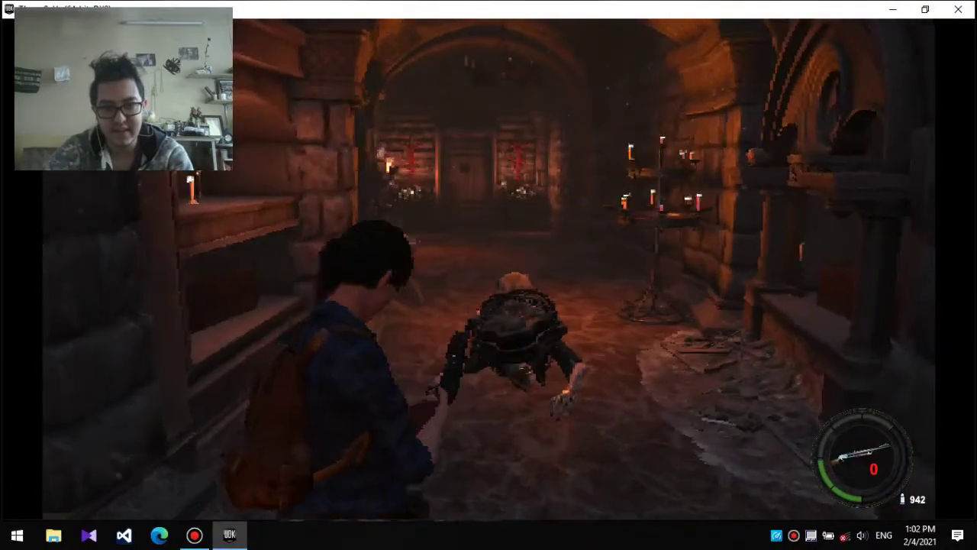
key(r)
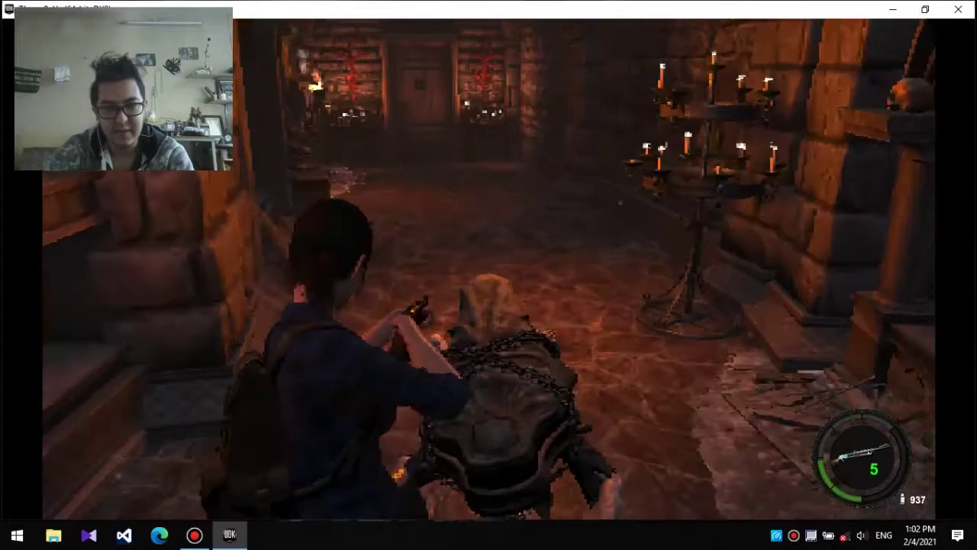
key(w)
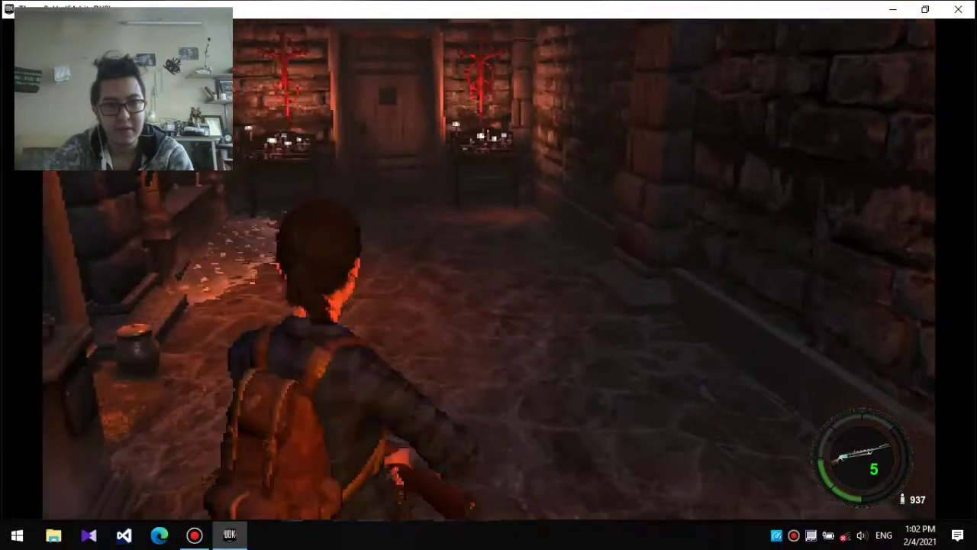
key(w)
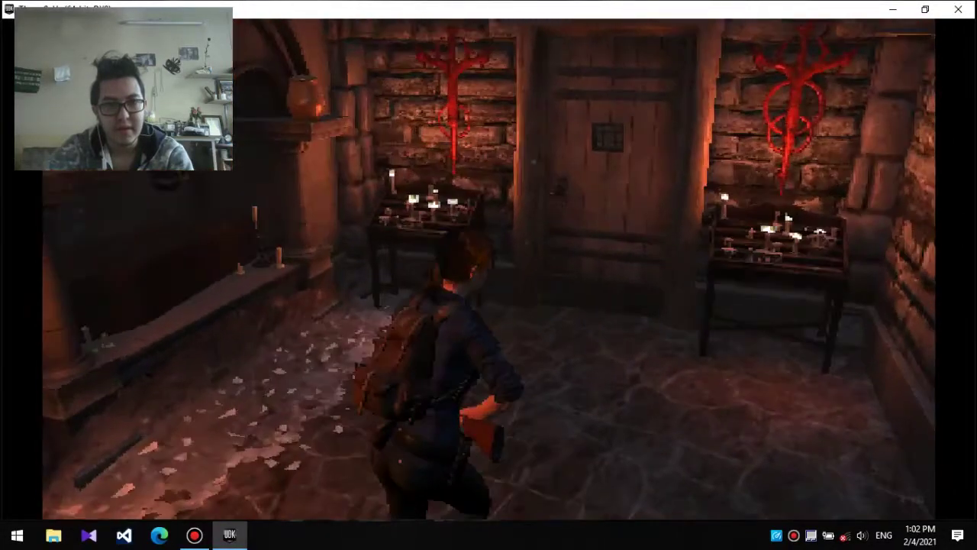
key(w)
key(e)
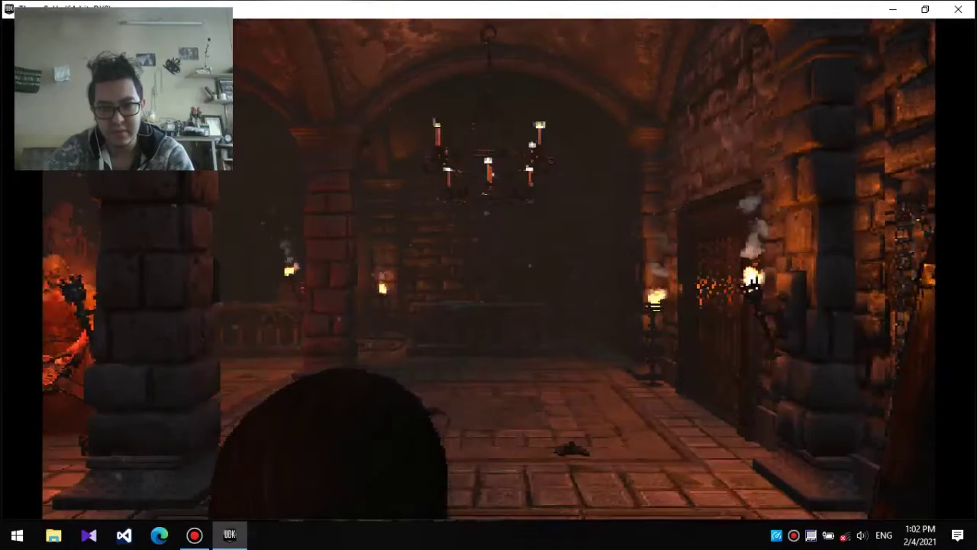
key(w)
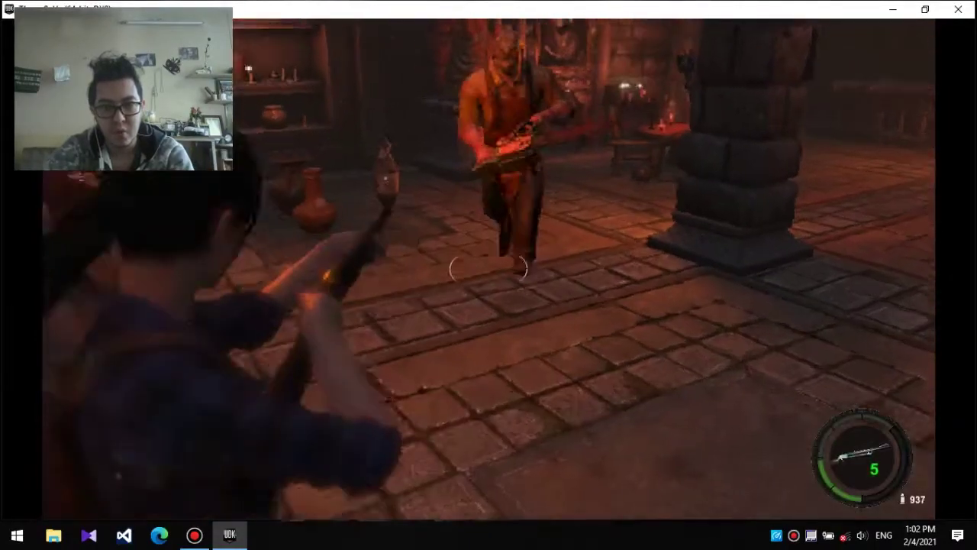
click(489, 275)
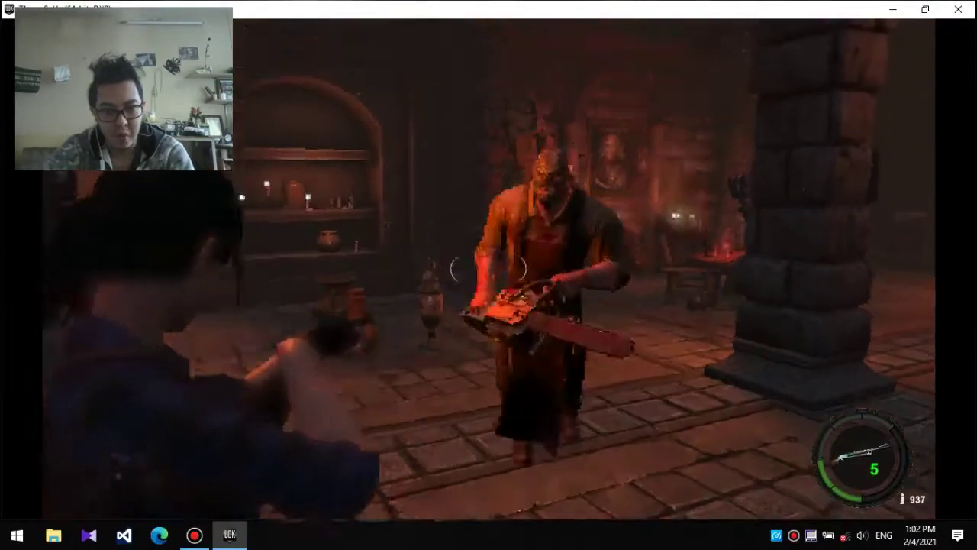
key(s)
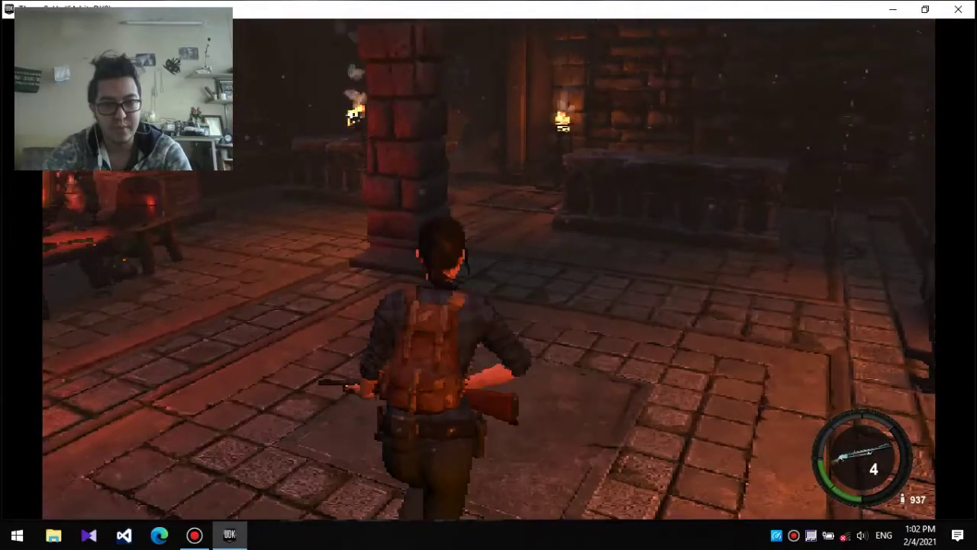
key(w)
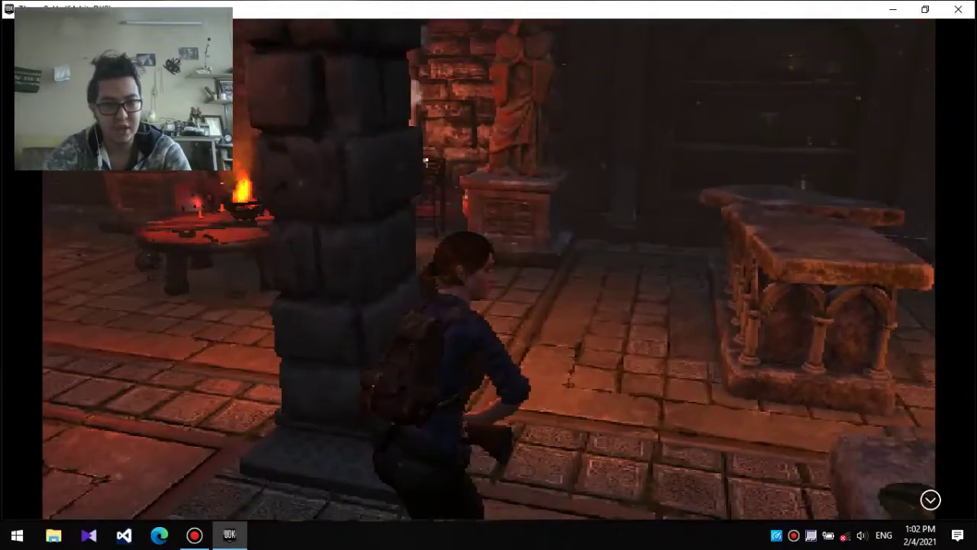
key(w)
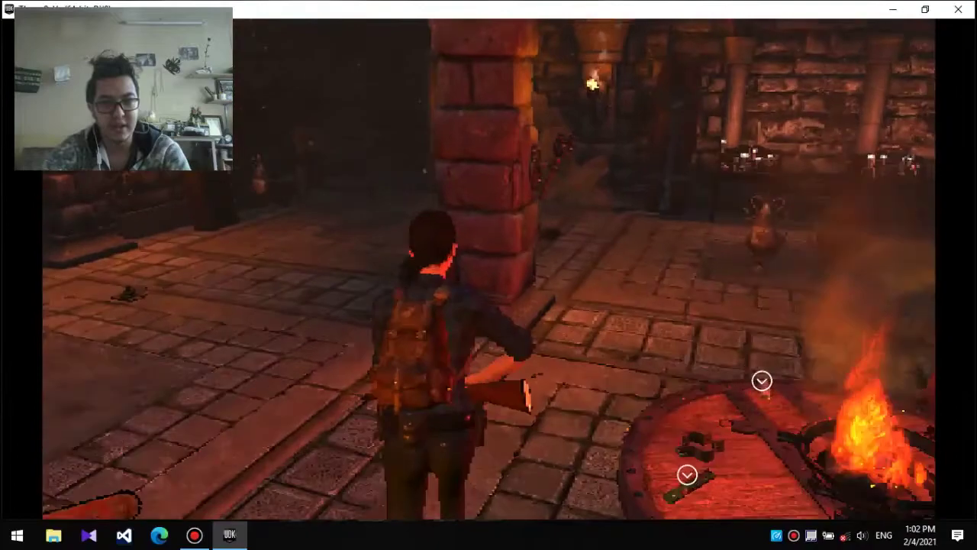
key(w)
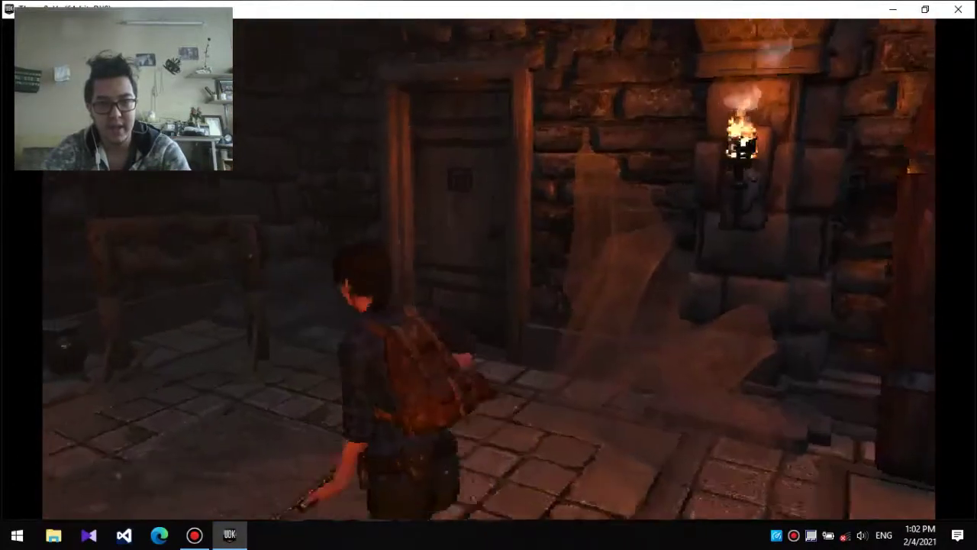
key(w)
key(e)
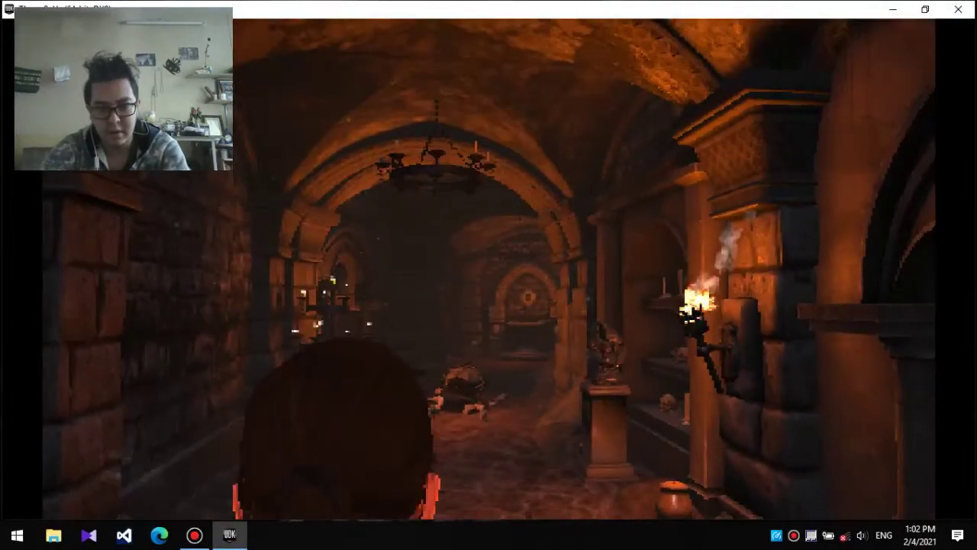
key(a)
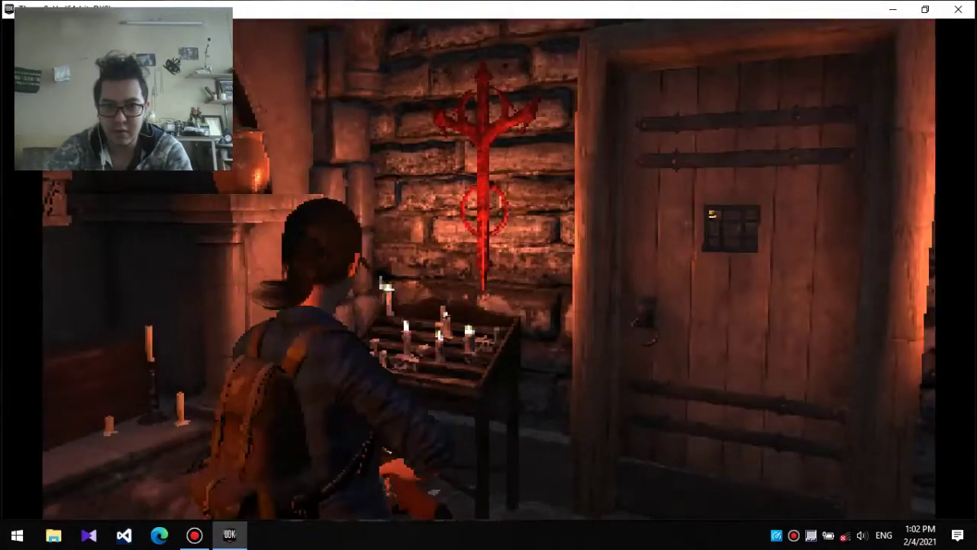
key(a)
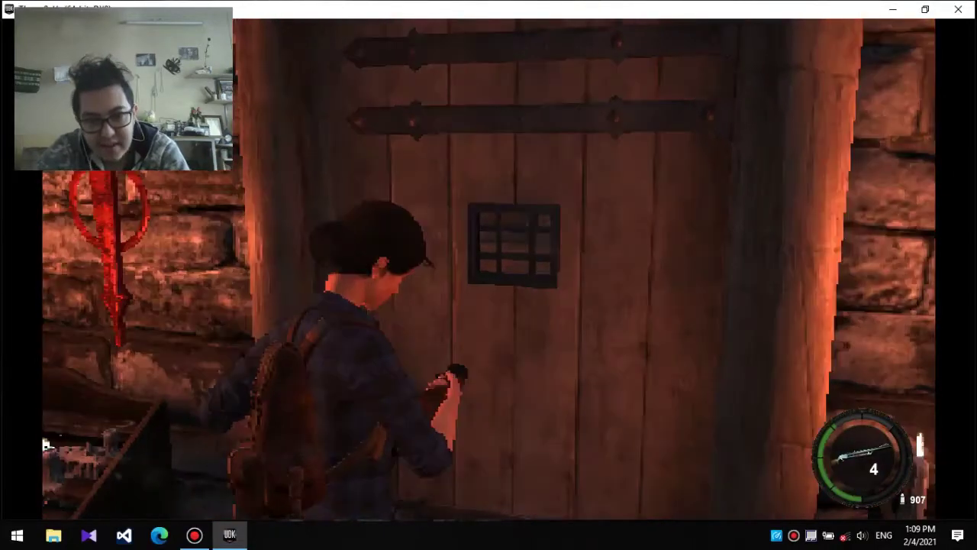
key(r)
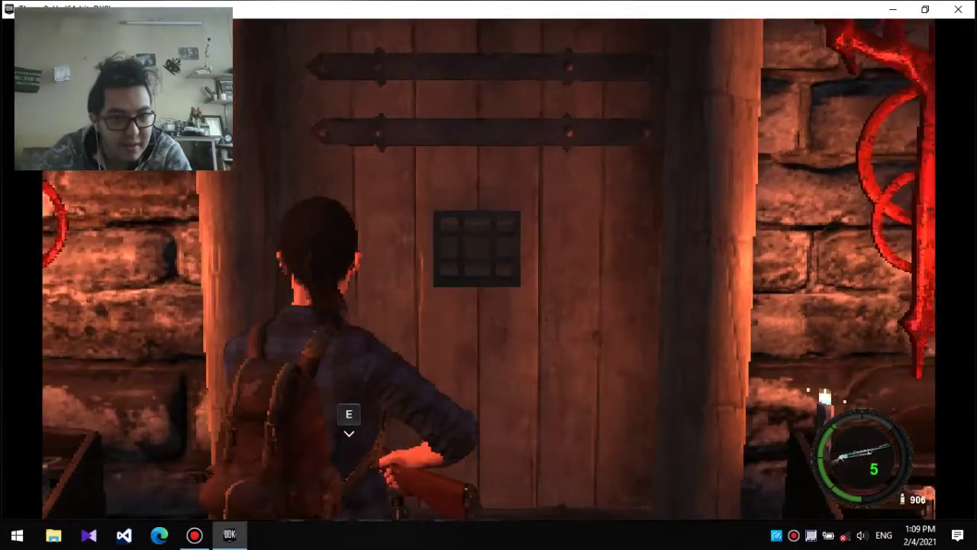
key(e)
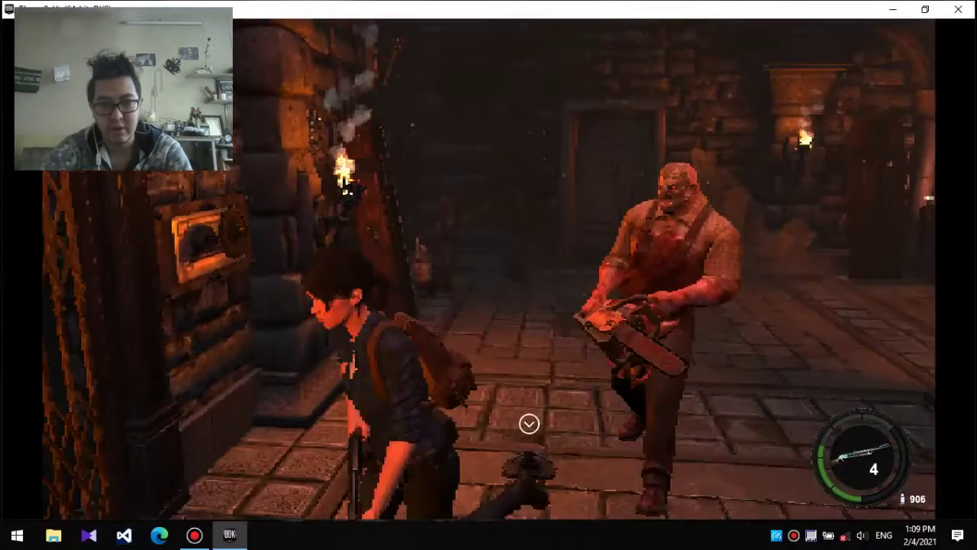
right_click(489, 275)
click(489, 275)
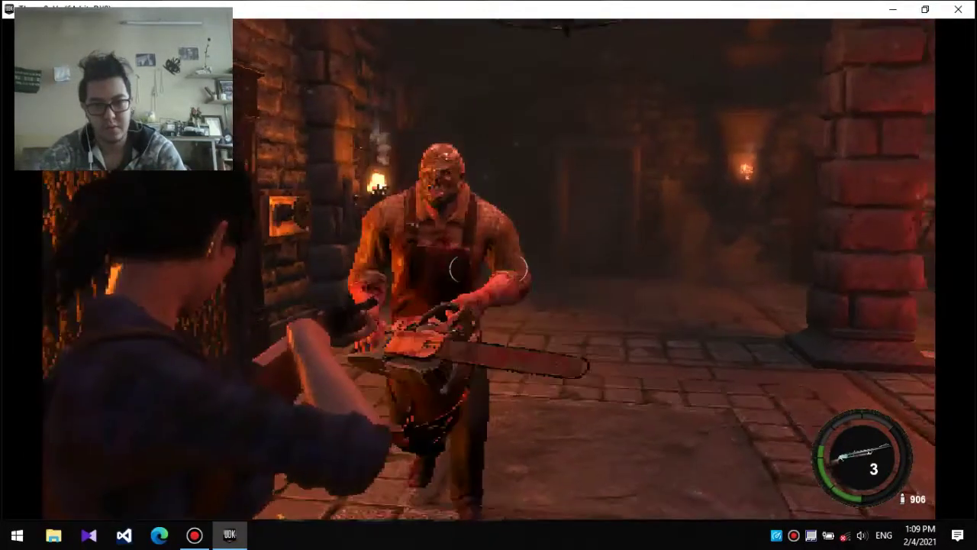
click(489, 275)
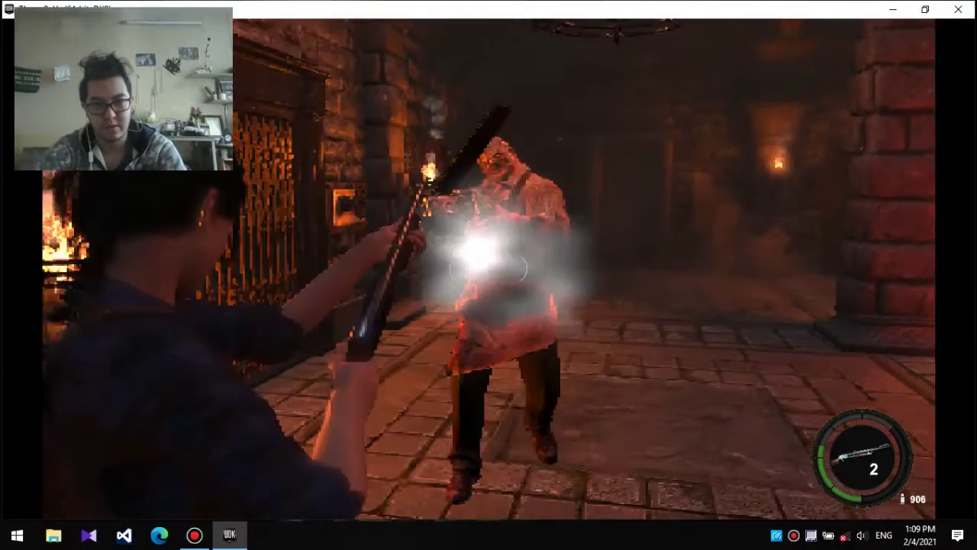
click(489, 275)
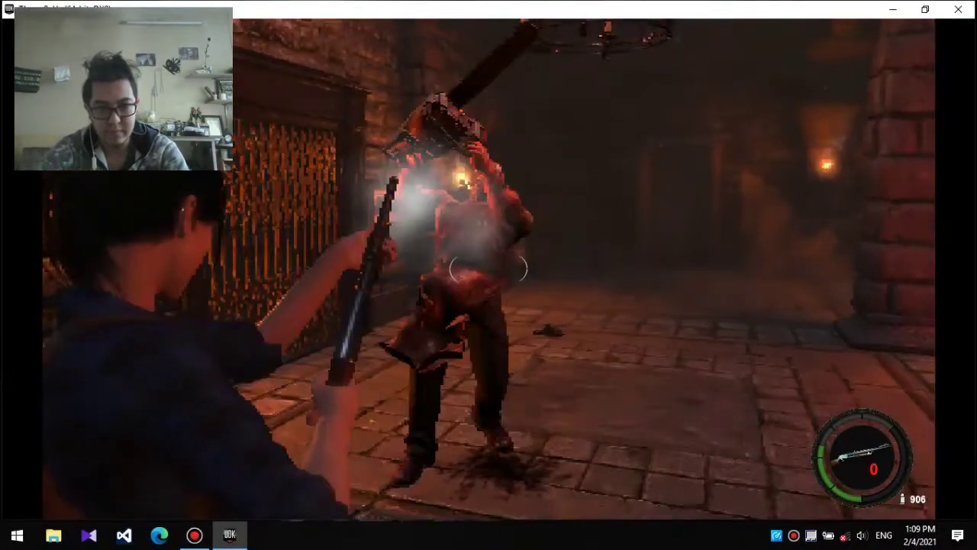
key(Tab)
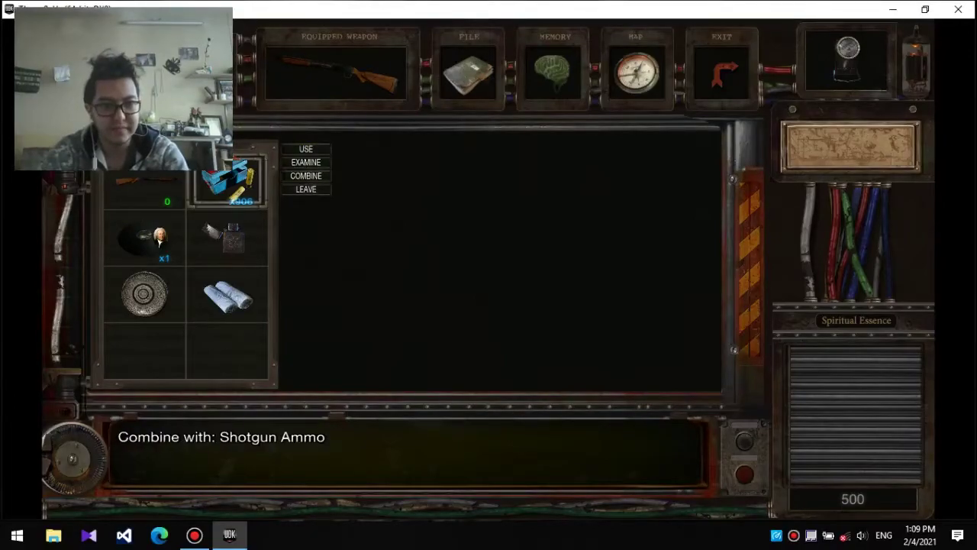
key(Tab)
click(489, 275)
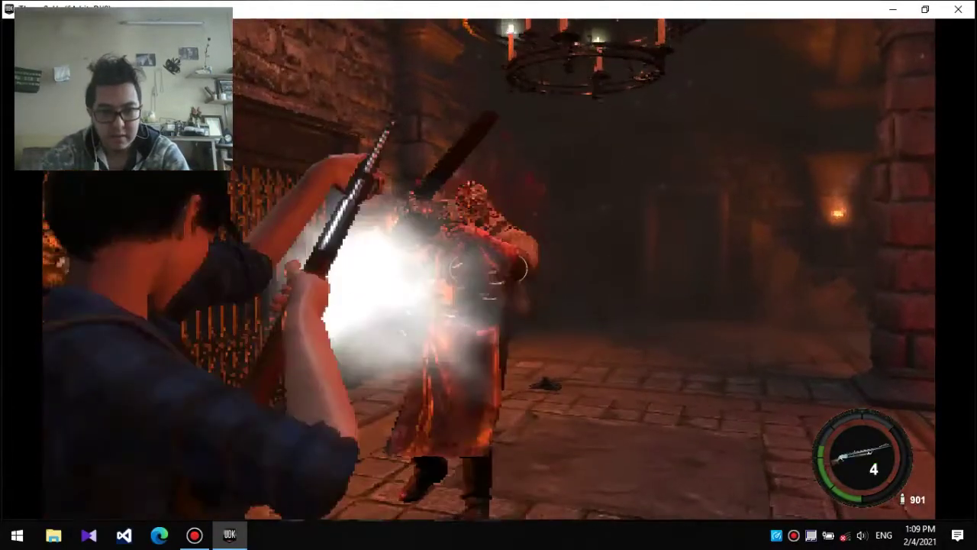
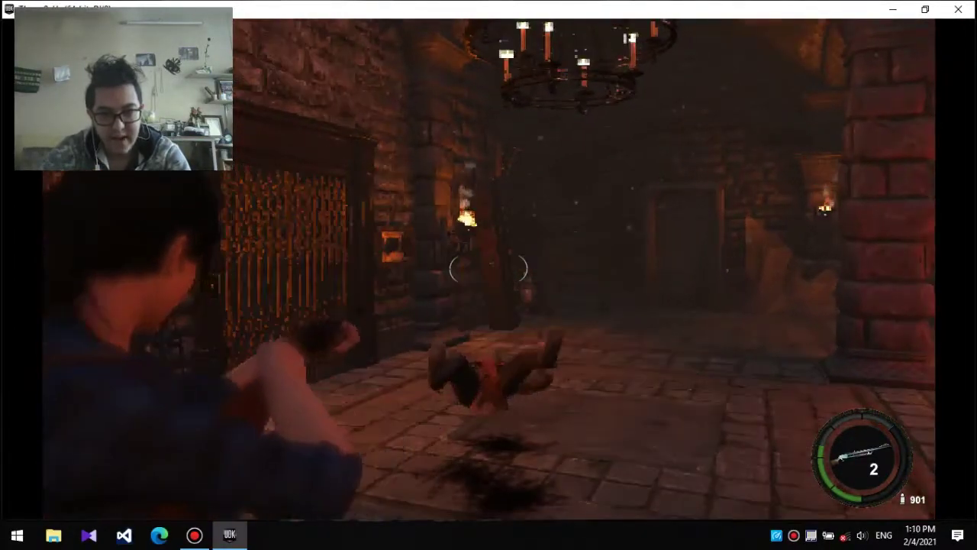
key(w)
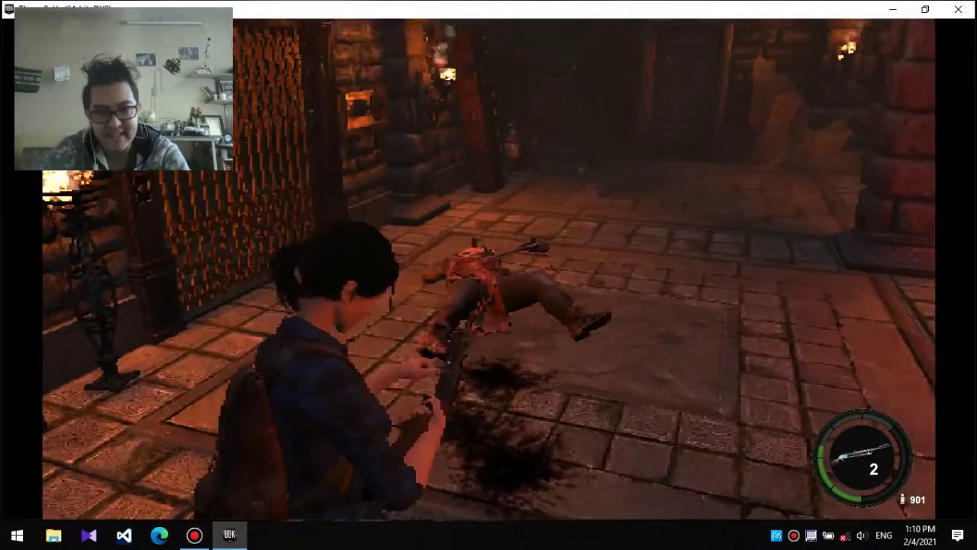
key(r)
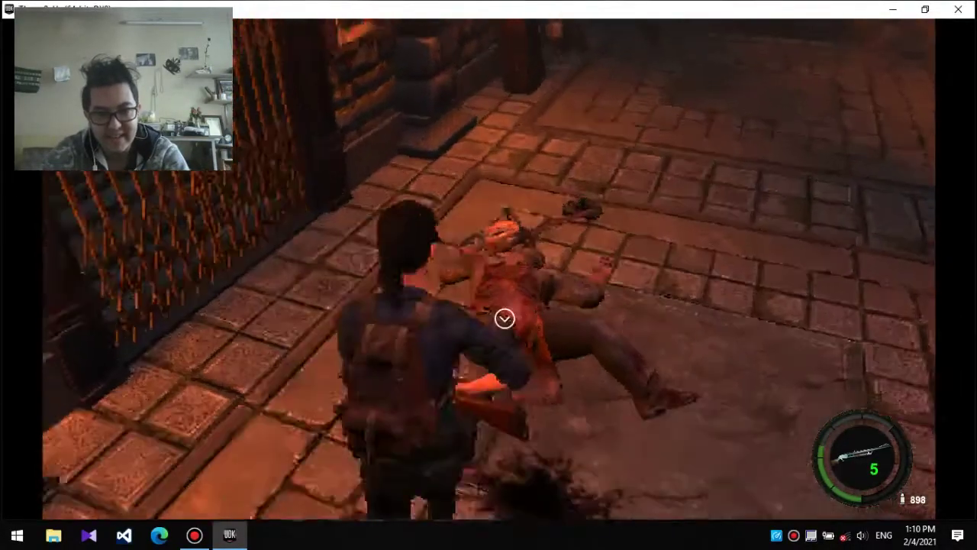
key(e)
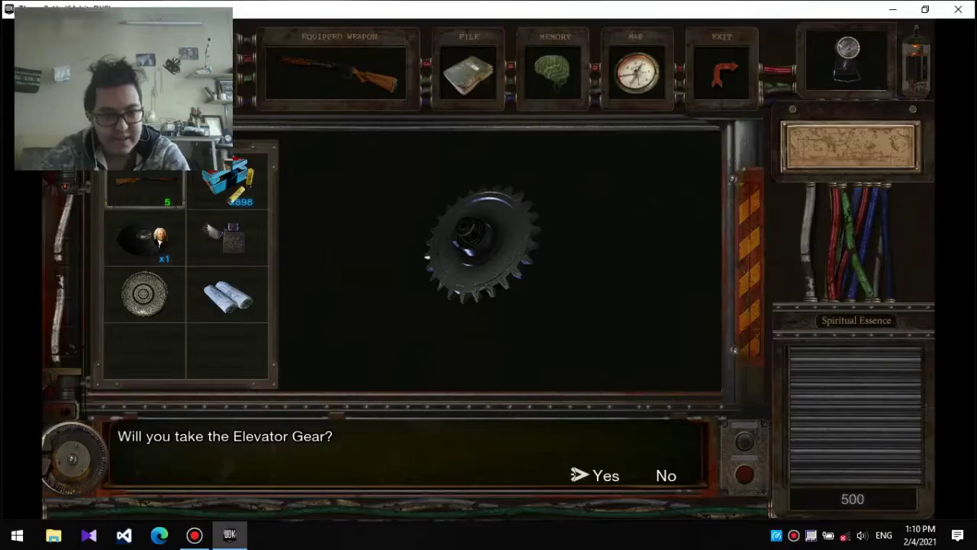
key(Return)
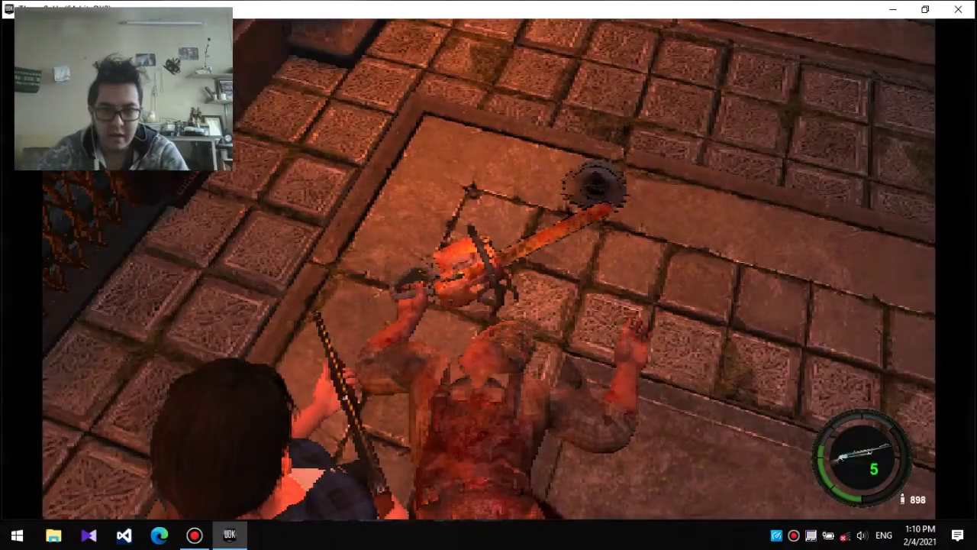
key(w)
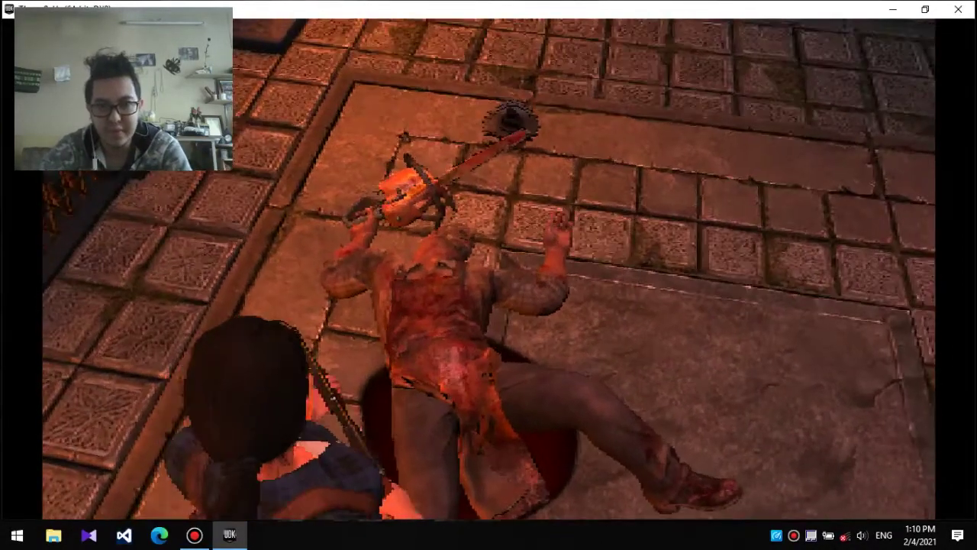
key(w)
key(w)
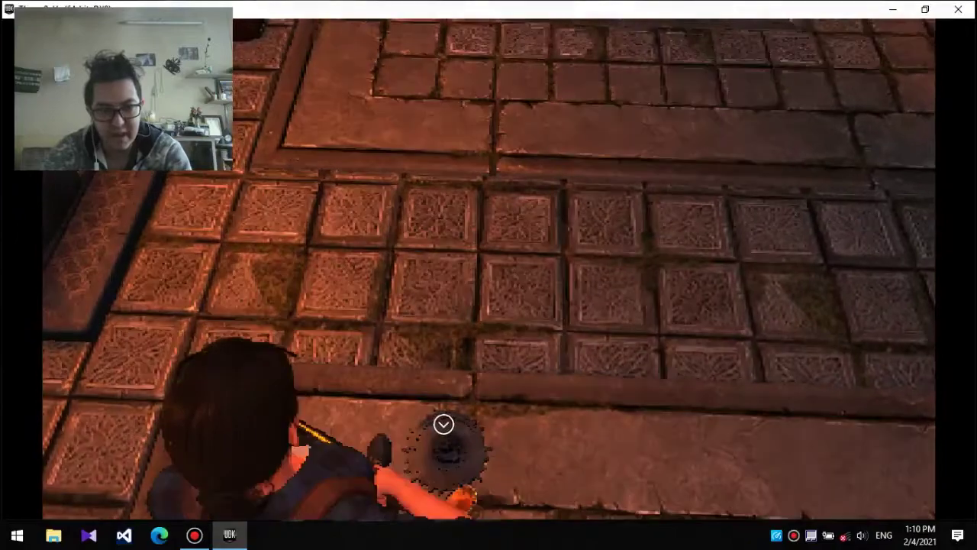
key(w)
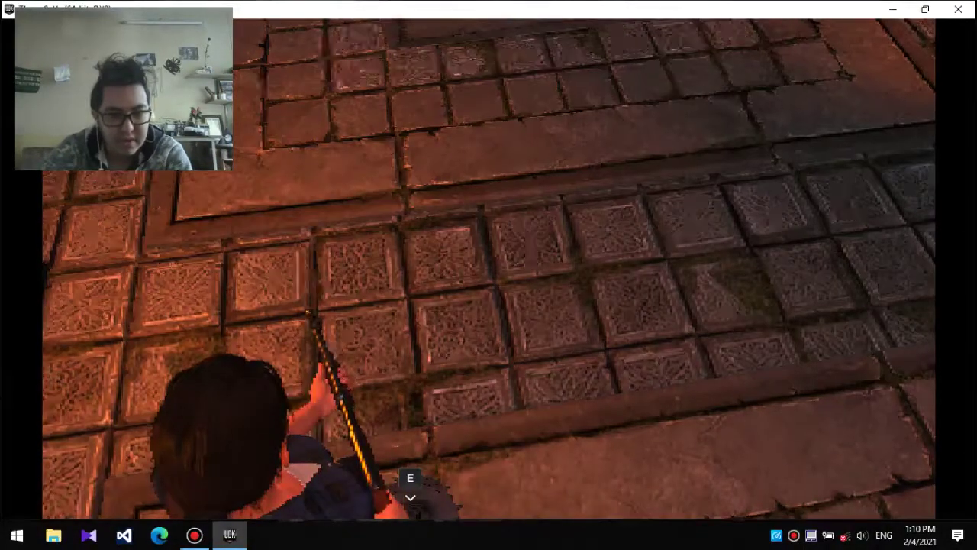
drag(489, 382, 488, 152)
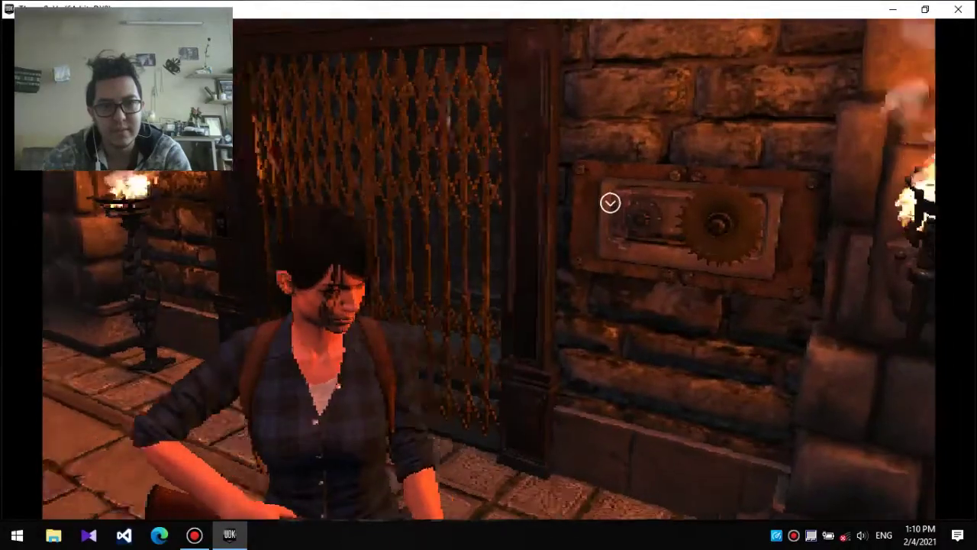
key(s)
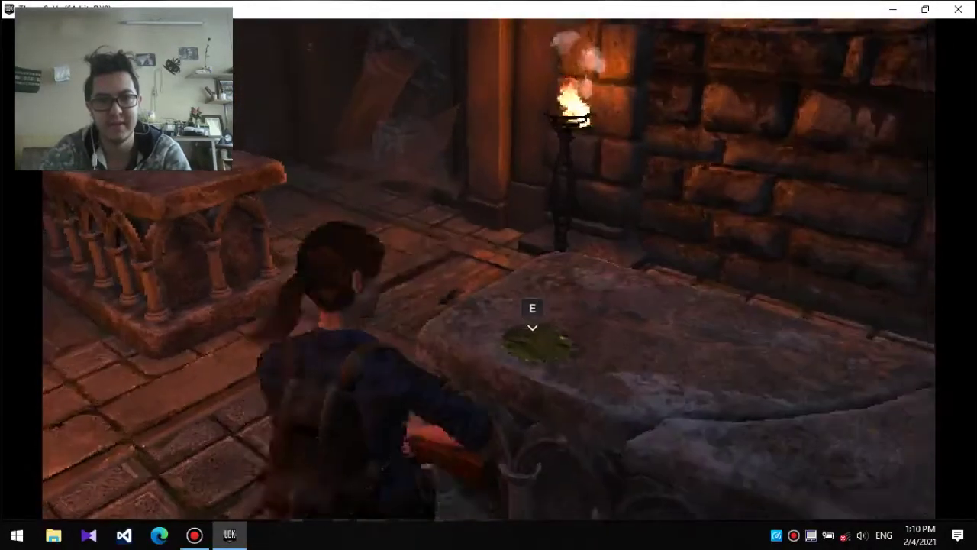
drag(489, 229, 305, 382)
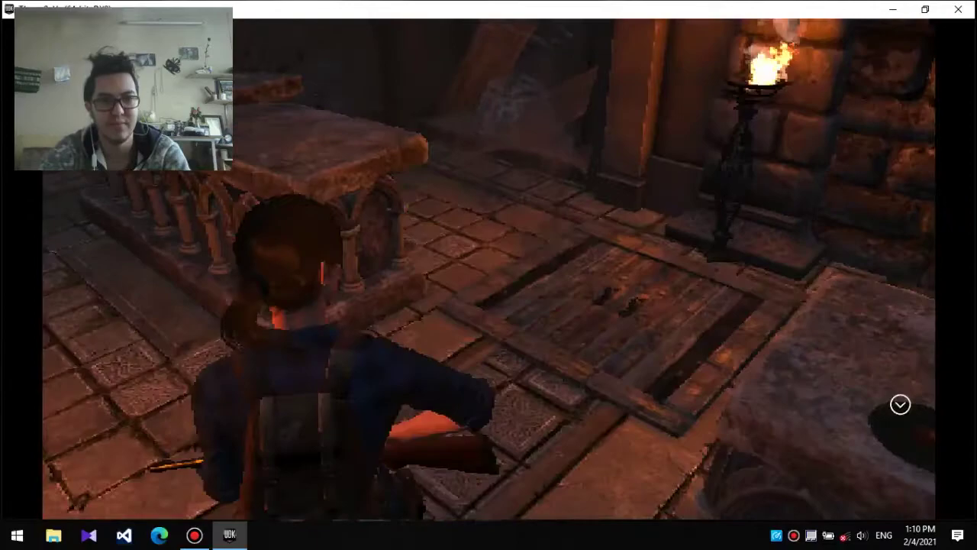
key(a)
key(e)
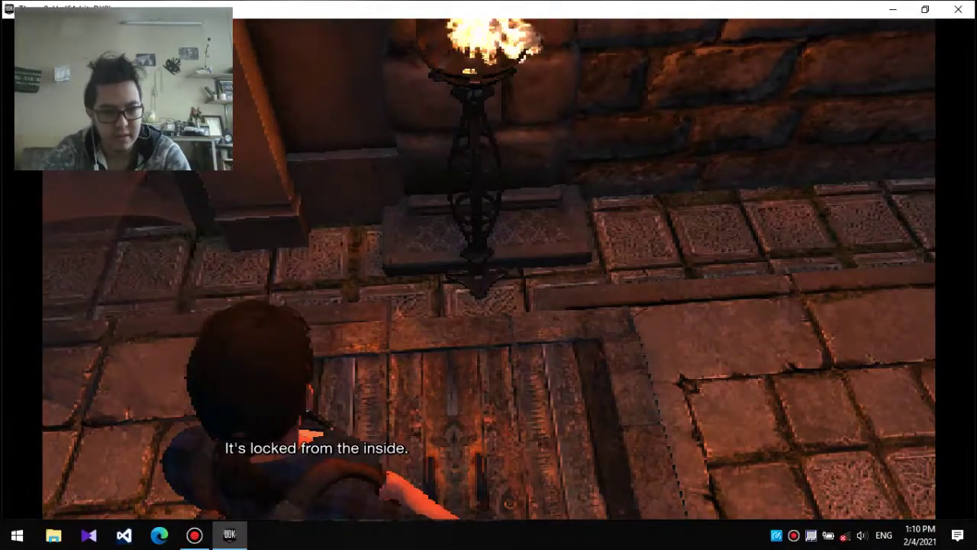
key(d)
key(w)
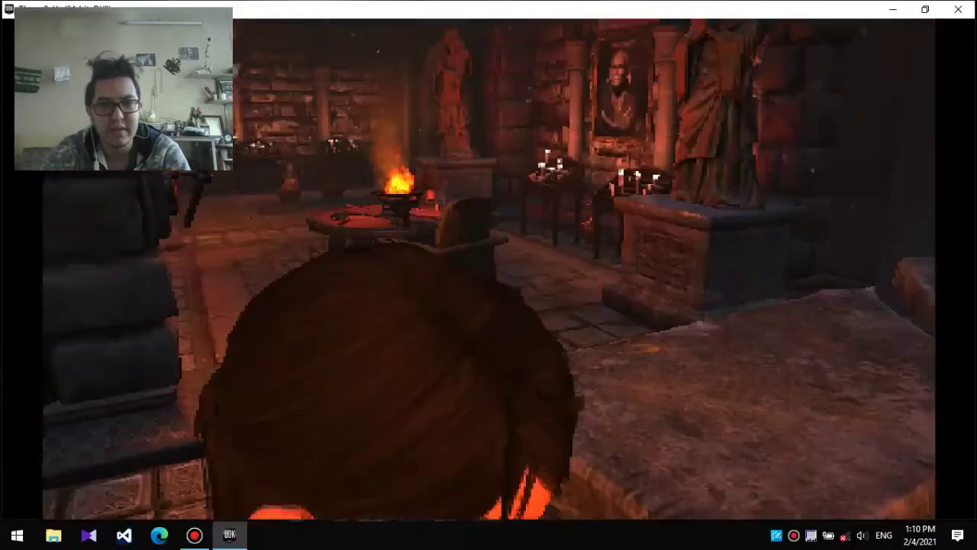
key(w)
key(w)
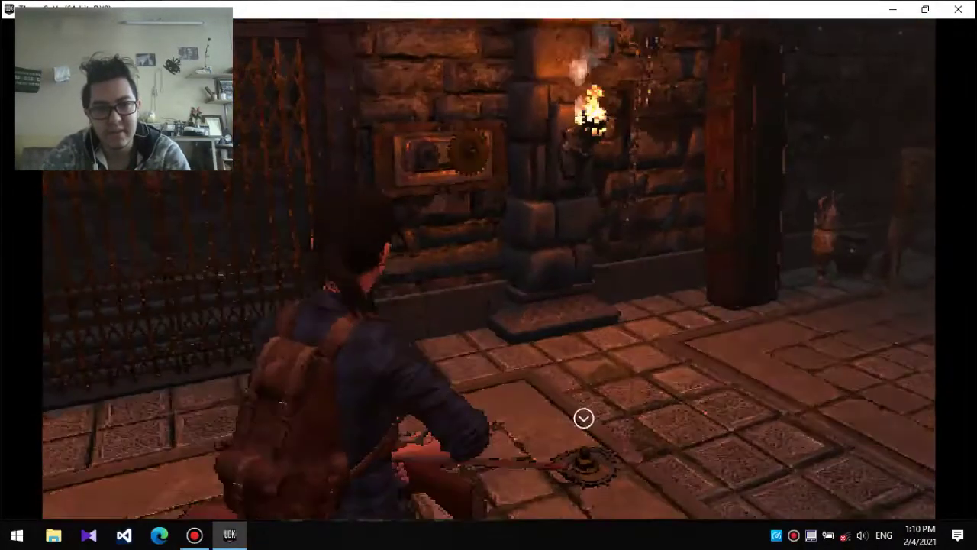
key(w)
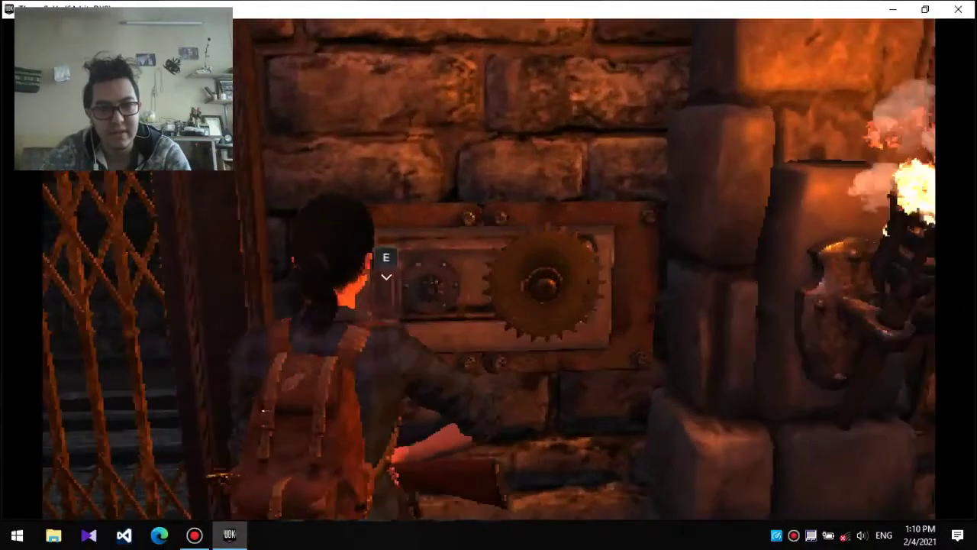
key(e)
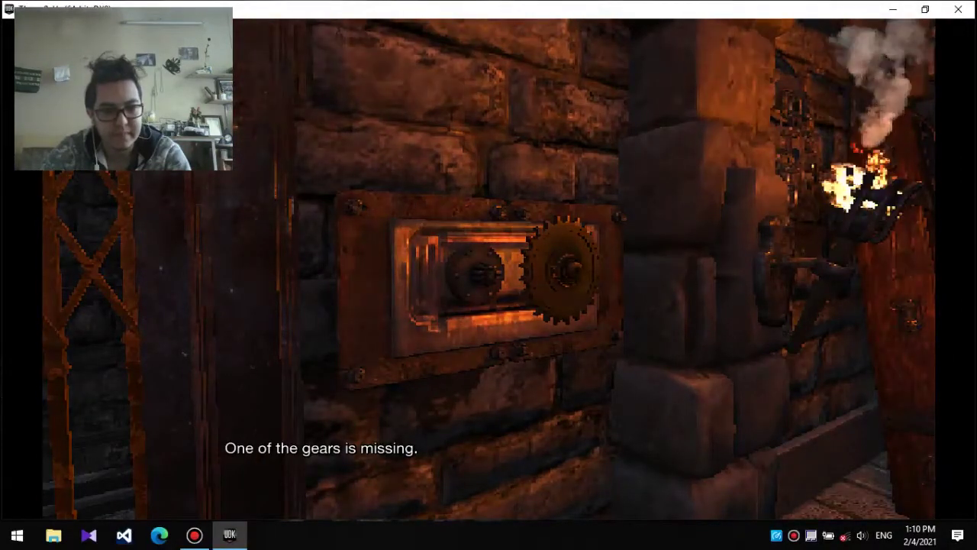
key(Tab)
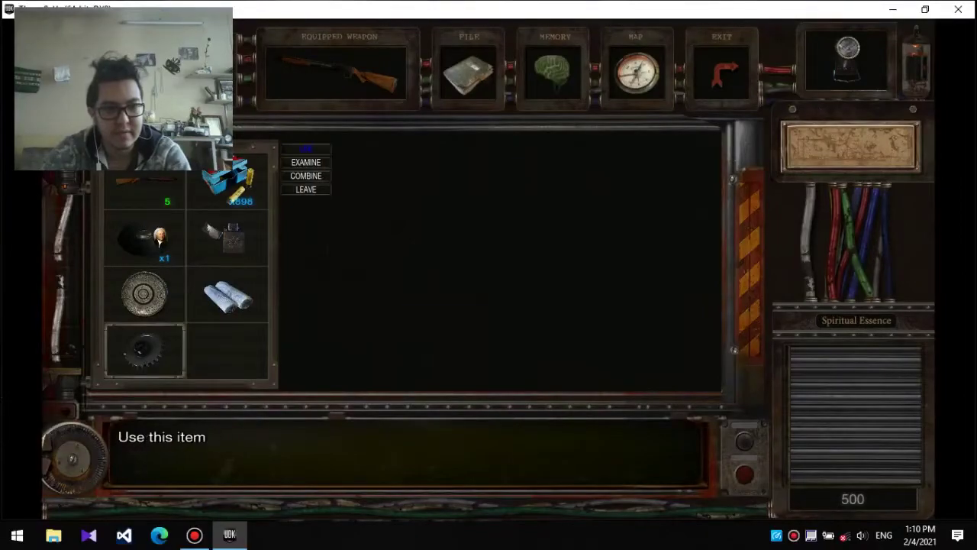
key(Return)
drag(489, 275, 306, 275)
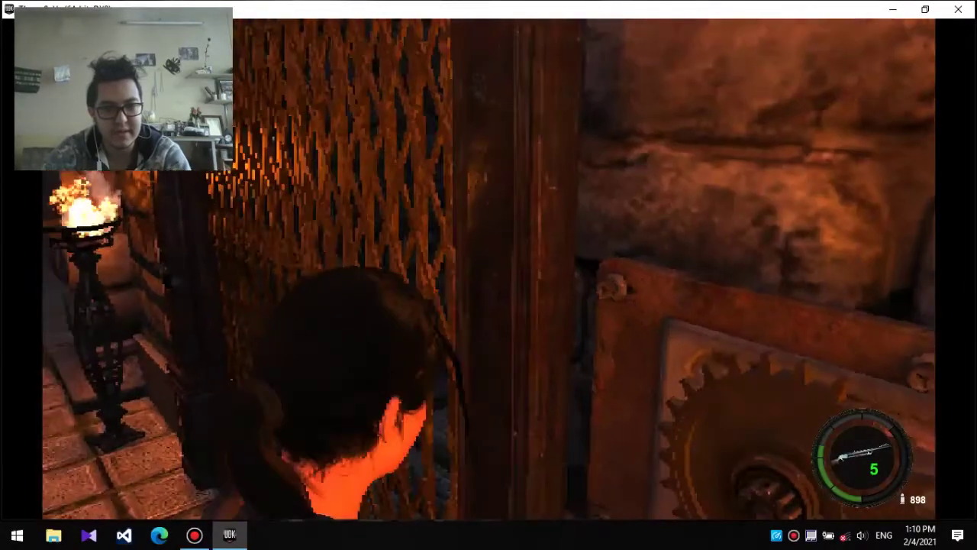
key(w)
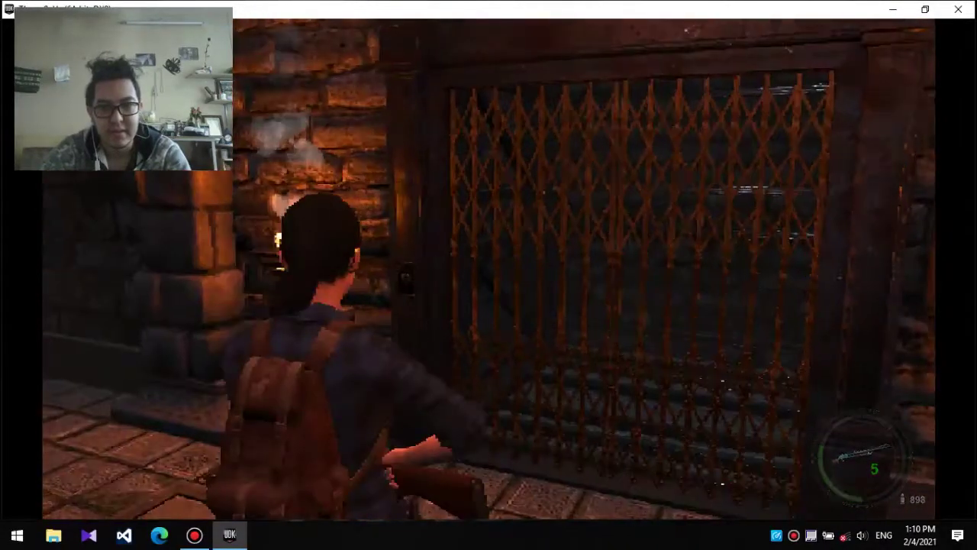
key(w)
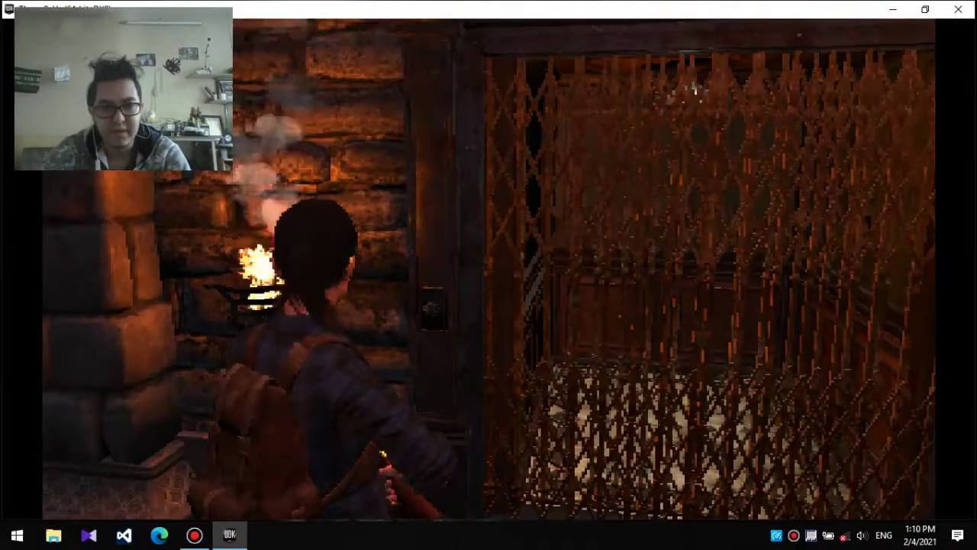
key(Tab)
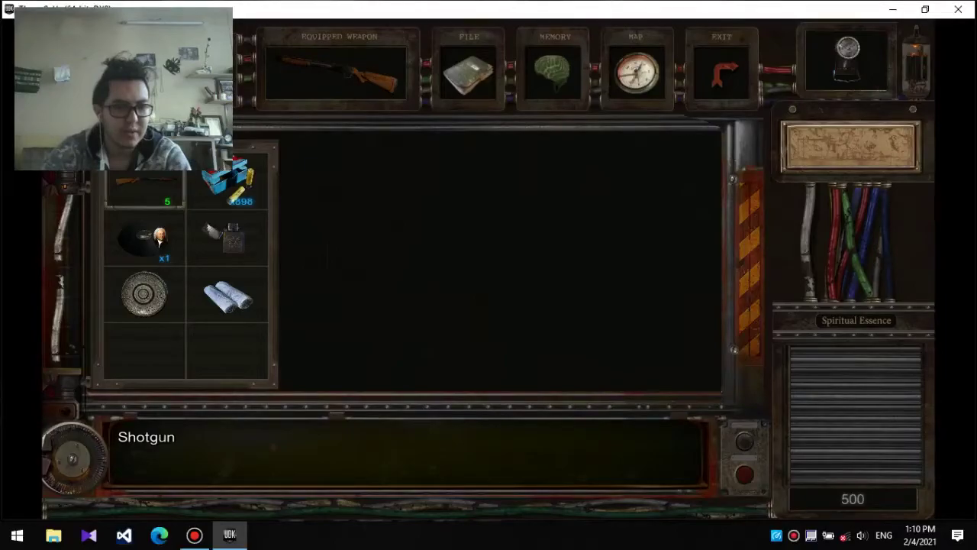
key(Tab)
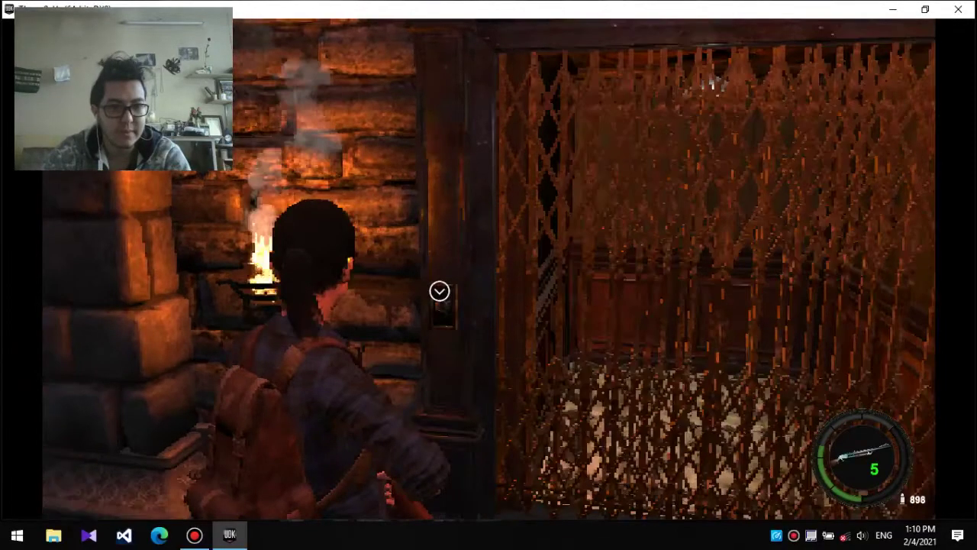
key(w)
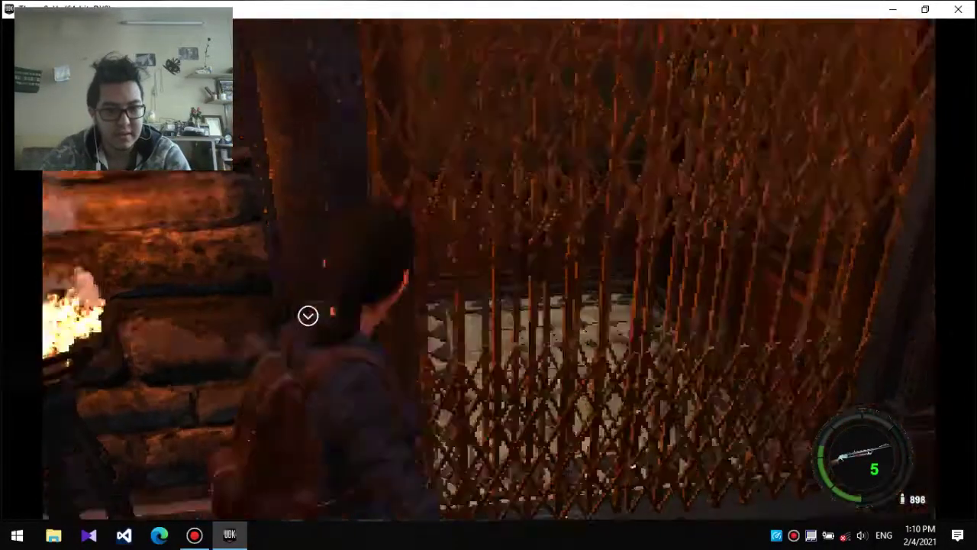
key(e)
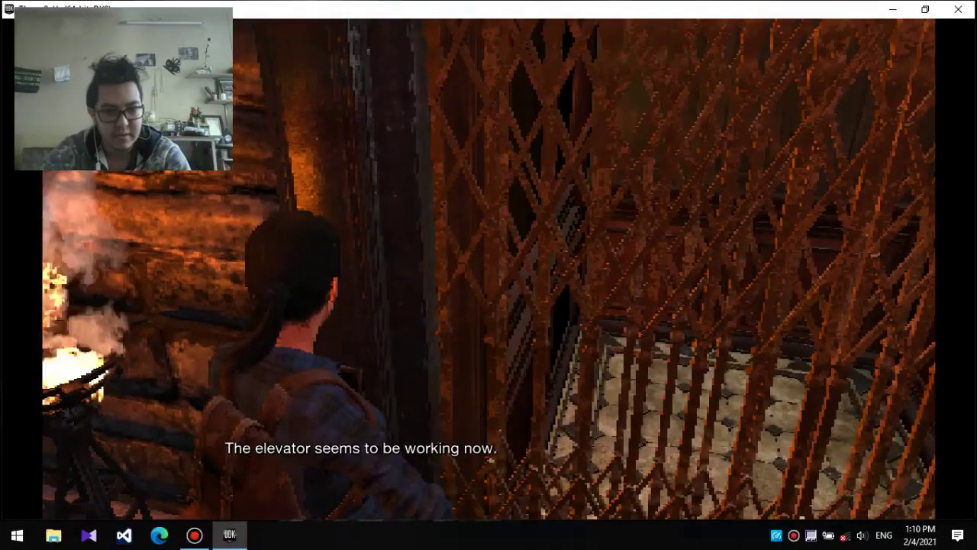
key(e)
key(Return)
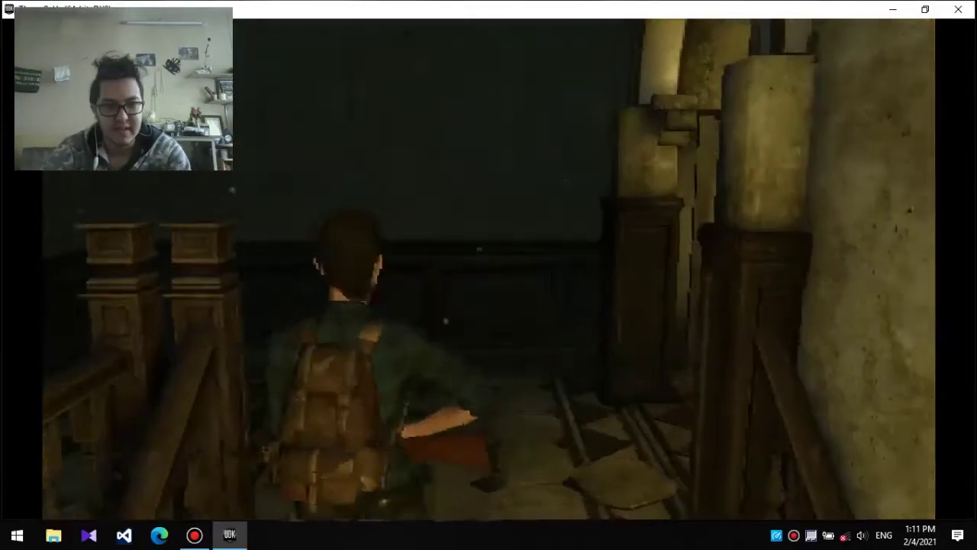
key(Tab)
key(Tab)
key(w)
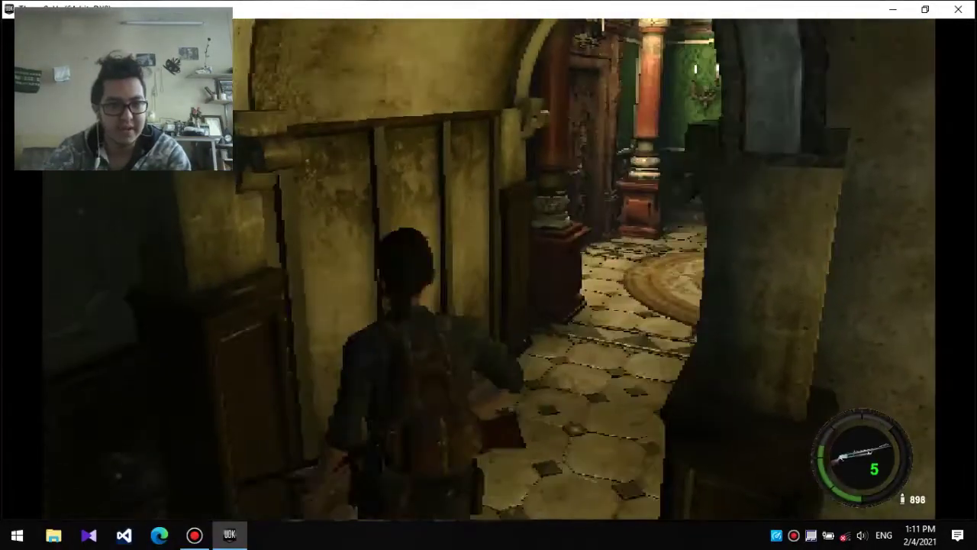
key(w)
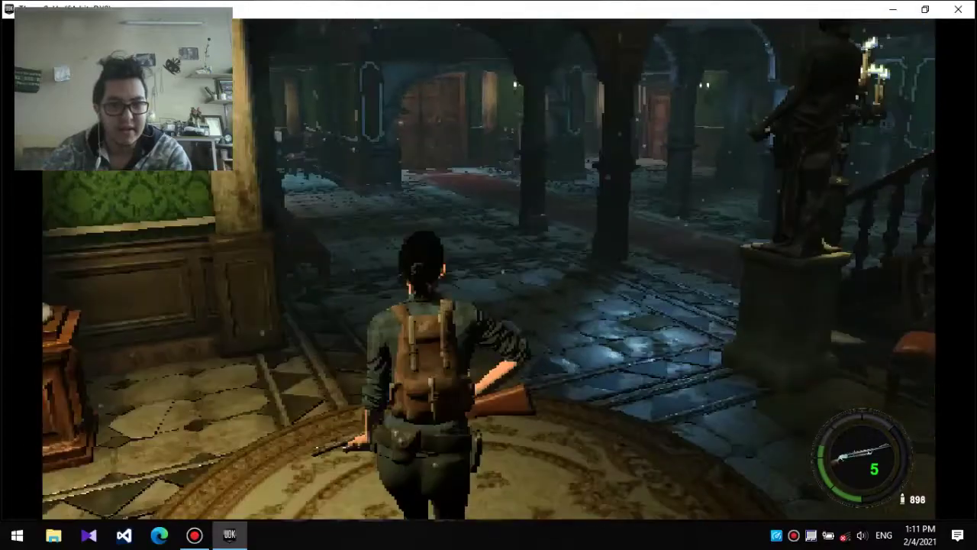
key(w)
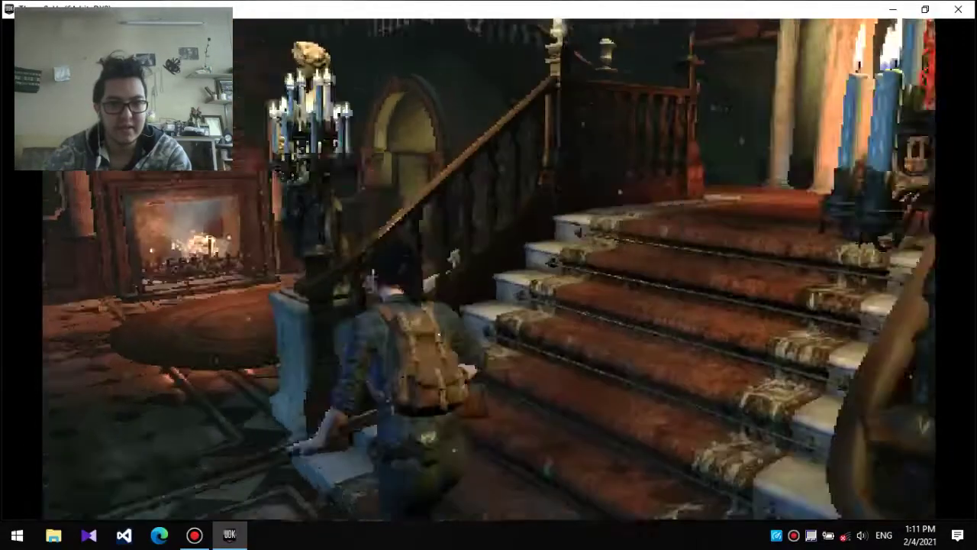
key(w)
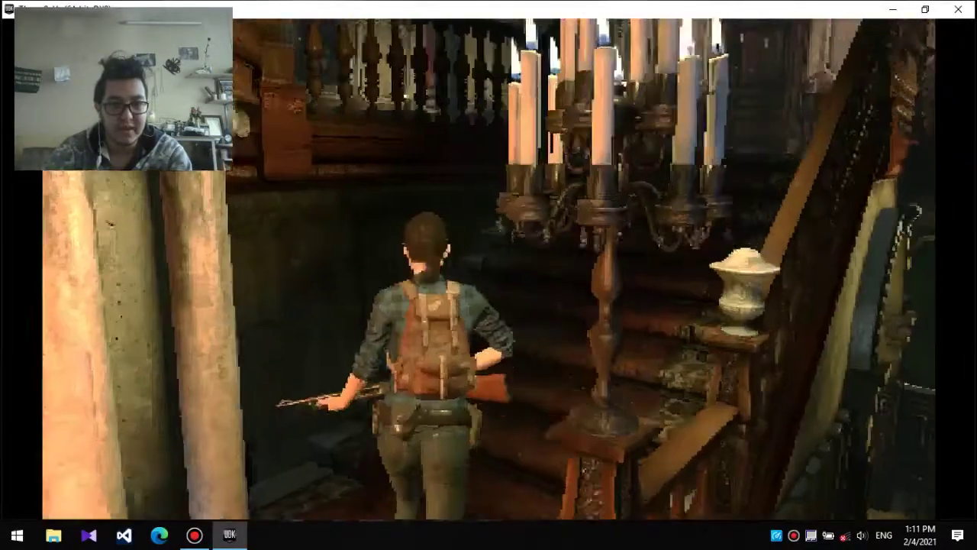
key(w)
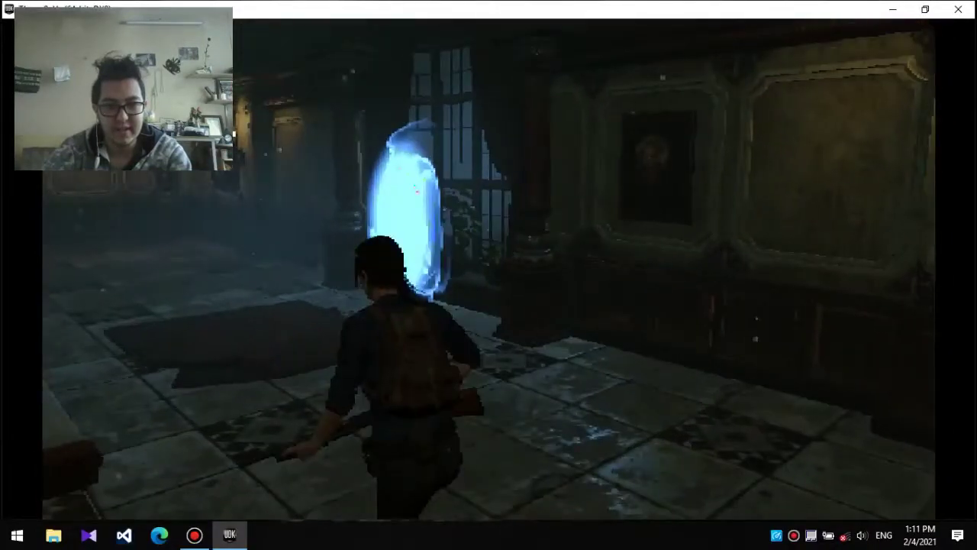
key(w)
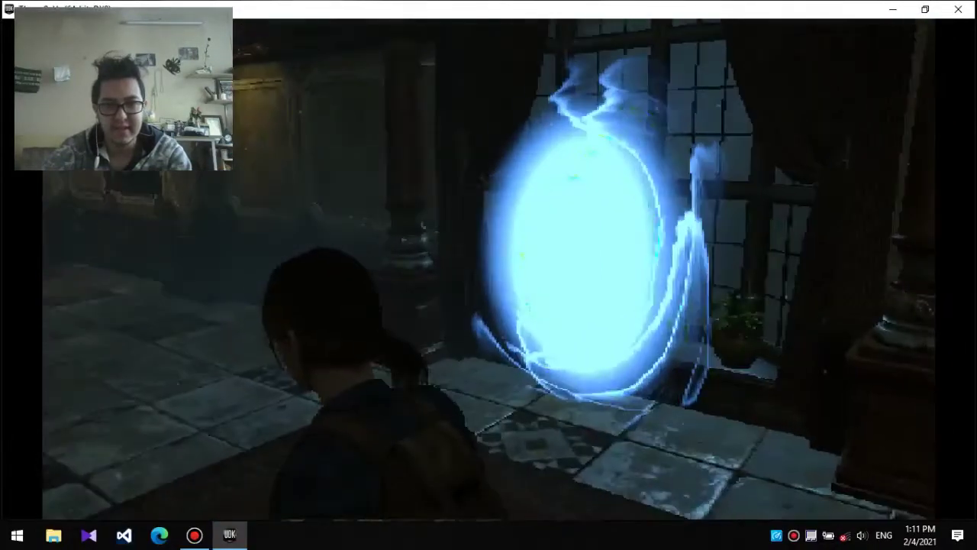
key(e)
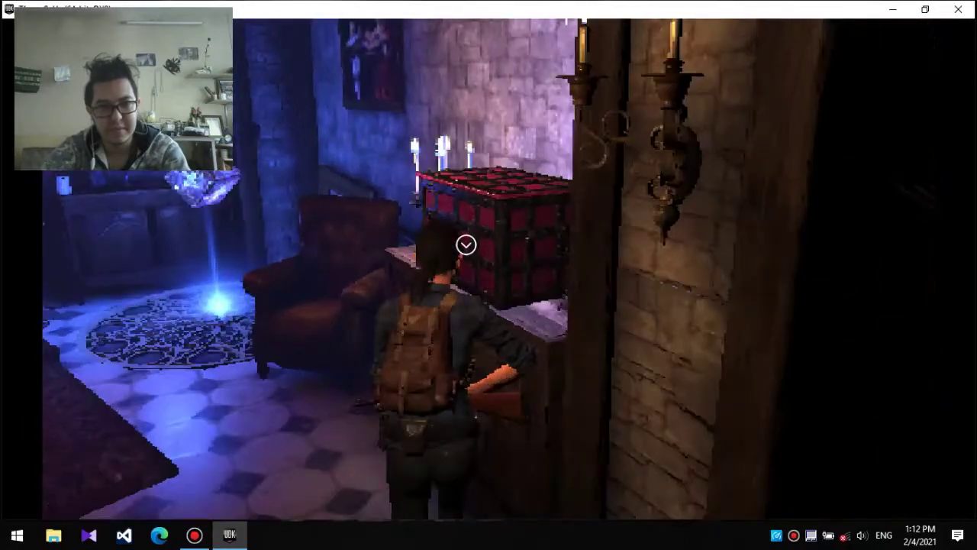
key(e)
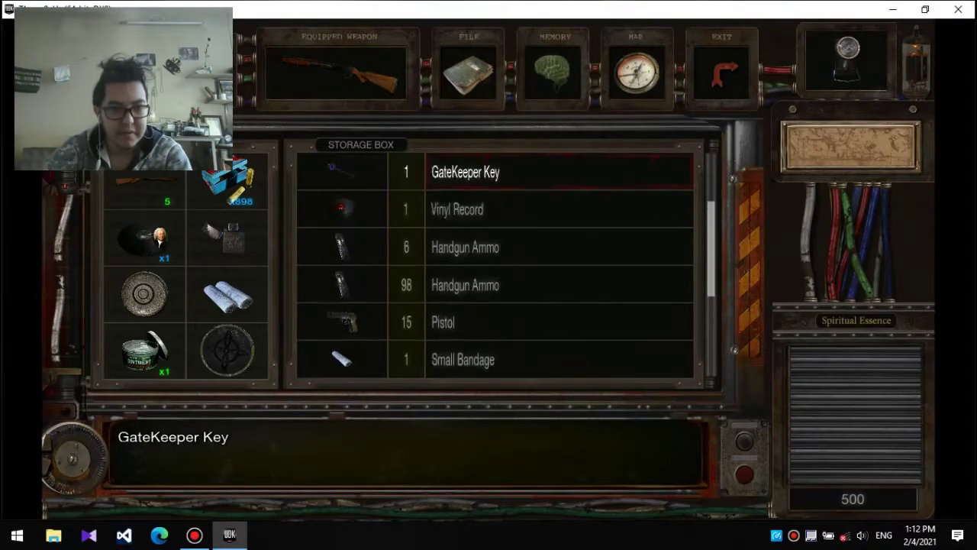
key(Escape)
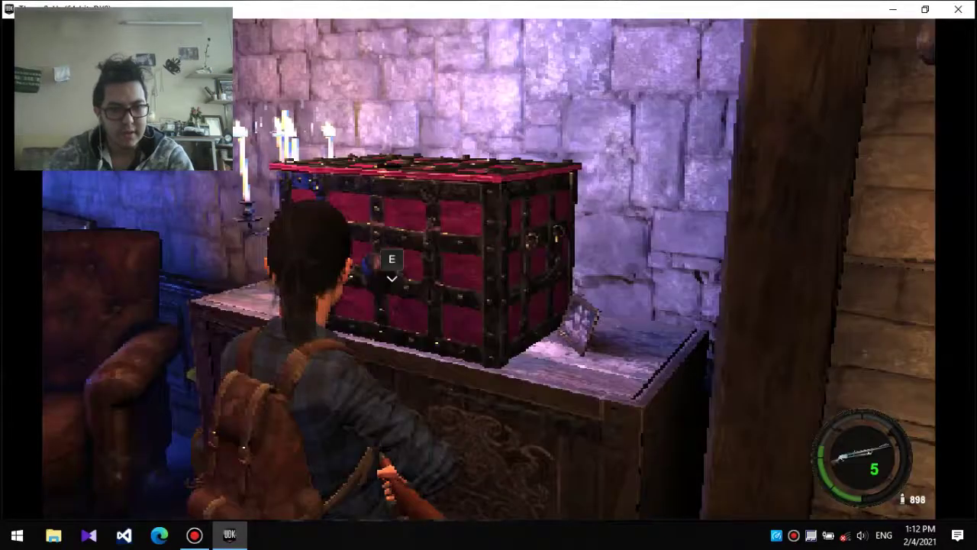
key(Tab)
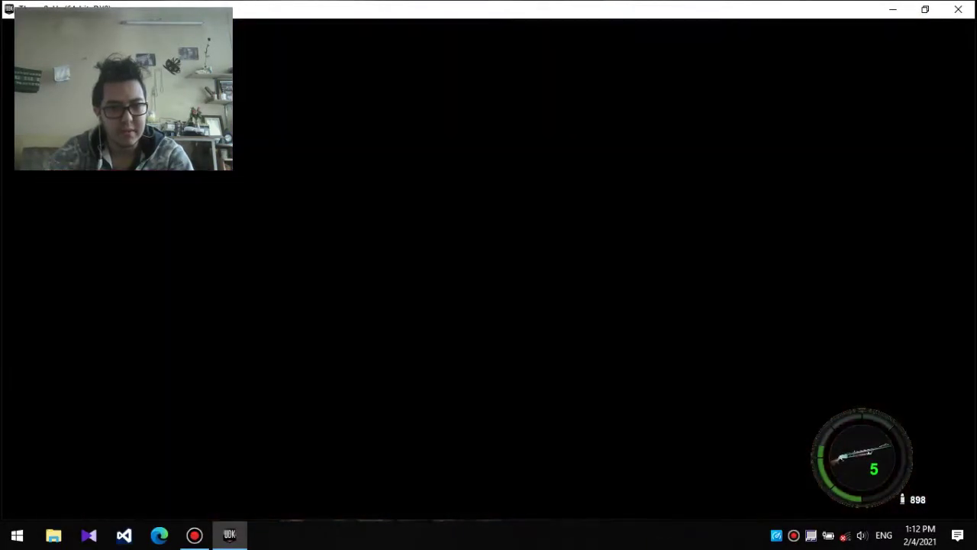
key(Escape)
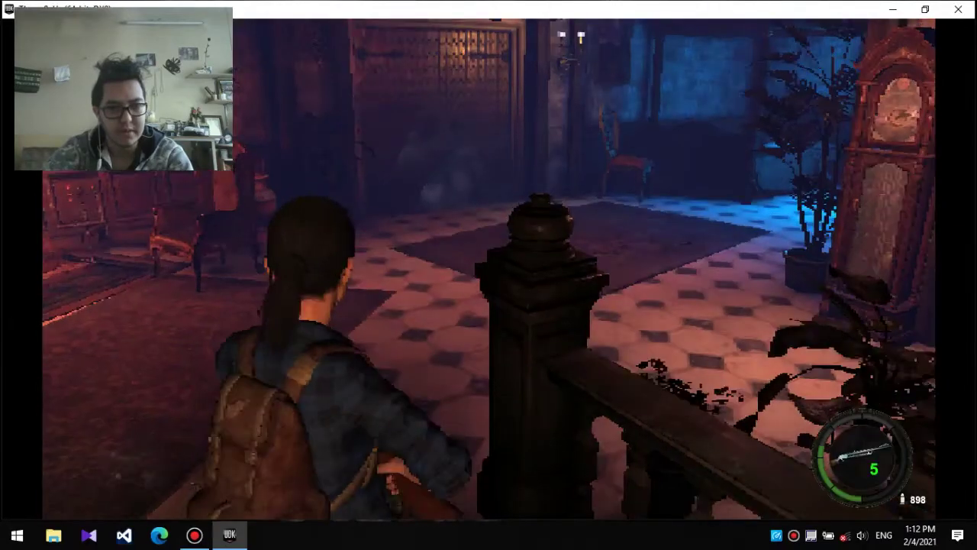
key(w)
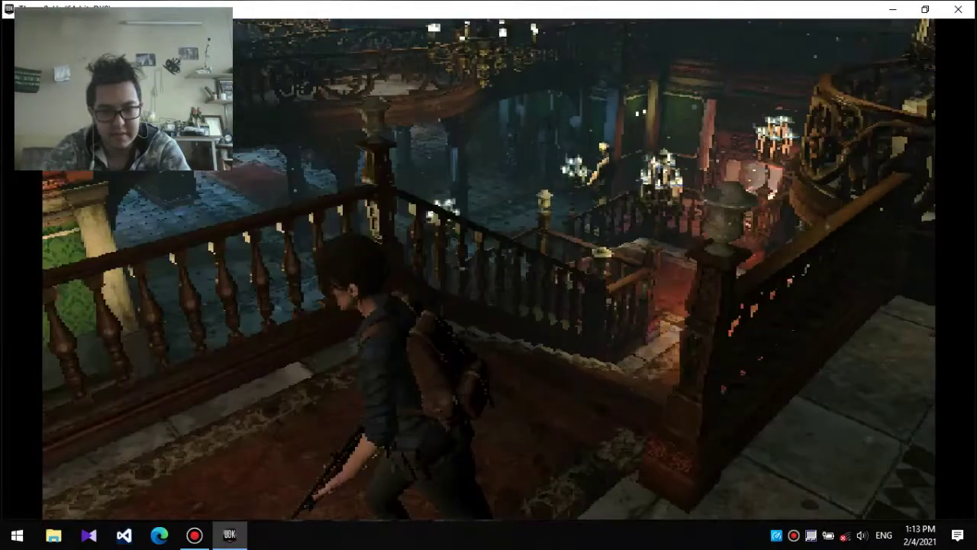
key(w)
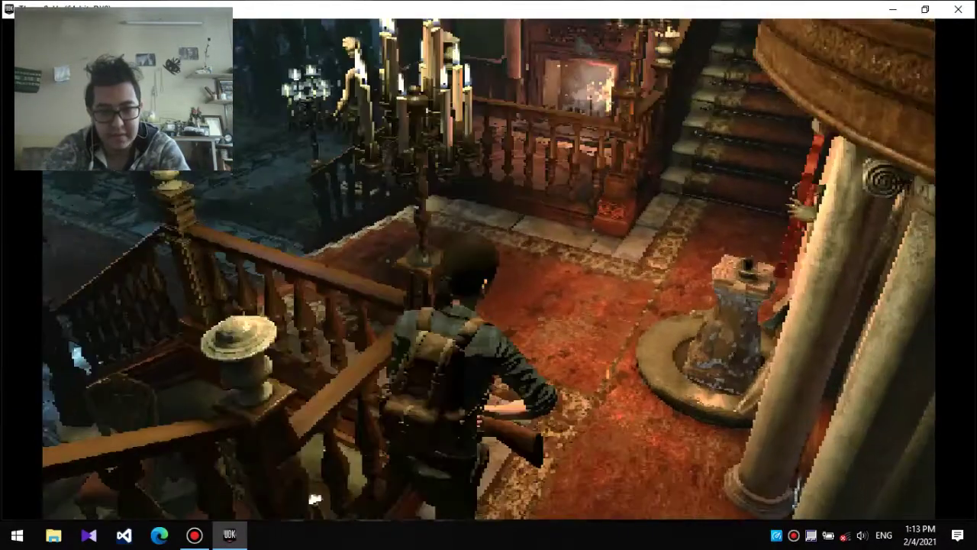
key(w)
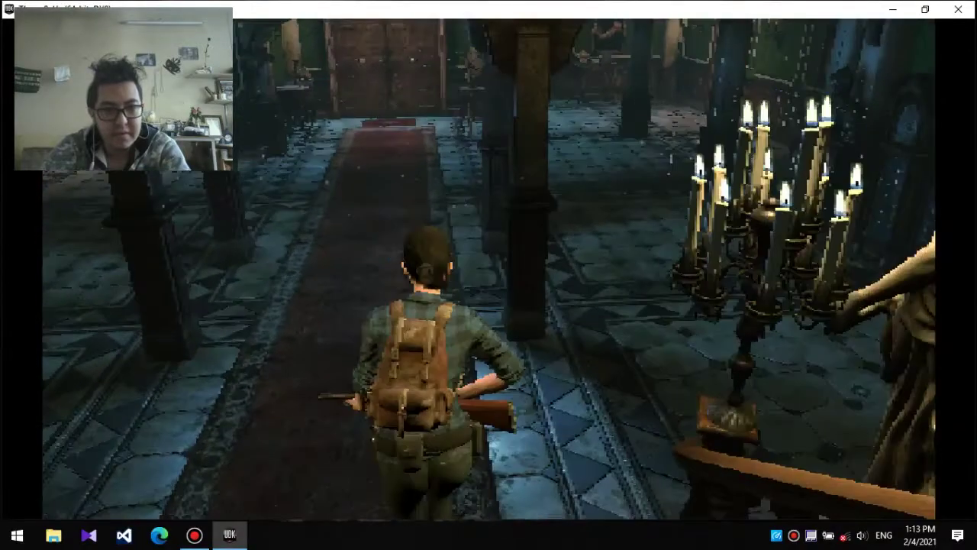
key(w)
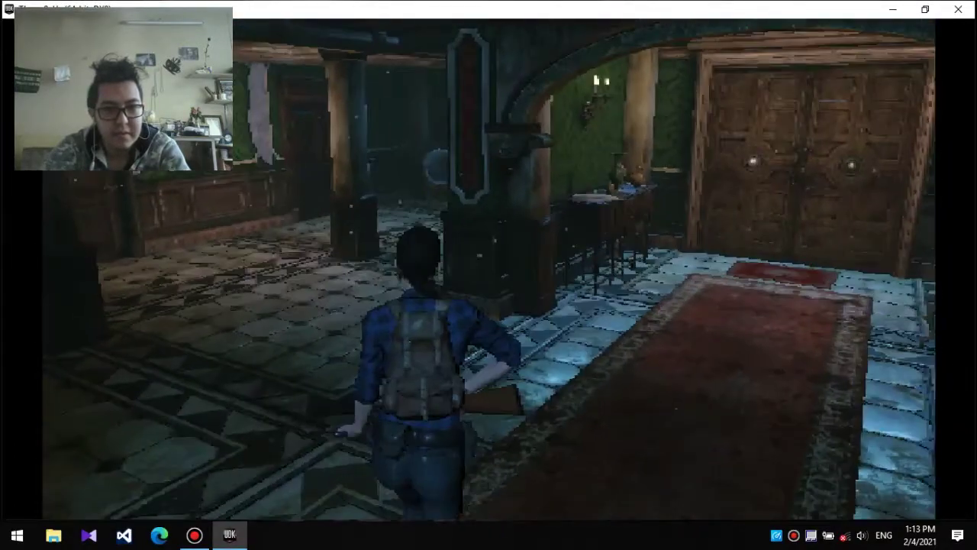
key(w)
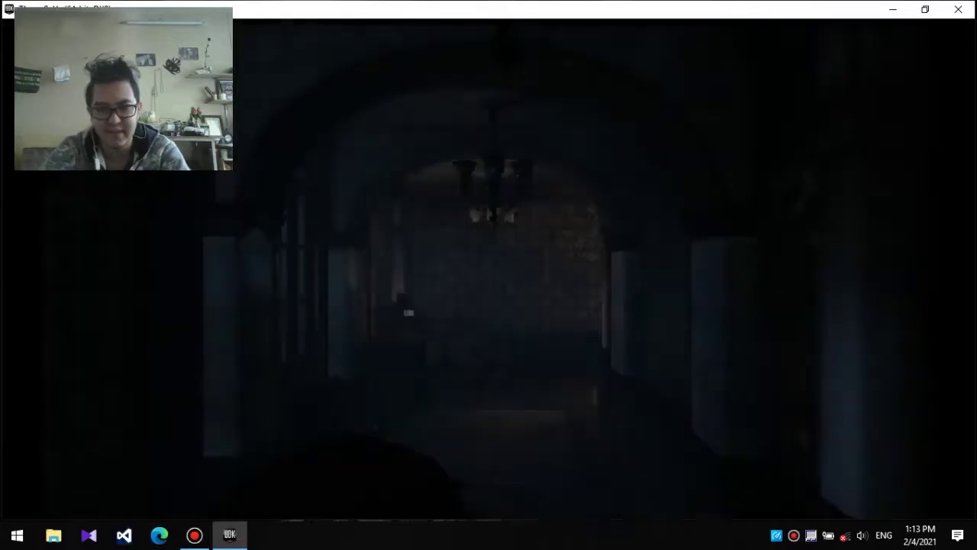
key(w)
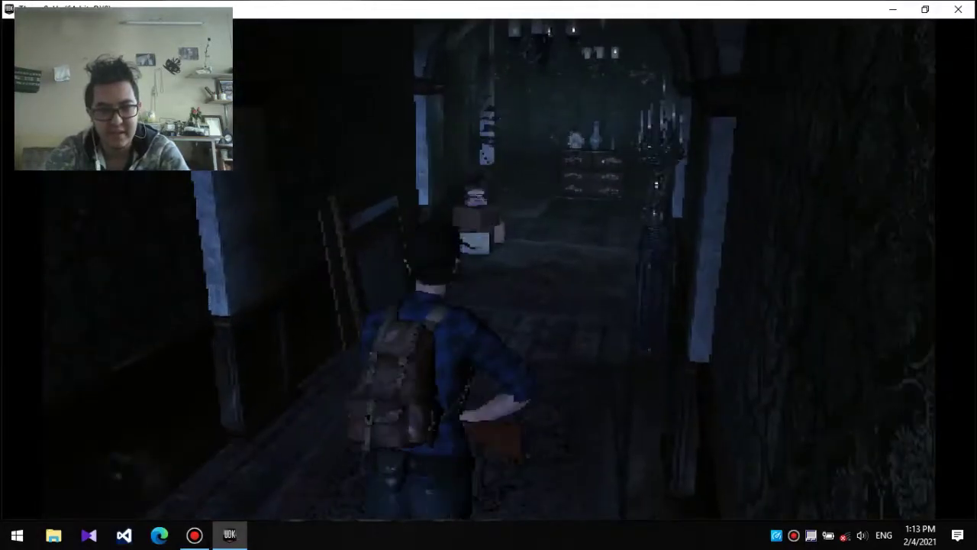
key(w)
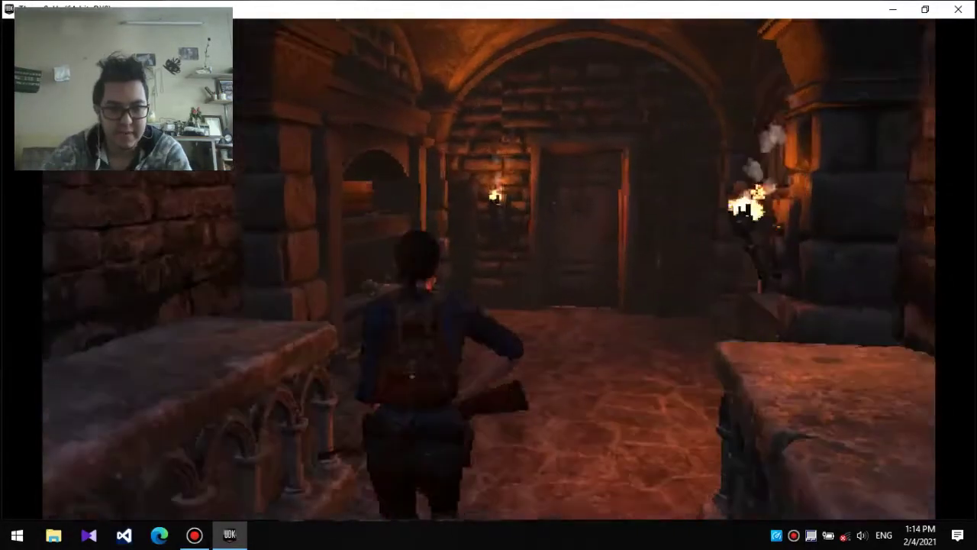
key(w)
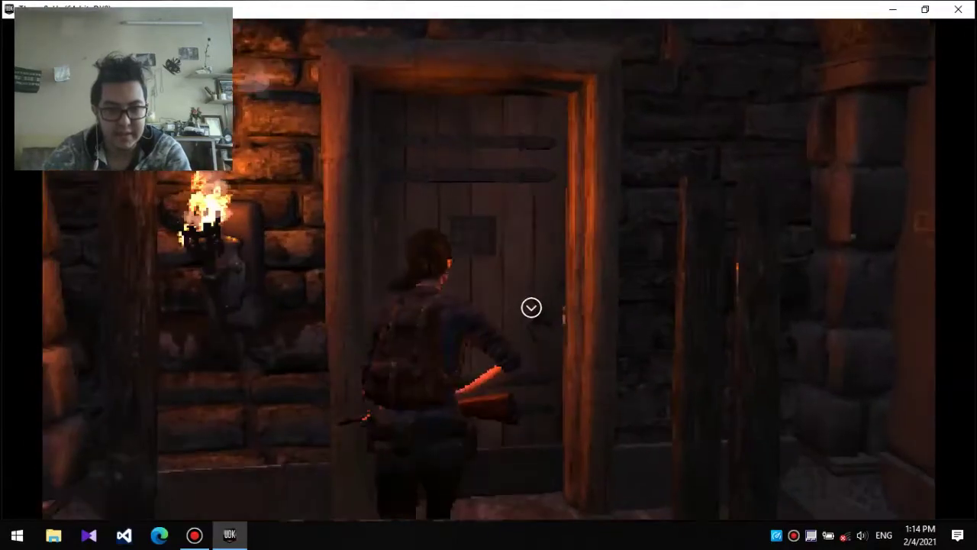
key(e)
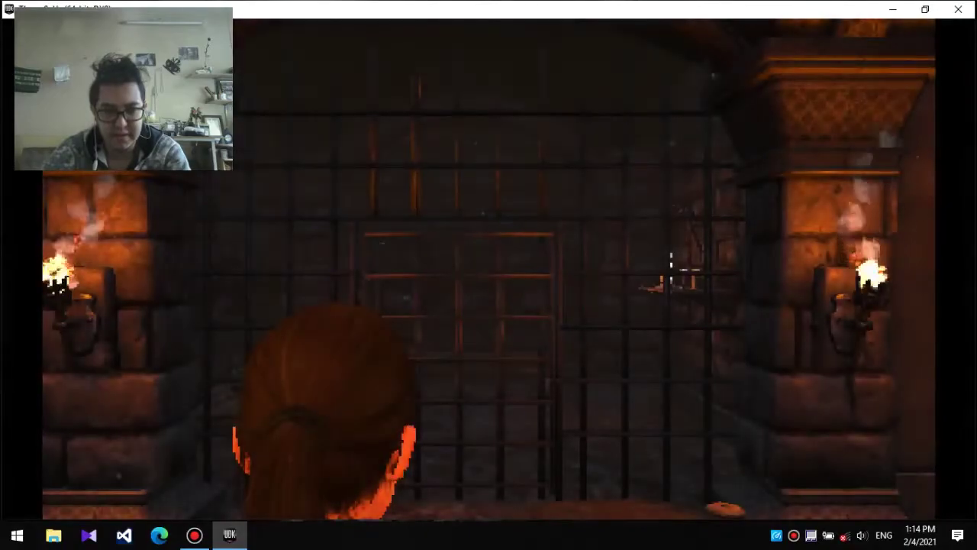
drag(489, 275, 611, 274)
key(w)
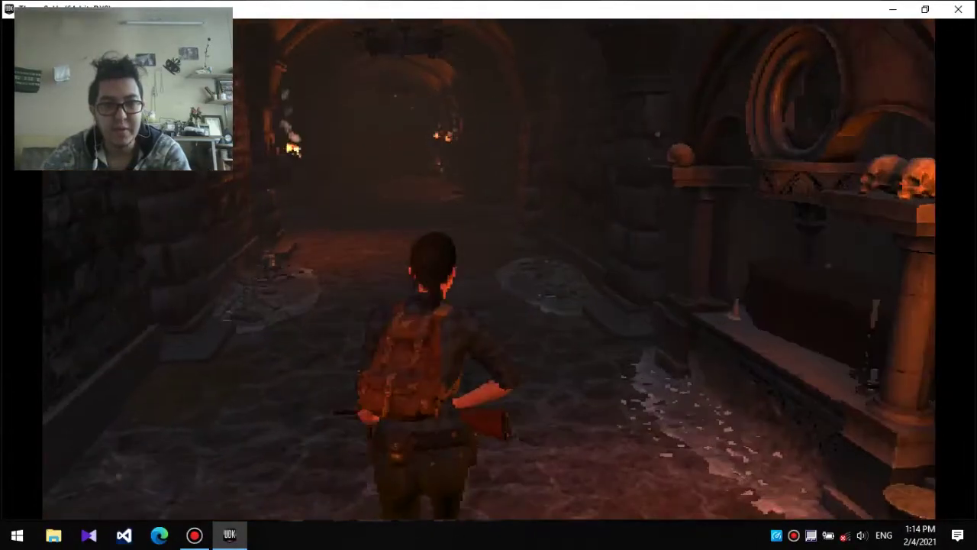
key(w)
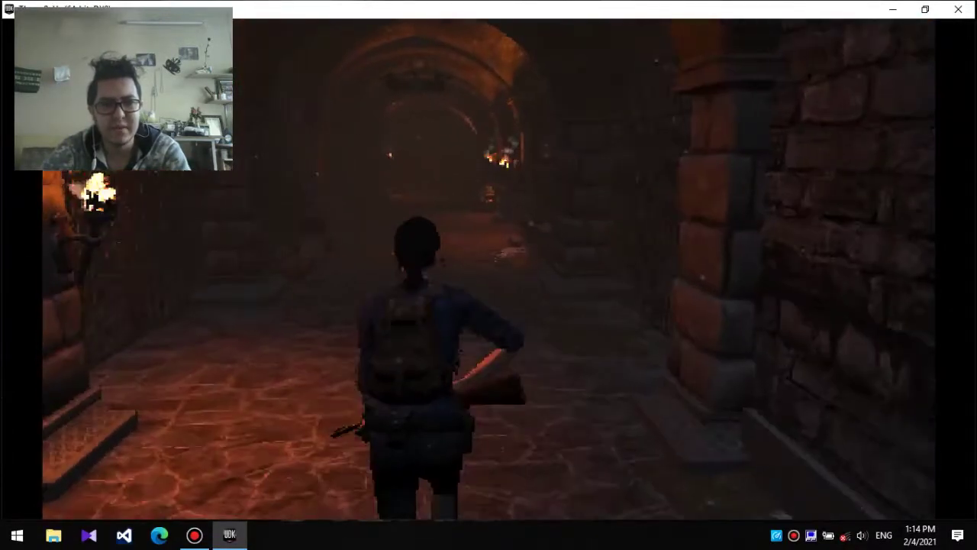
key(w)
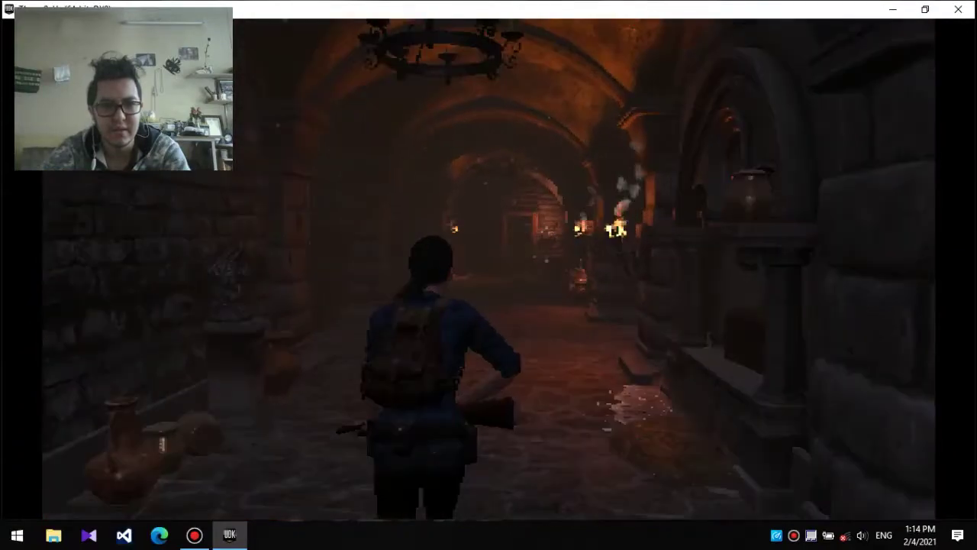
key(w)
key(w)
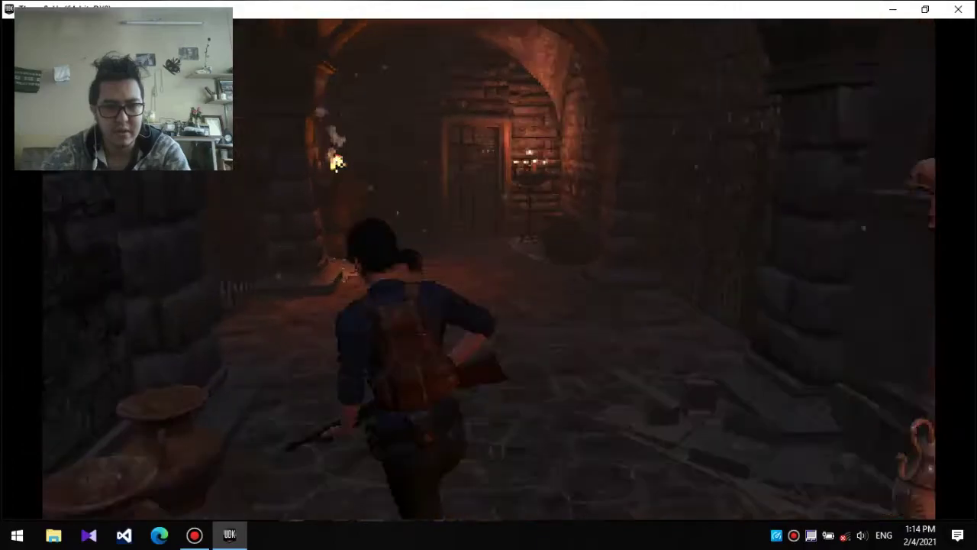
key(w)
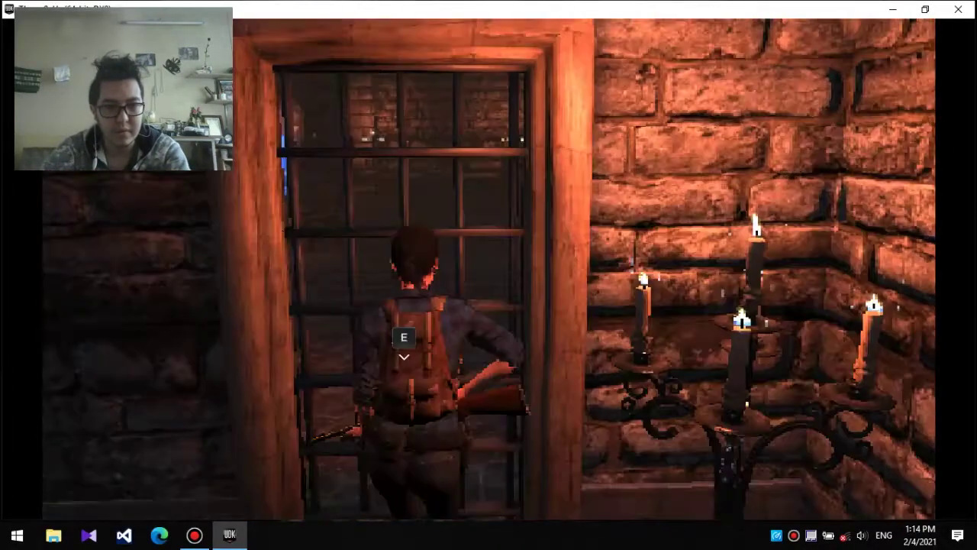
key(e)
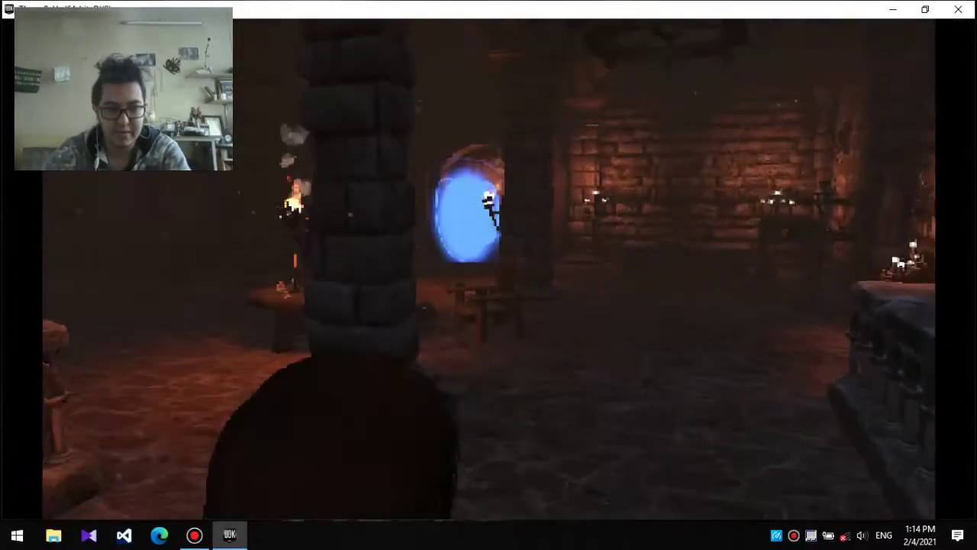
key(w)
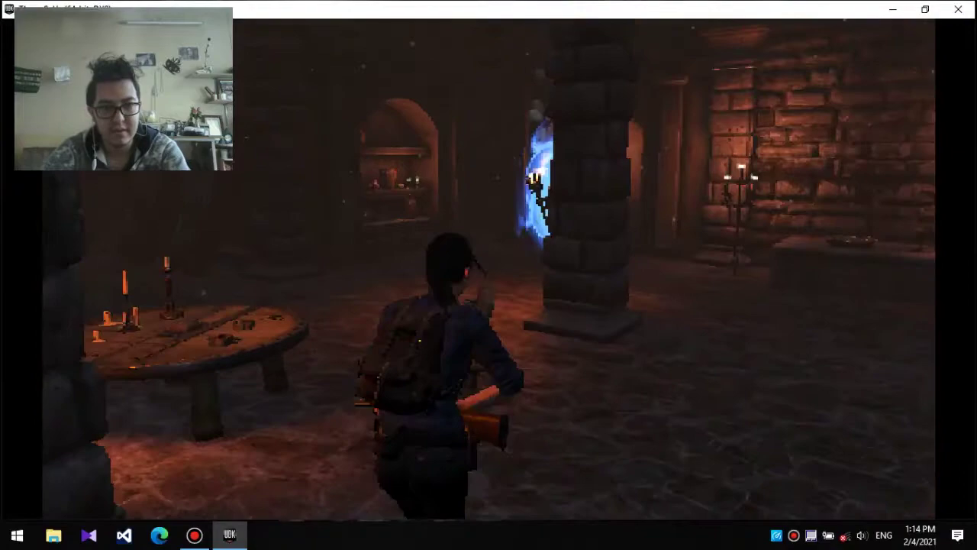
key(w)
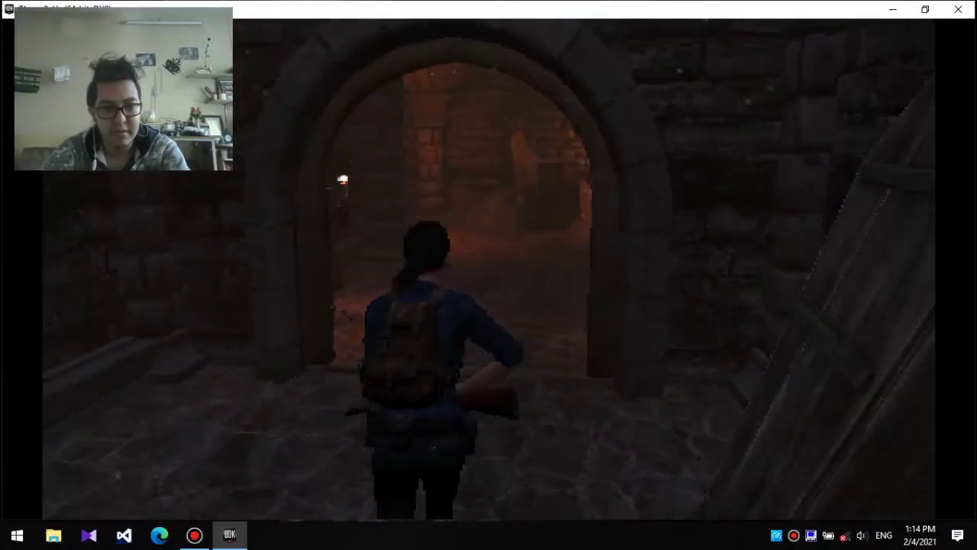
key(w)
key(w)
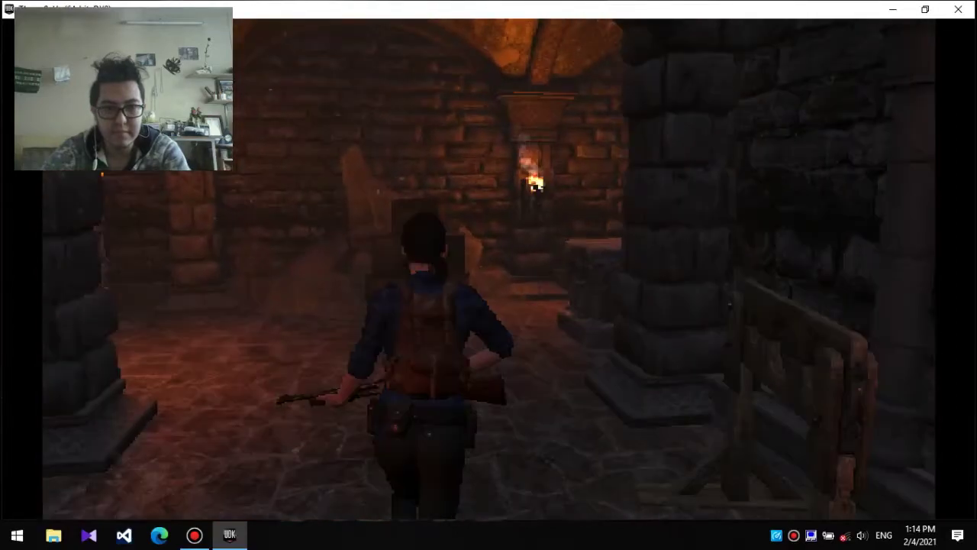
key(w)
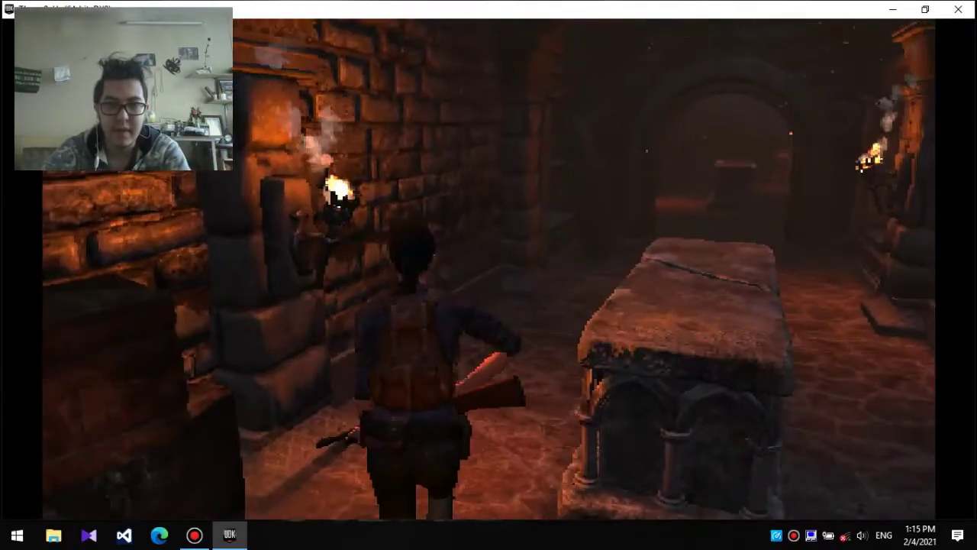
key(w)
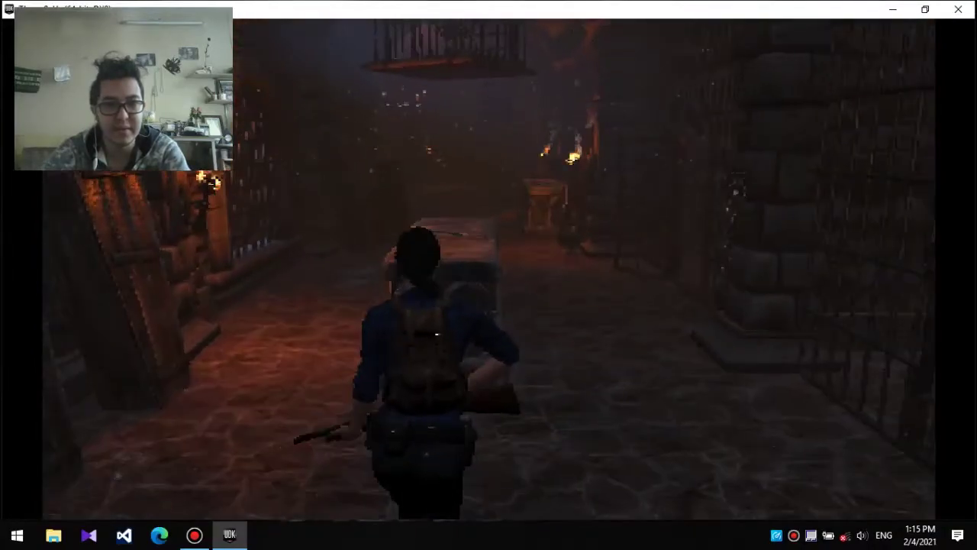
key(w)
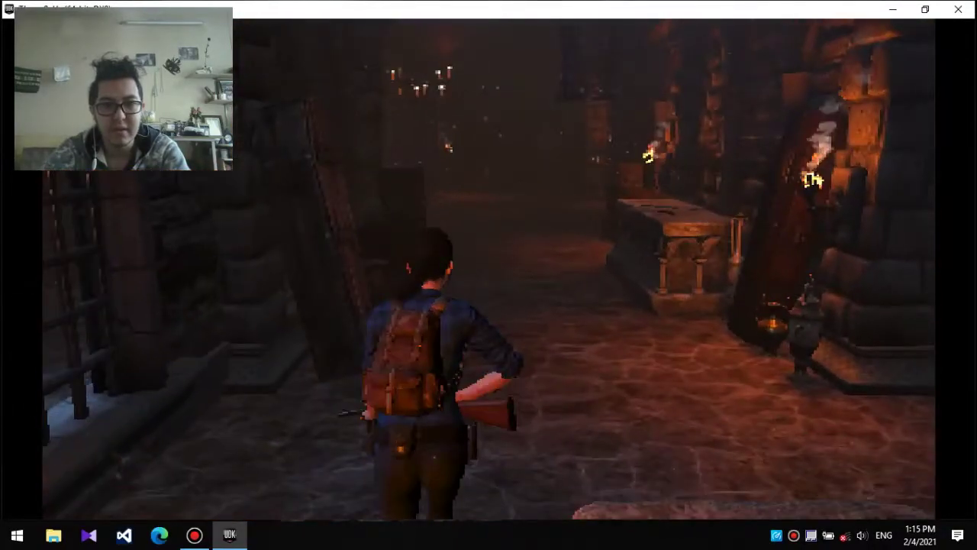
key(w)
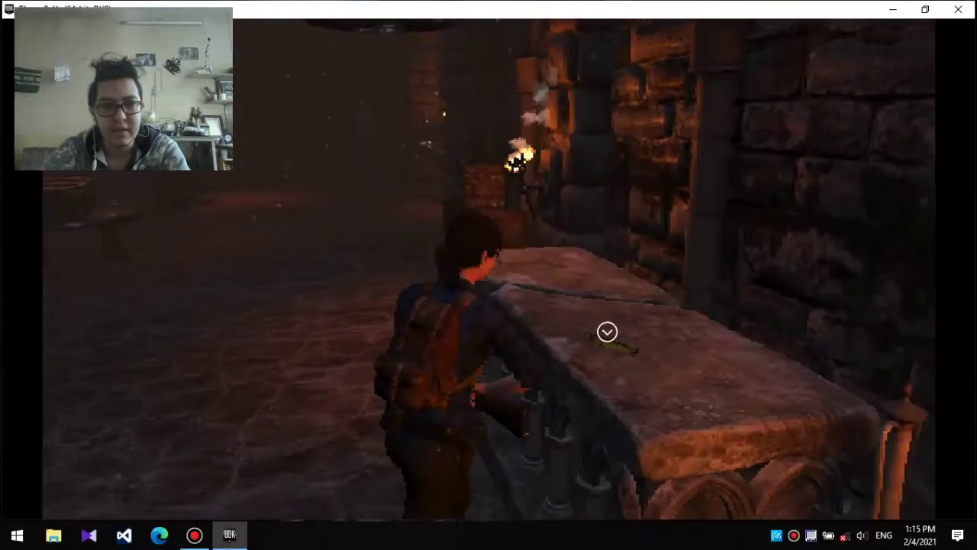
key(a)
key(w)
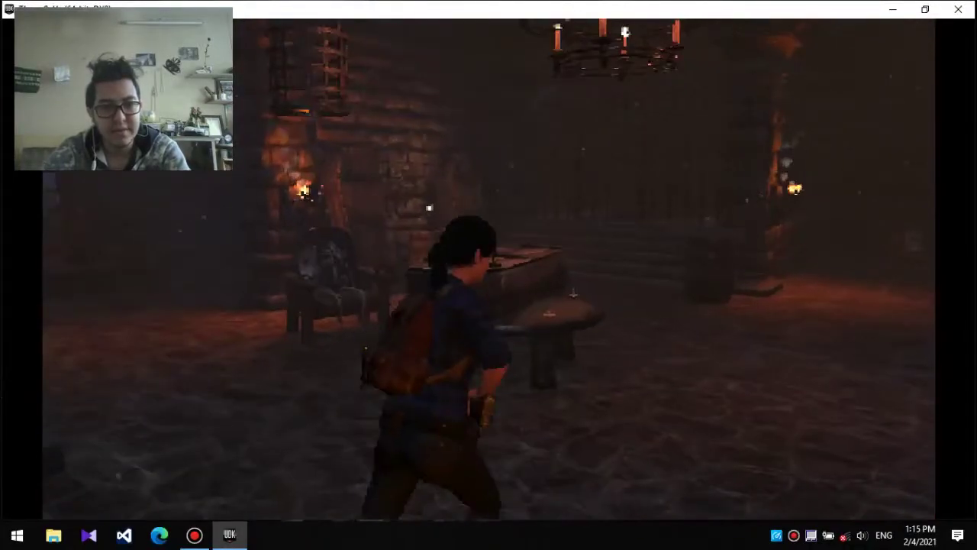
key(w)
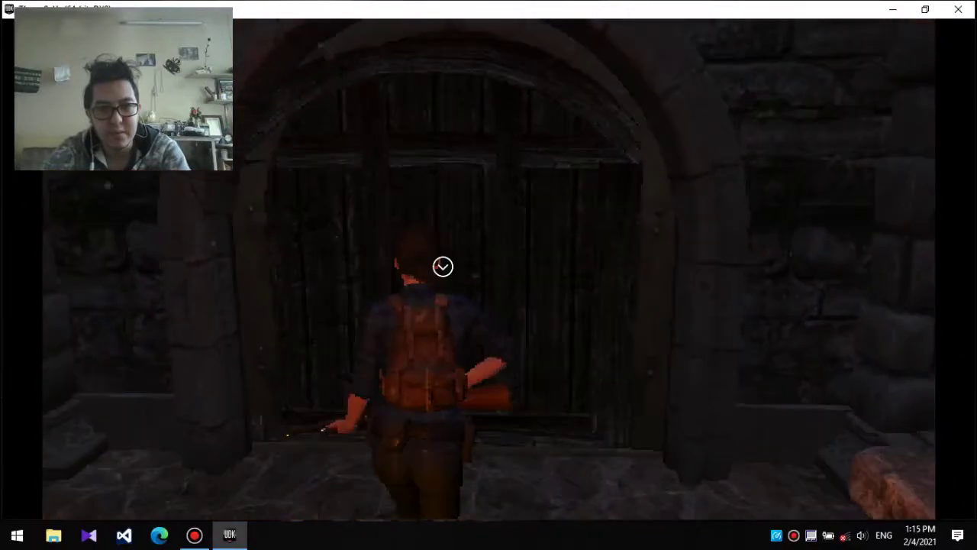
key(e)
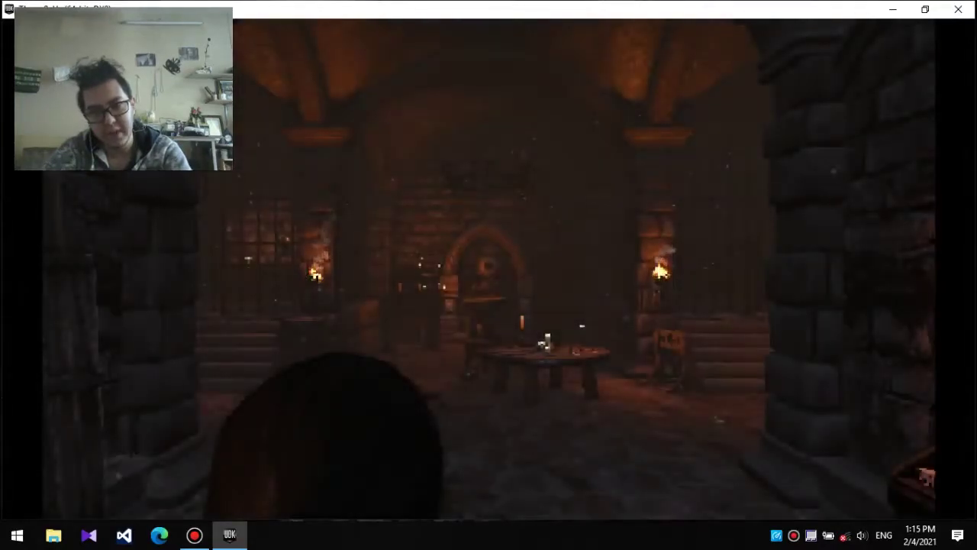
key(a)
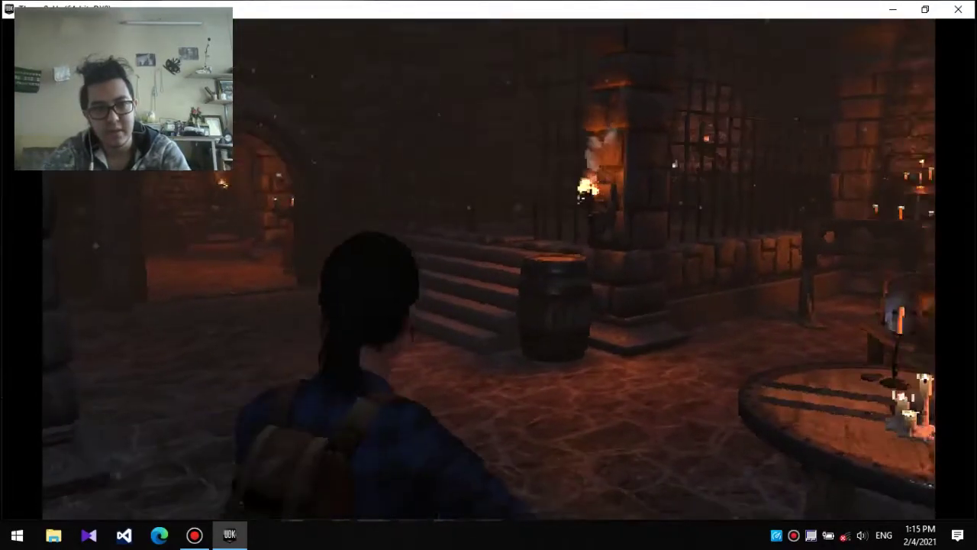
drag(488, 275, 305, 275)
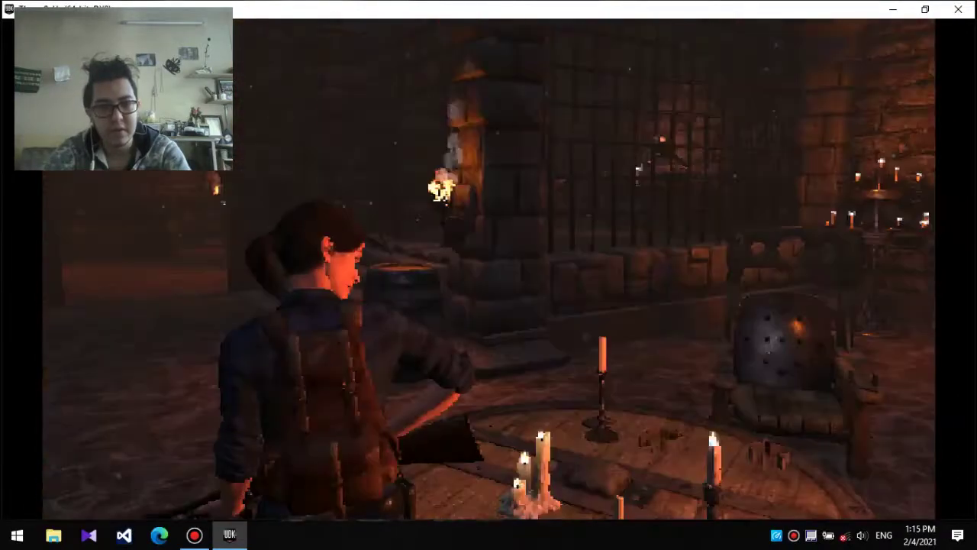
key(w)
key(w)
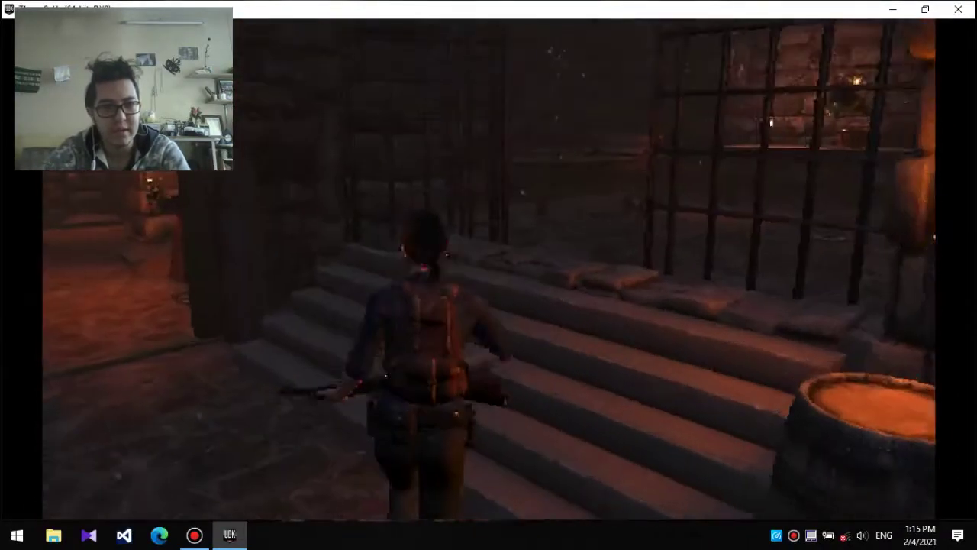
key(w)
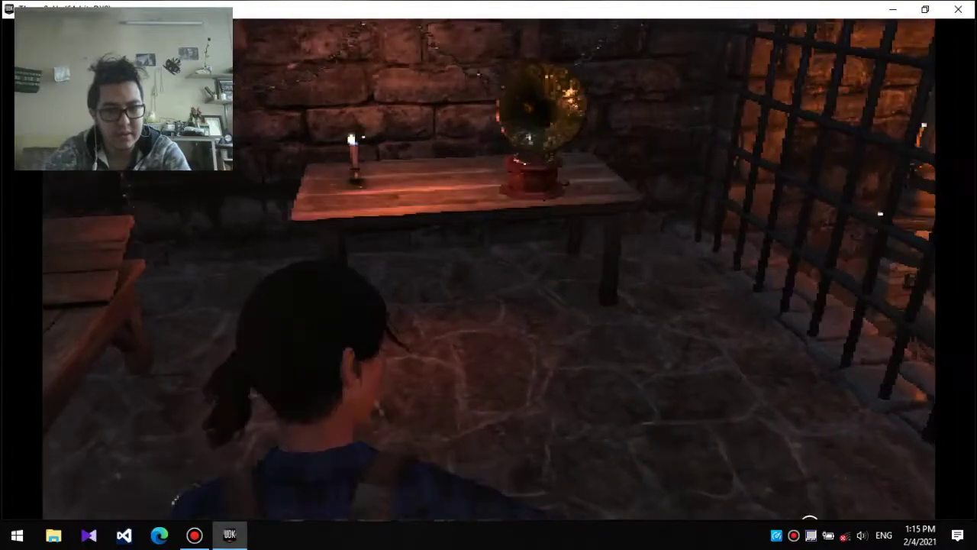
key(Tab)
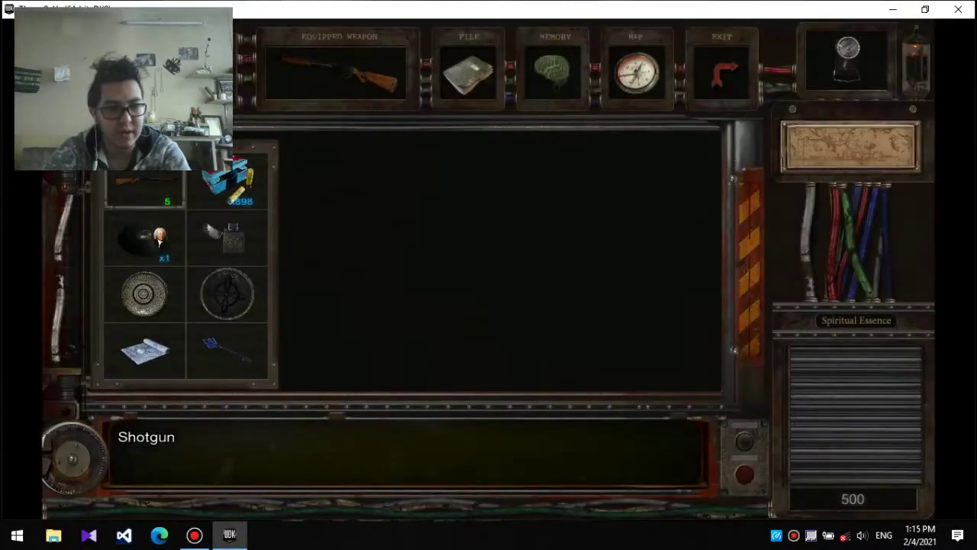
key(Tab)
key(e)
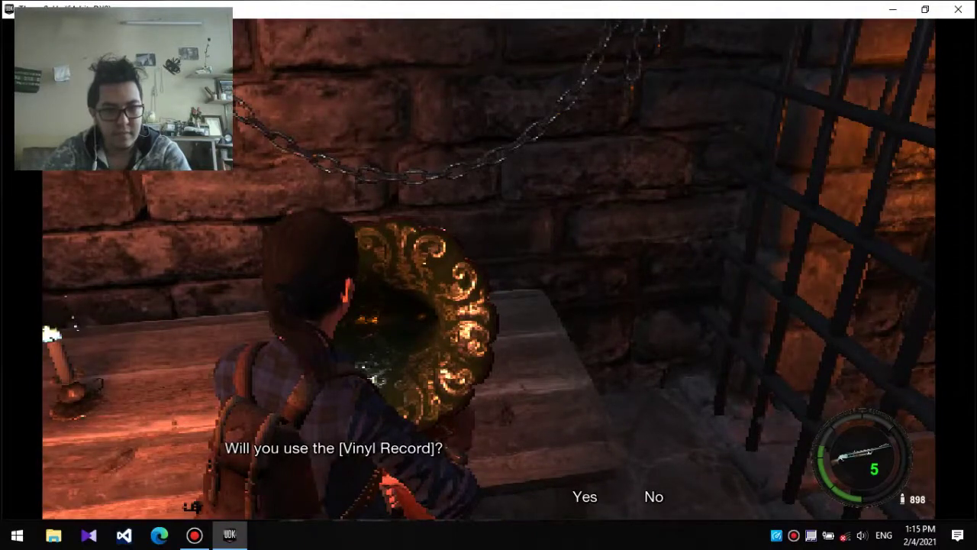
key(Return)
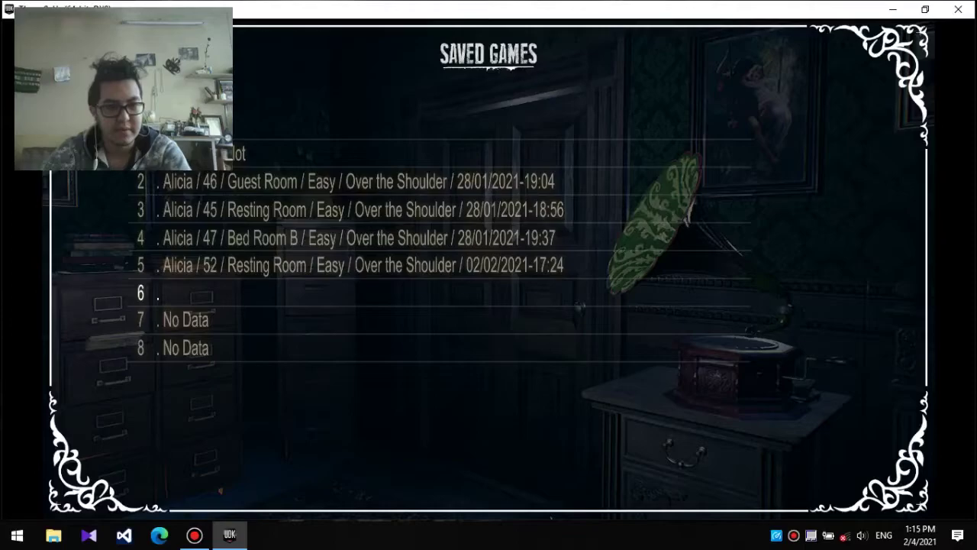
key(Escape)
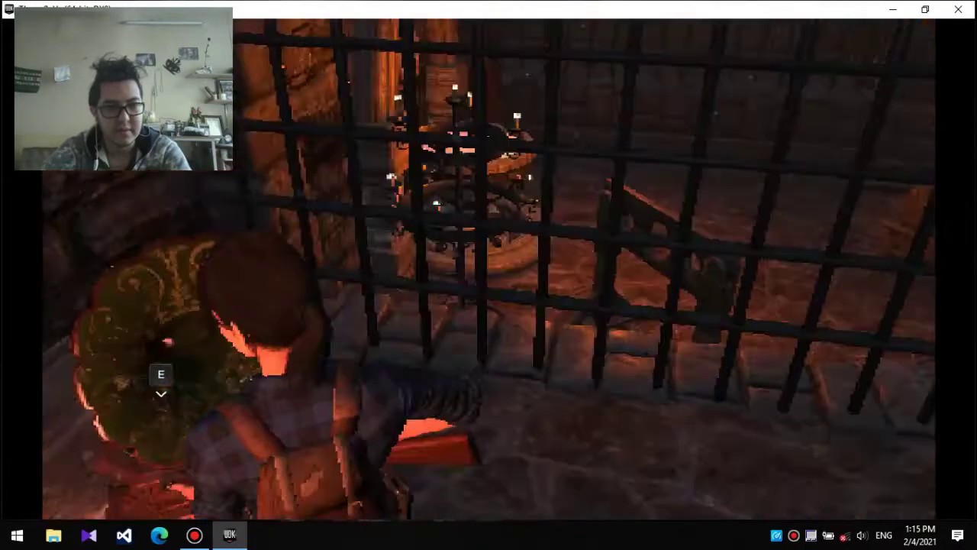
key(w)
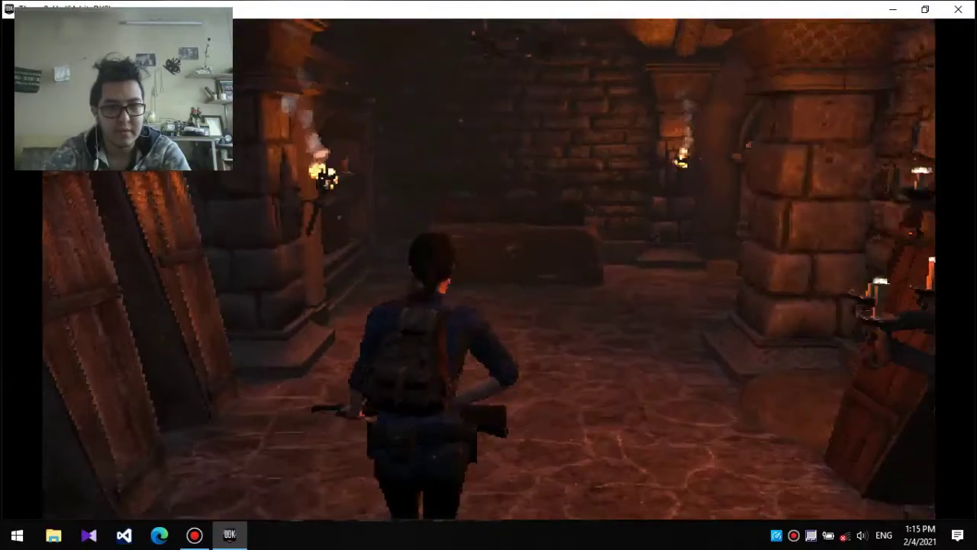
key(w)
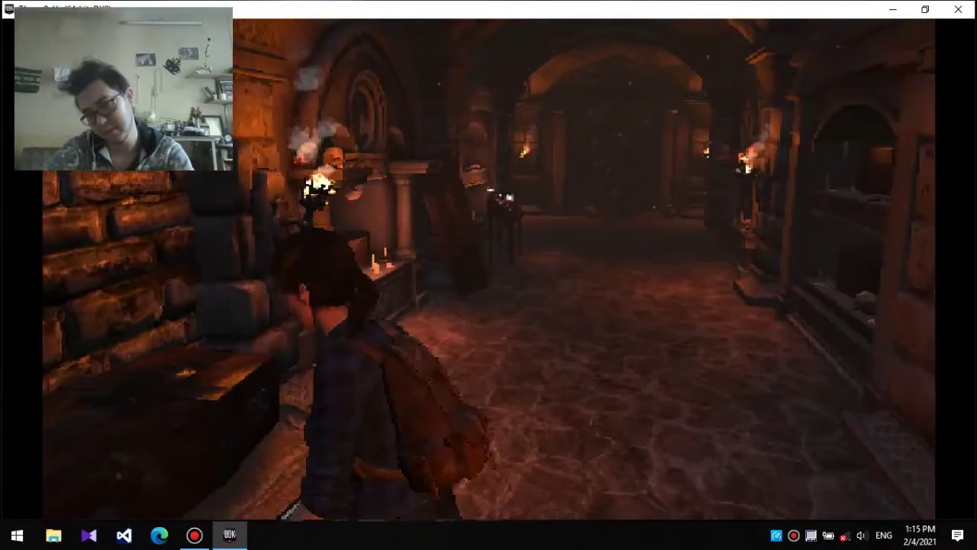
key(w)
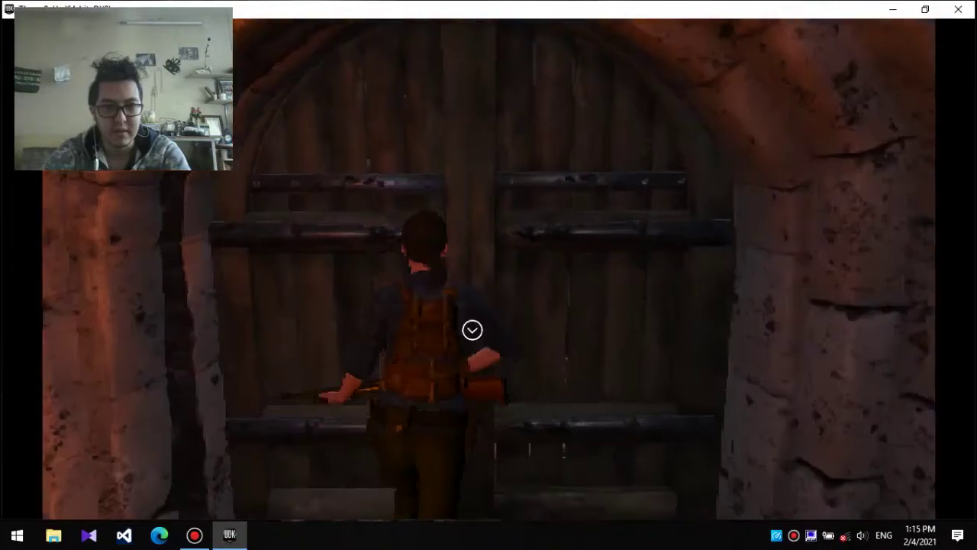
key(e)
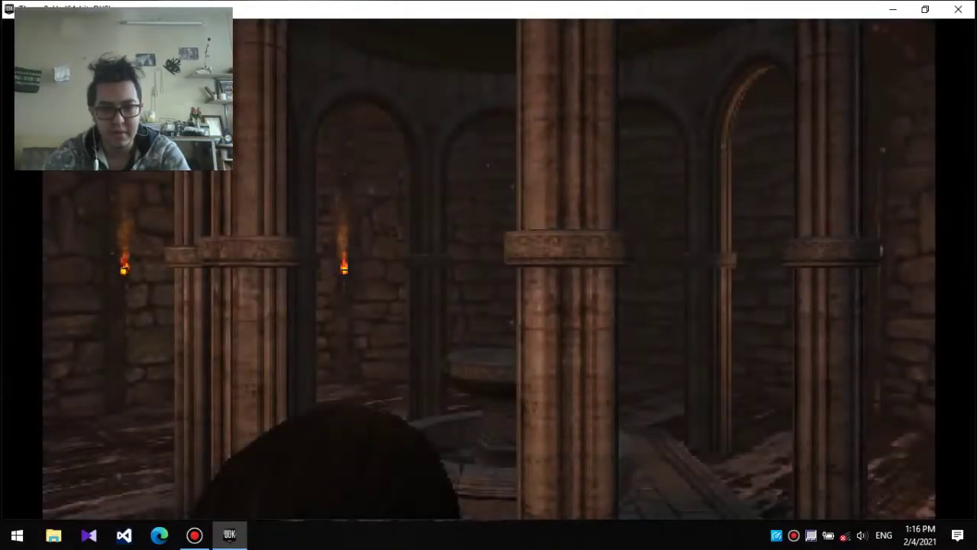
key(w)
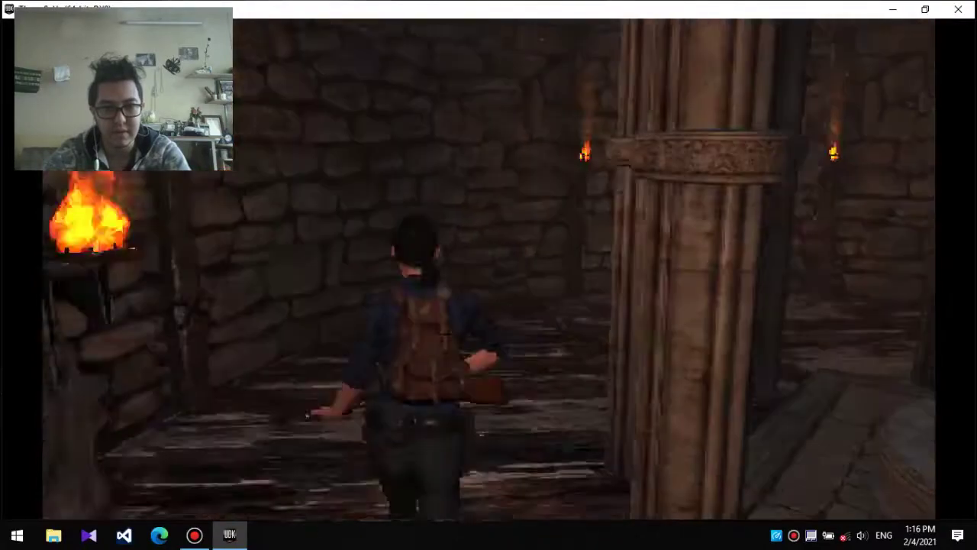
key(w)
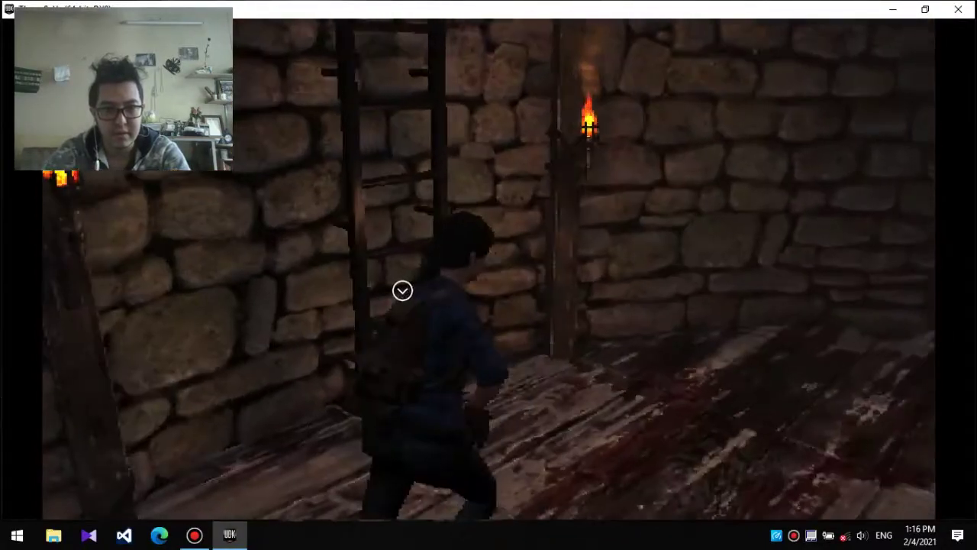
key(a)
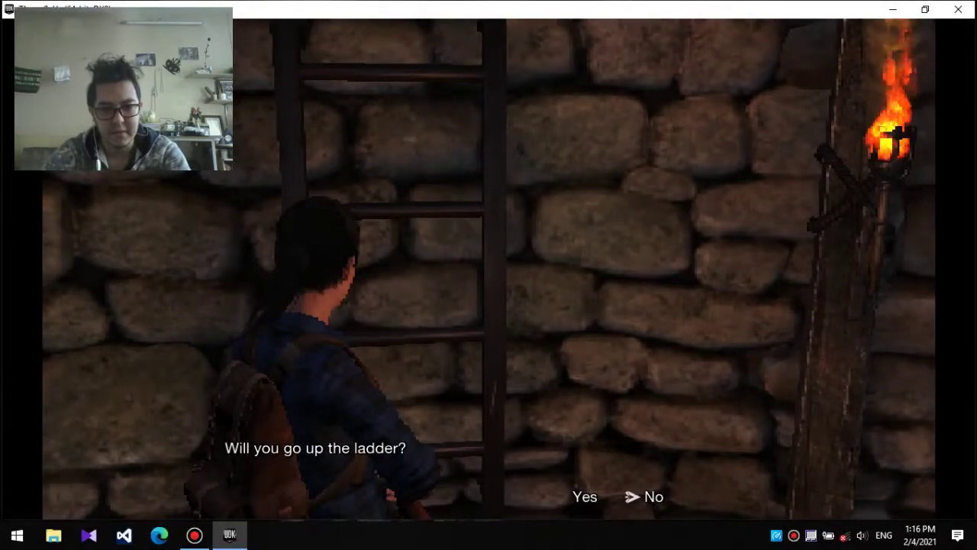
drag(489, 275, 687, 275)
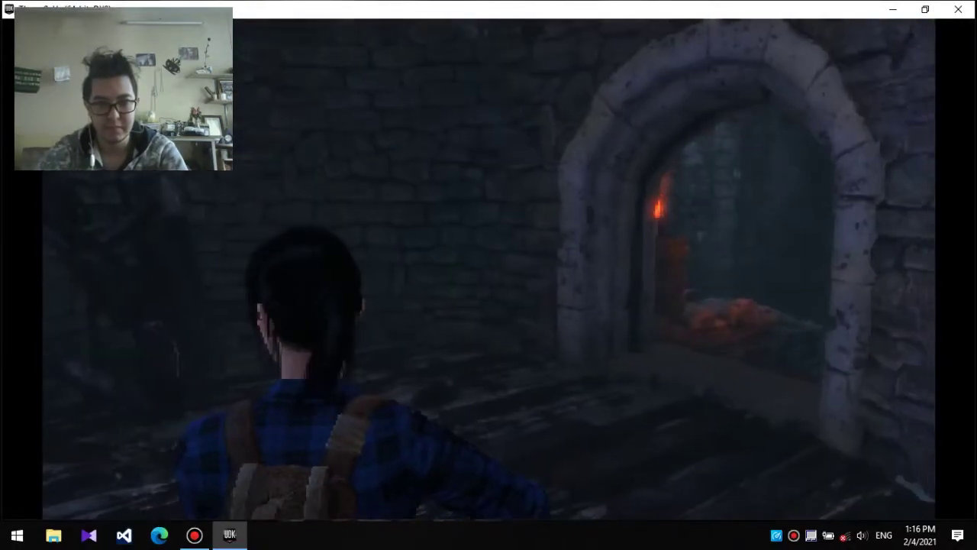
key(w)
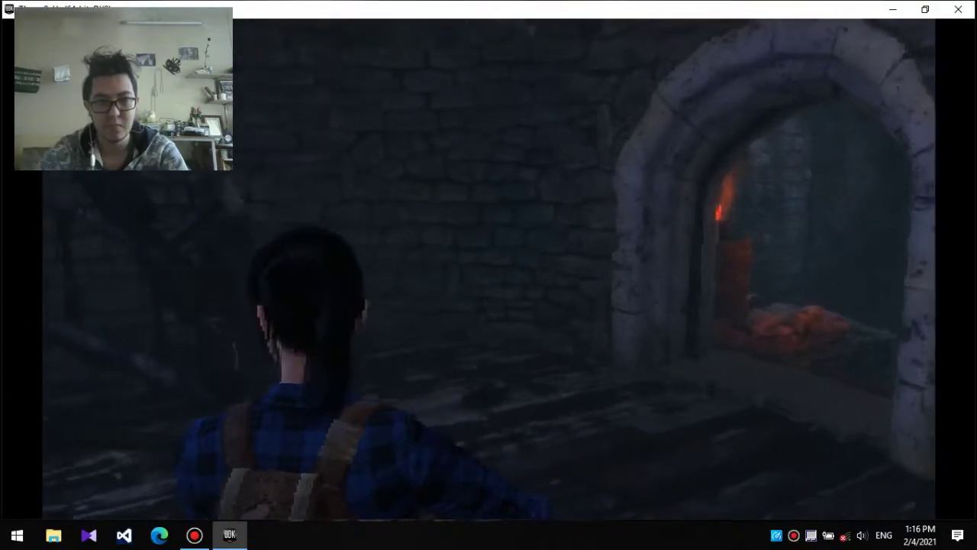
drag(488, 274, 306, 275)
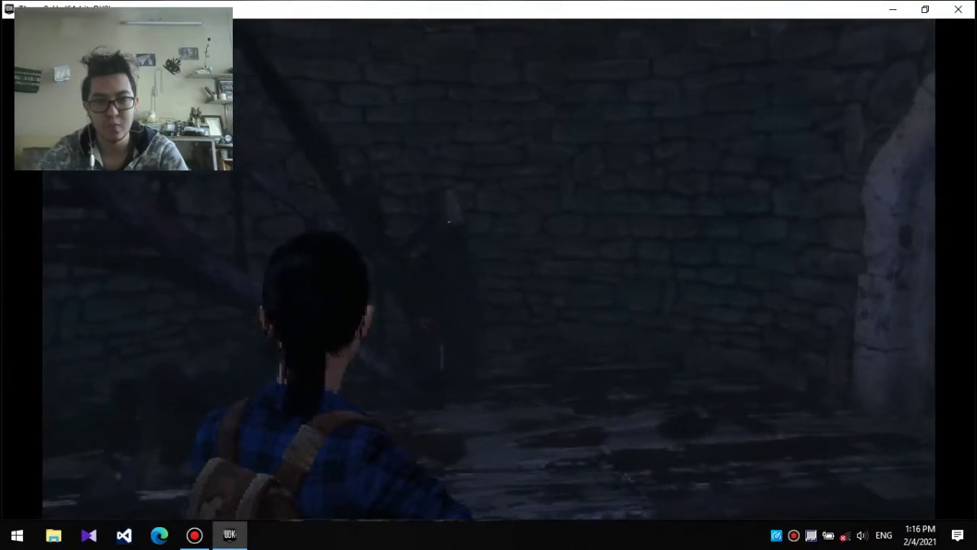
key(d)
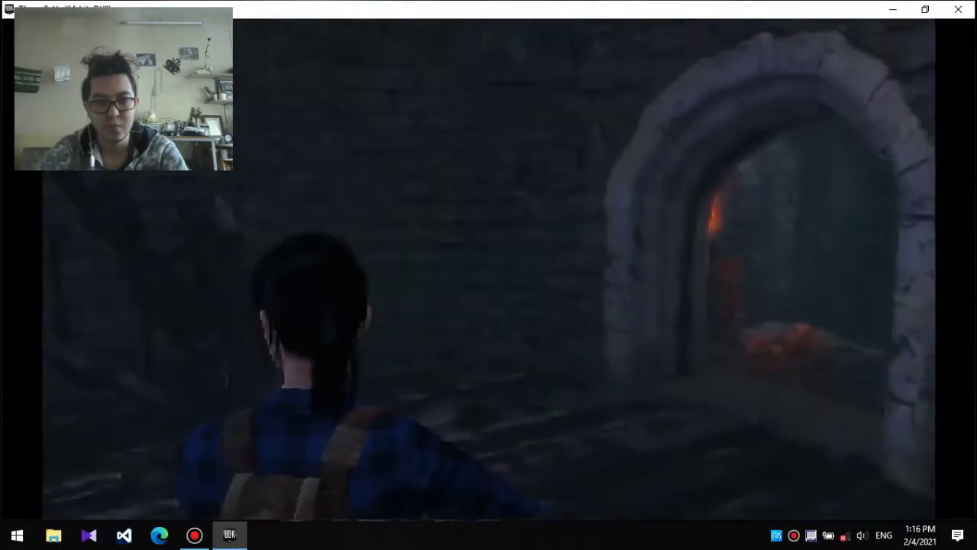
right_click(489, 275)
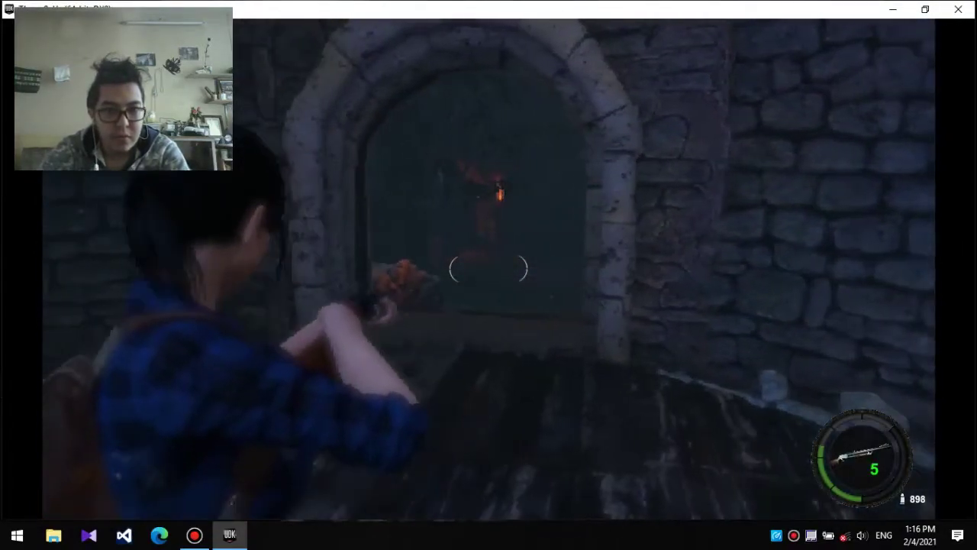
drag(488, 275, 336, 275)
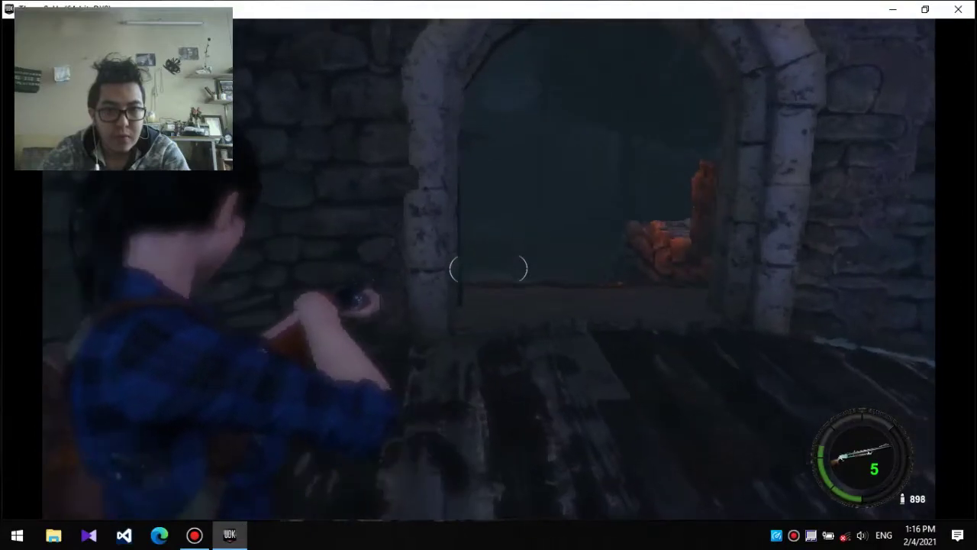
key(Escape)
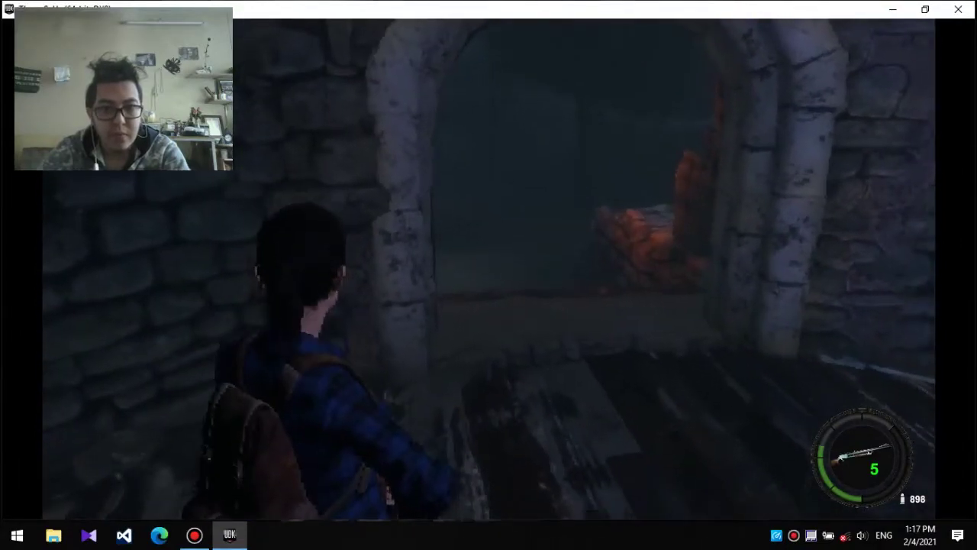
right_click(489, 275)
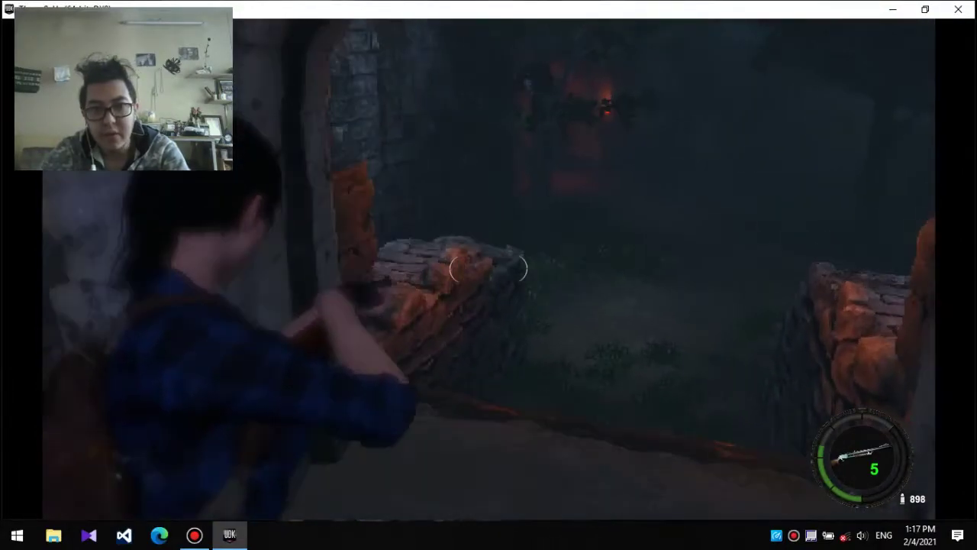
mouse_move(489, 275)
mouse_down()
mouse_move(641, 275)
mouse_move(336, 275)
mouse_up()
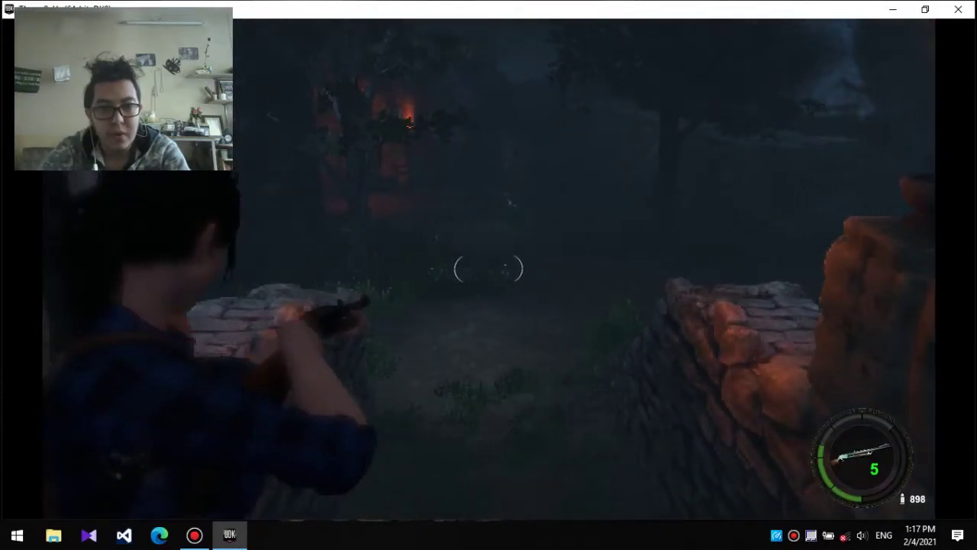
click(488, 267)
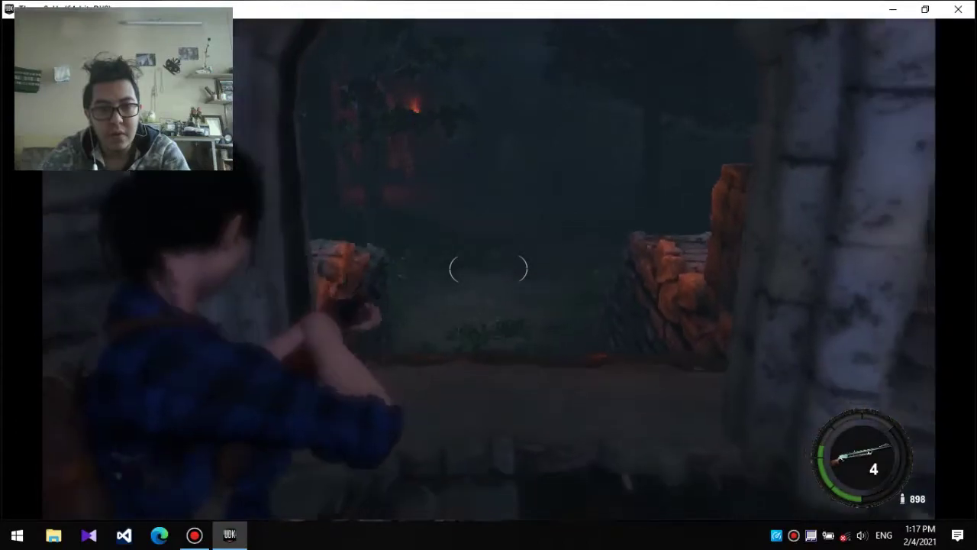
key(Escape)
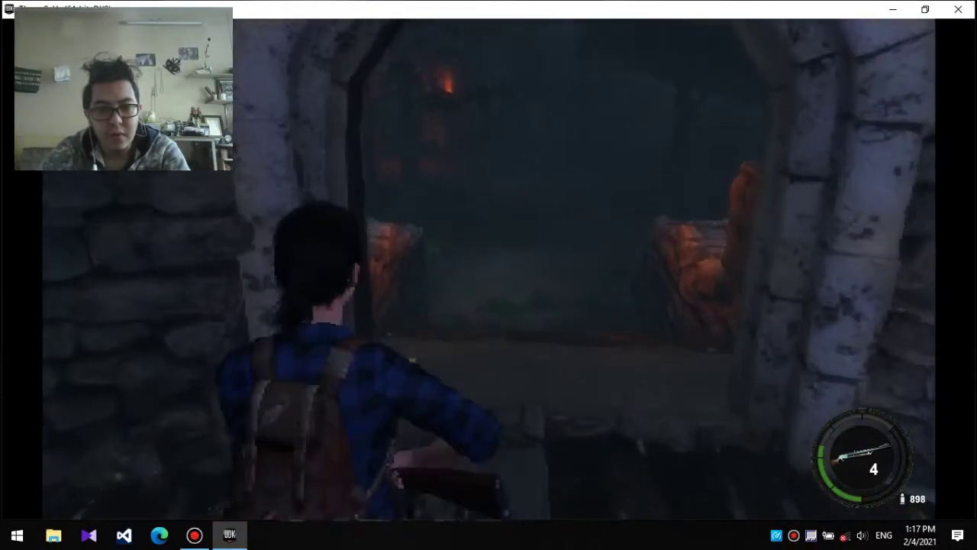
key(w)
key(w)
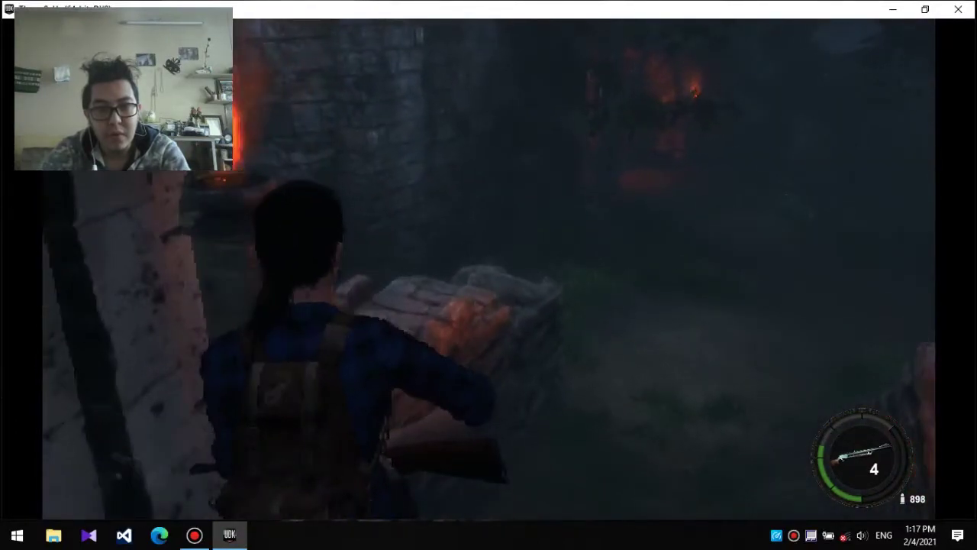
key(w)
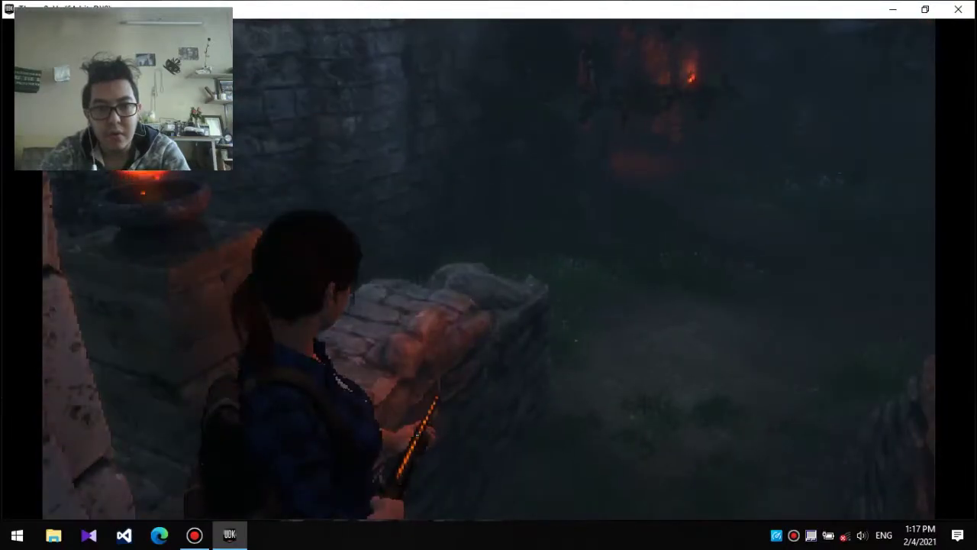
key(w)
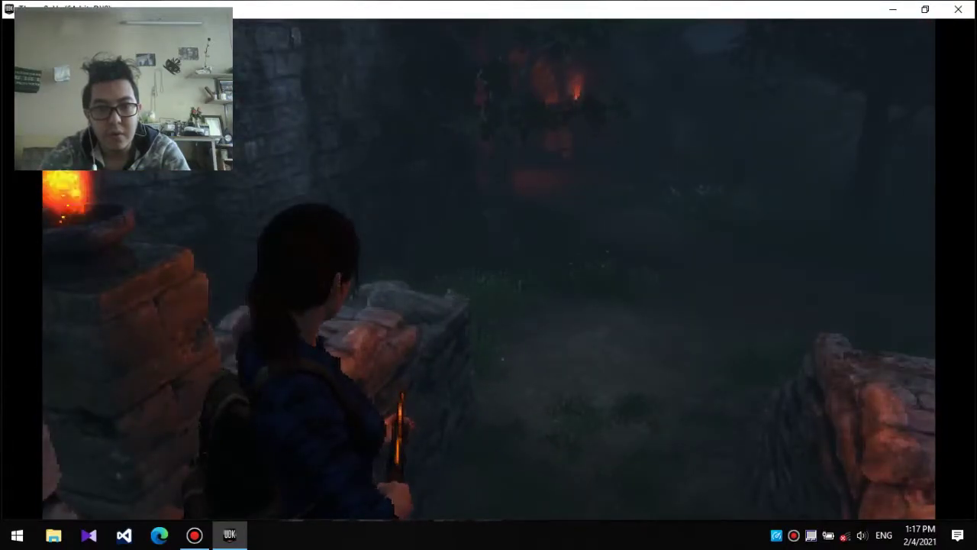
key(w)
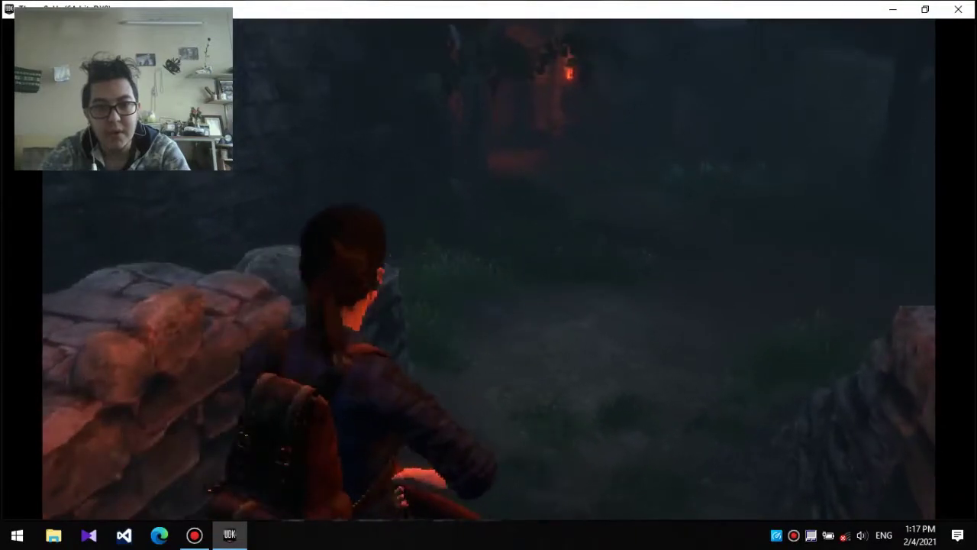
key(w)
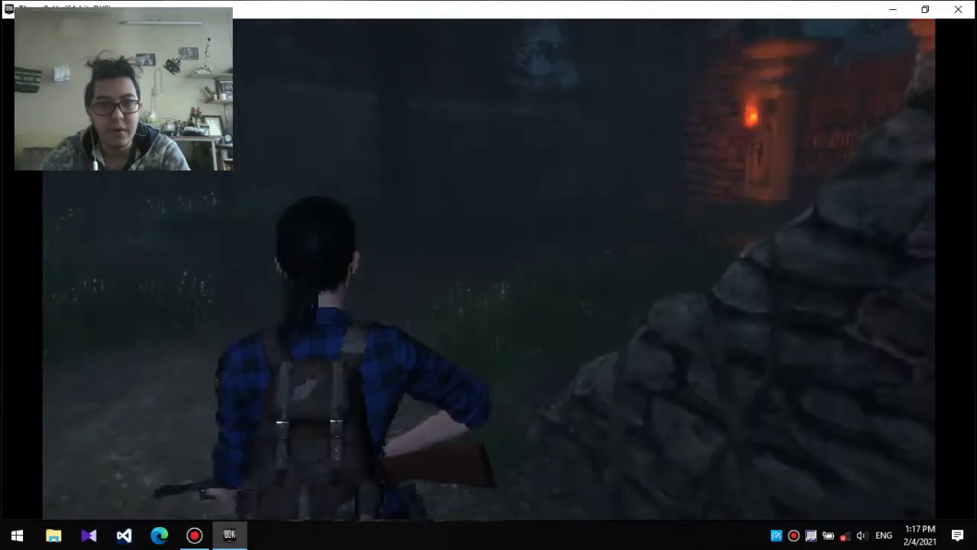
key(w)
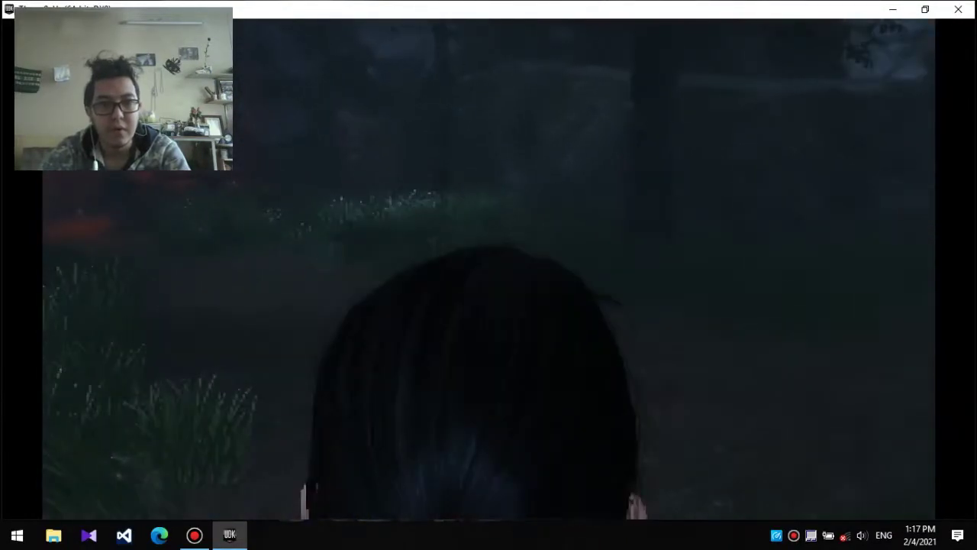
key(w)
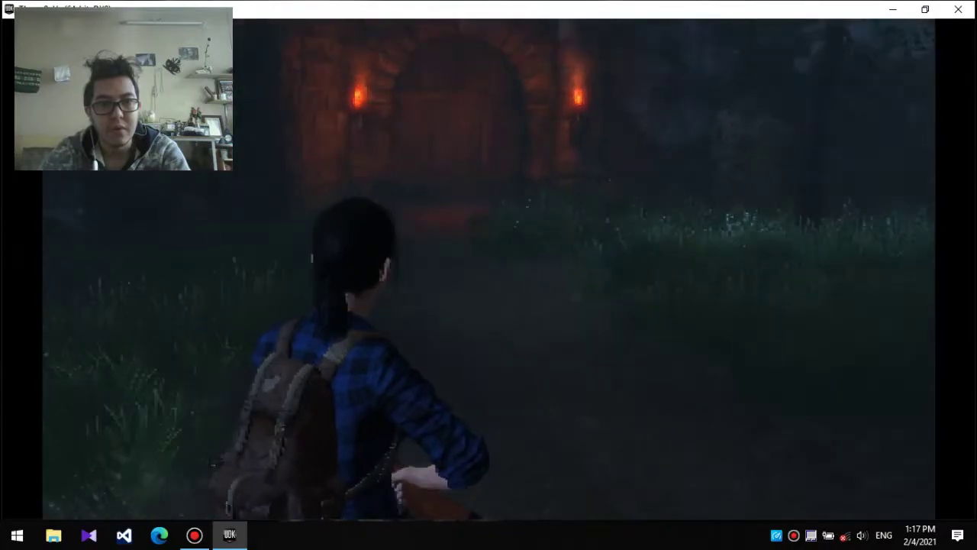
key(w)
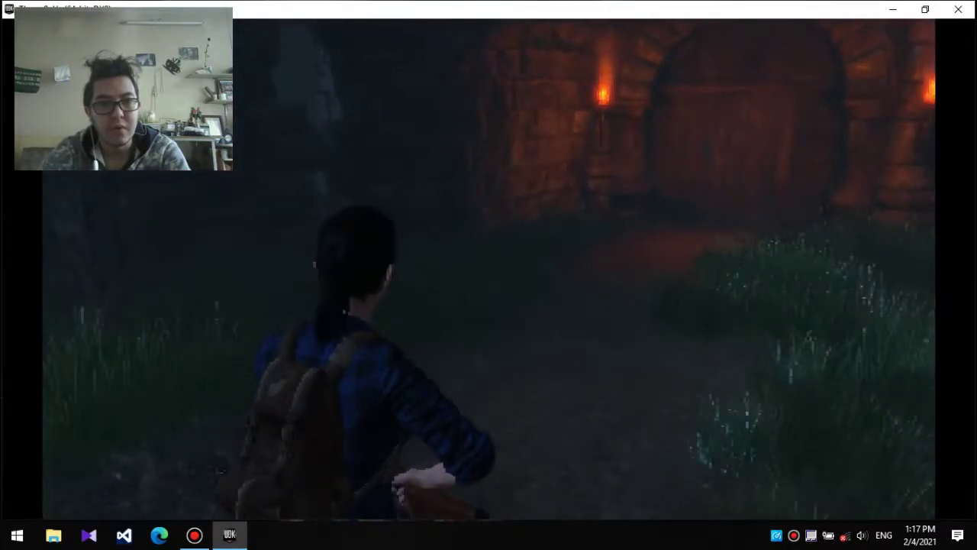
key(a)
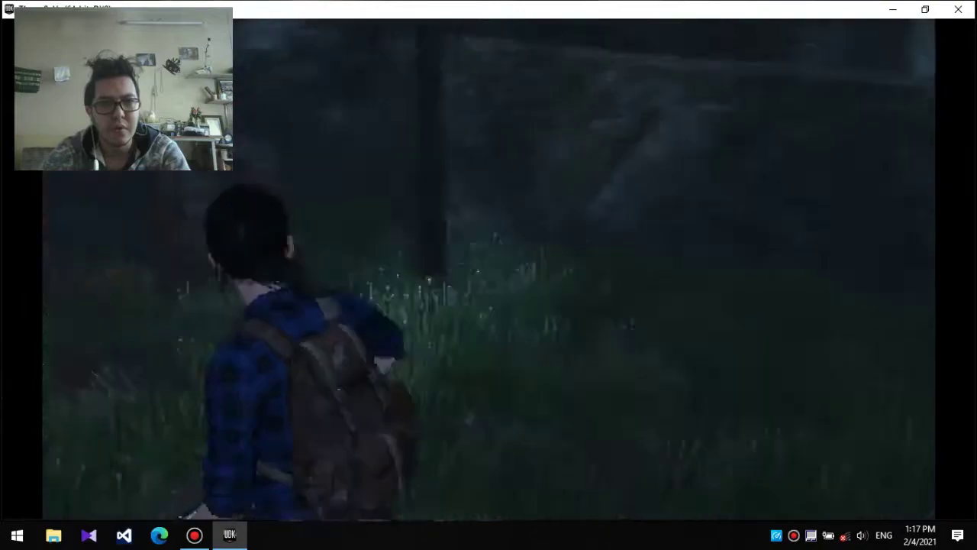
key(d)
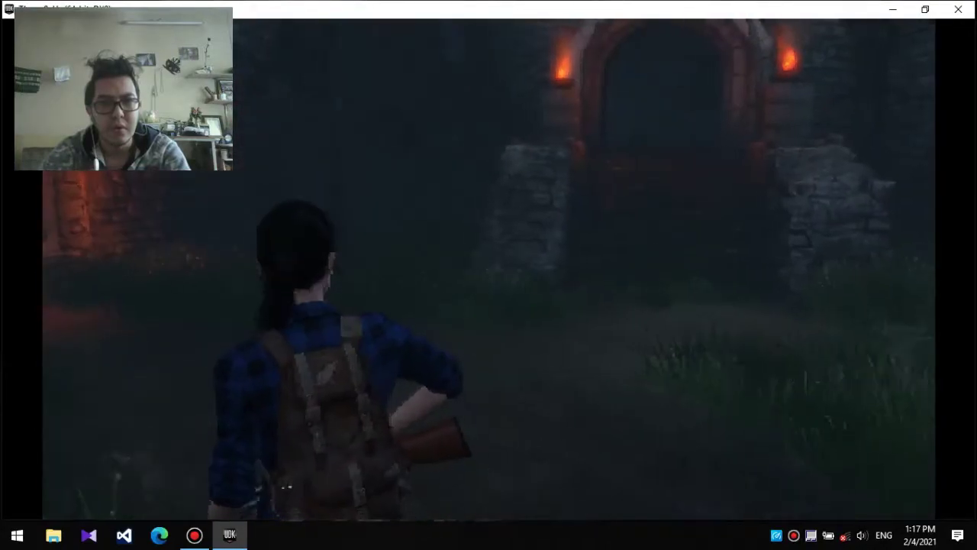
key(a)
key(d)
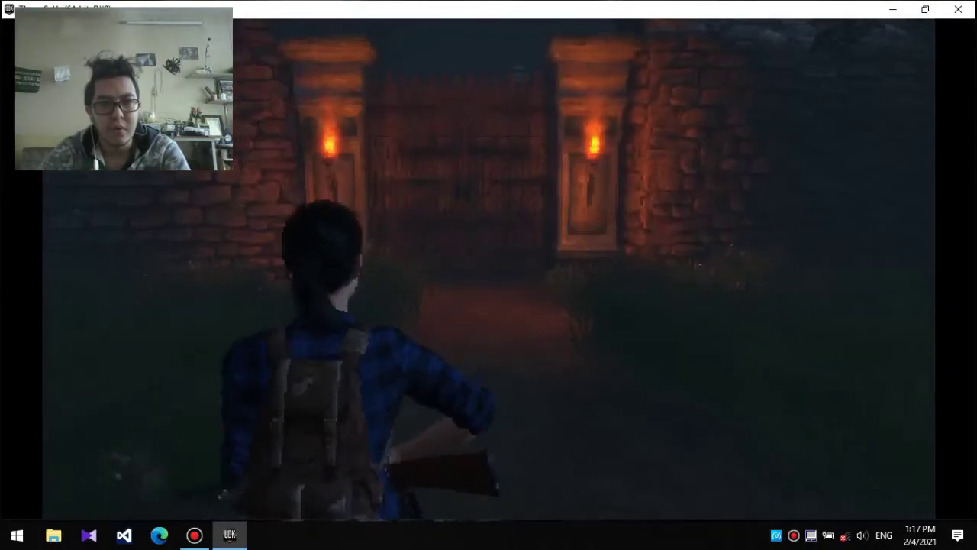
key(a)
key(a)
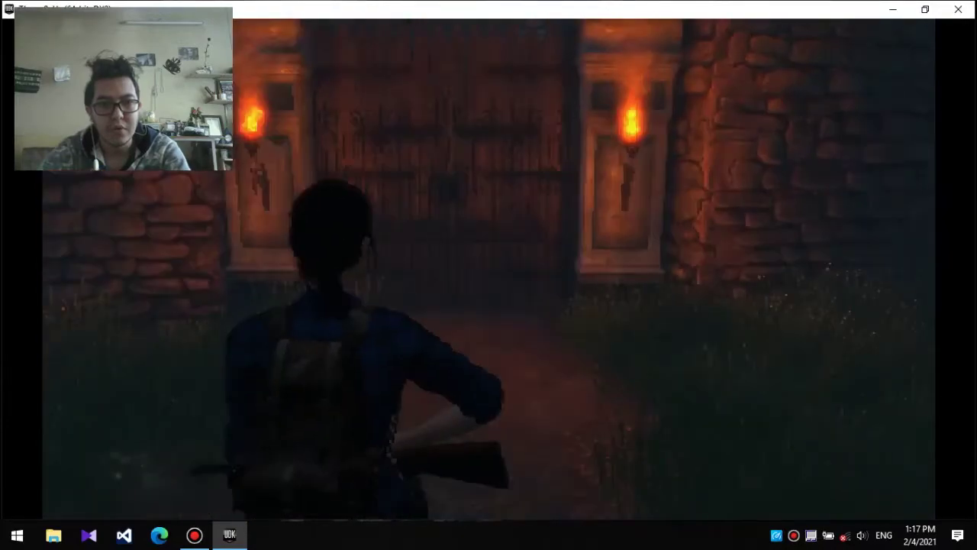
key(w)
key(w)
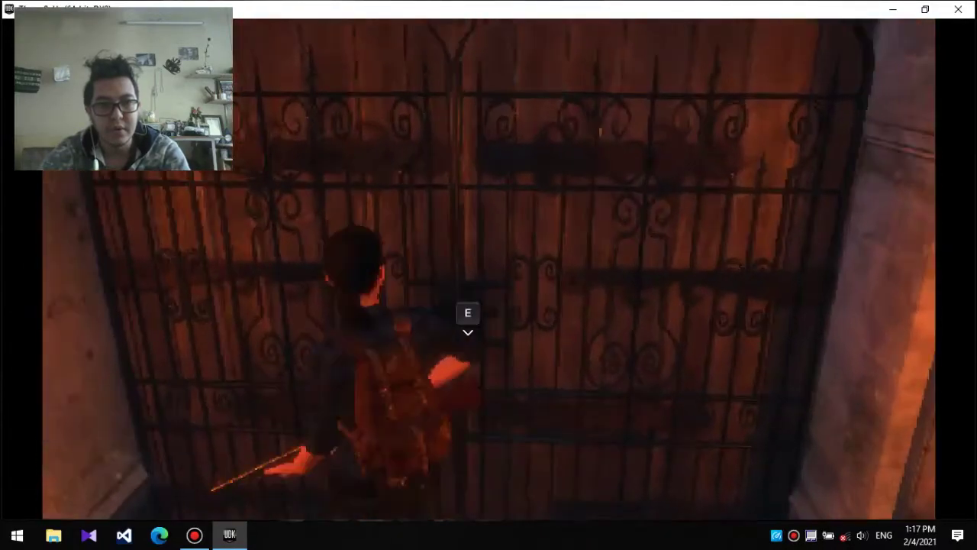
key(e)
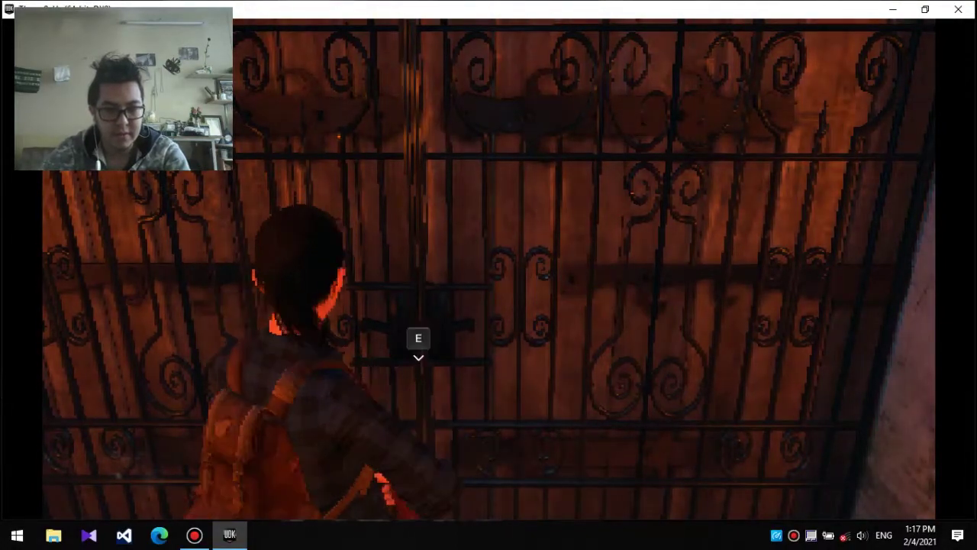
key(d)
key(d)
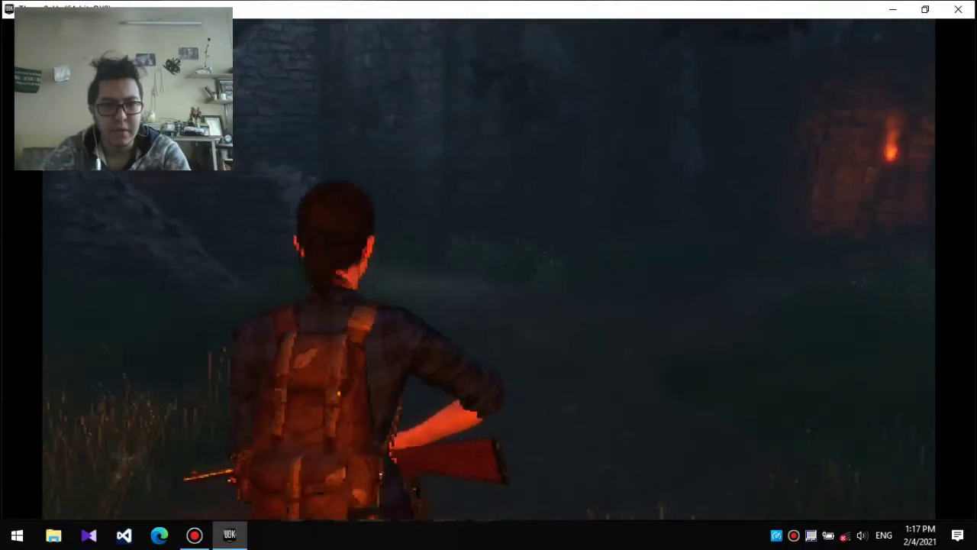
key(w)
right_click(488, 274)
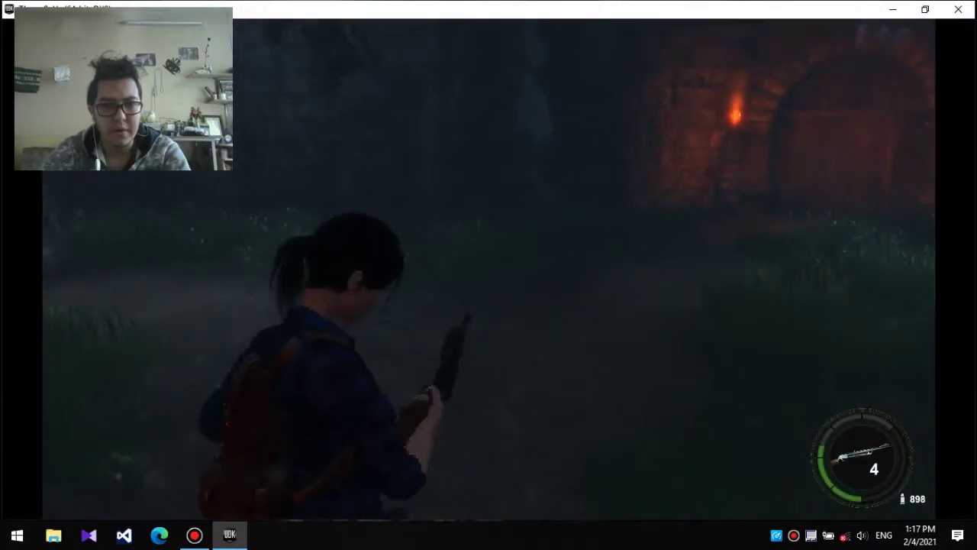
key(a)
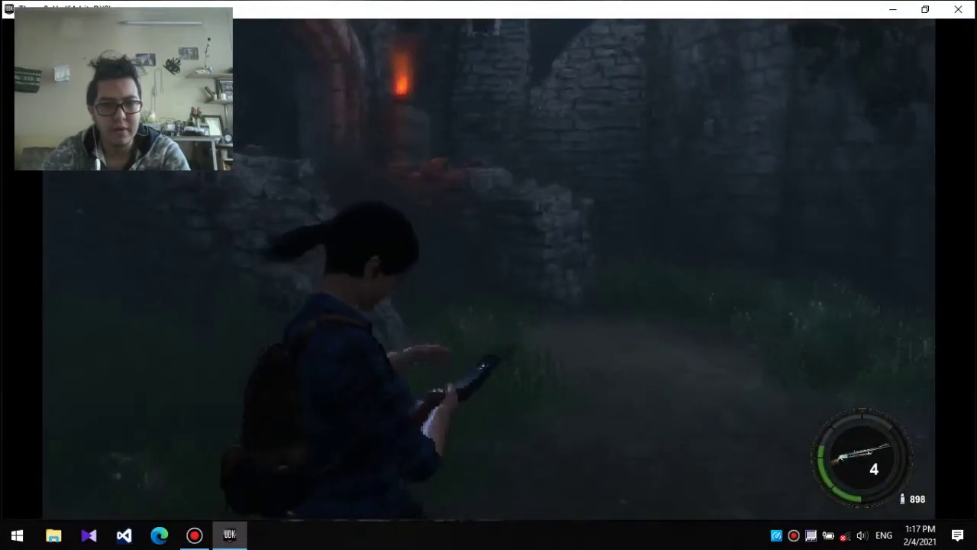
key(d)
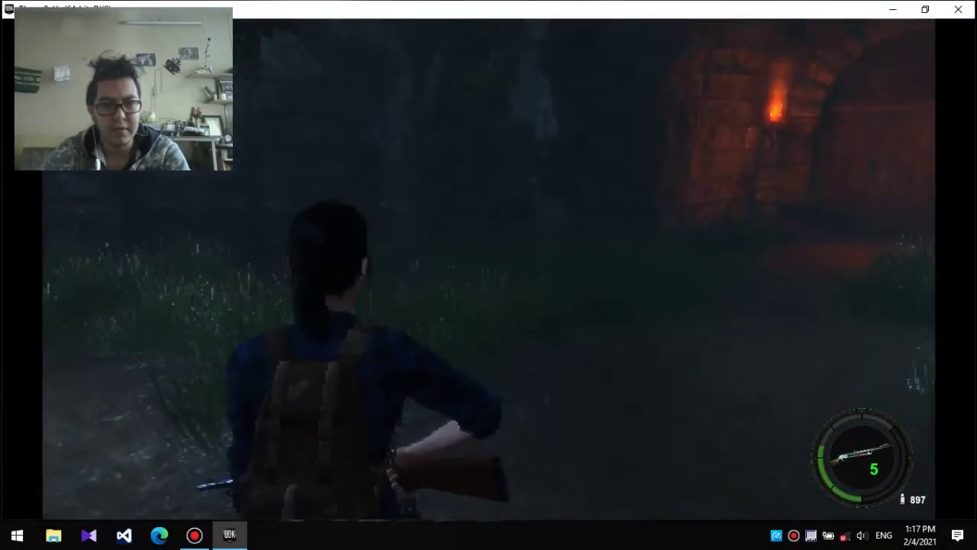
key(Tab)
key(Tab)
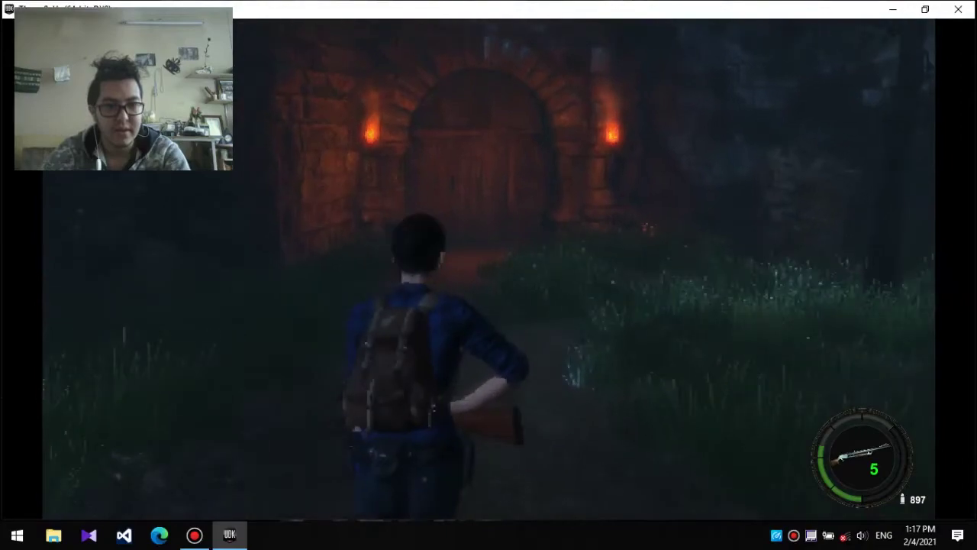
key(w)
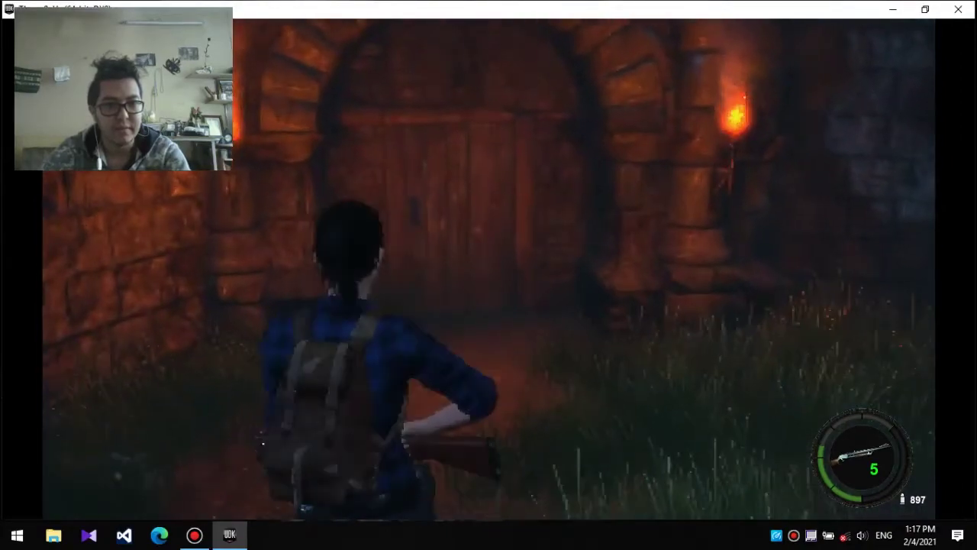
key(Tab)
key(Tab)
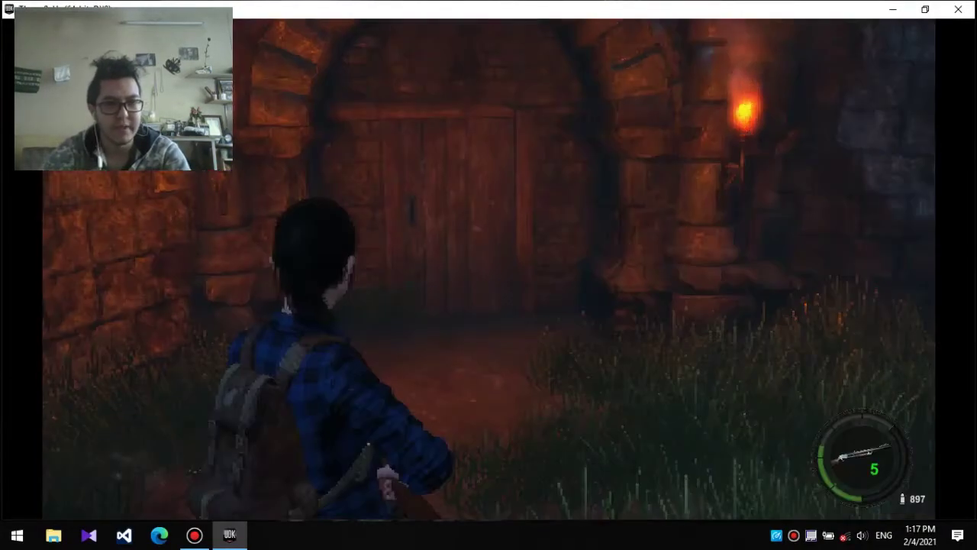
key(w)
key(e)
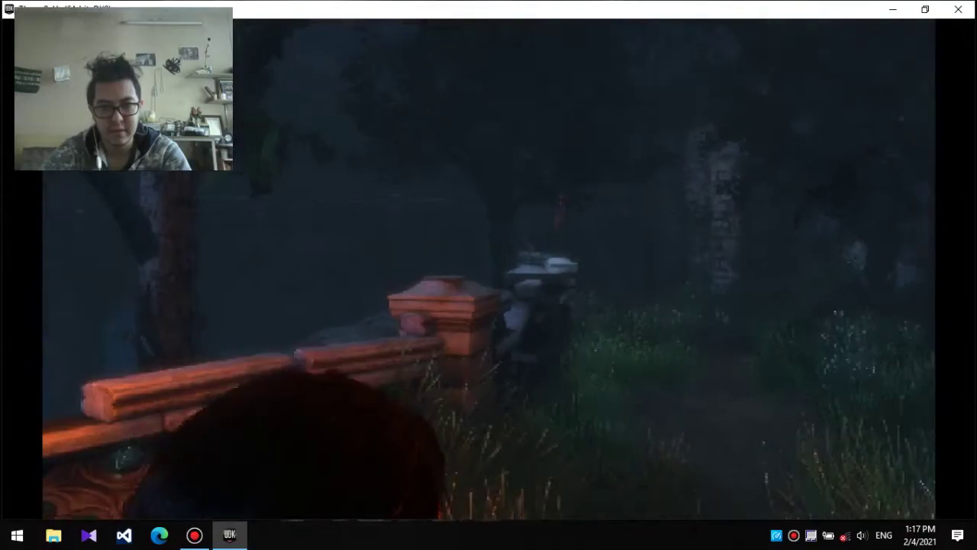
key(w)
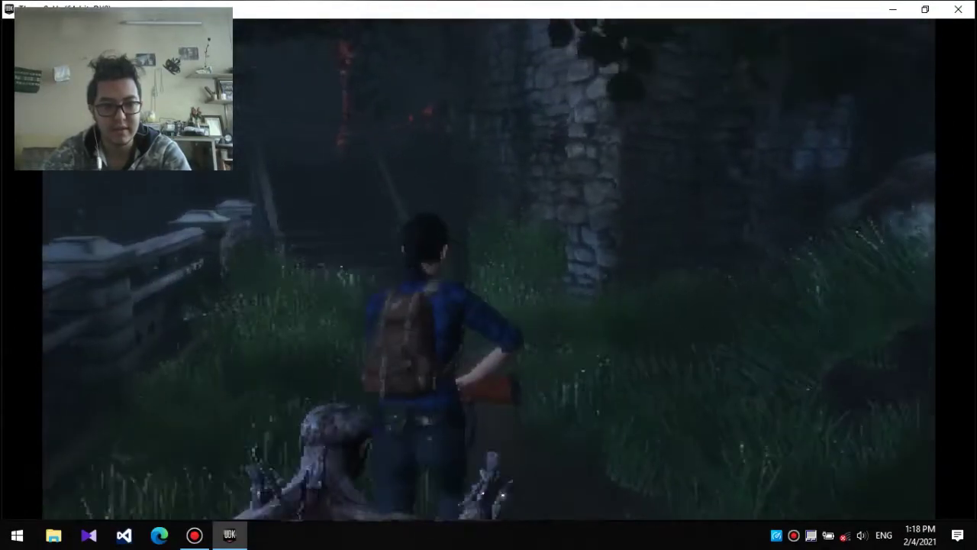
key(w)
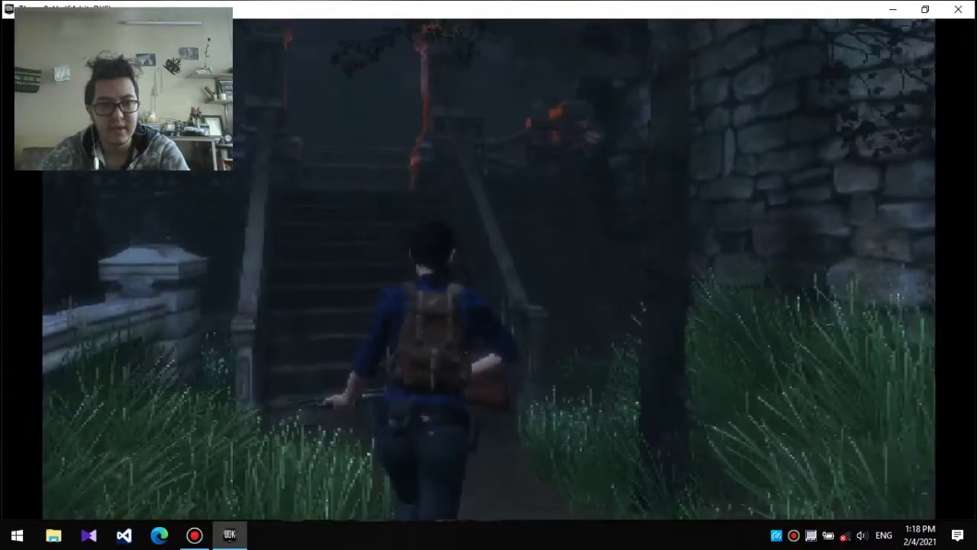
key(w)
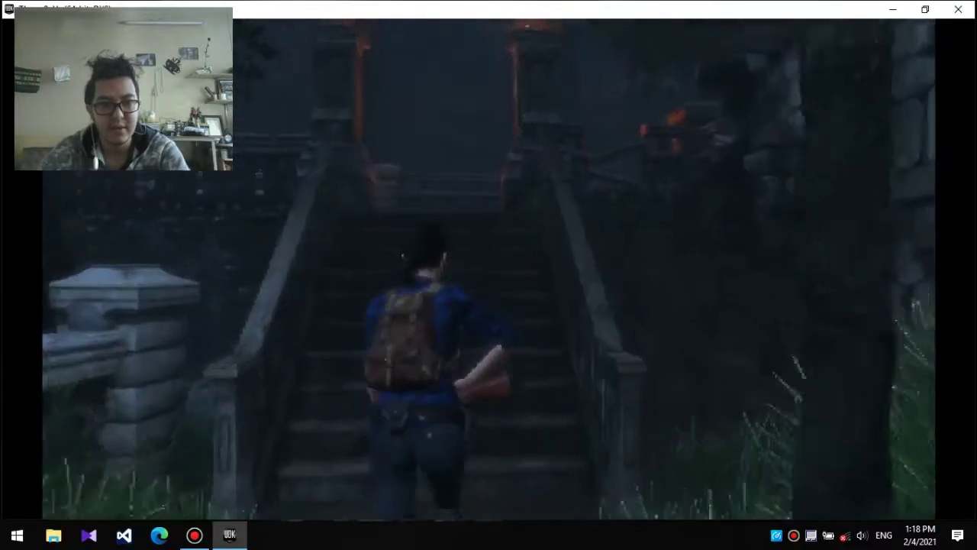
key(w)
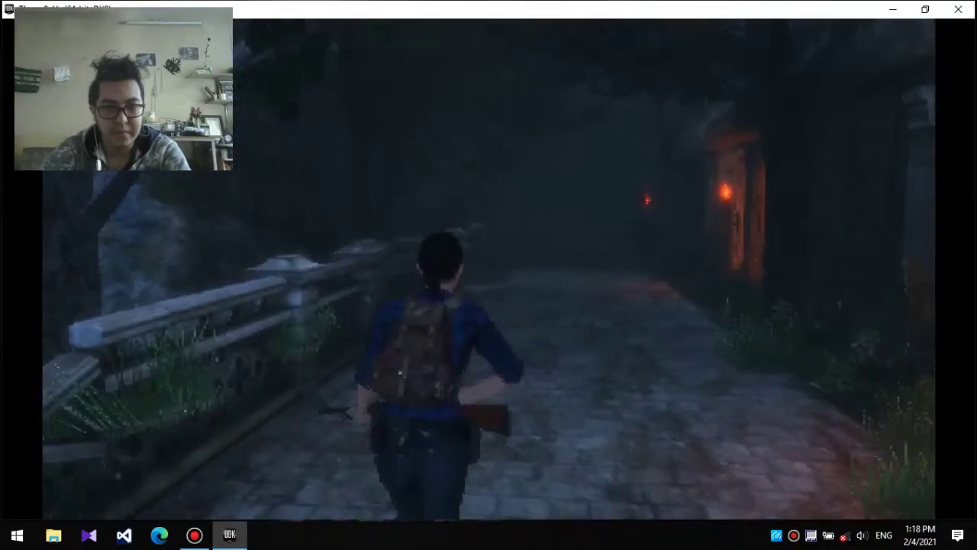
key(w)
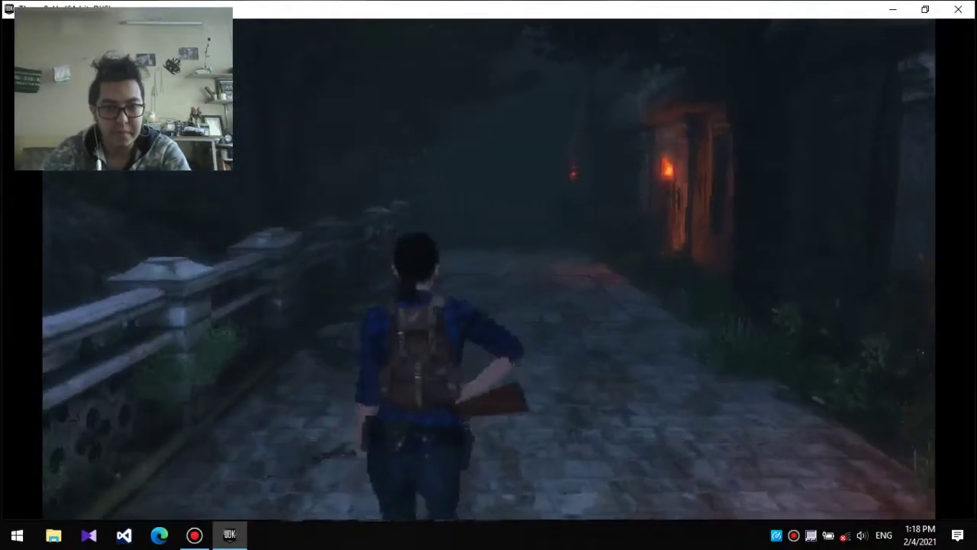
key(w)
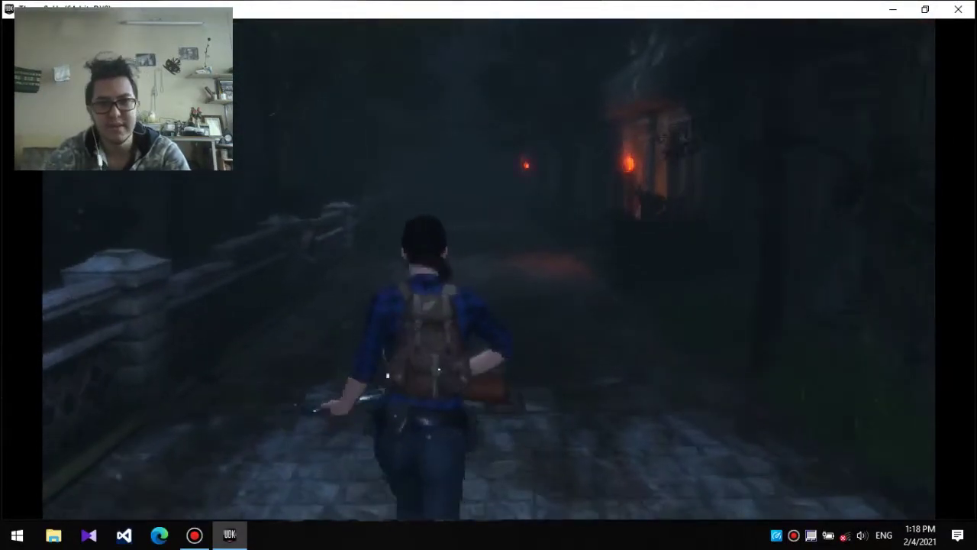
key(w)
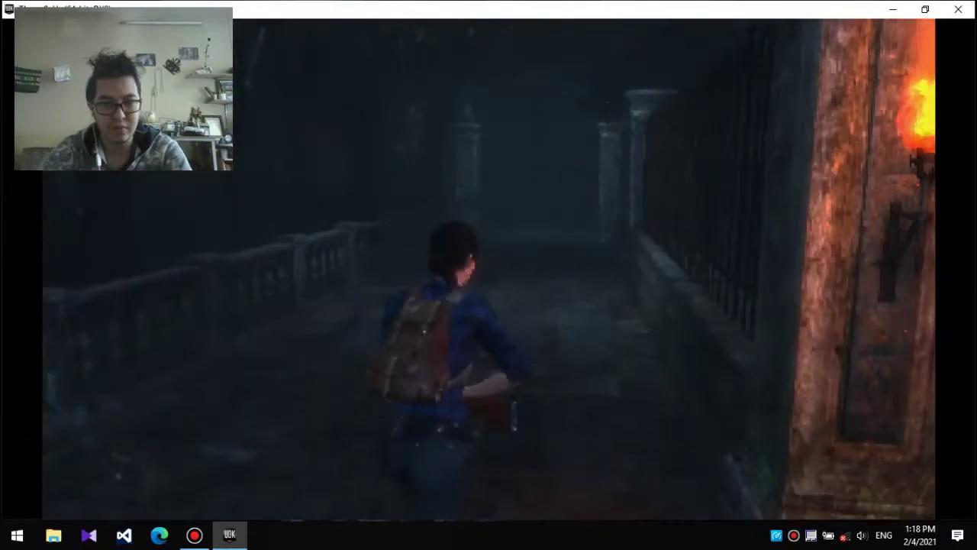
key(w)
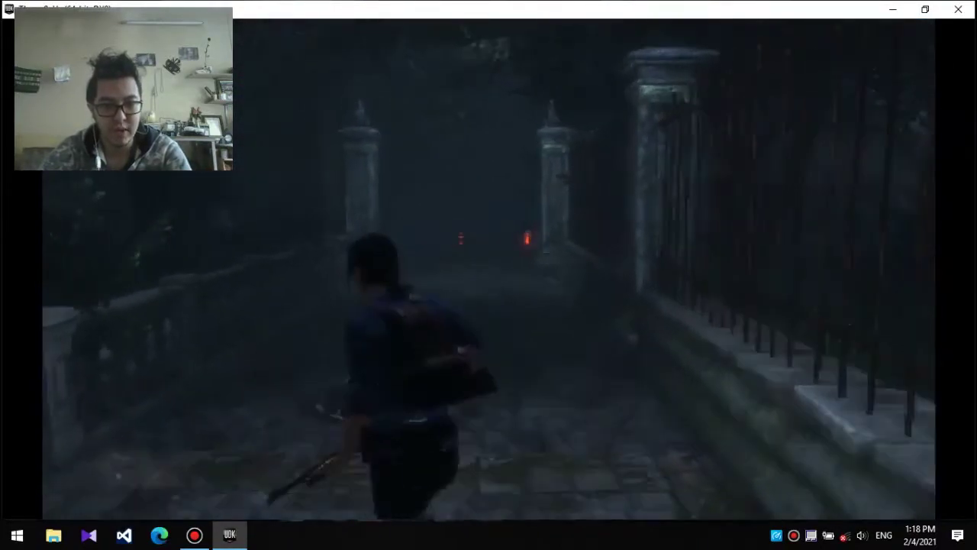
key(w)
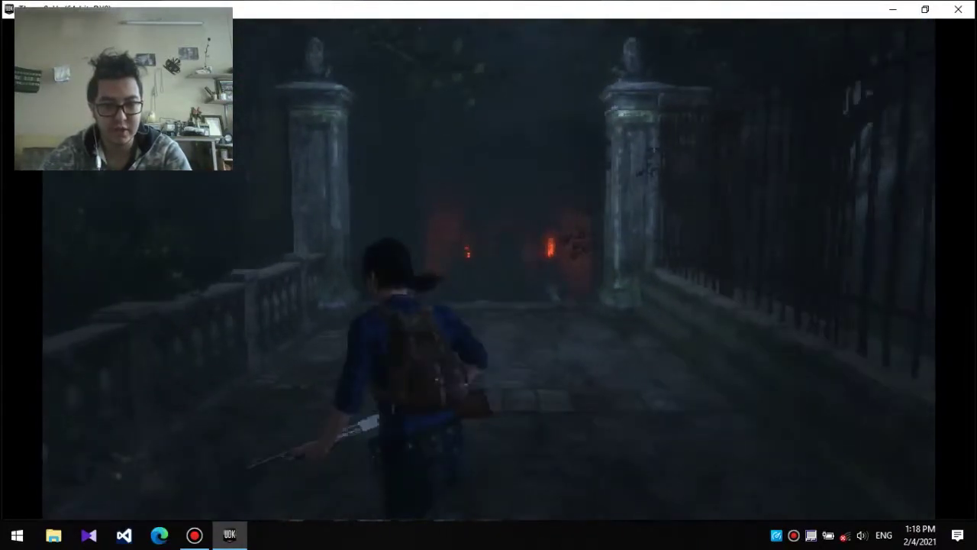
key(w)
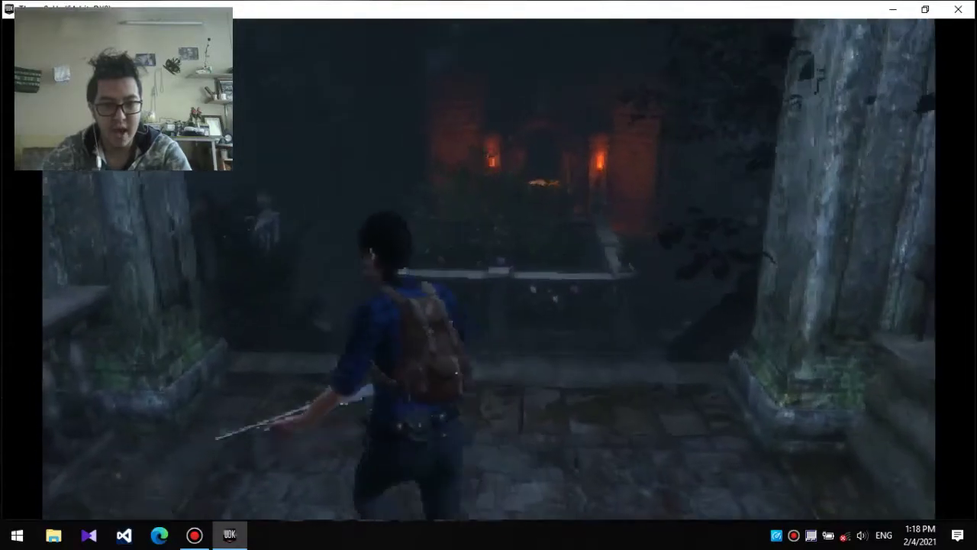
key(w)
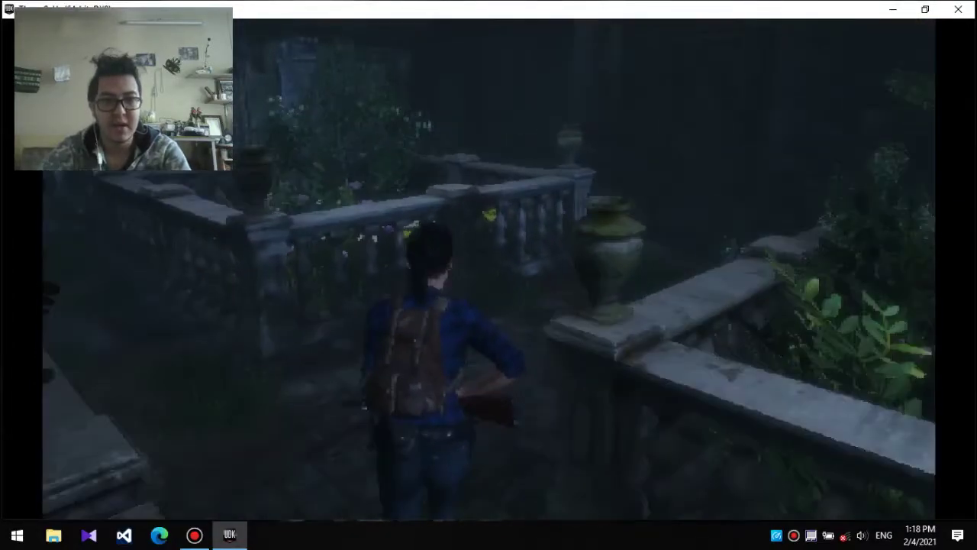
key(w)
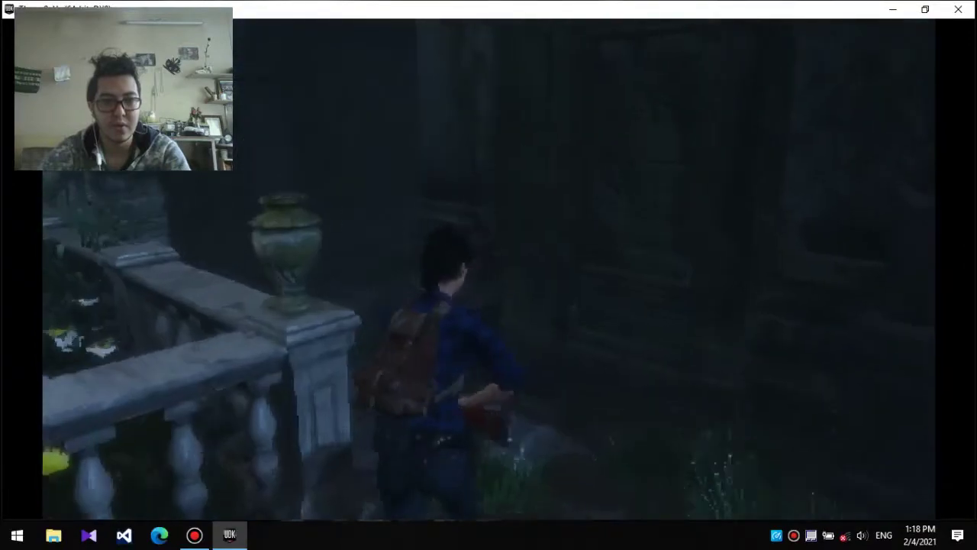
key(w)
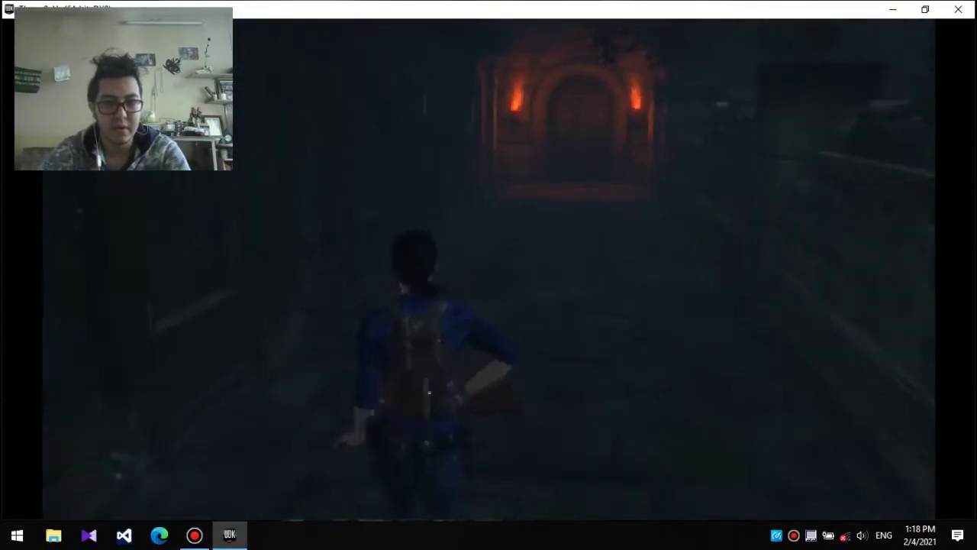
key(w)
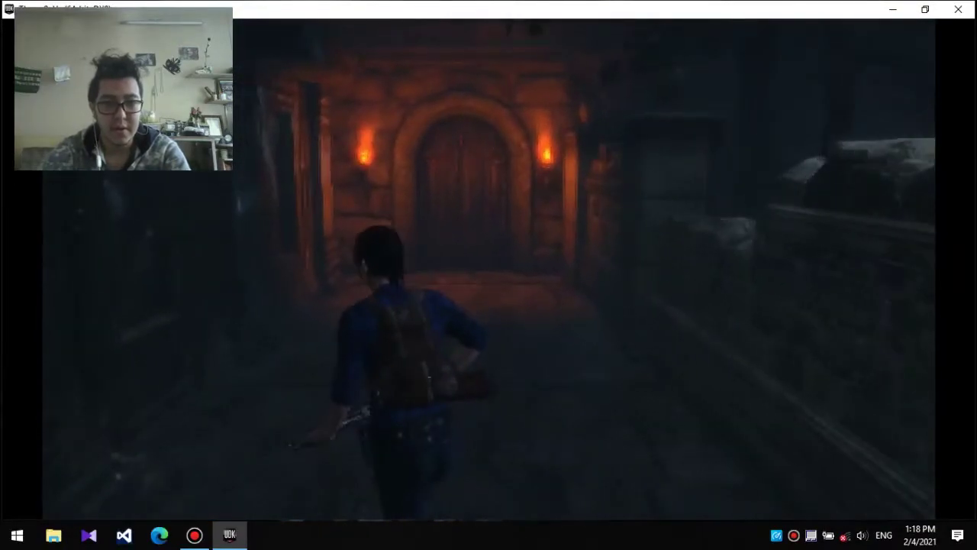
key(w)
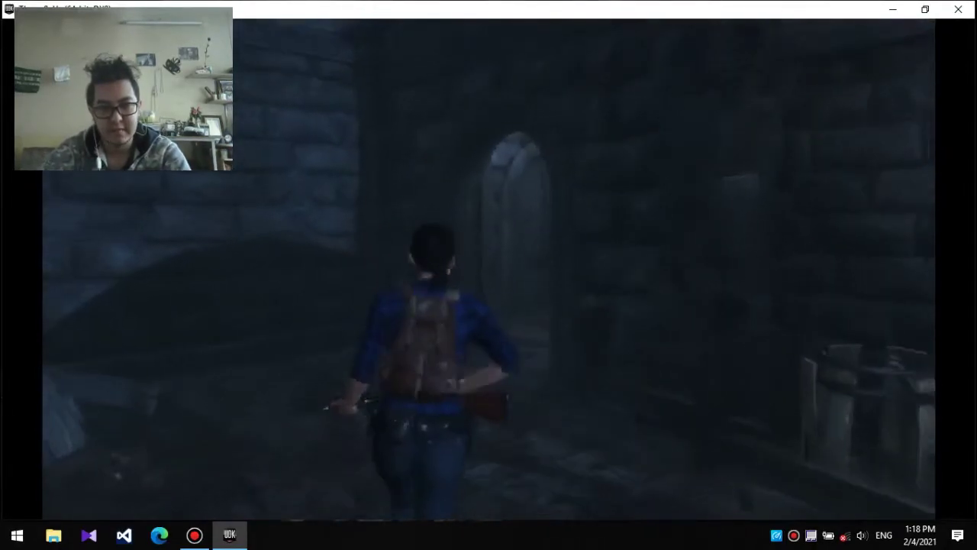
key(w)
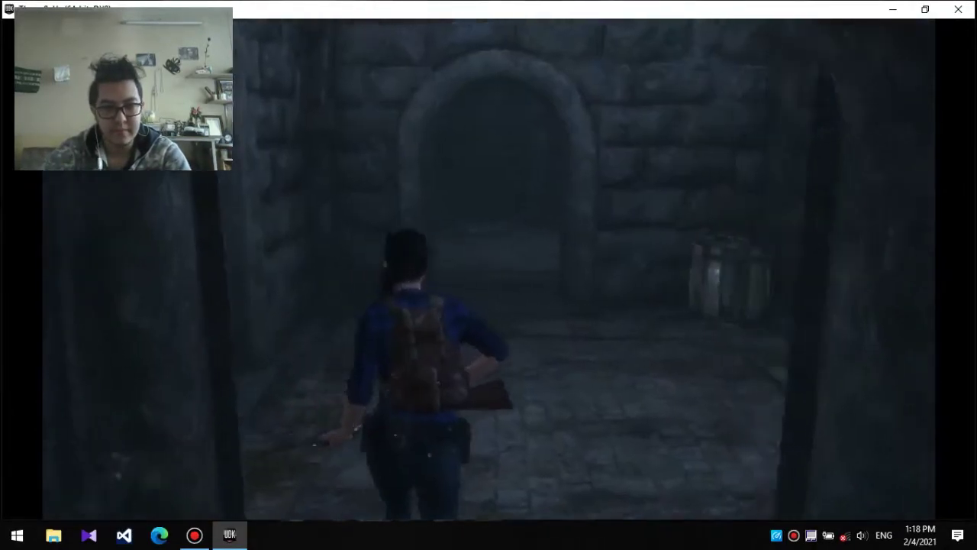
key(w)
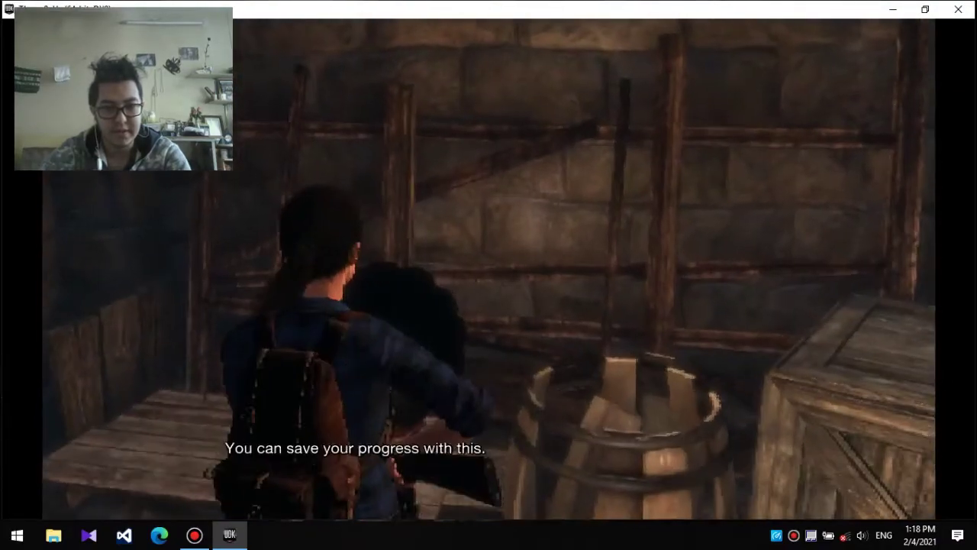
key(Return)
key(Up)
key(Return)
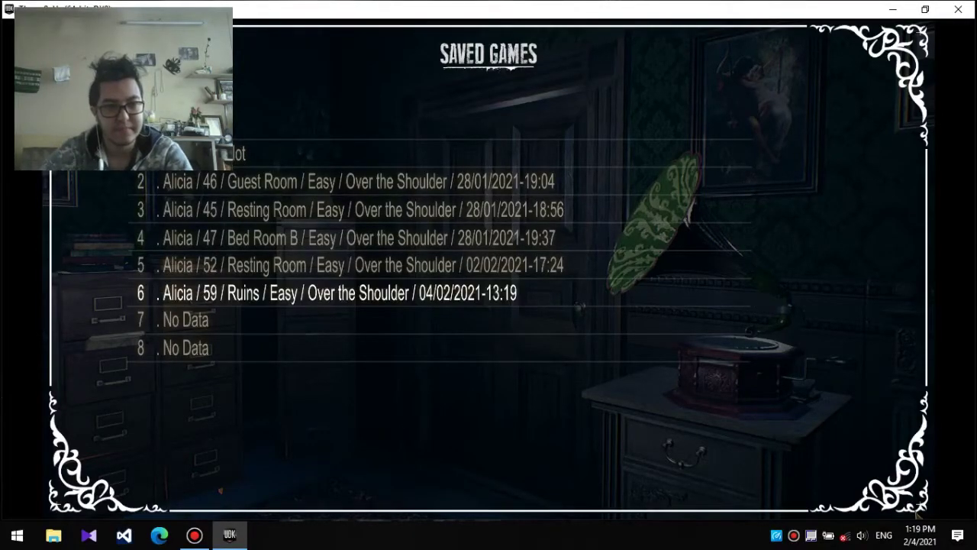
key(Escape)
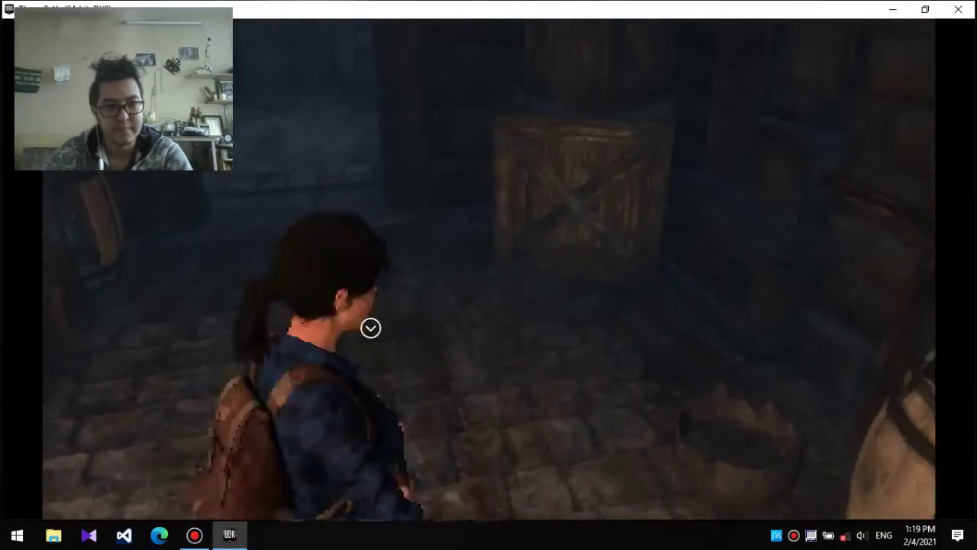
key(Tab)
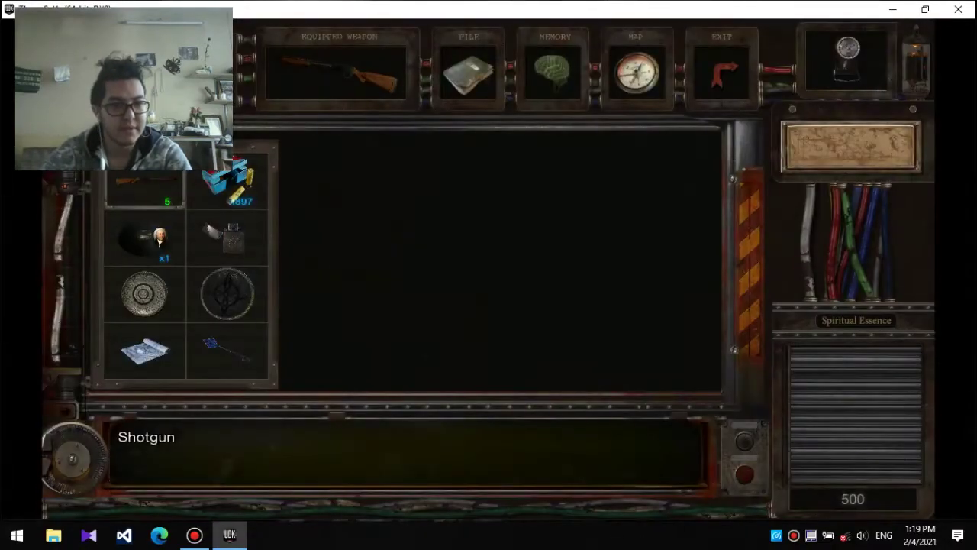
key(Tab)
key(w)
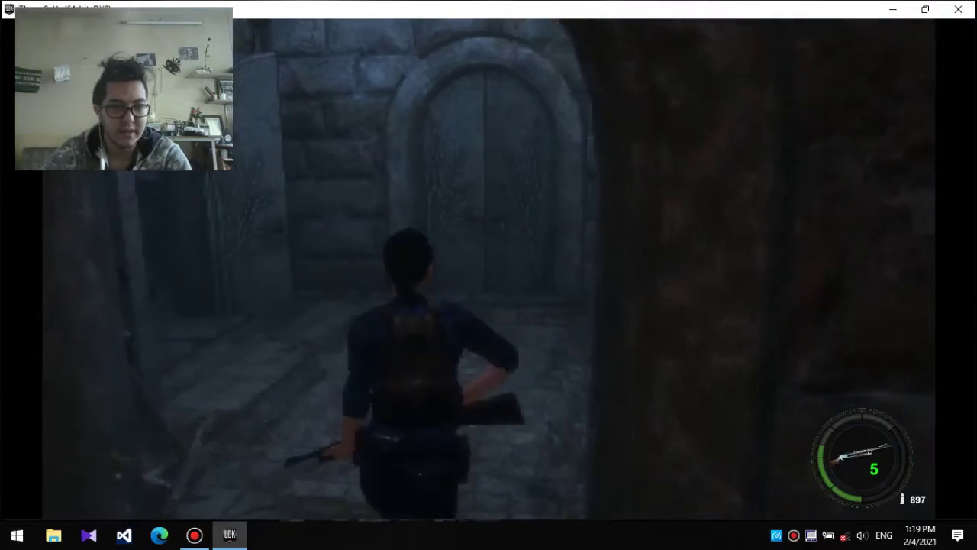
key(w)
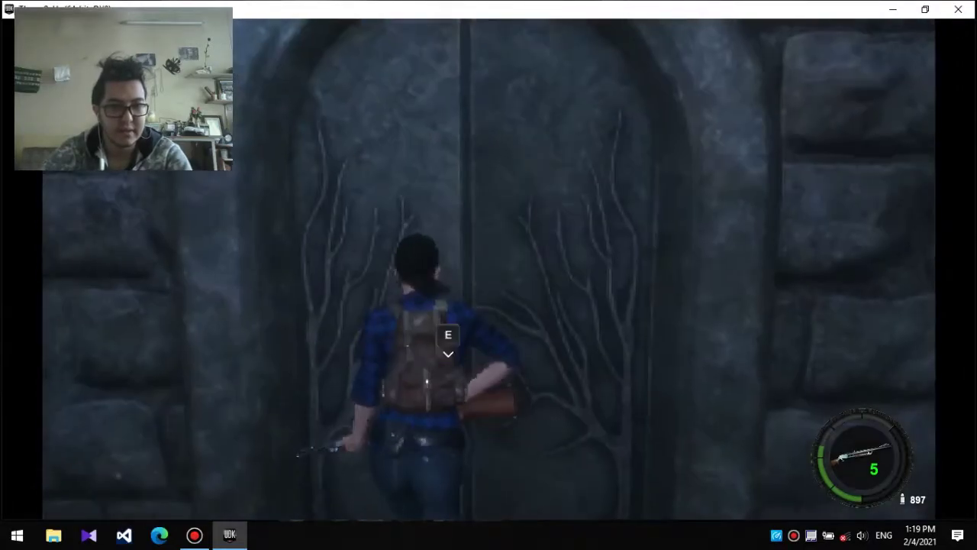
key(e)
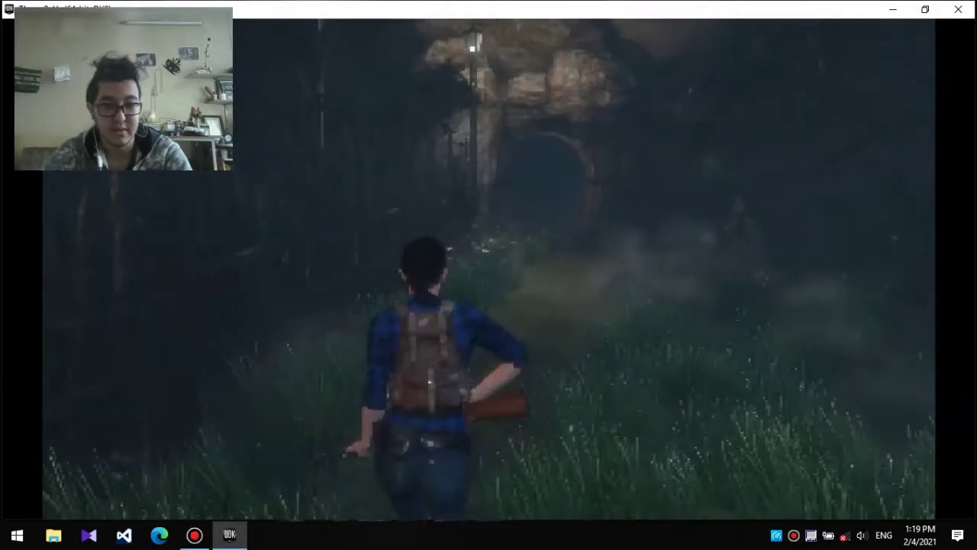
key(w)
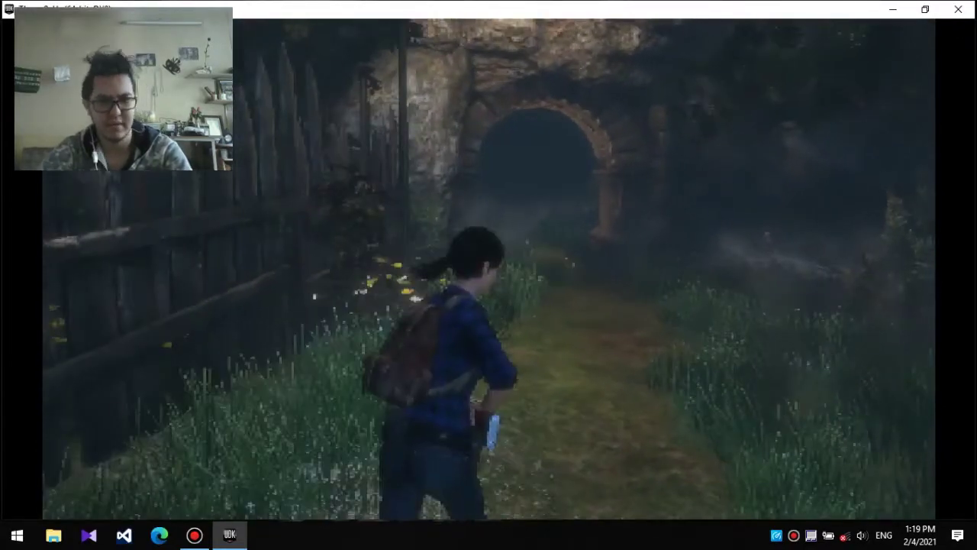
key(w)
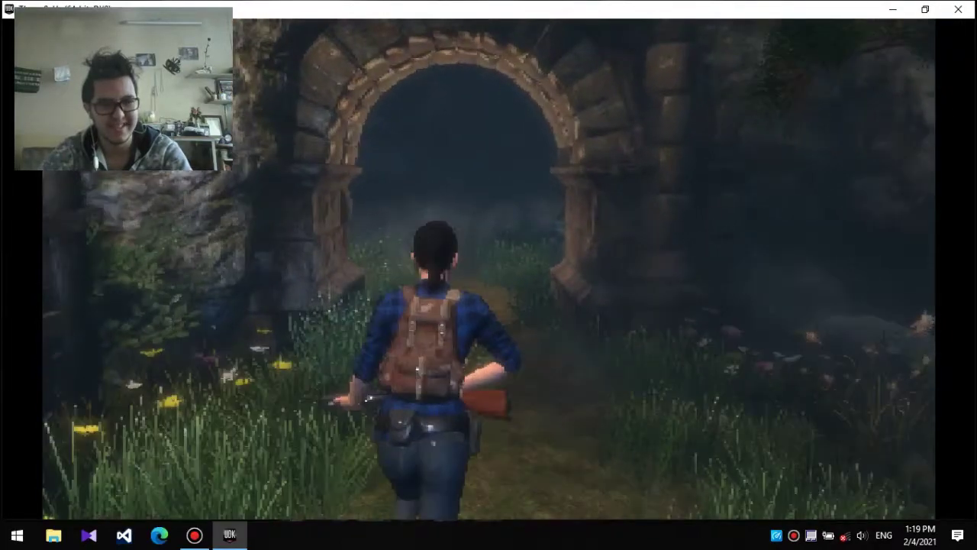
key(w)
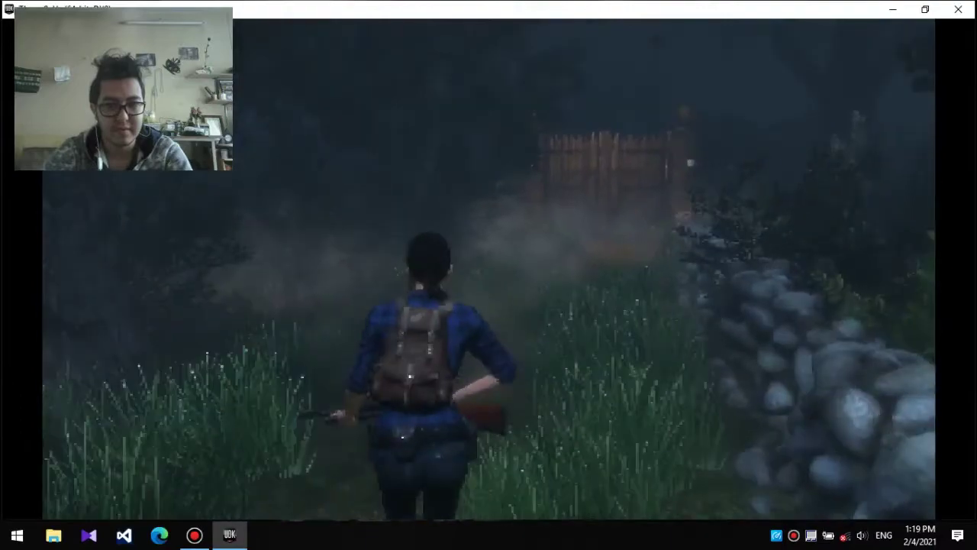
key(w)
key(w)
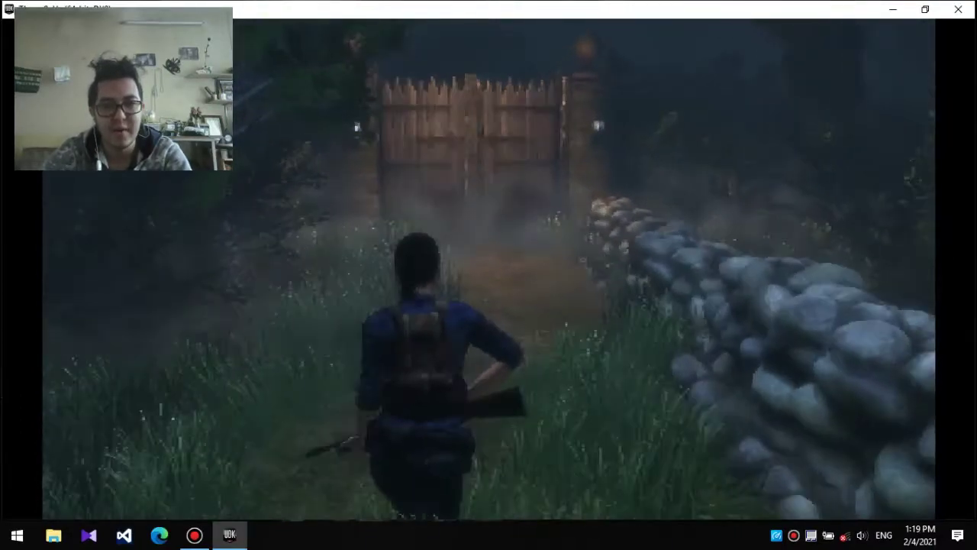
key(w)
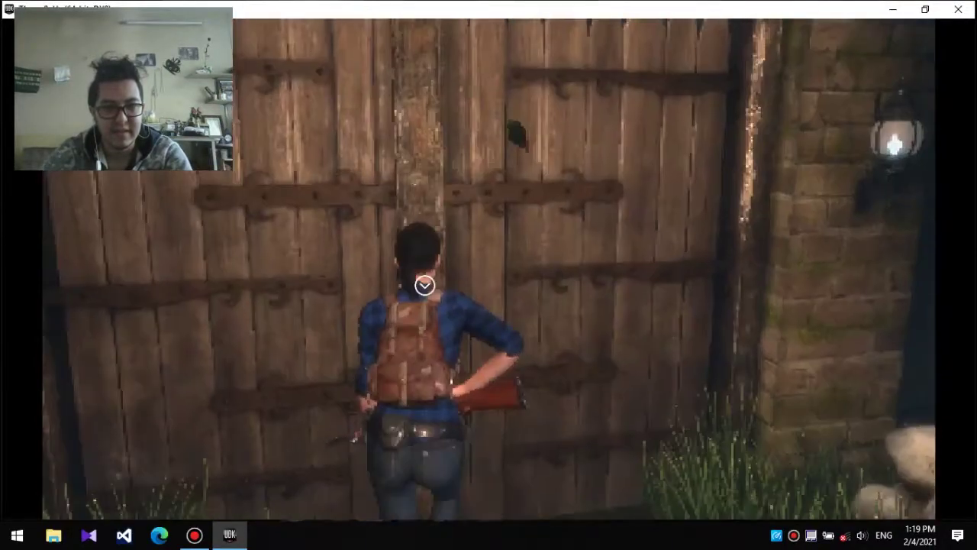
key(e)
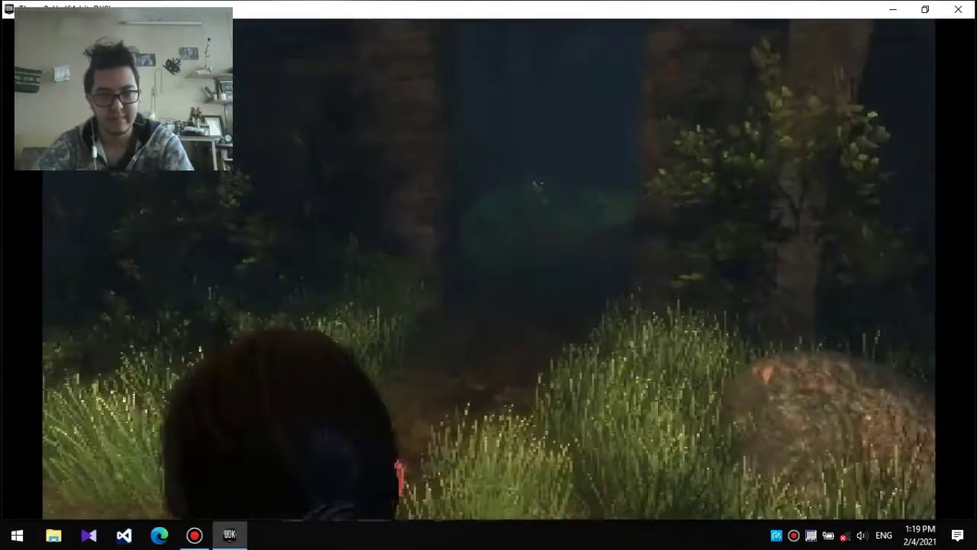
key(w)
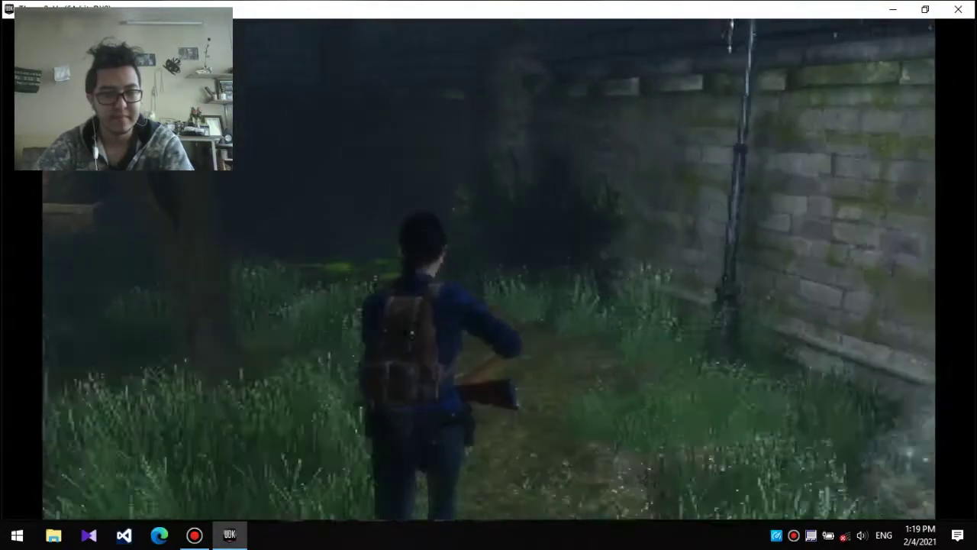
key(w)
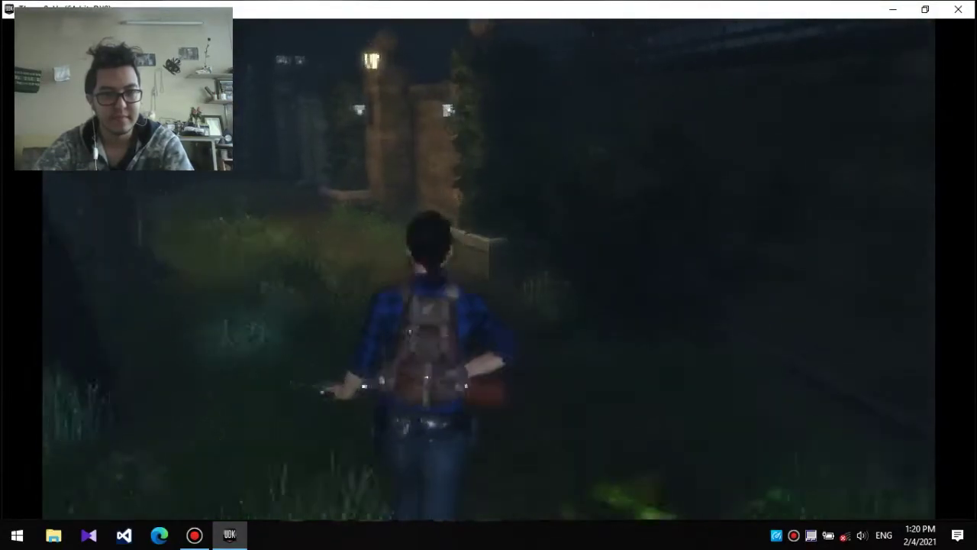
key(w)
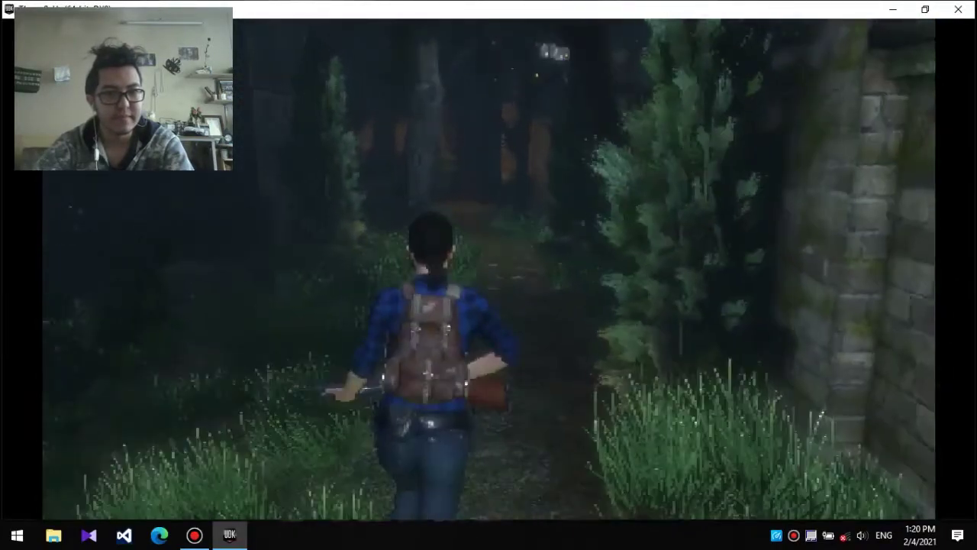
key(w)
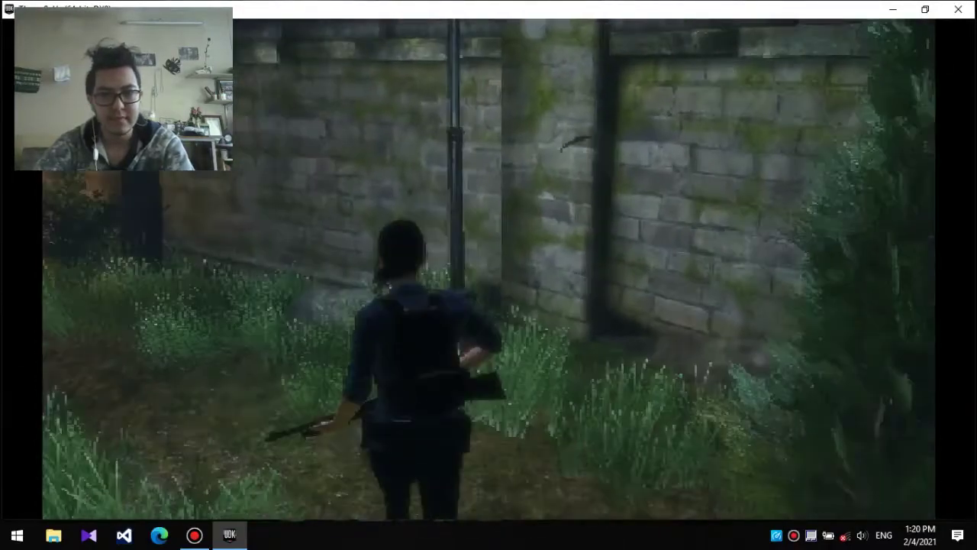
key(w)
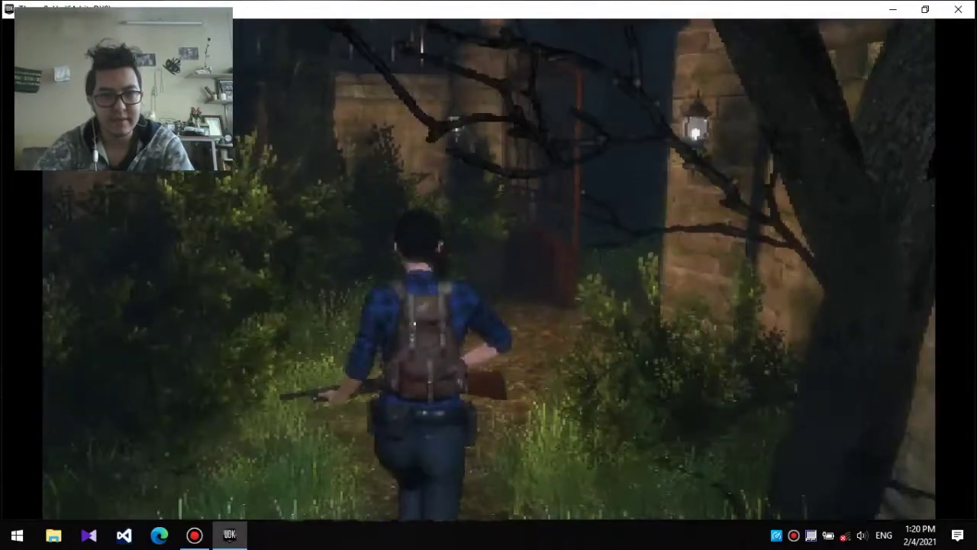
key(w)
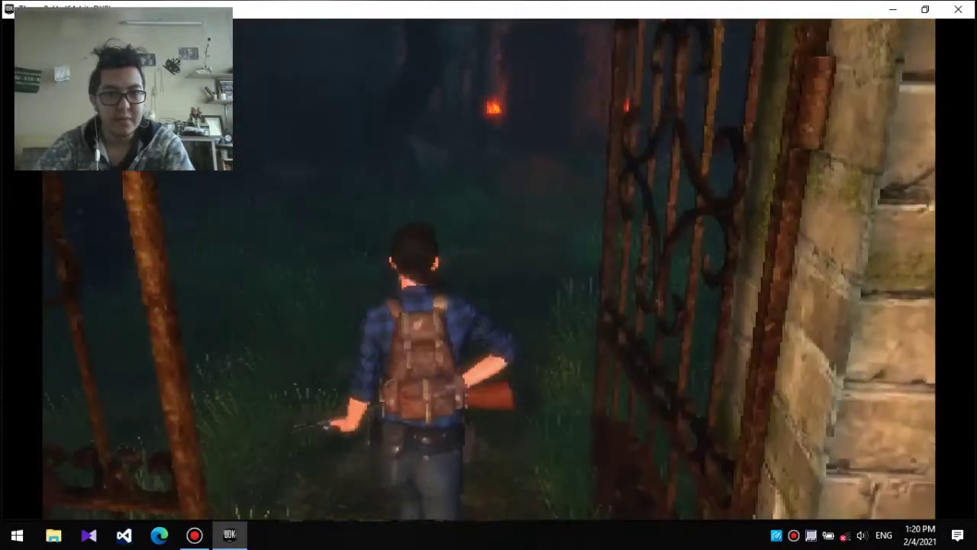
key(w)
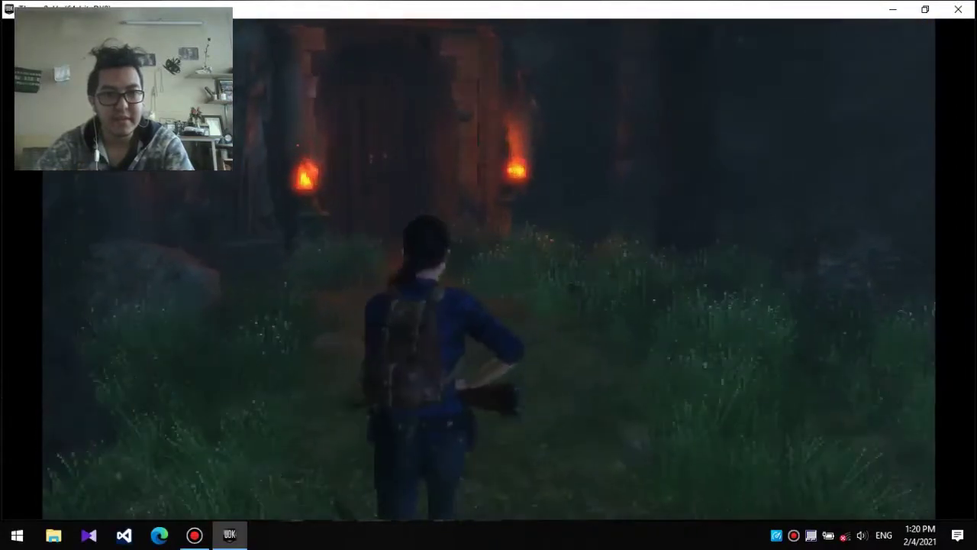
key(w)
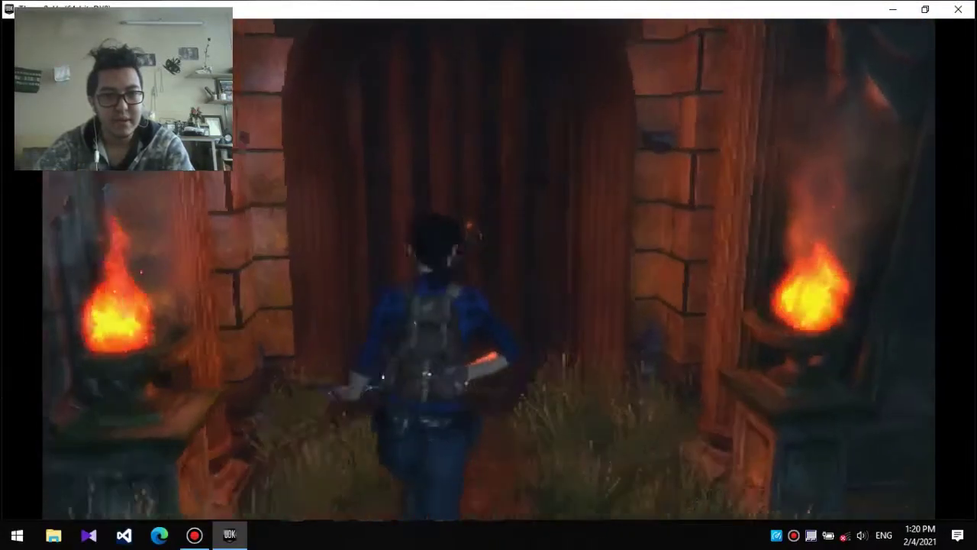
key(e)
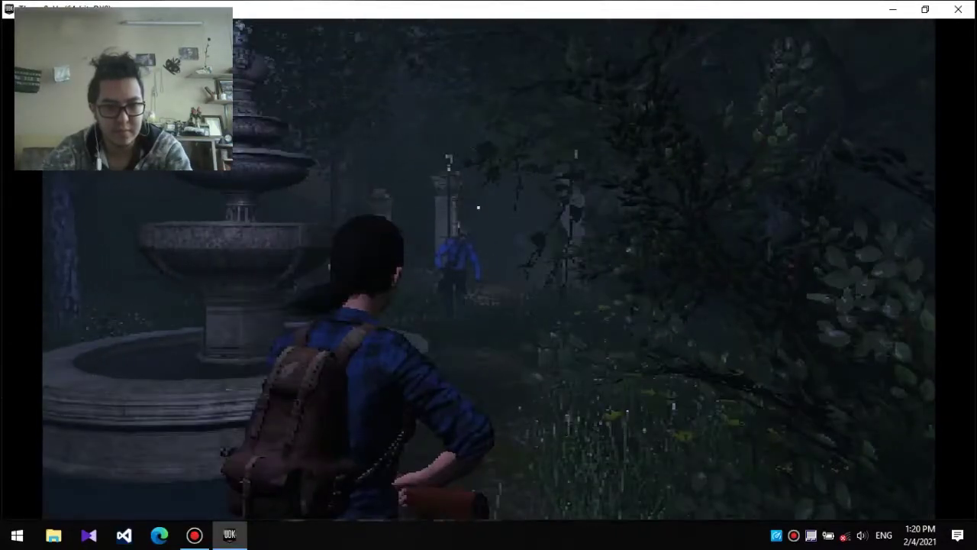
right_click(478, 208)
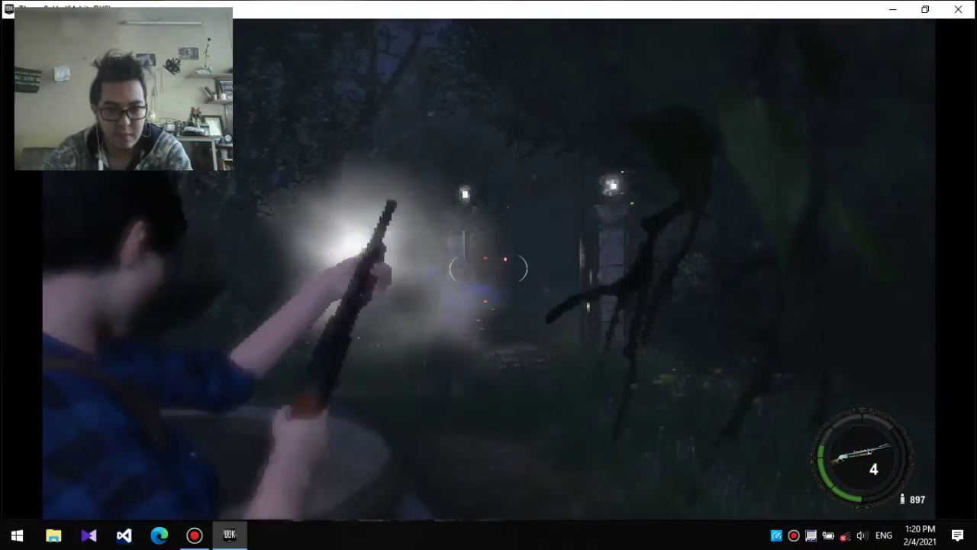
click(489, 267)
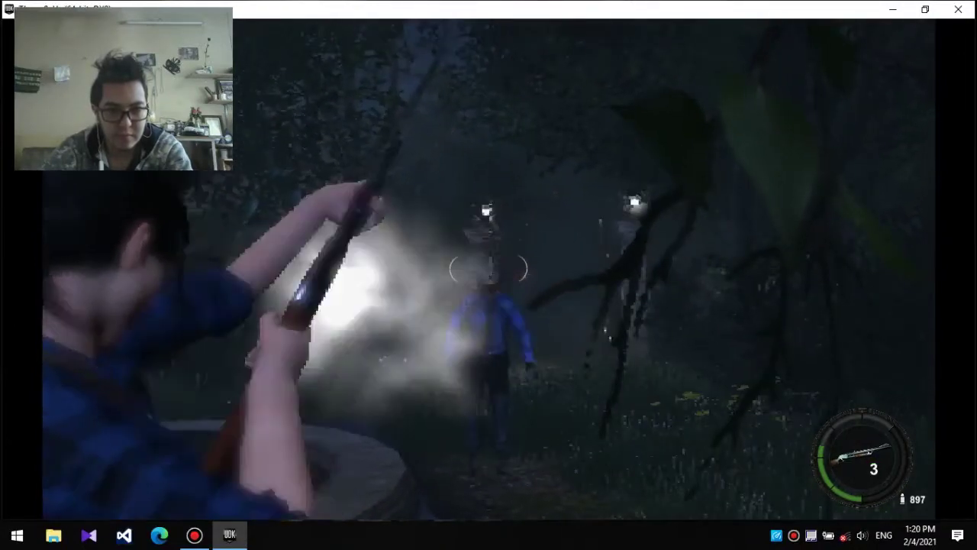
key(r)
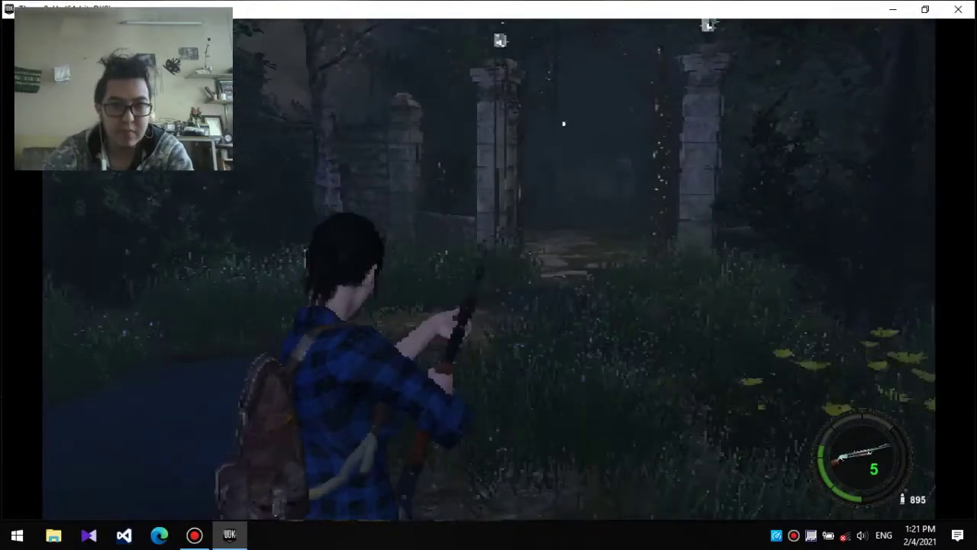
key(w)
key(w)
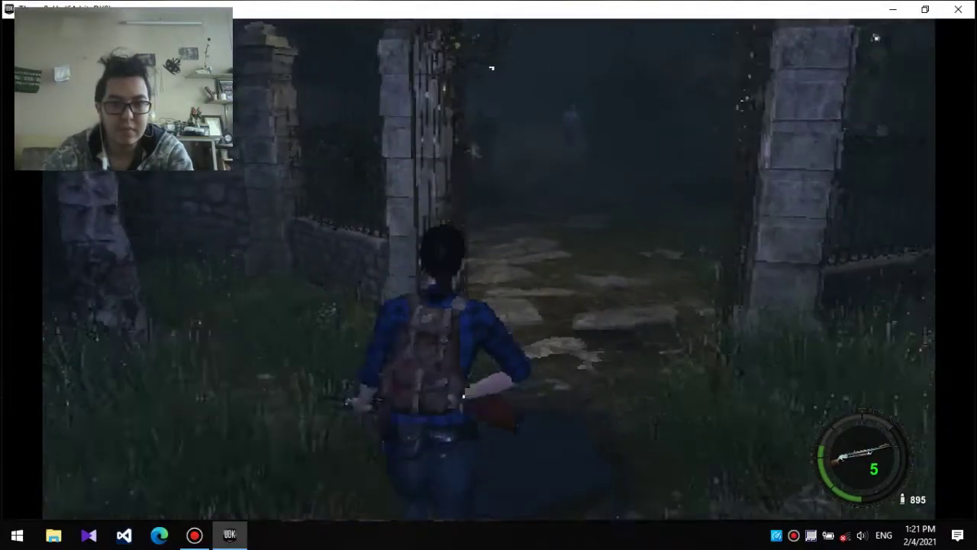
key(w)
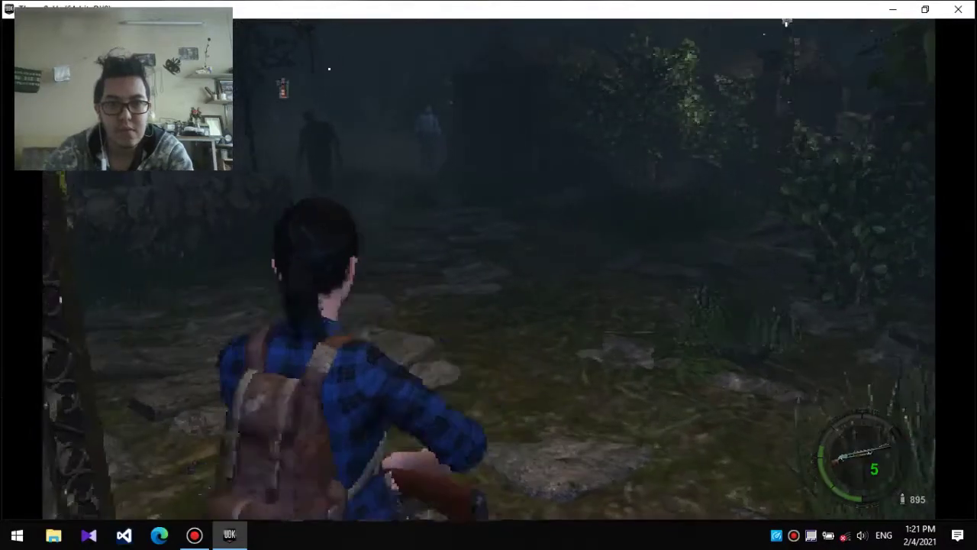
key(w)
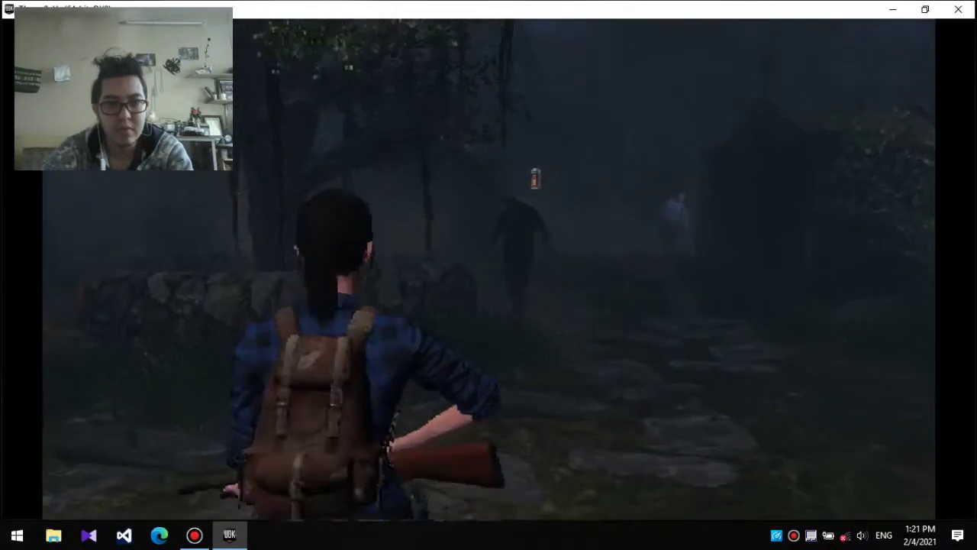
right_click(488, 275)
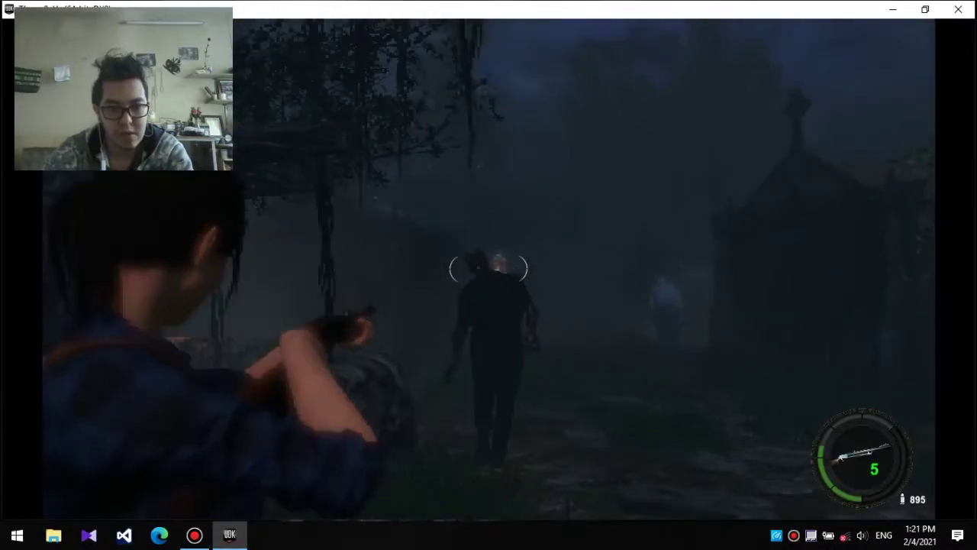
click(489, 268)
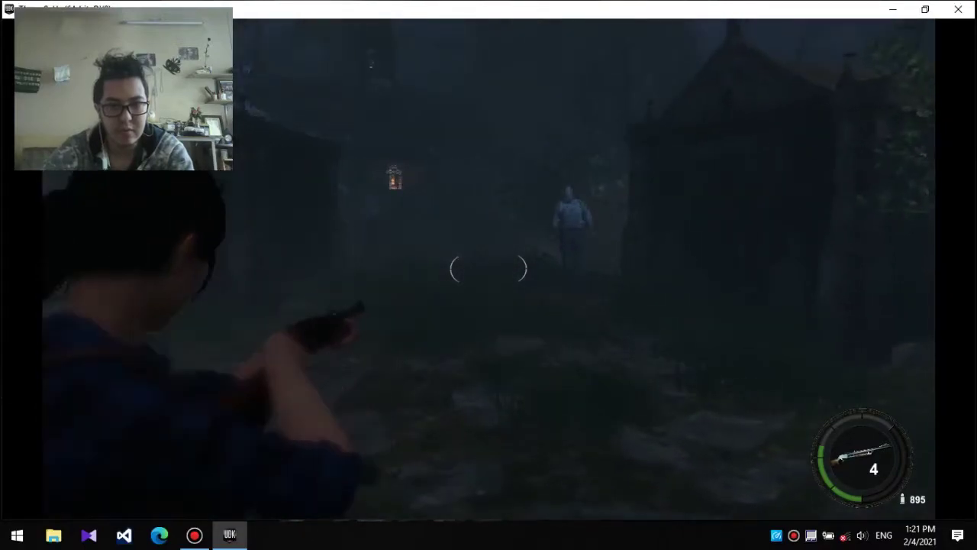
key(w)
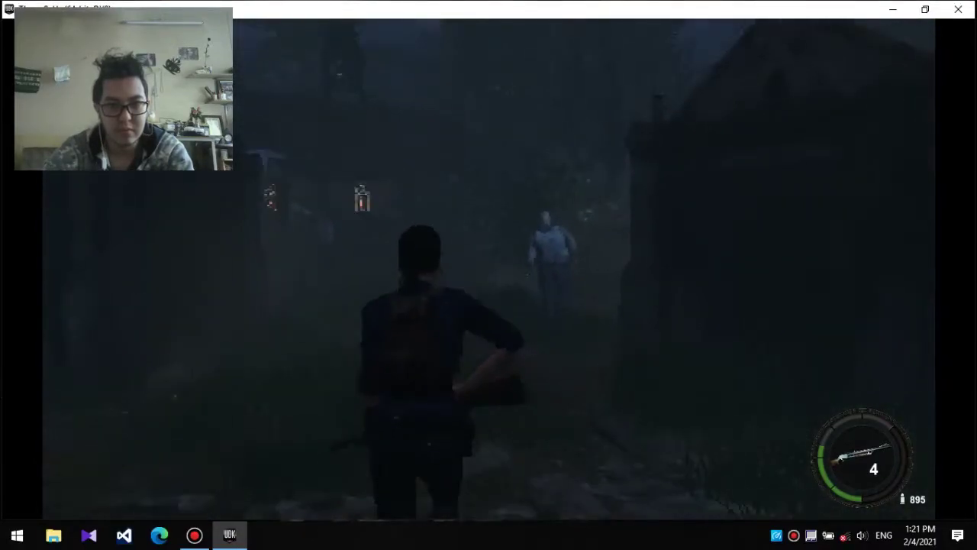
right_click(489, 274)
click(488, 269)
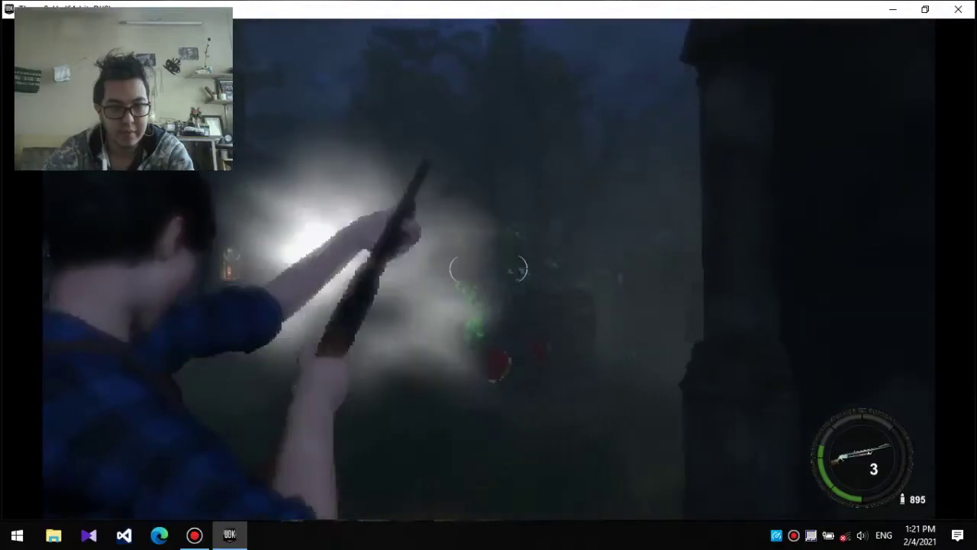
drag(489, 275, 687, 275)
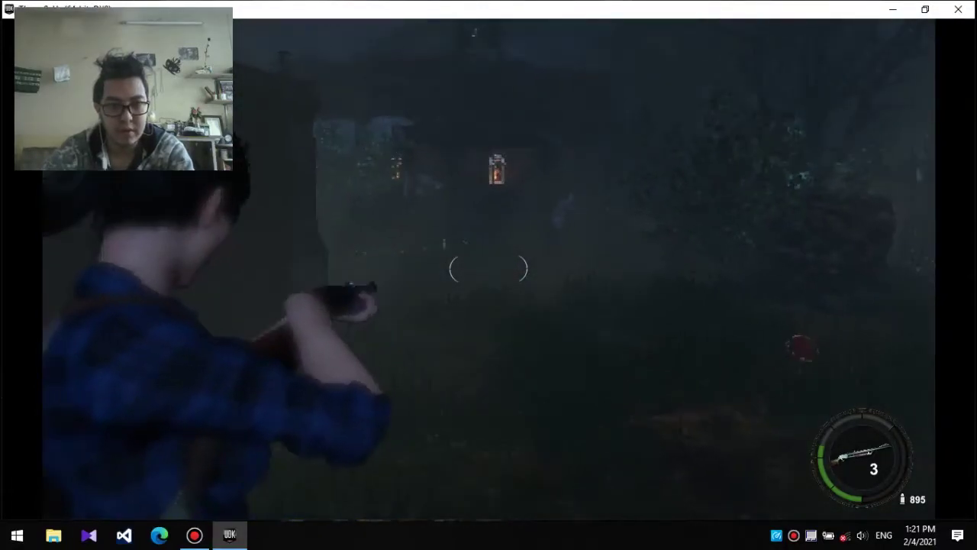
click(489, 269)
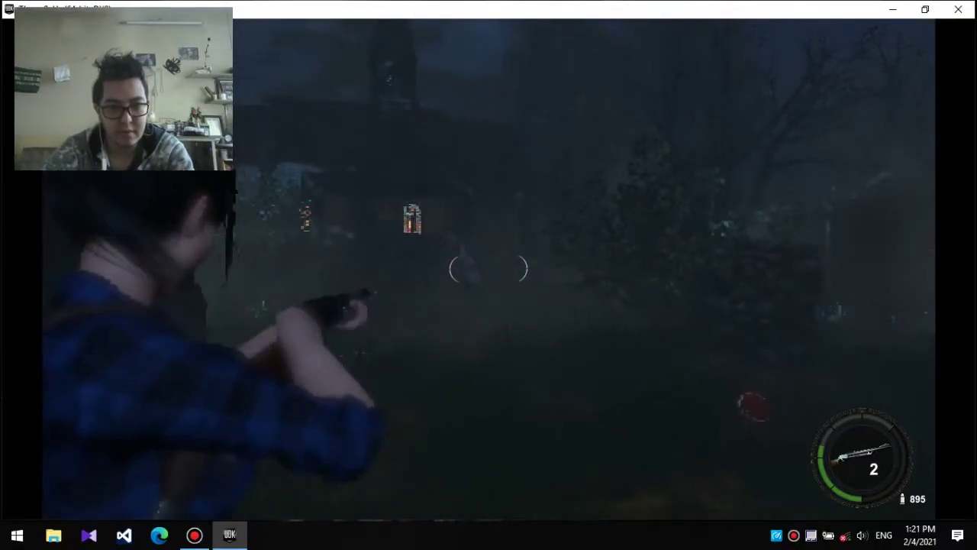
click(489, 268)
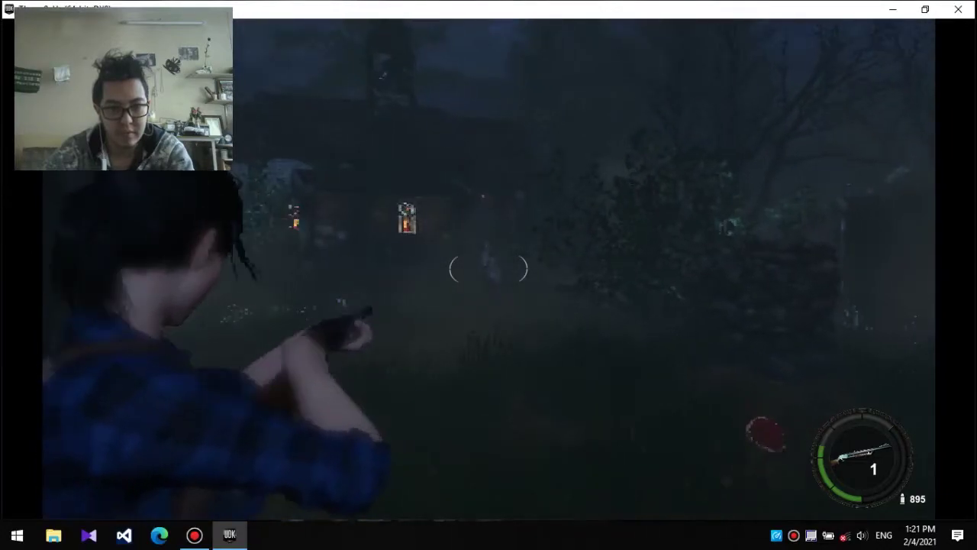
click(489, 268)
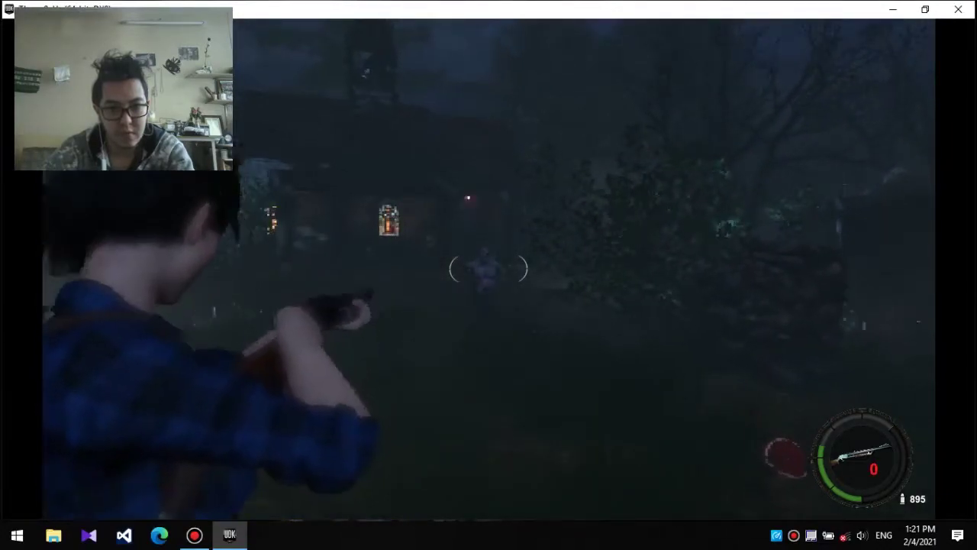
key(r)
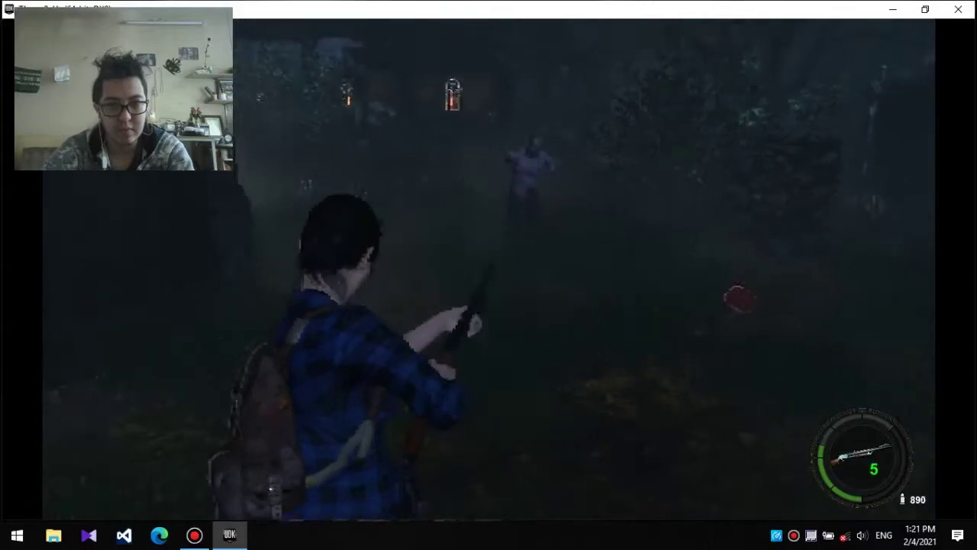
right_click(488, 269)
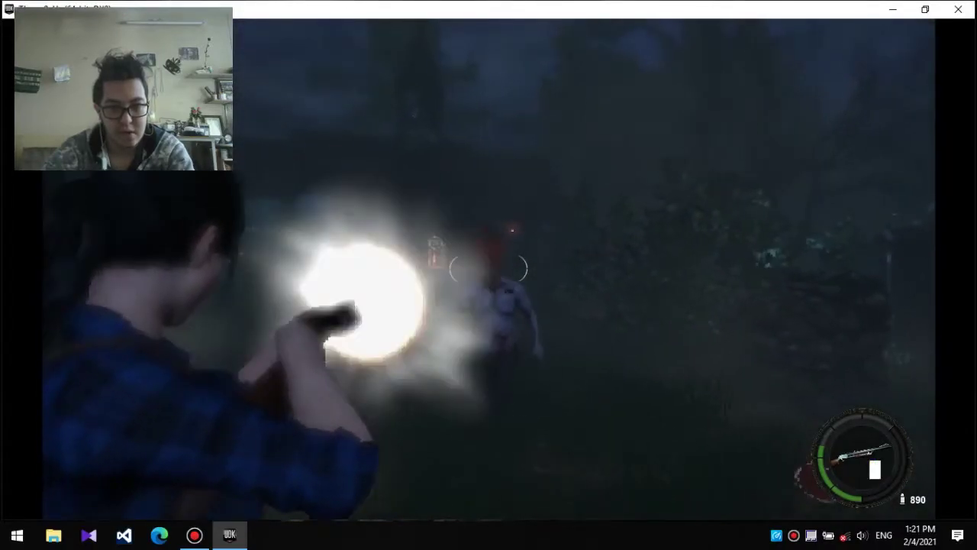
key(Right)
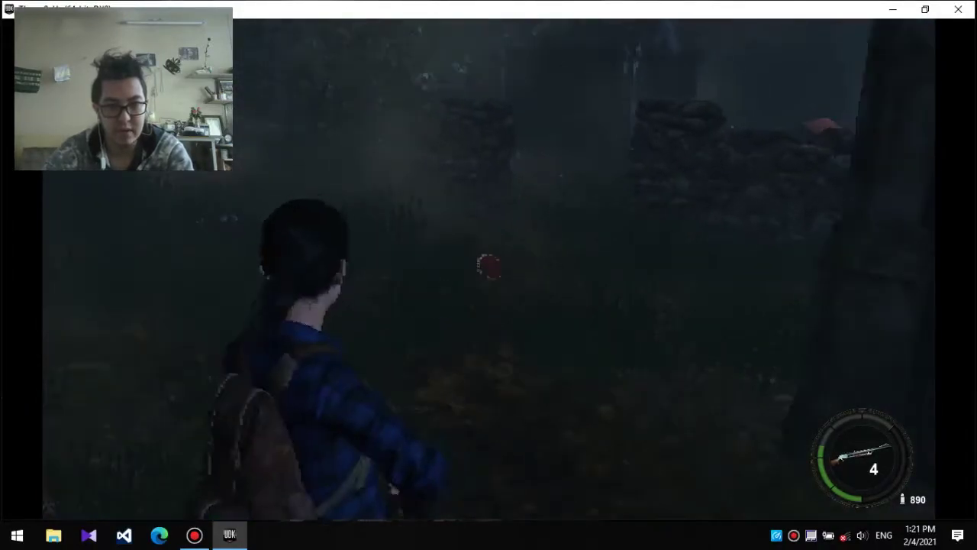
key(r)
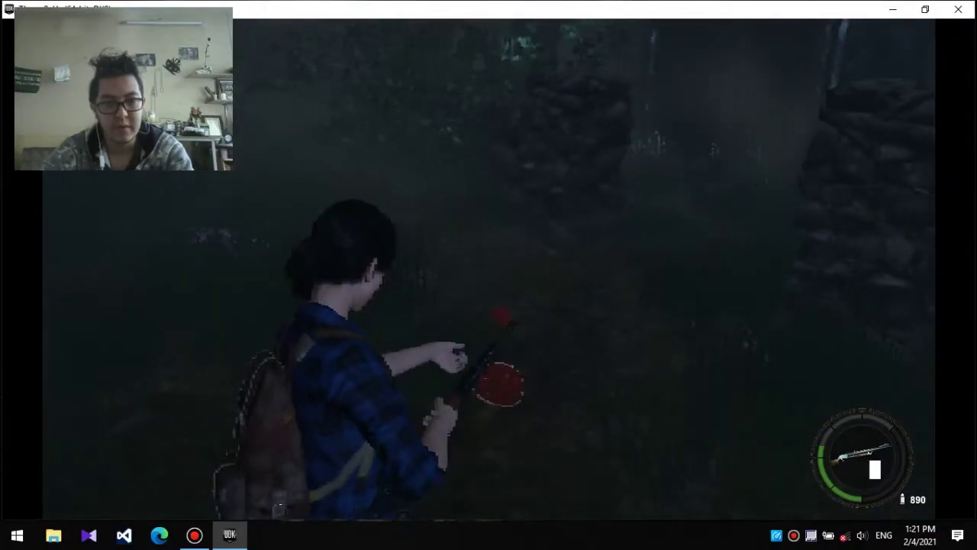
key(w)
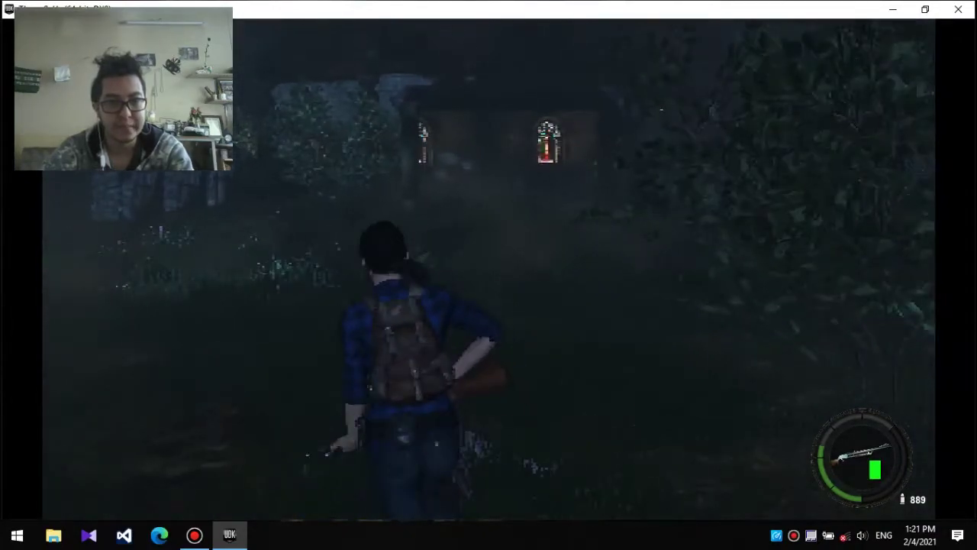
key(w)
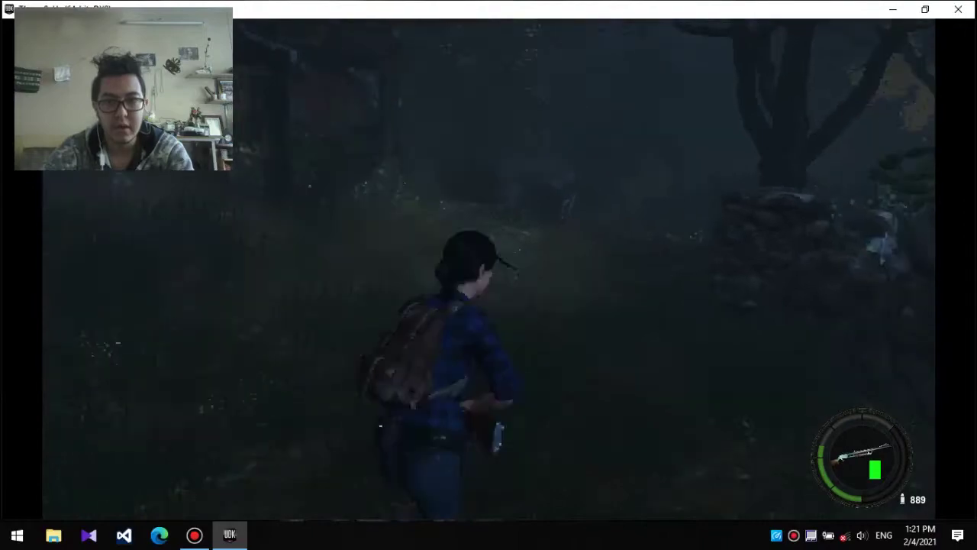
key(w)
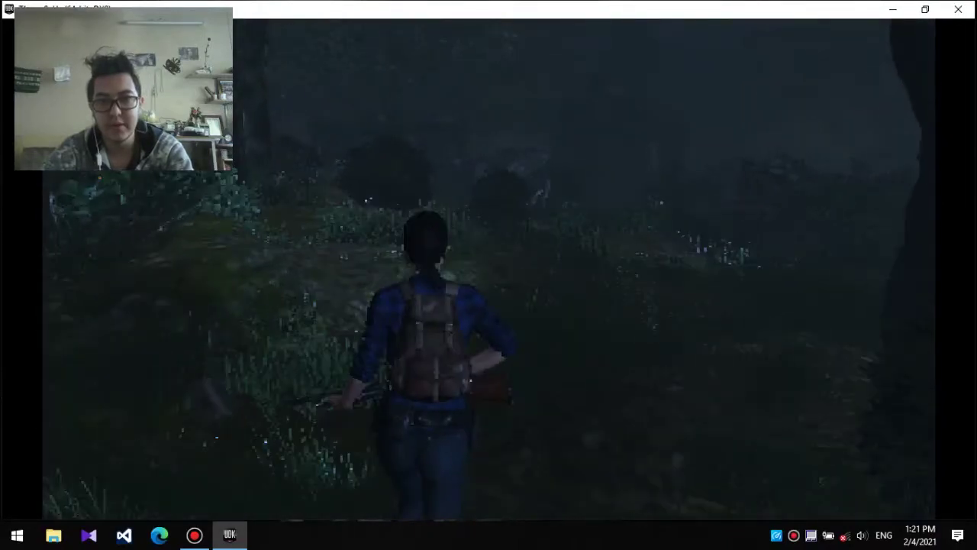
key(w)
right_click(489, 274)
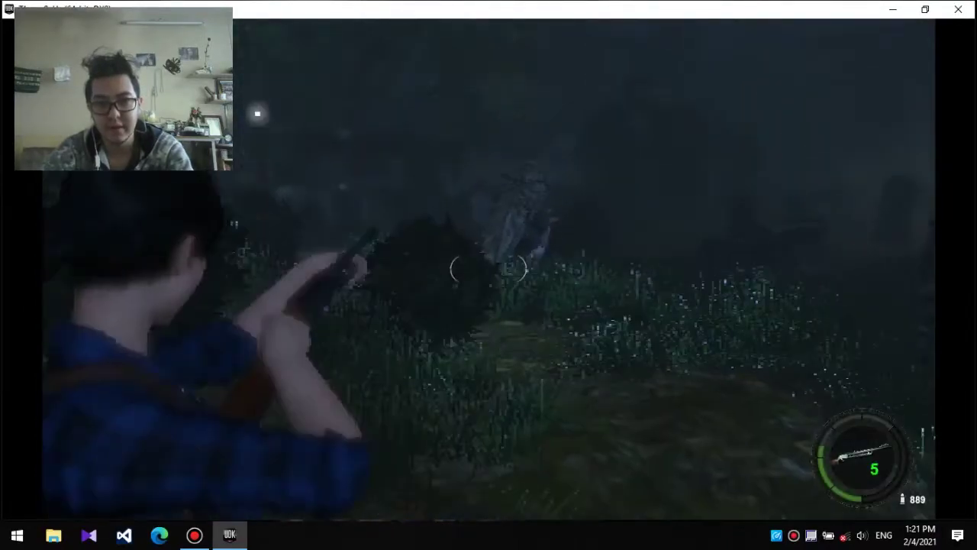
click(489, 271)
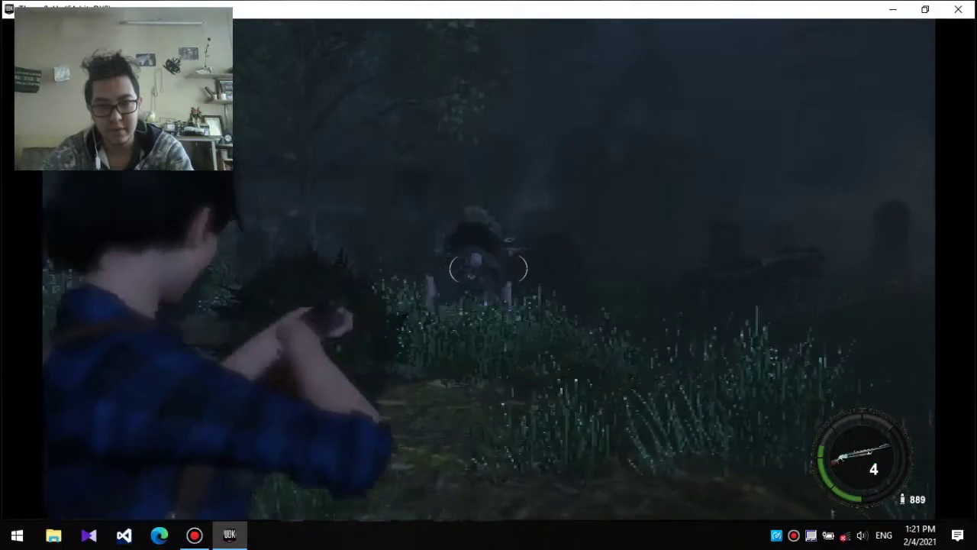
click(489, 269)
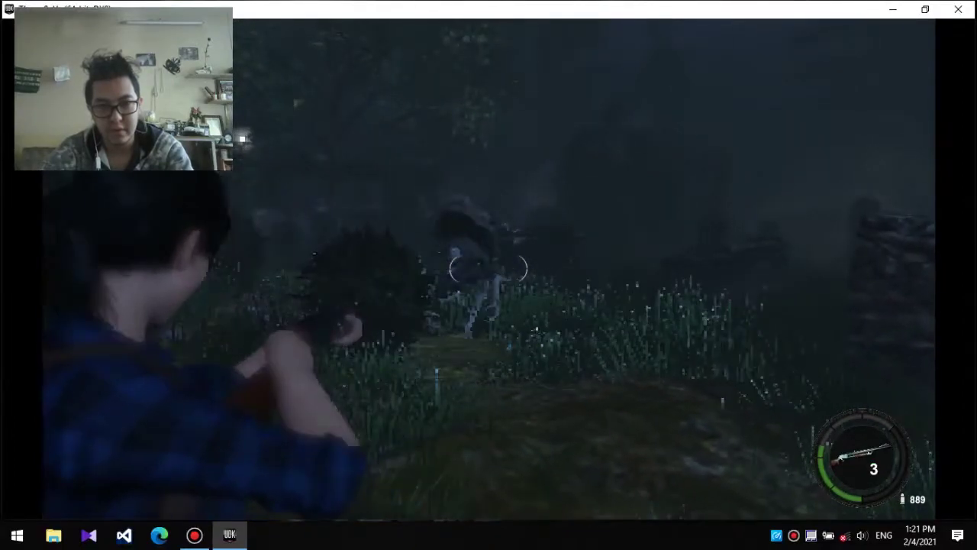
click(489, 269)
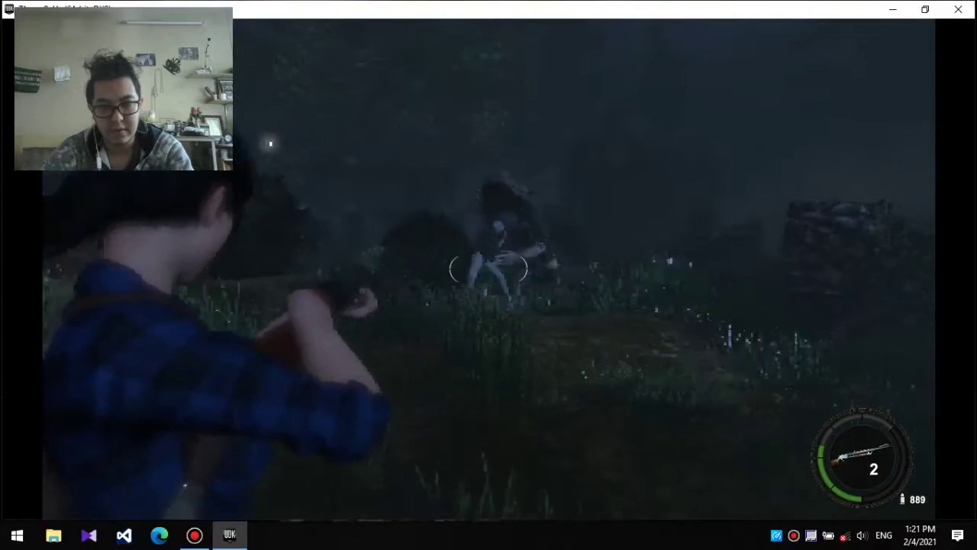
click(489, 269)
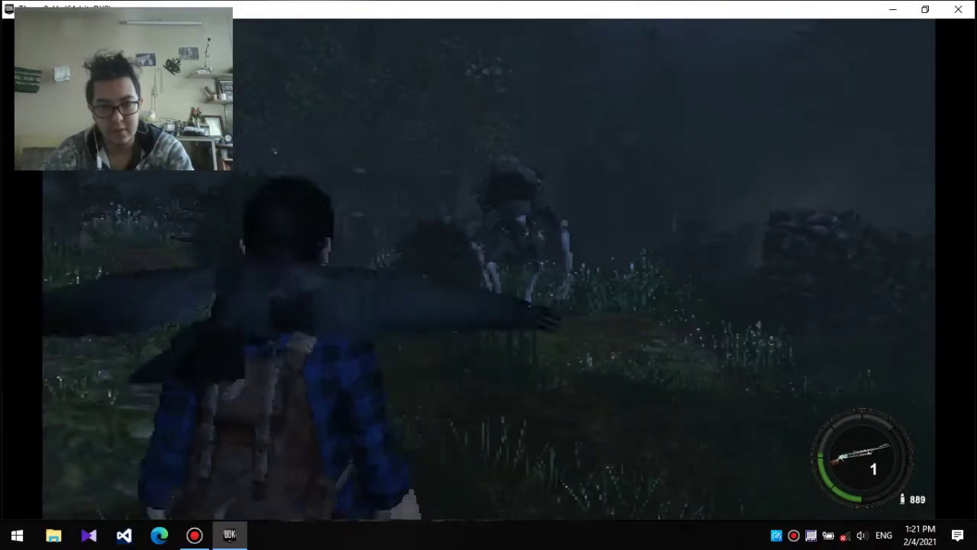
click(489, 269)
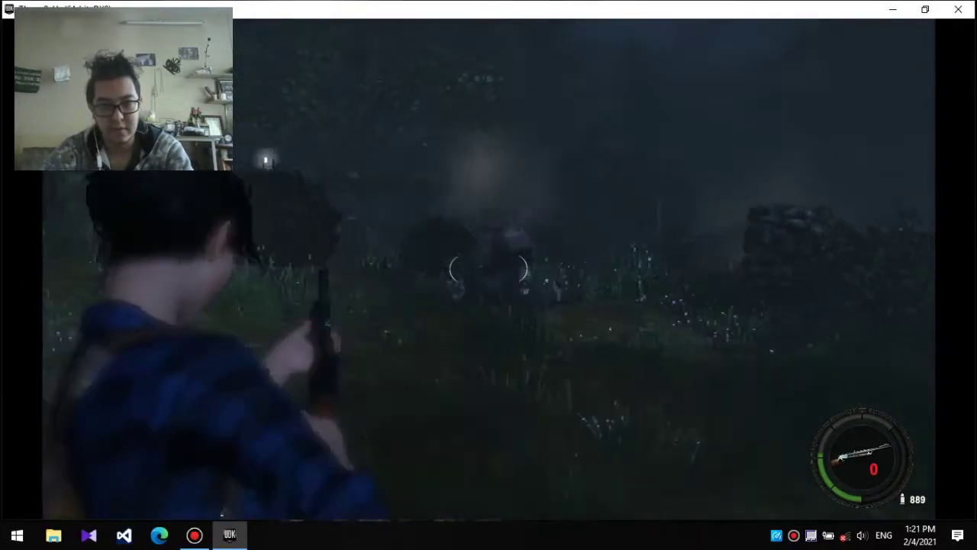
key(w)
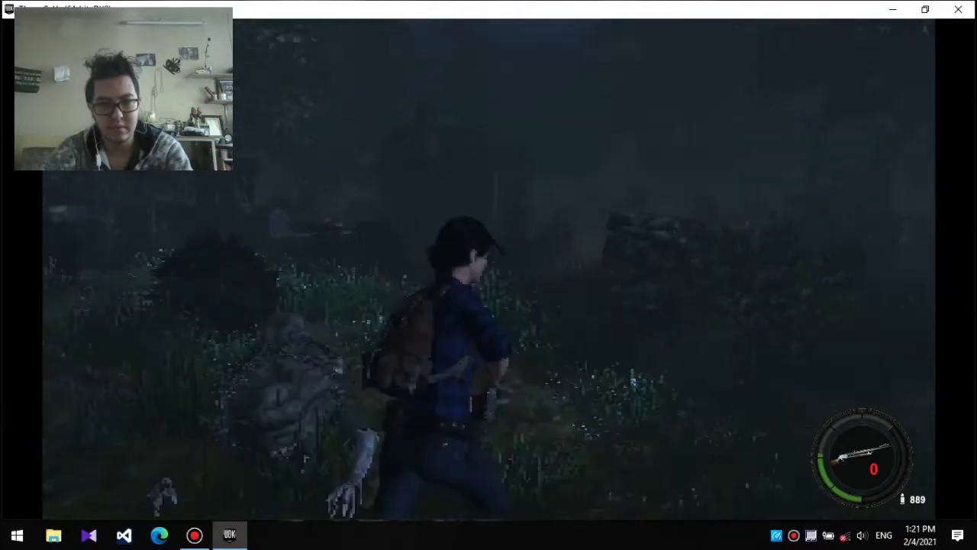
key(w)
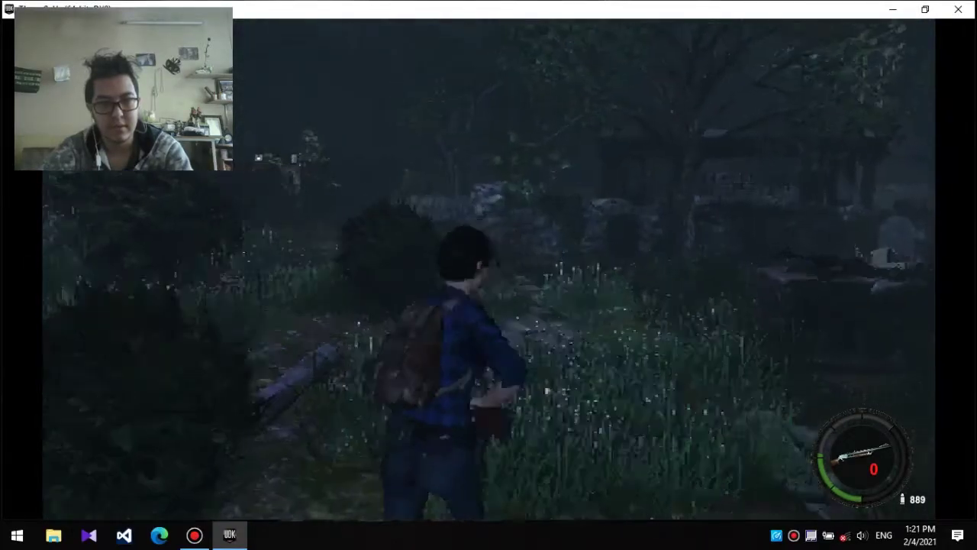
key(w)
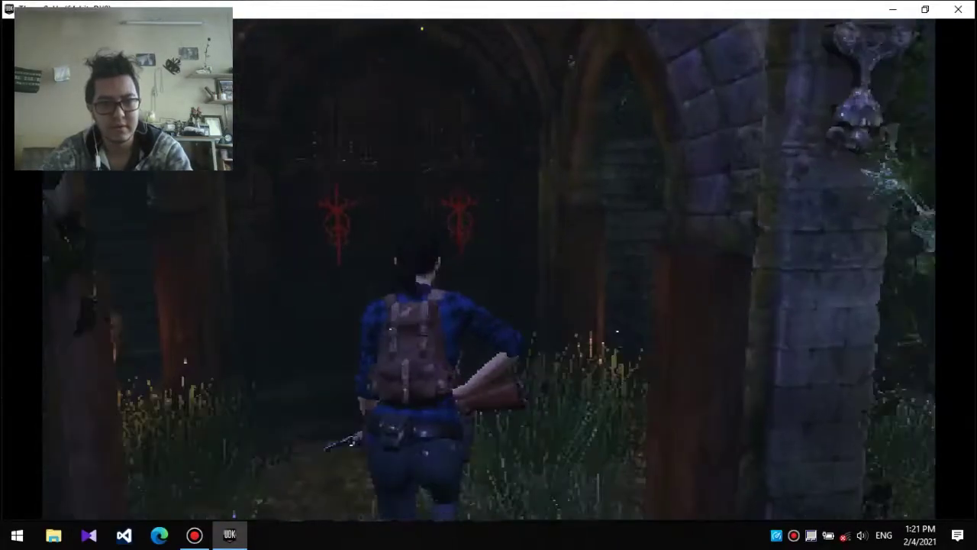
key(e)
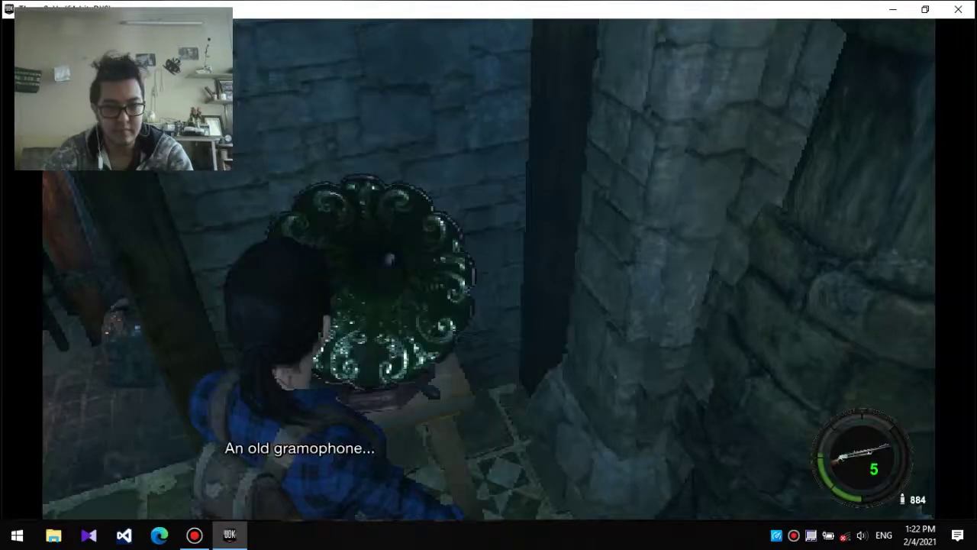
key(Return)
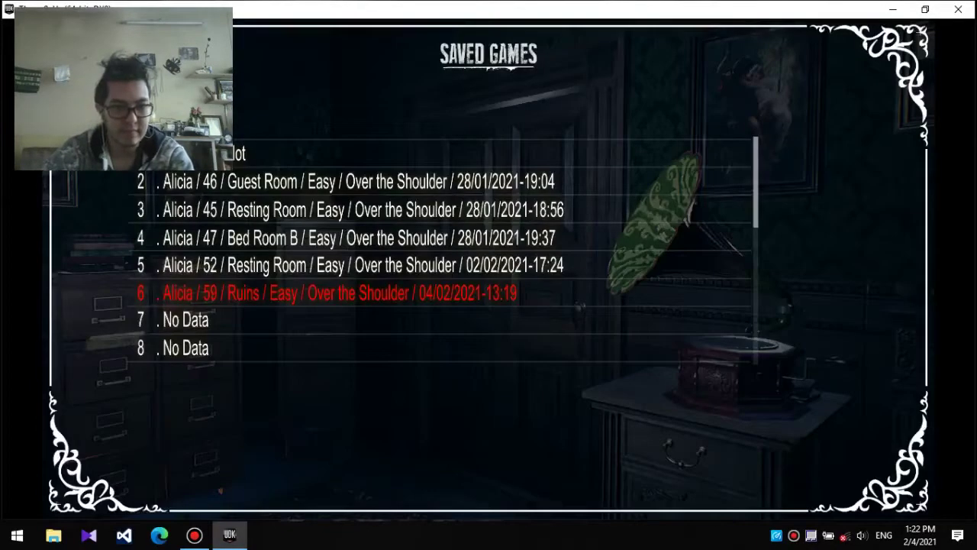
key(Return)
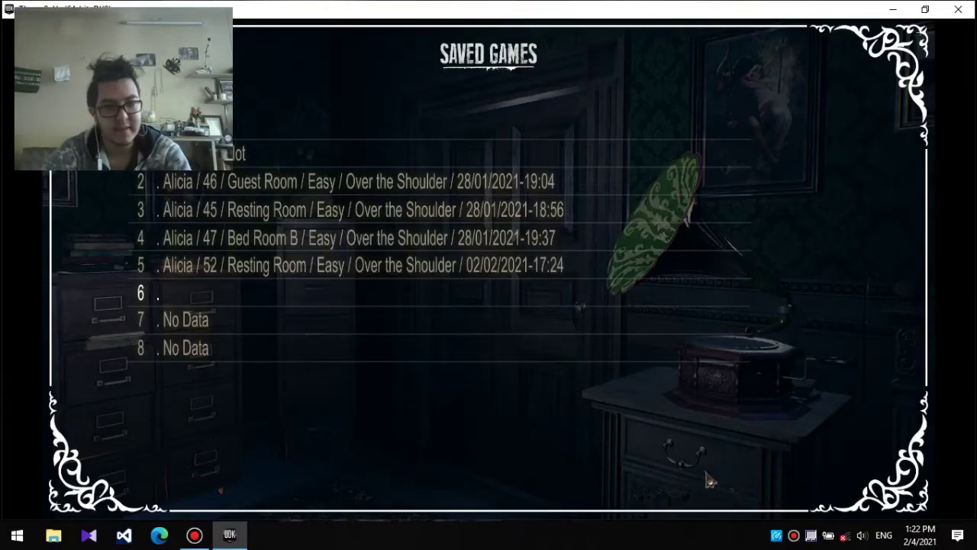
key(Escape)
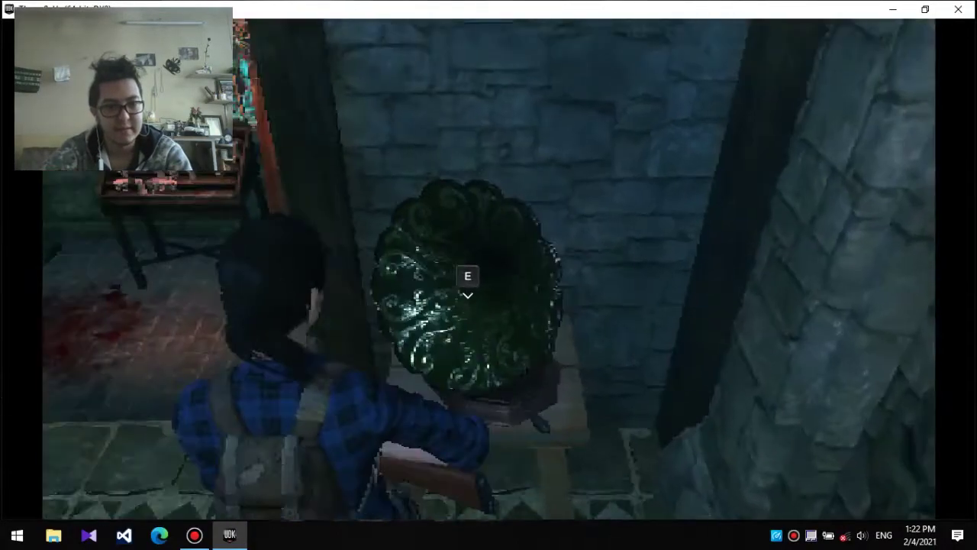
key(a)
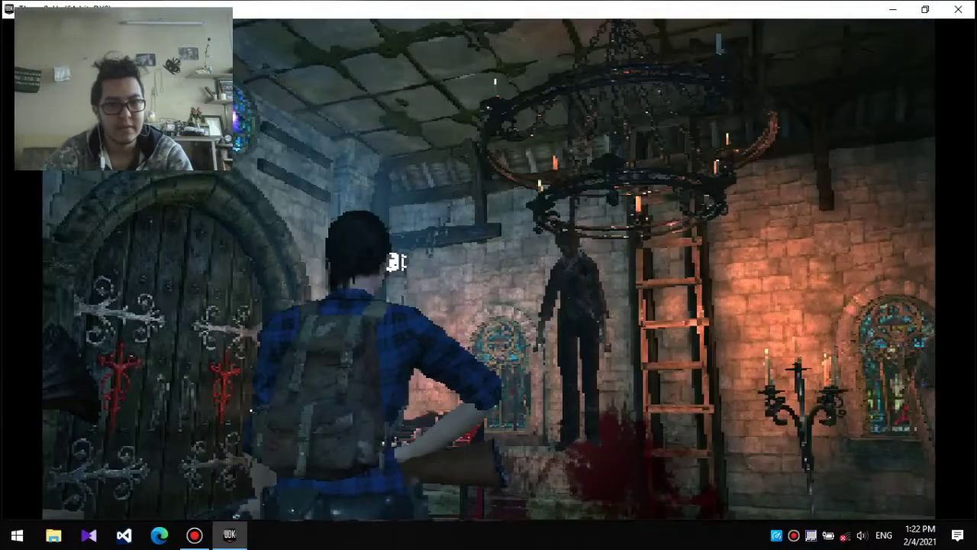
right_click(488, 275)
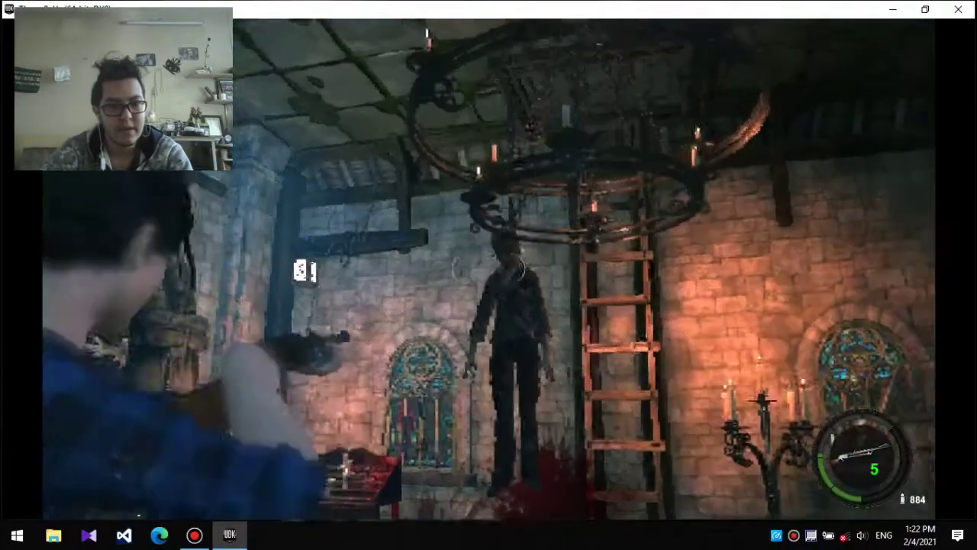
click(488, 275)
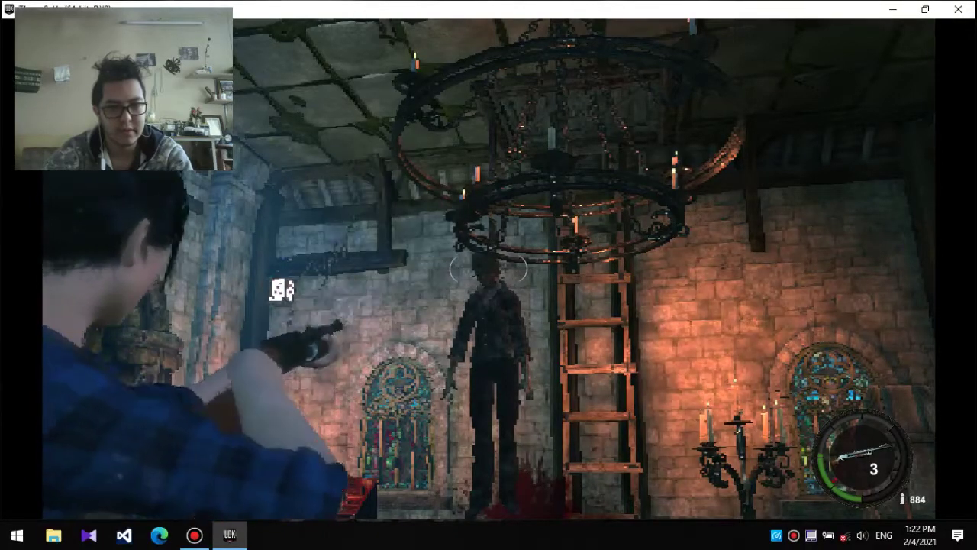
key(w)
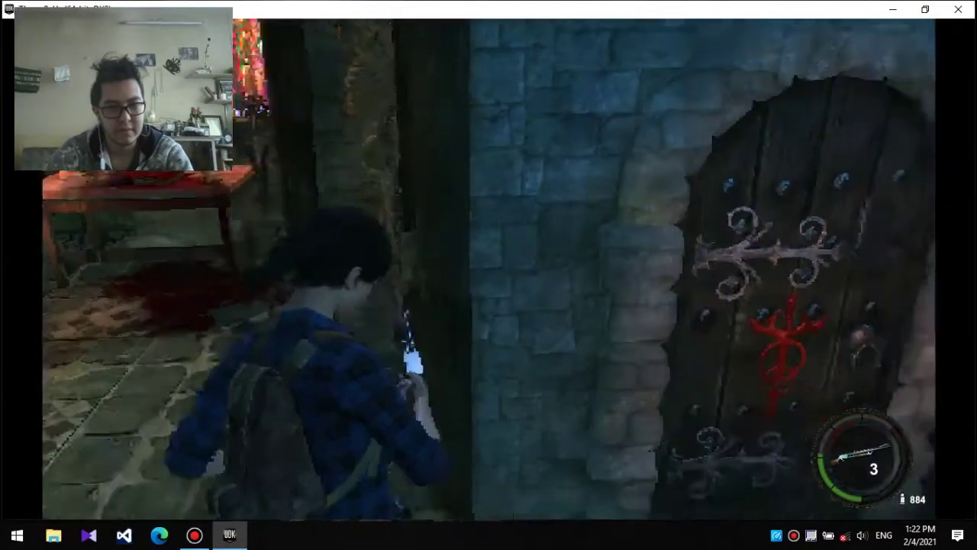
key(w)
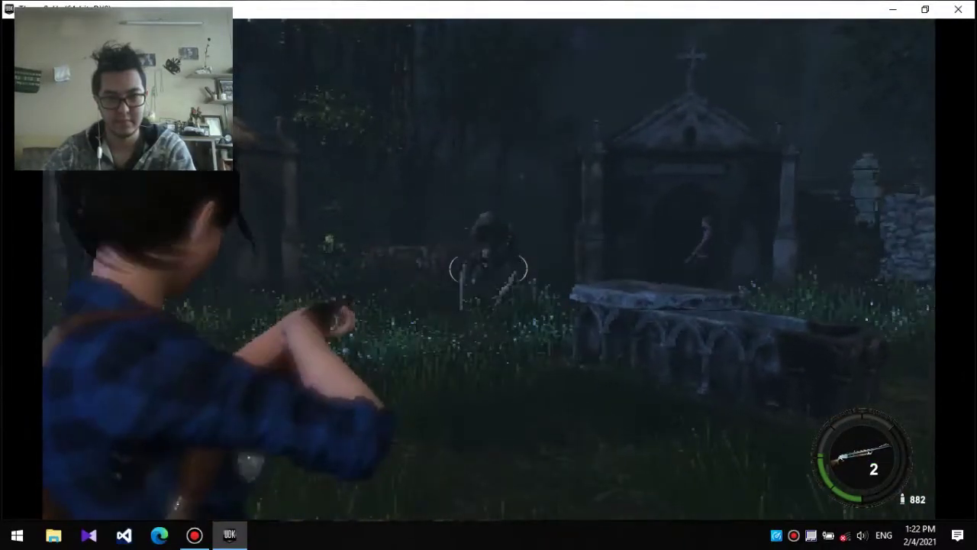
click(527, 275)
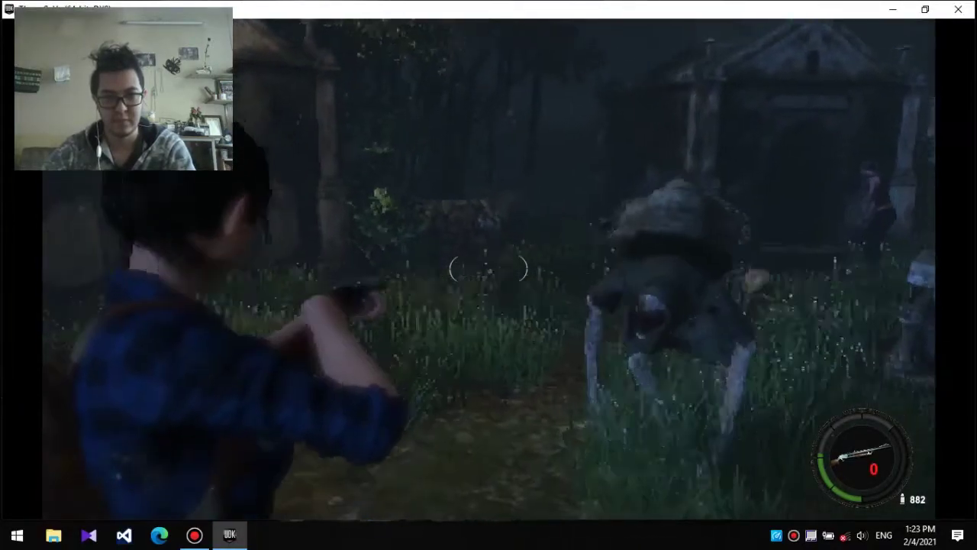
key(a)
key(Tab)
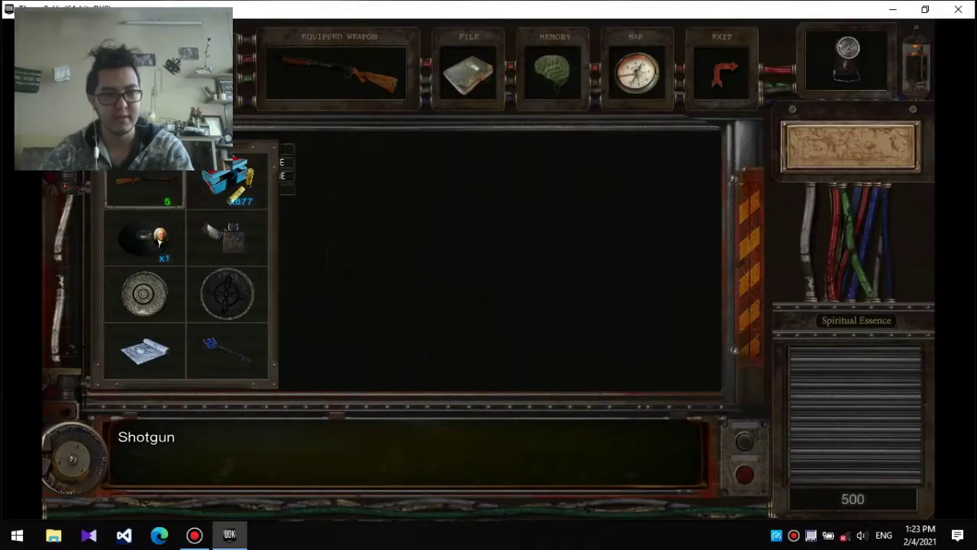
key(Tab)
right_click(488, 275)
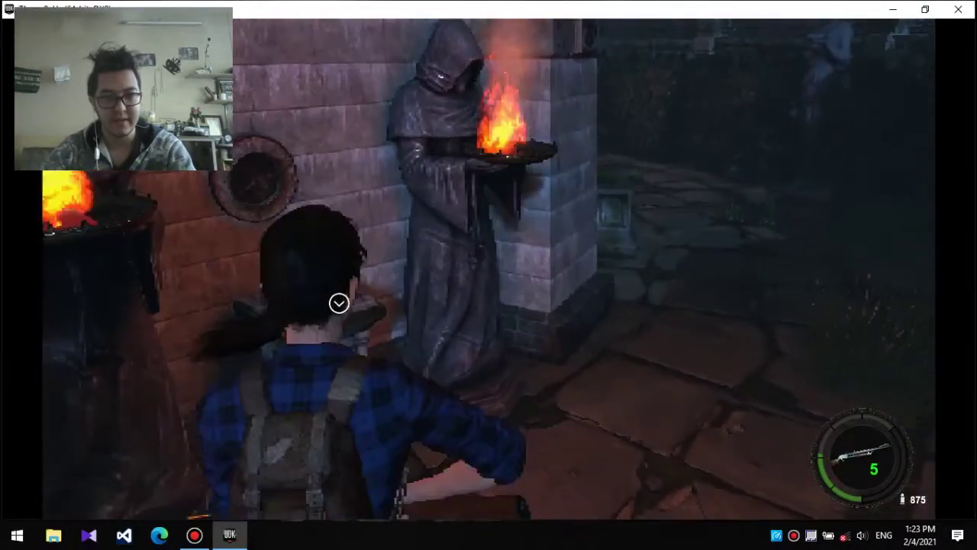
key(e)
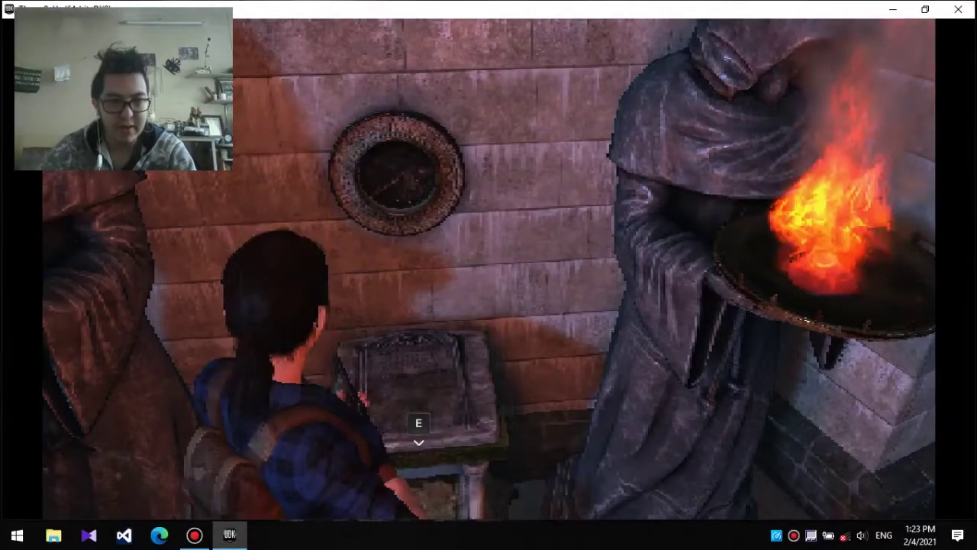
key(Tab)
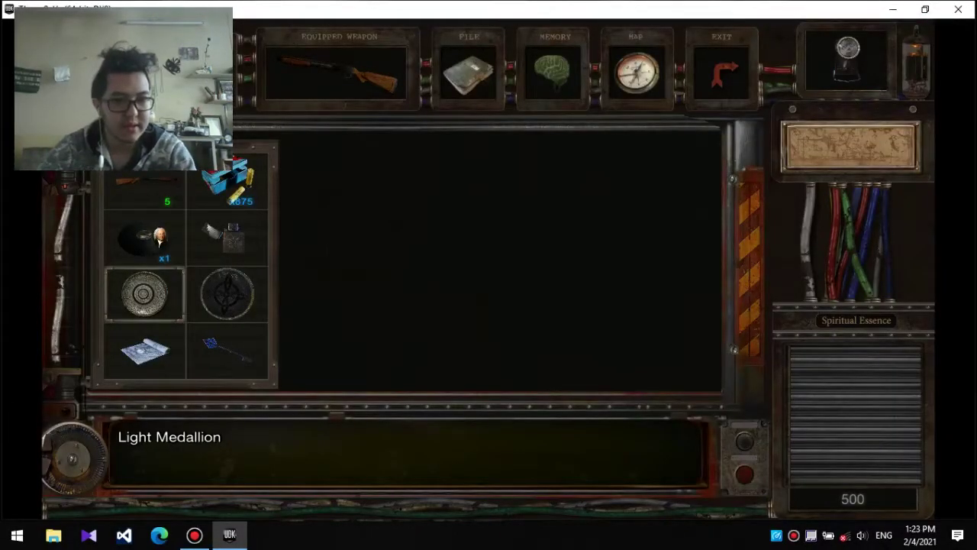
key(Return)
key(d)
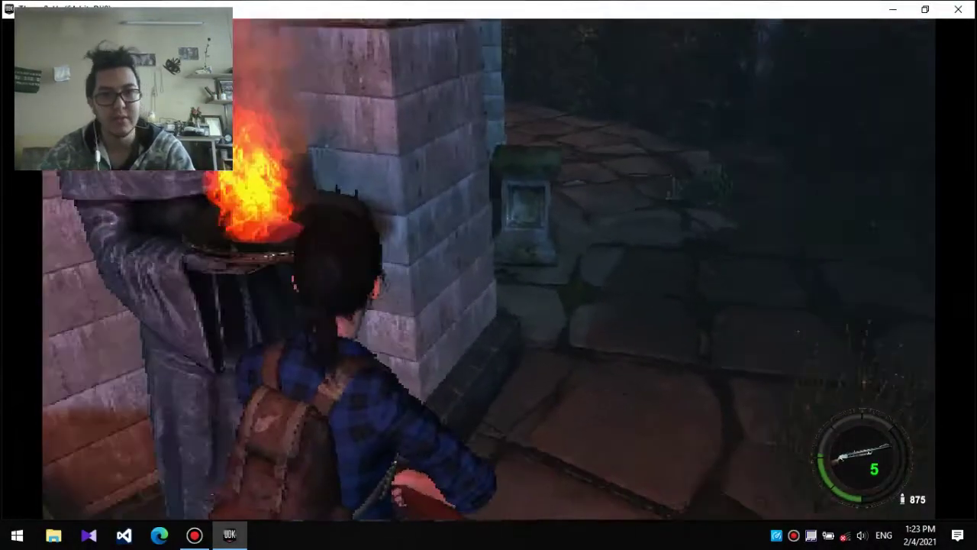
key(w)
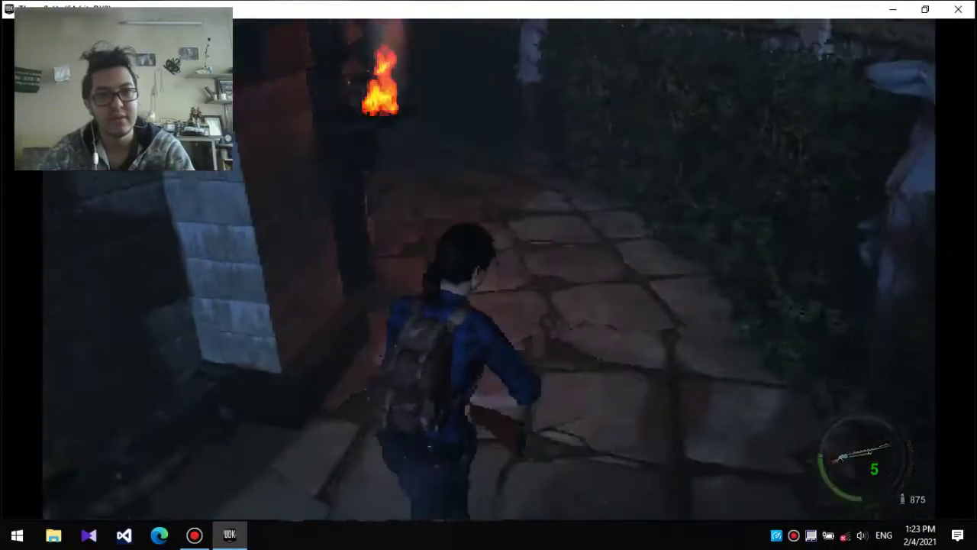
key(a)
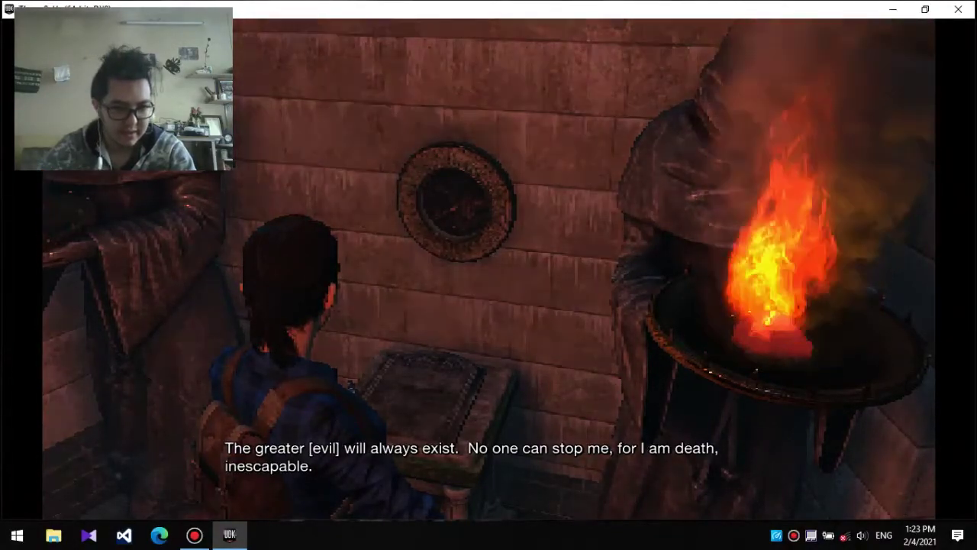
key(Tab)
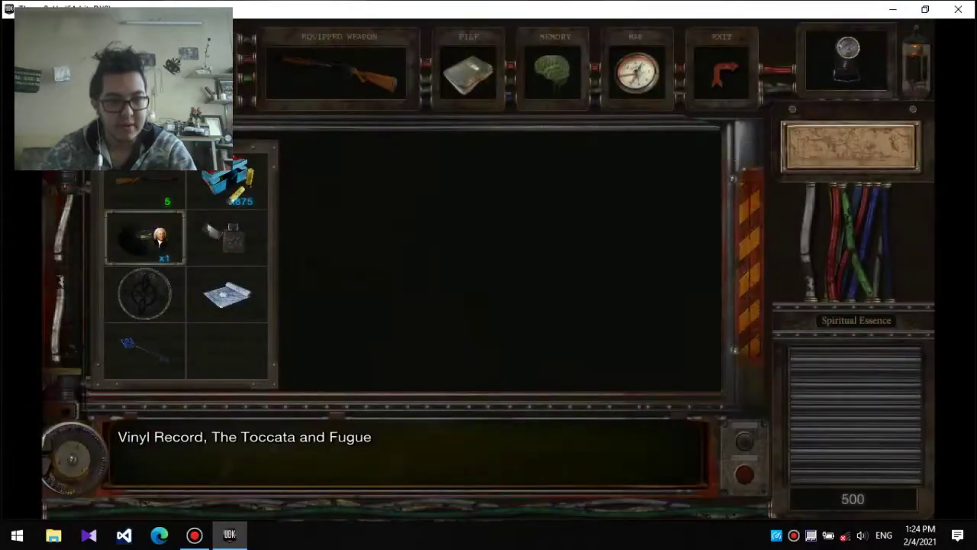
key(Down)
key(Return)
key(Return)
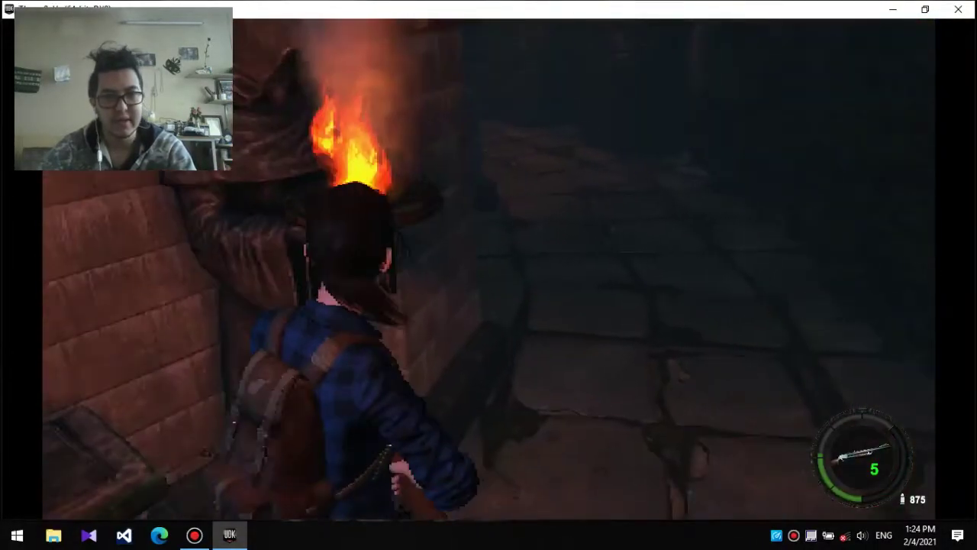
key(w)
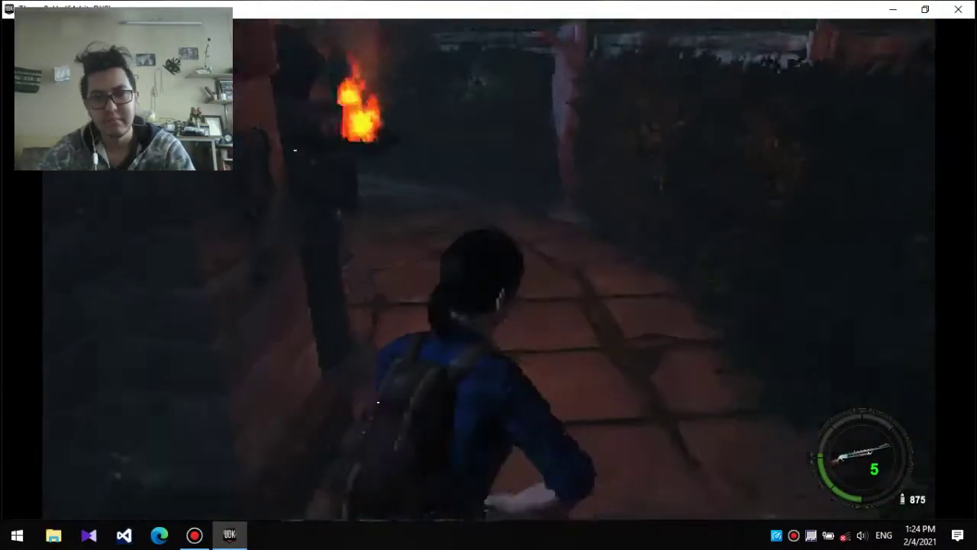
key(w)
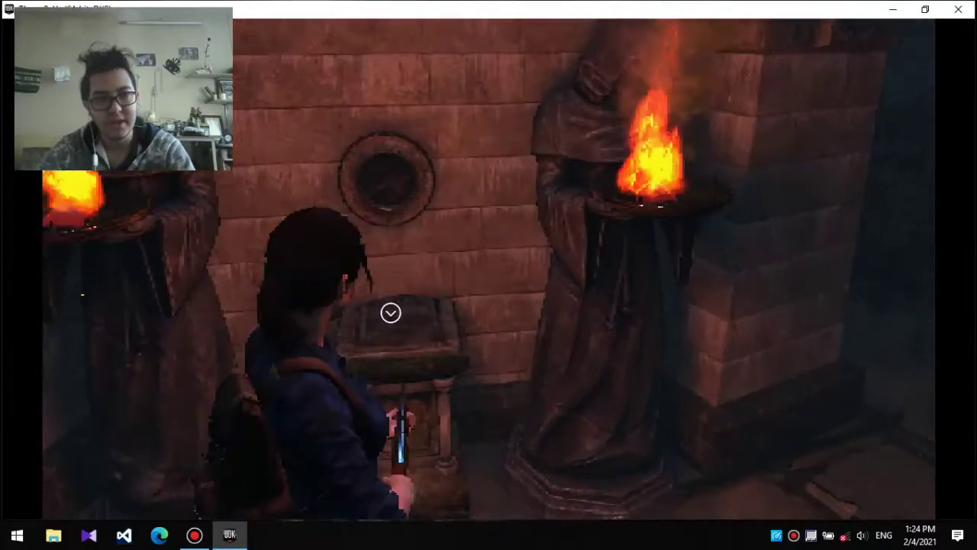
key(e)
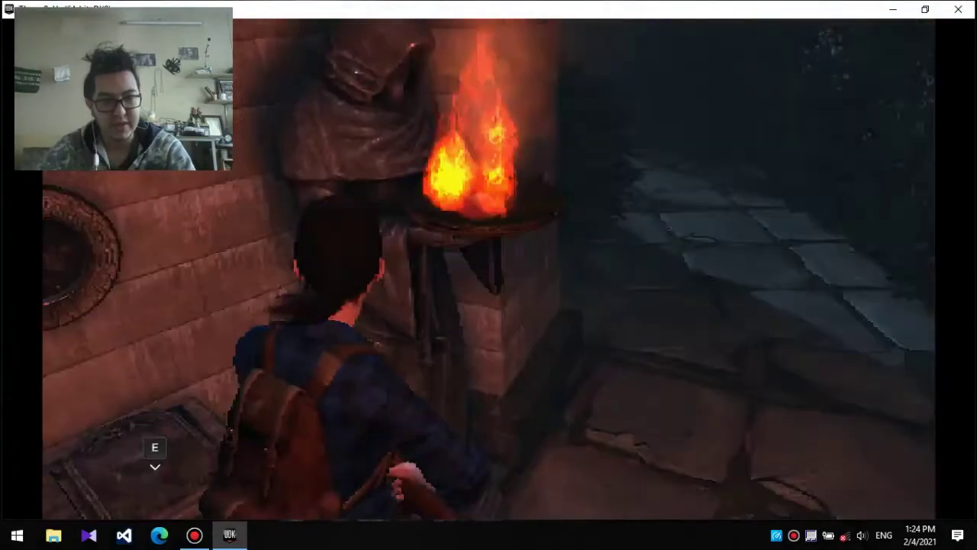
key(w)
key(w)
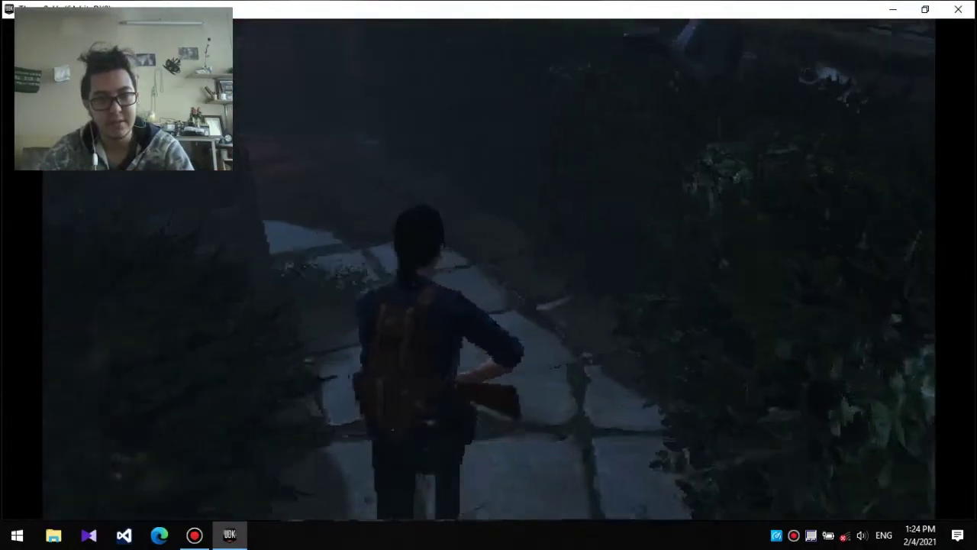
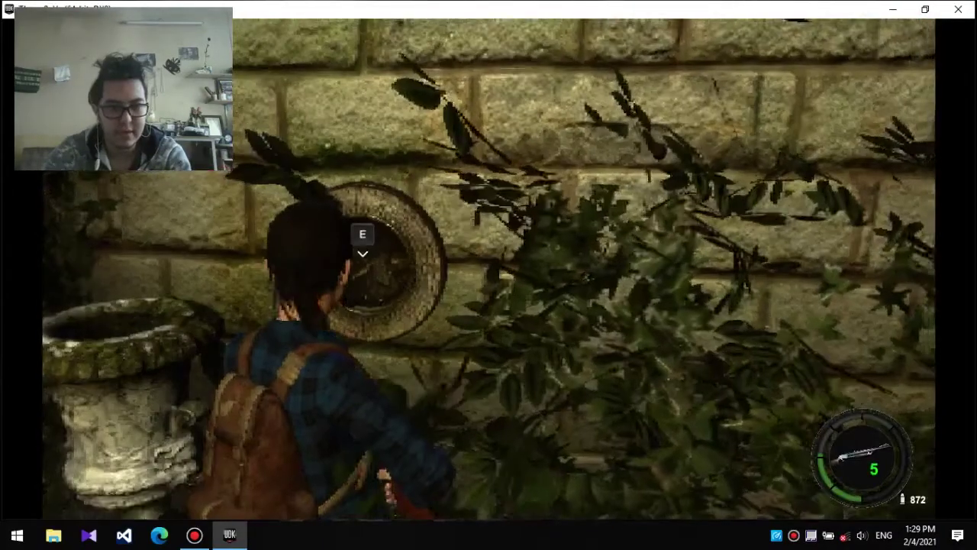
drag(488, 275, 687, 275)
key(w)
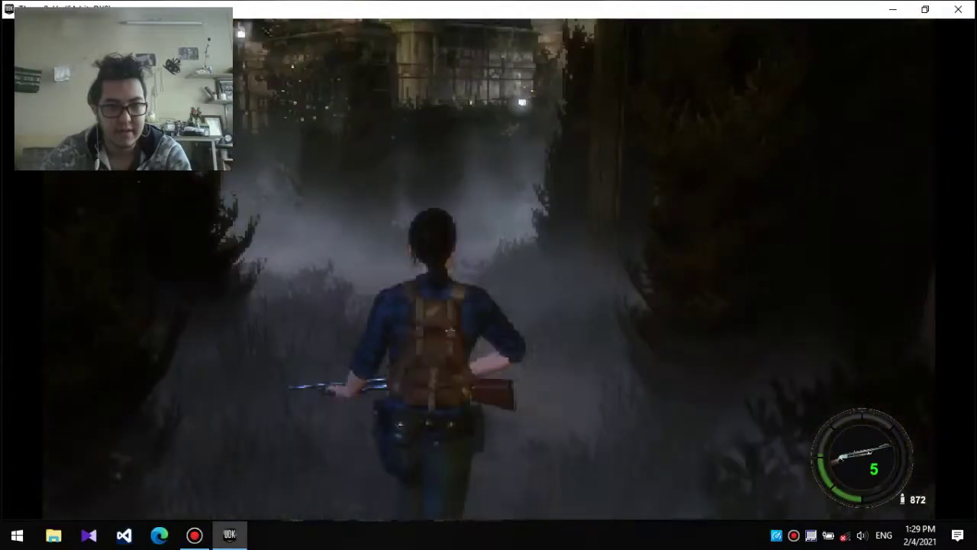
key(w)
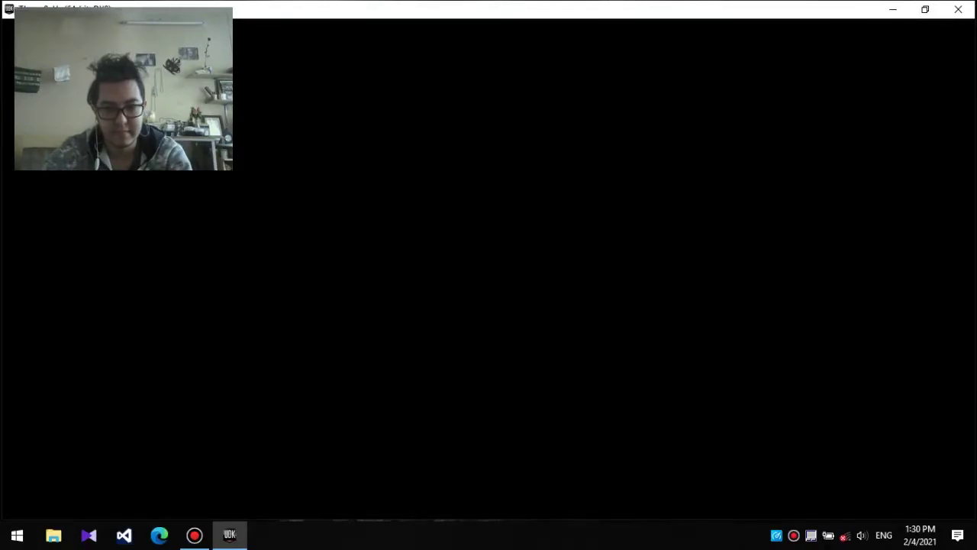
key(w)
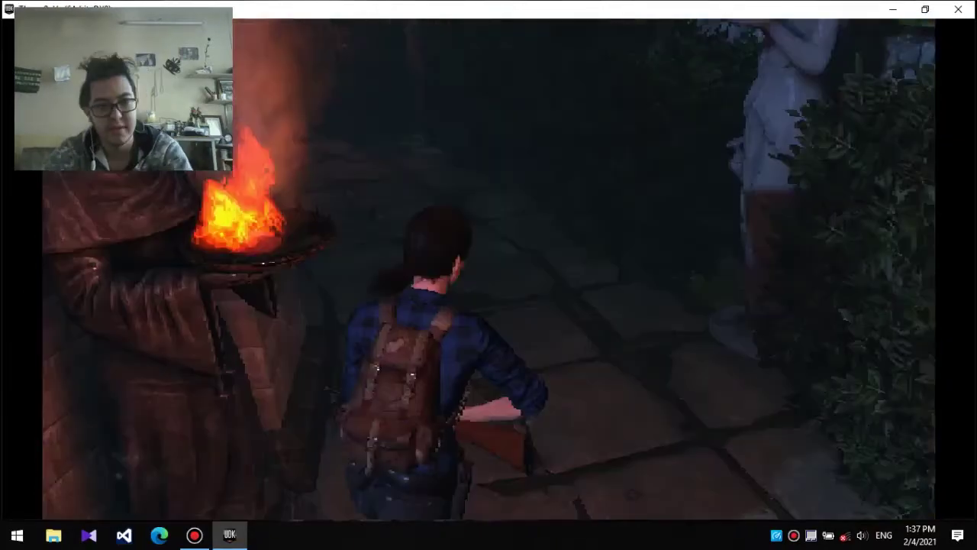
key(w)
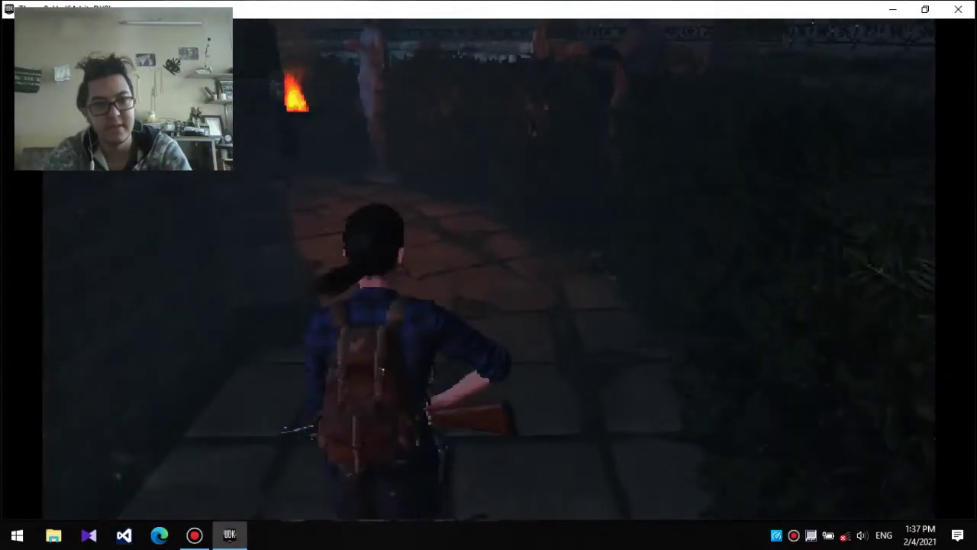
key(w)
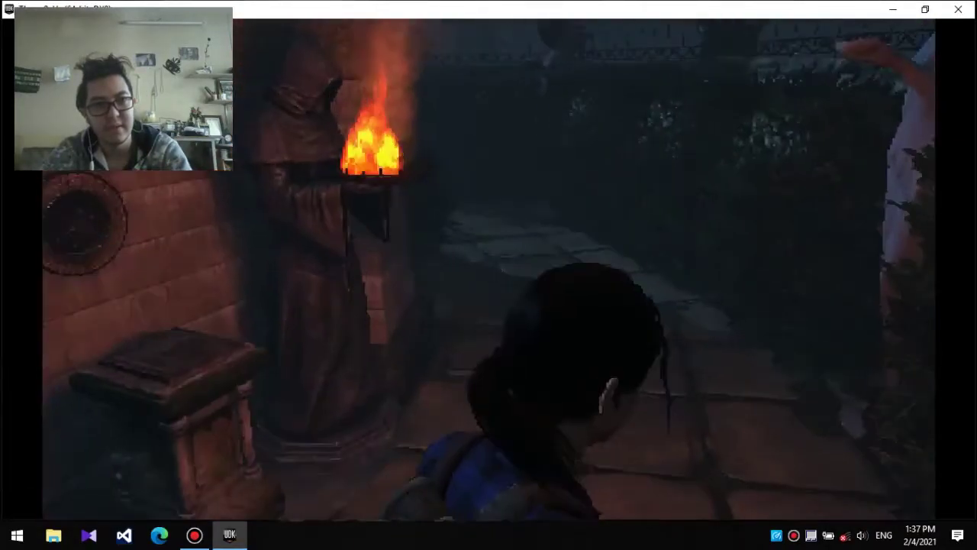
key(e)
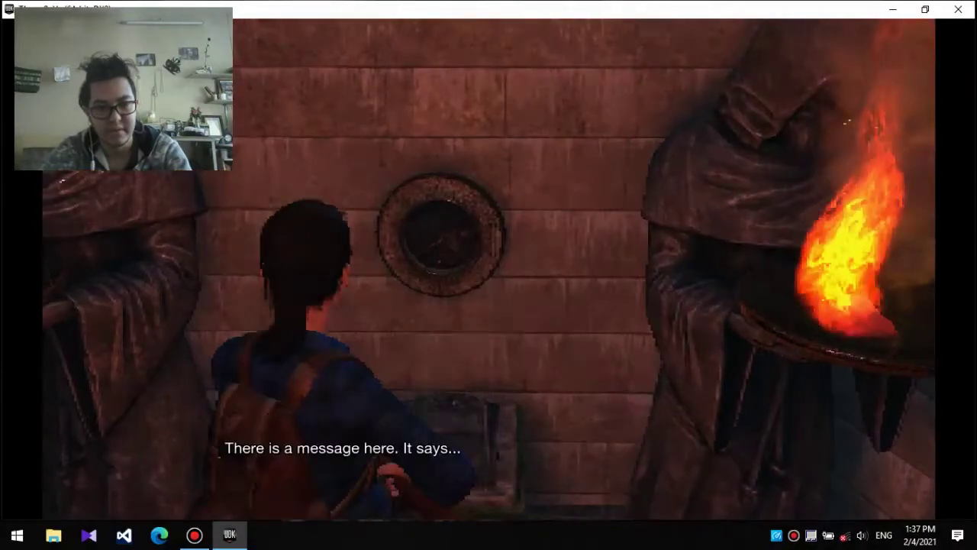
key(e)
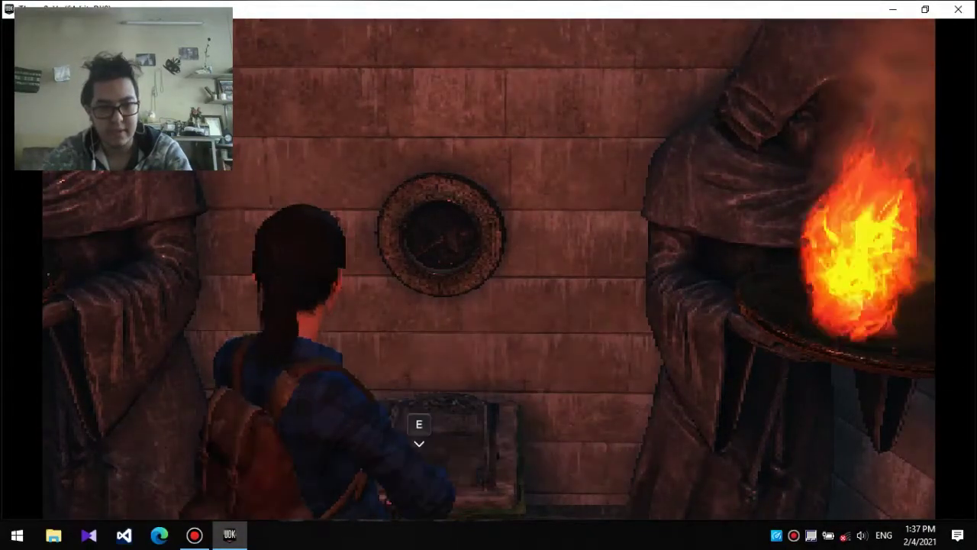
key(Tab)
key(Down)
key(Return)
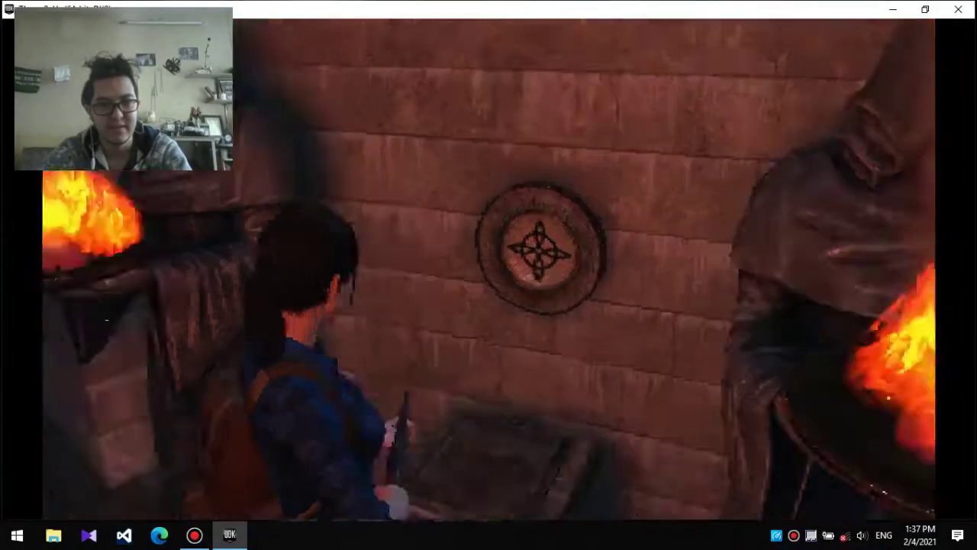
key(w)
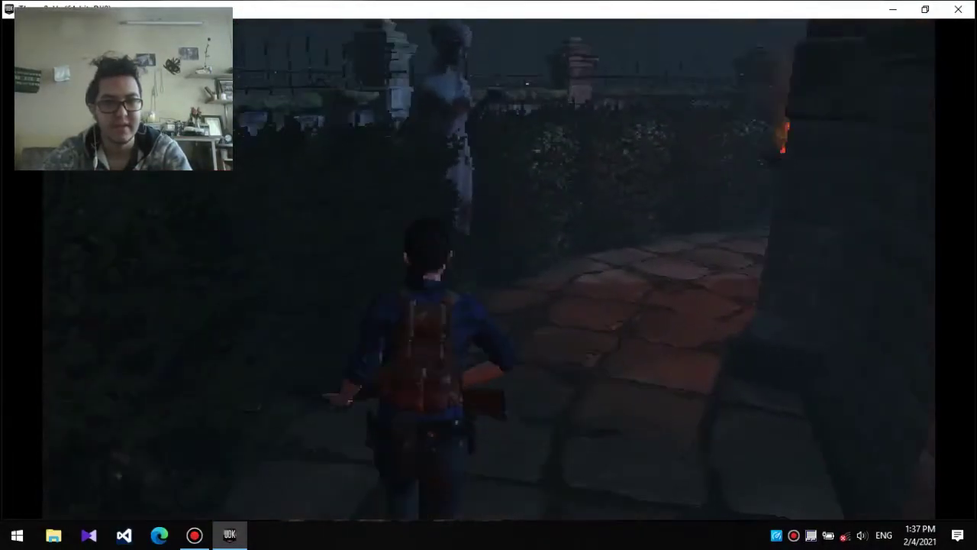
key(w)
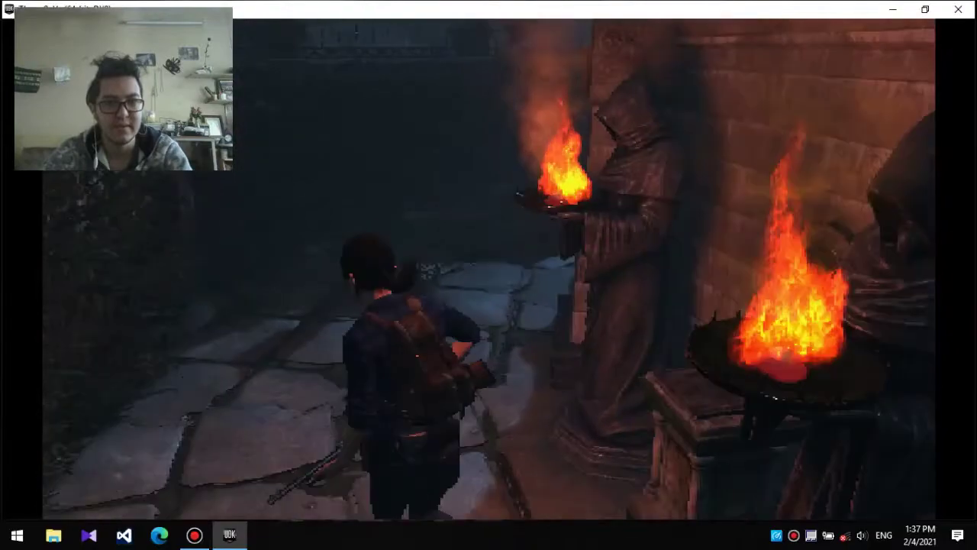
key(w)
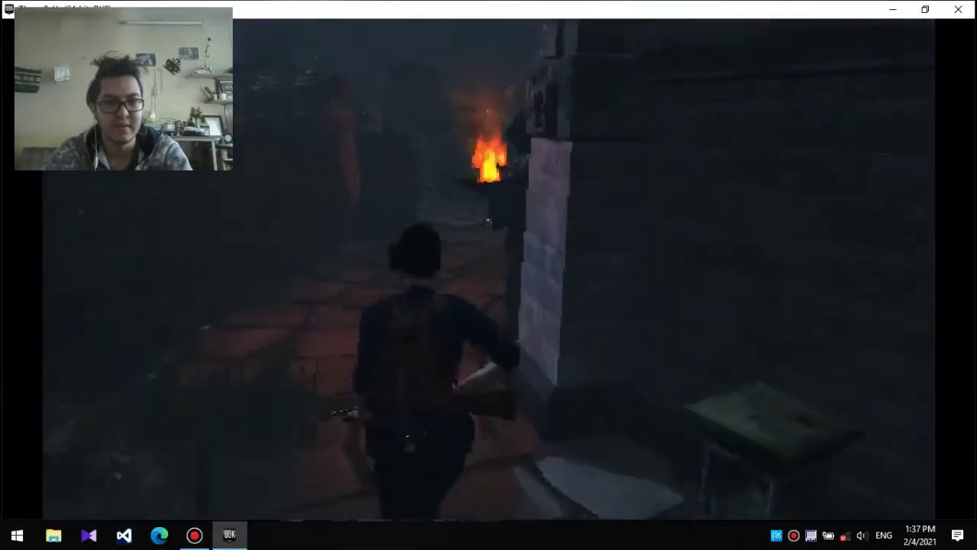
key(w)
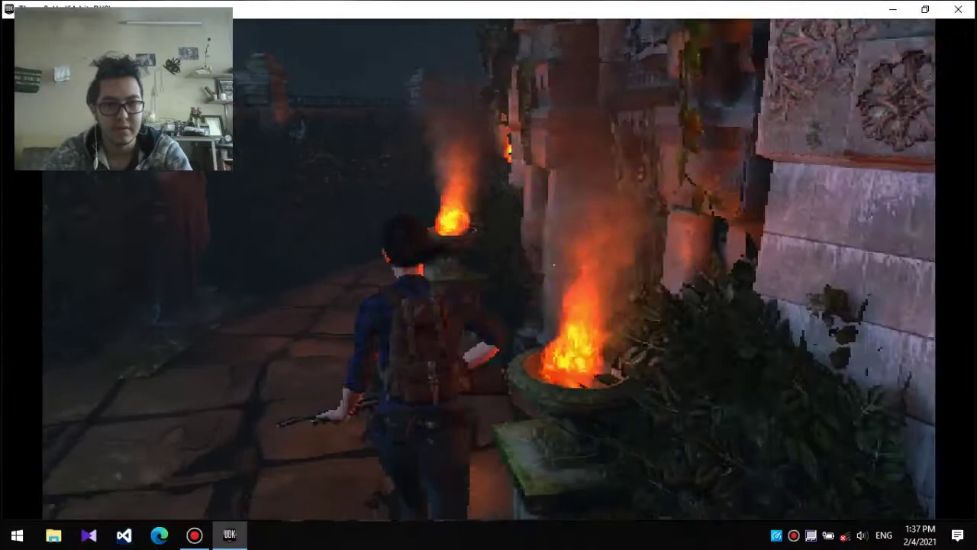
key(w)
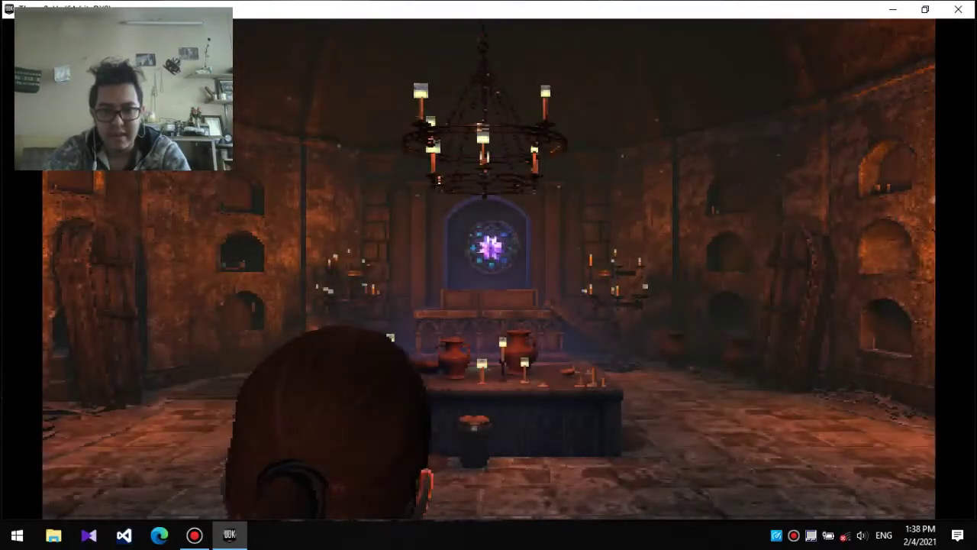
drag(489, 275, 305, 274)
drag(489, 275, 229, 275)
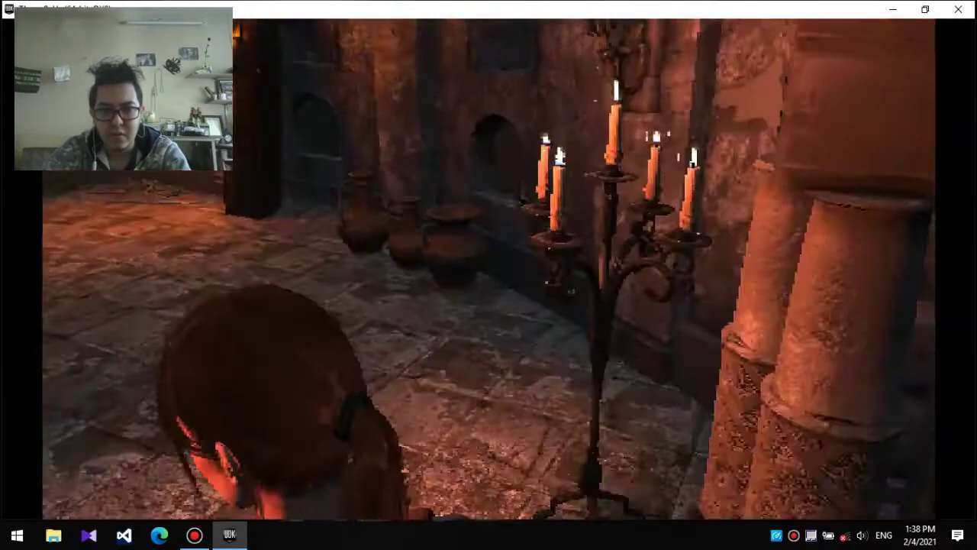
drag(489, 274, 688, 275)
drag(488, 275, 306, 275)
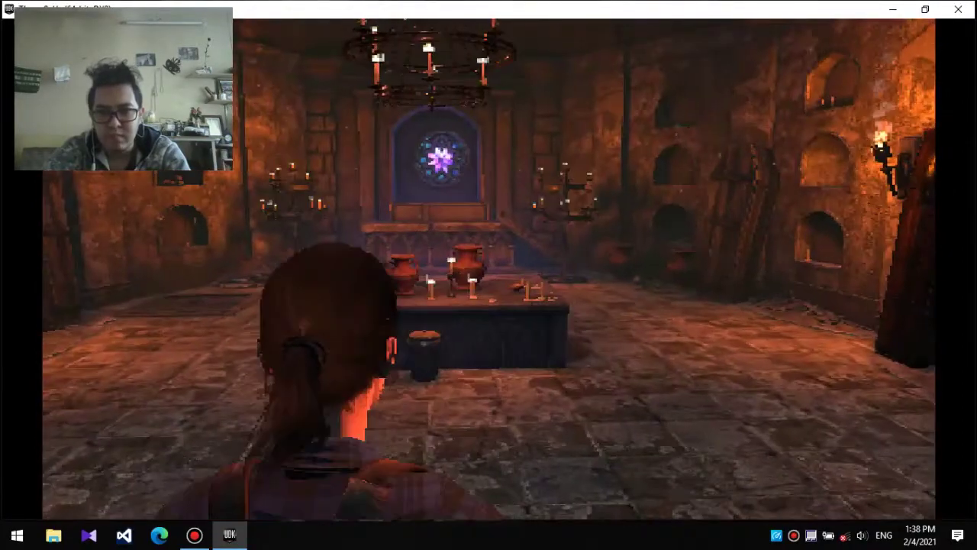
key(w)
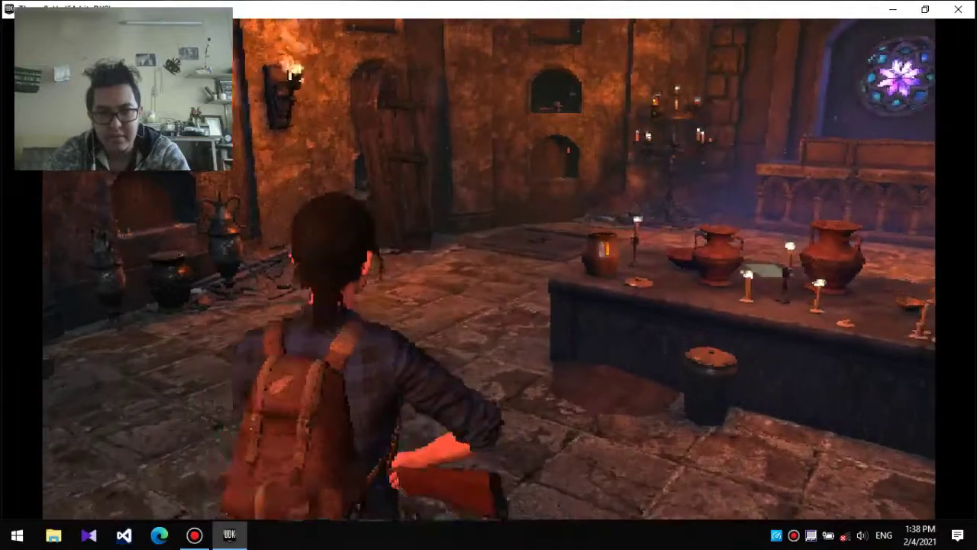
key(w)
mouse_move(488, 275)
mouse_down()
mouse_move(382, 275)
mouse_move(489, 191)
mouse_up()
drag(489, 274, 611, 320)
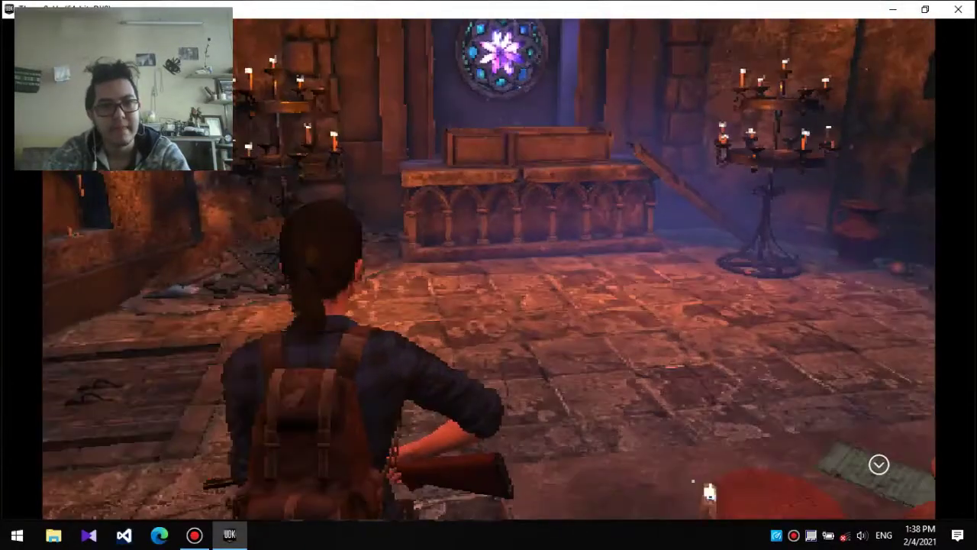
drag(488, 275, 306, 274)
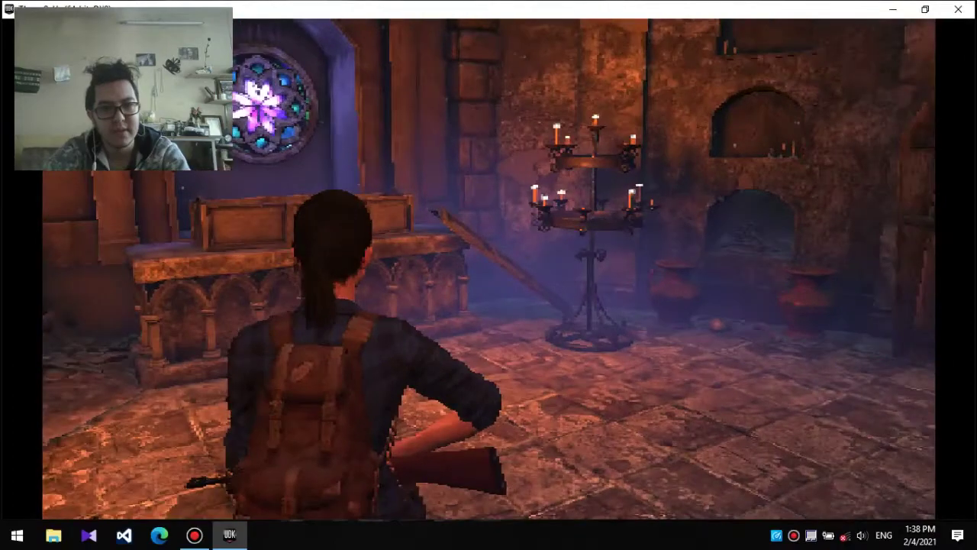
drag(489, 275, 489, 382)
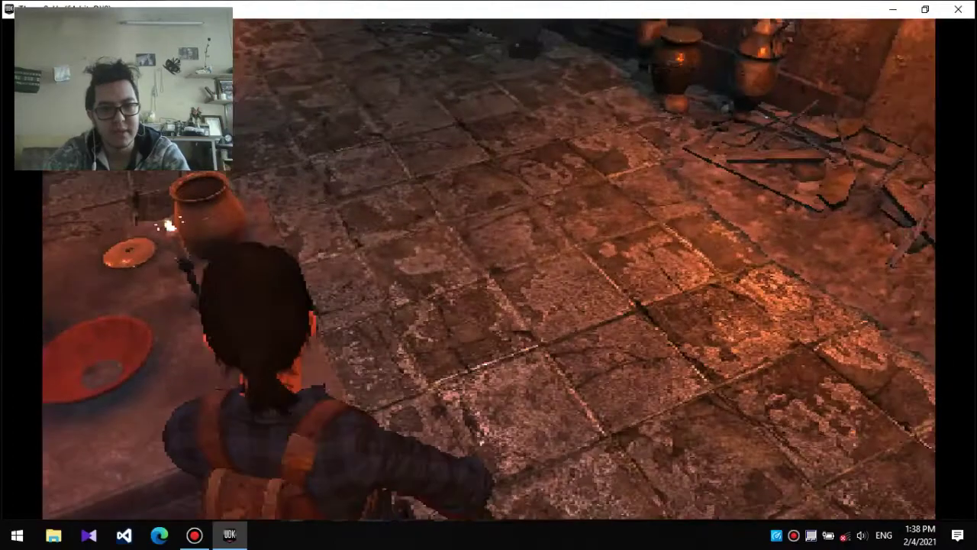
key(w)
key(e)
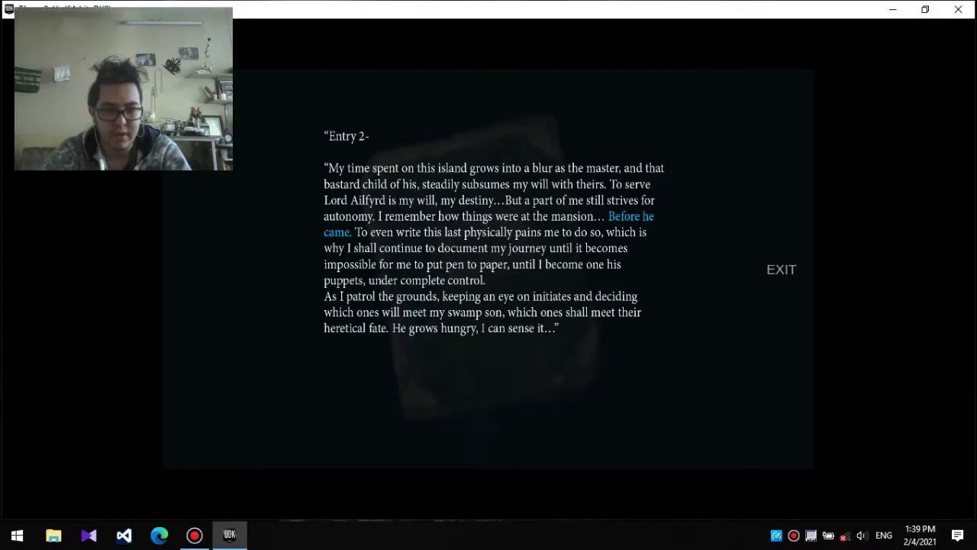
key(Down)
key(Return)
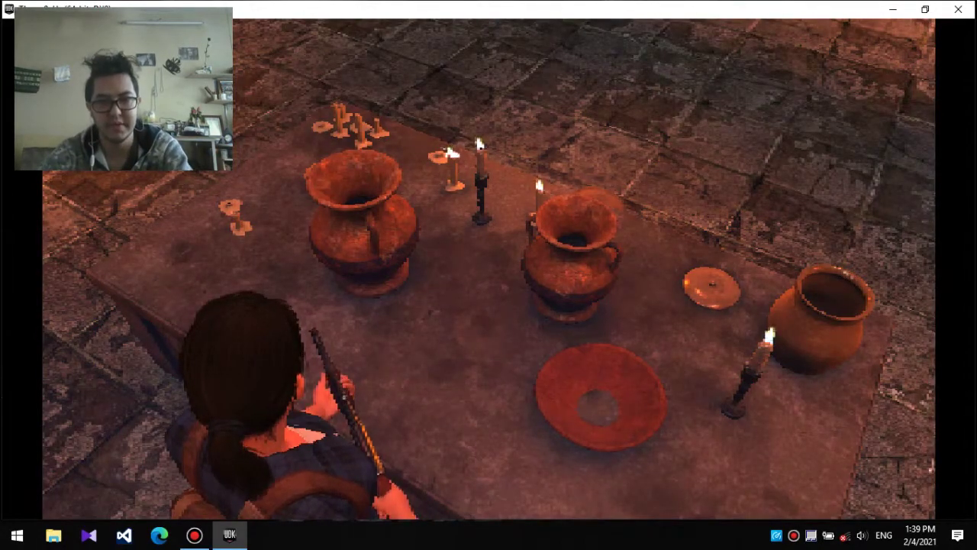
drag(488, 275, 489, 382)
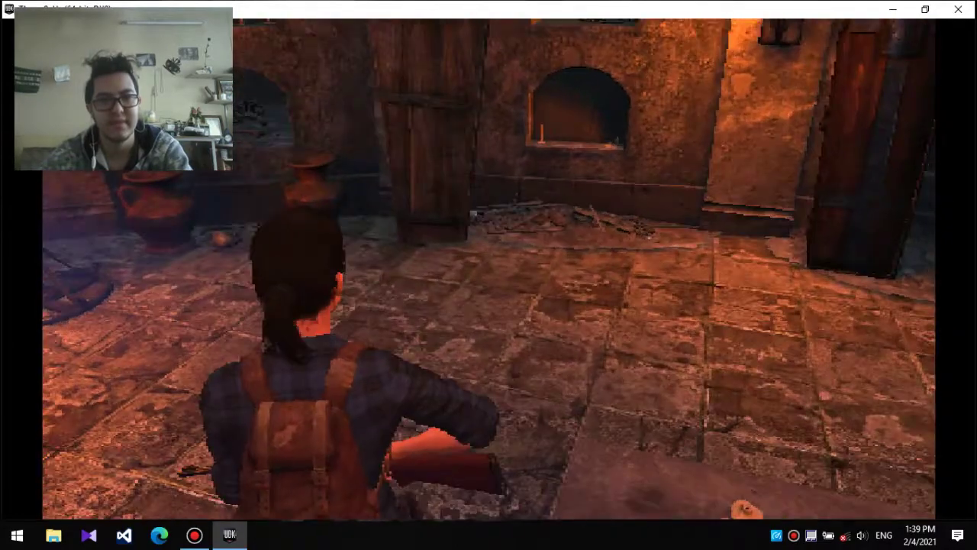
key(w)
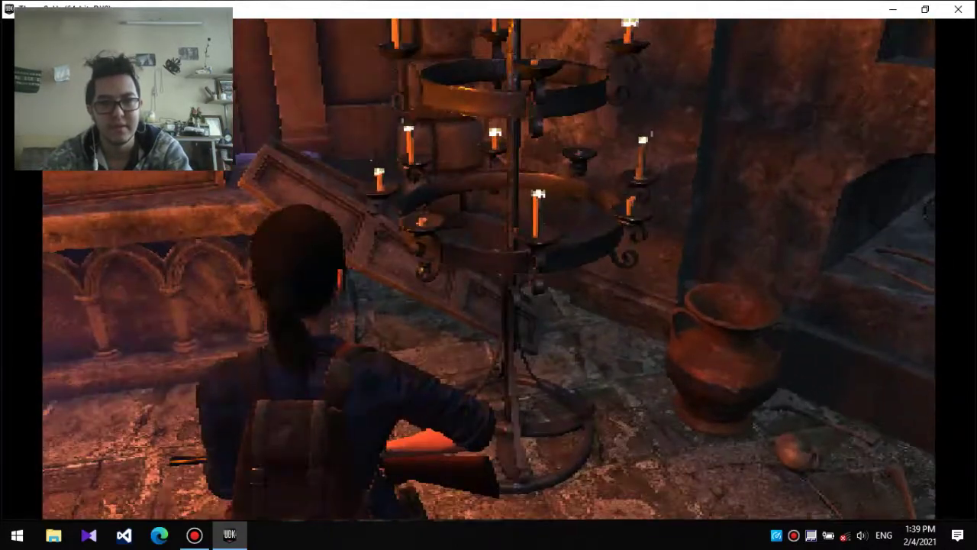
key(w)
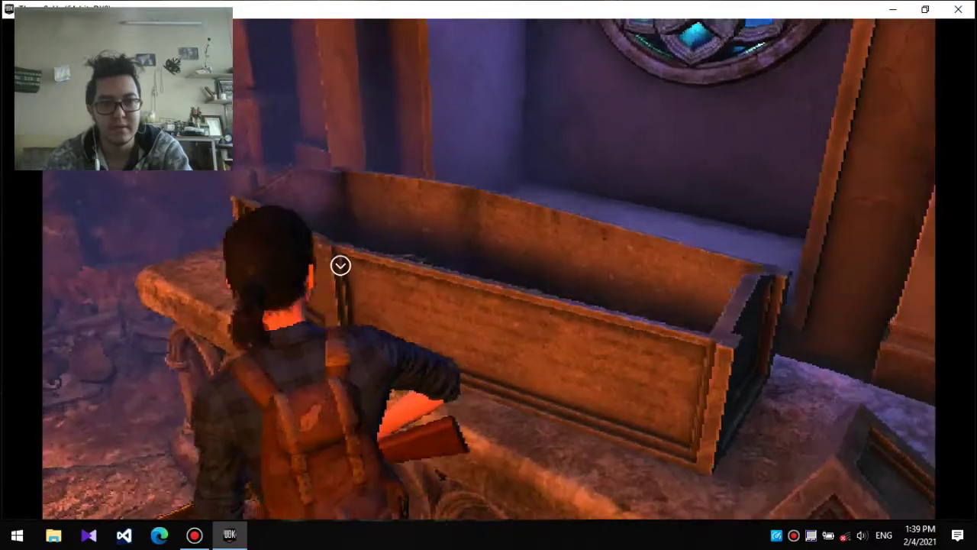
key(e)
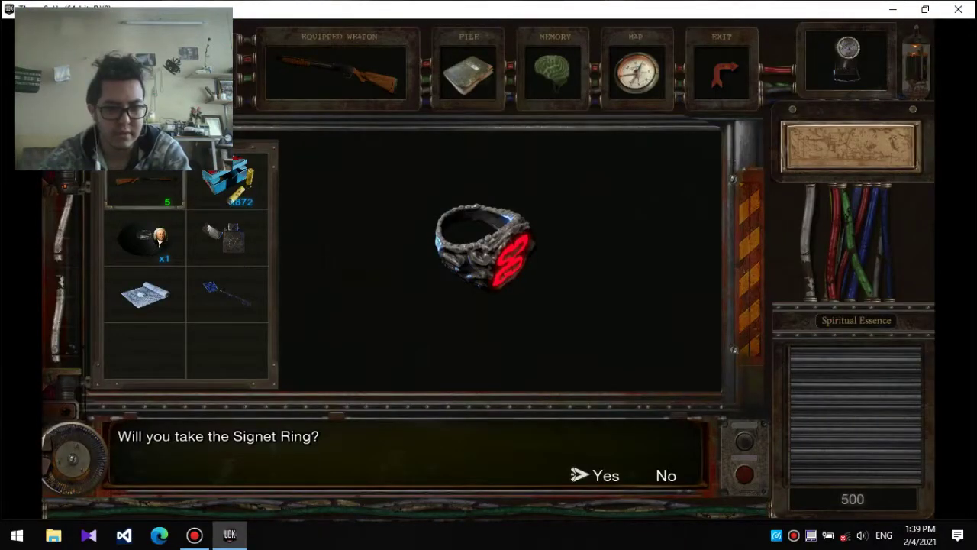
key(Return)
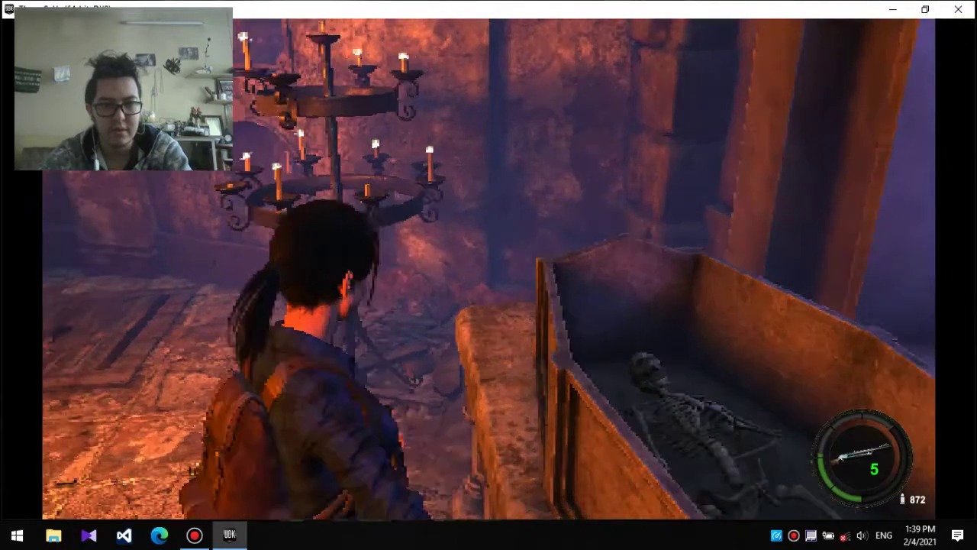
key(Tab)
key(Down)
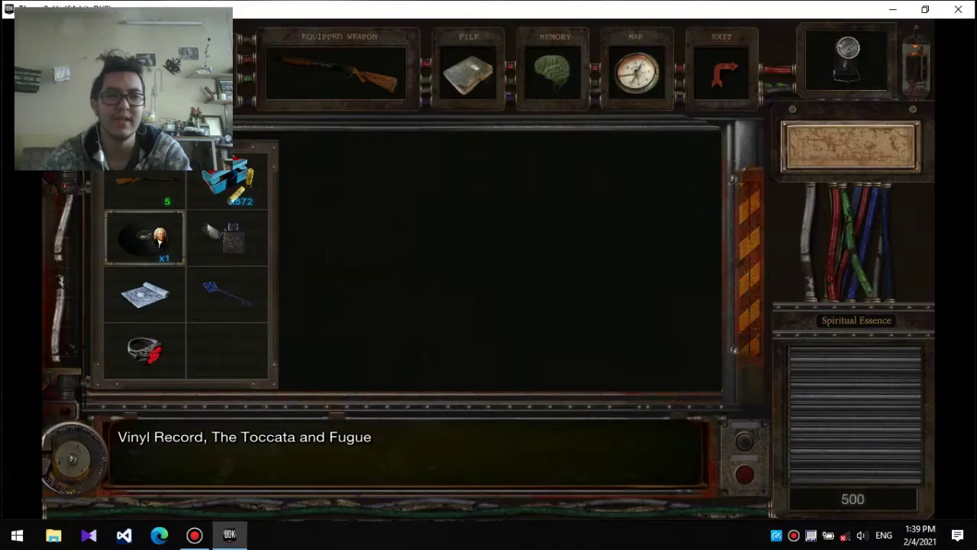
key(Down)
key(Down)
key(Return)
key(Down)
key(Return)
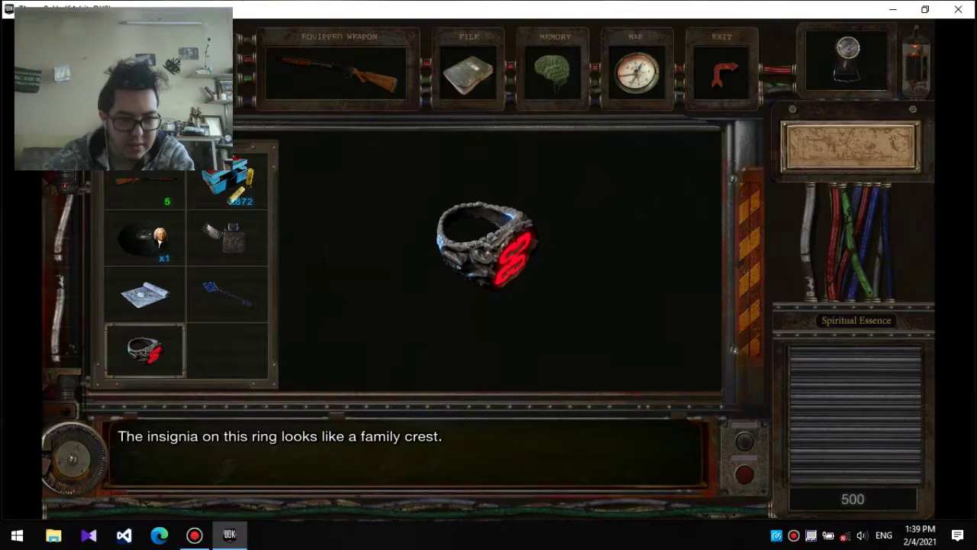
key(Return)
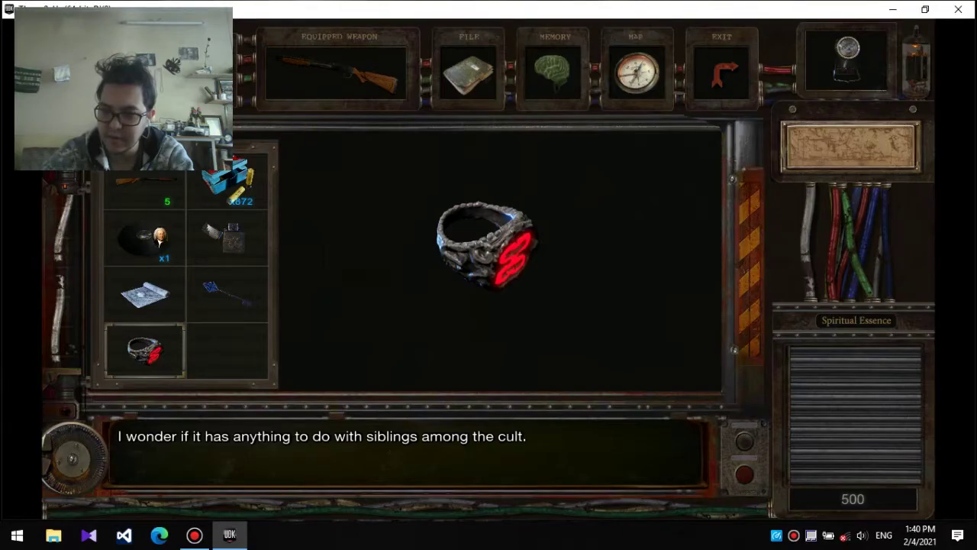
key(Escape)
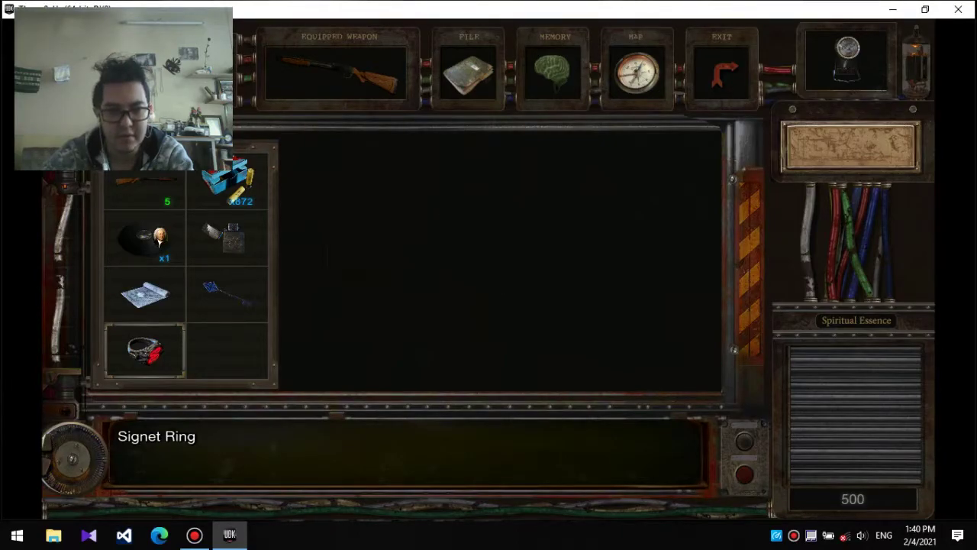
key(Escape)
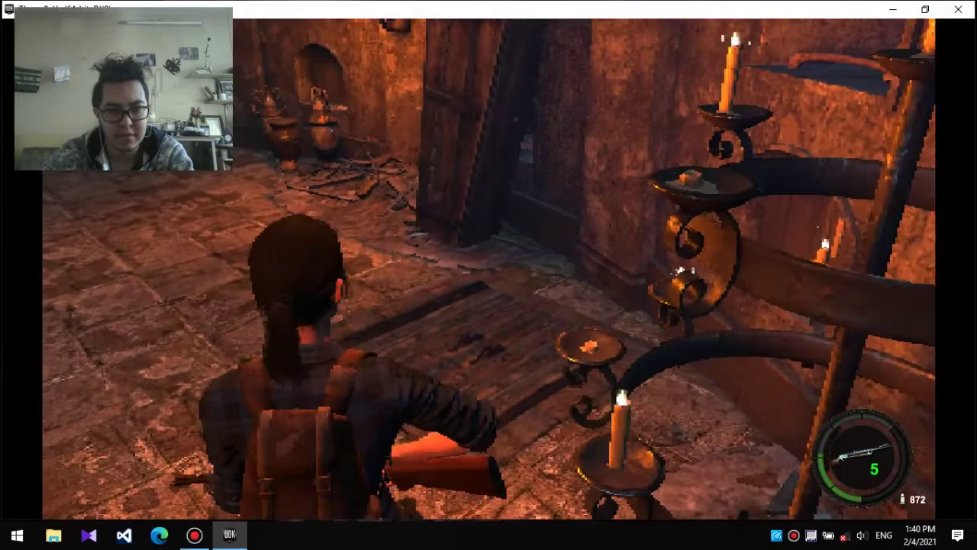
key(w)
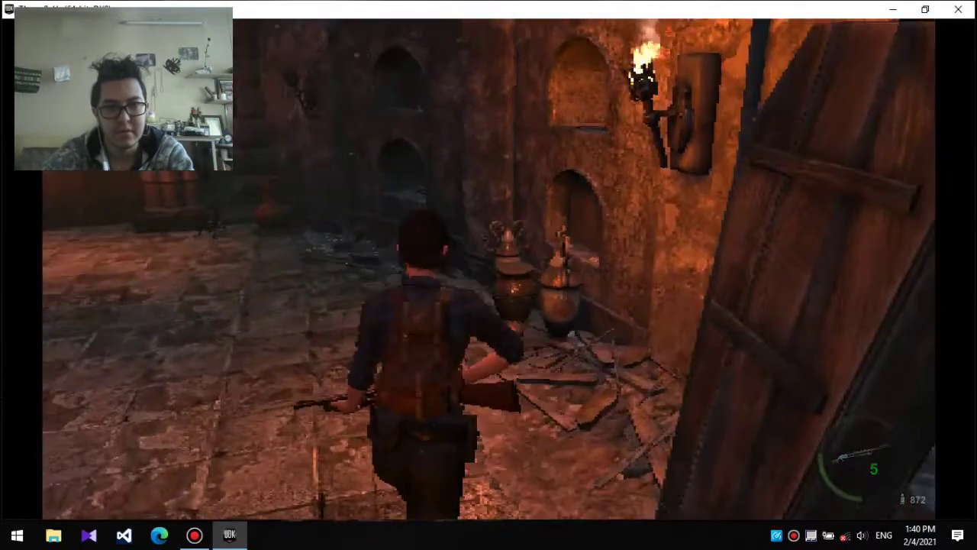
key(w)
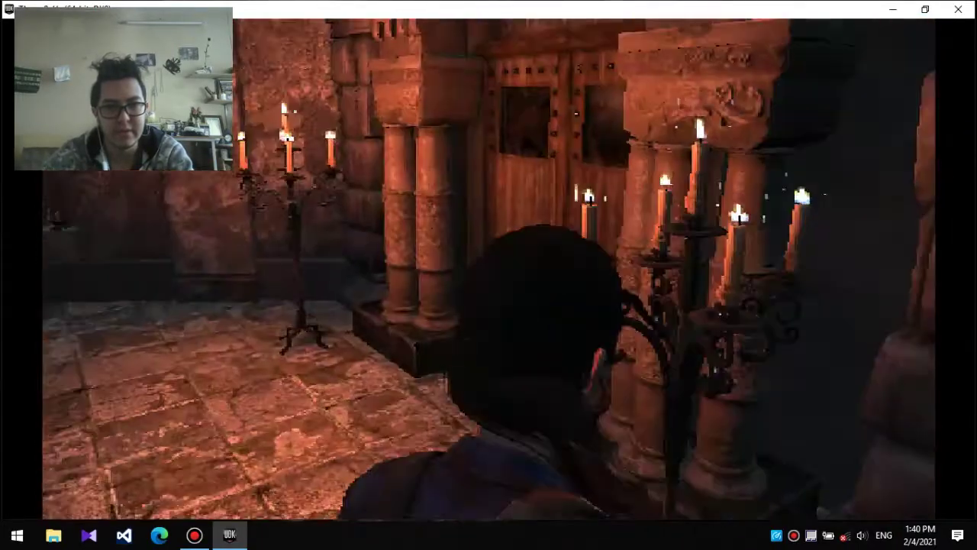
key(w)
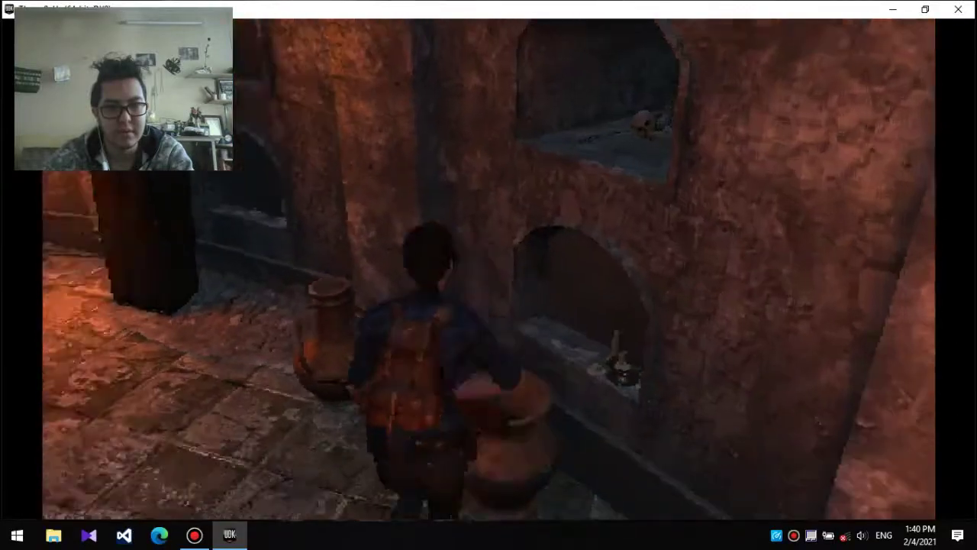
key(w)
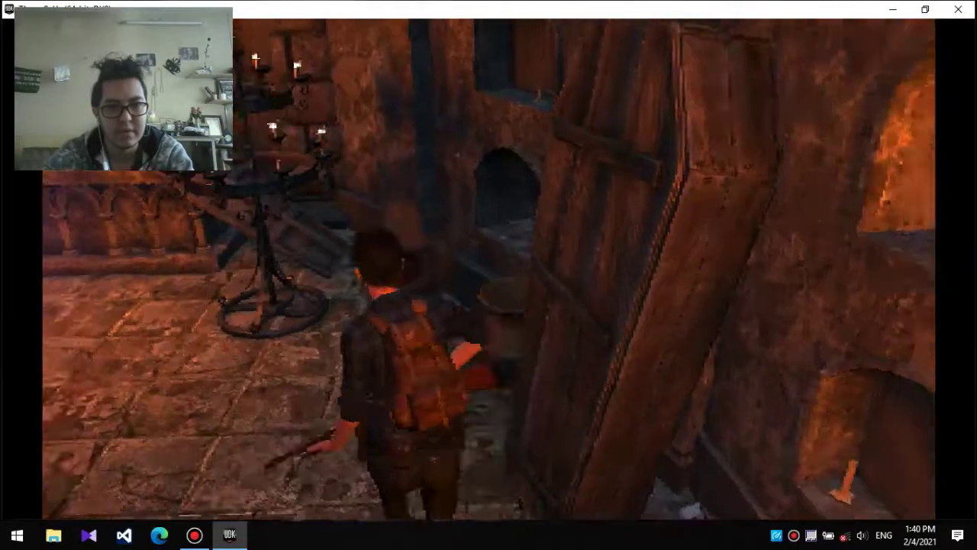
key(w)
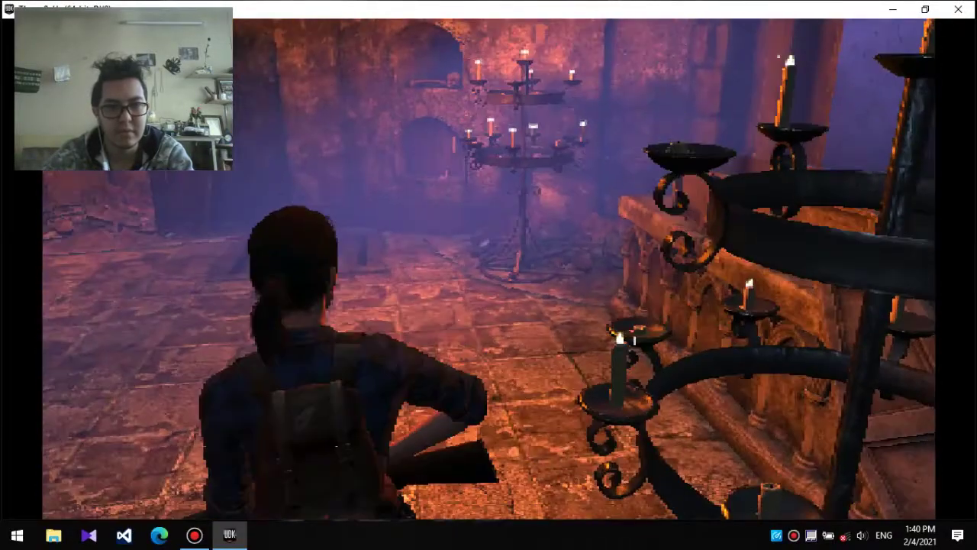
key(w)
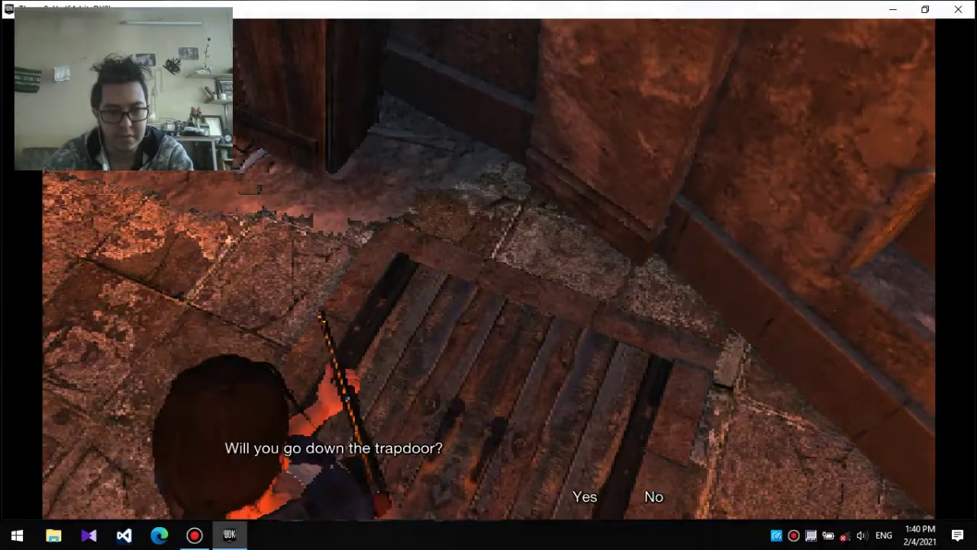
key(Return)
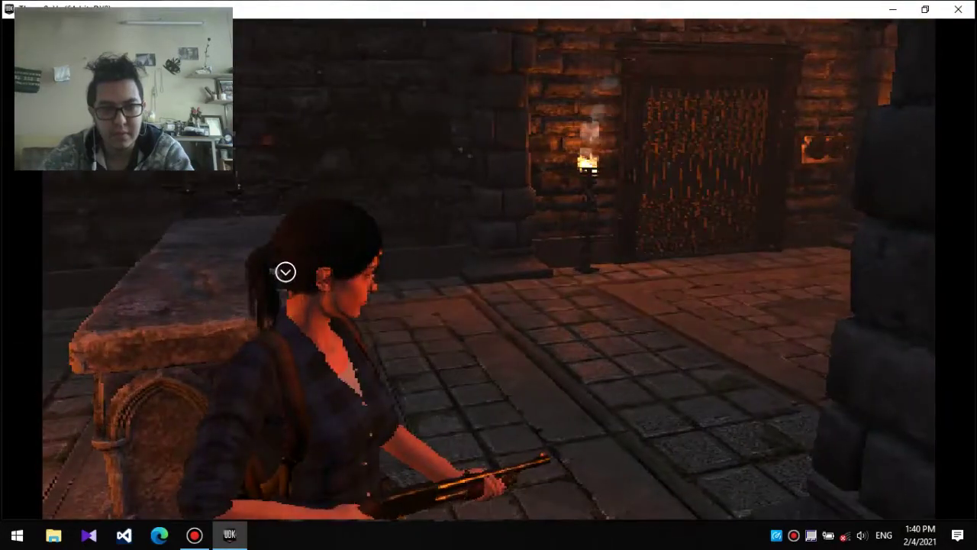
mouse_move(286, 272)
mouse_down()
mouse_move(476, 108)
mouse_move(277, 353)
mouse_move(391, 458)
mouse_up()
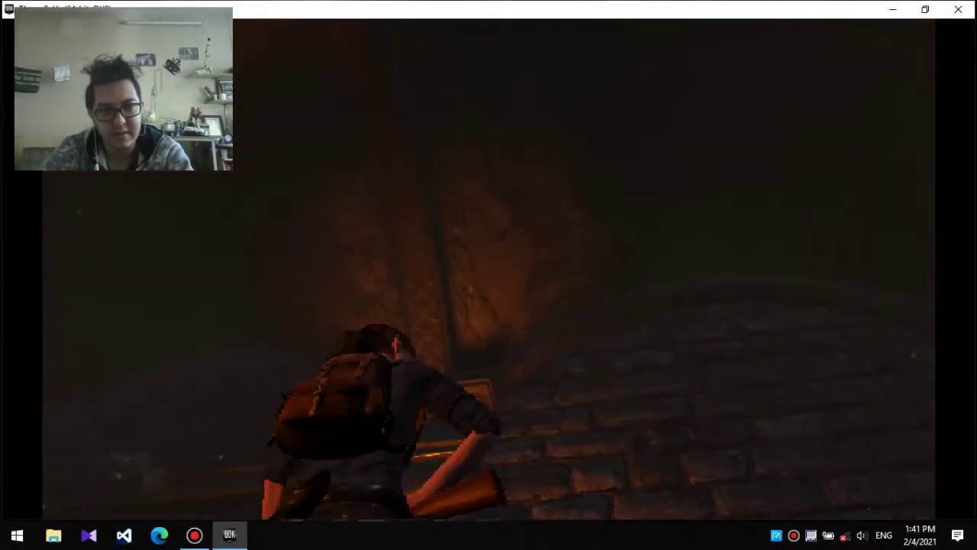
key(w)
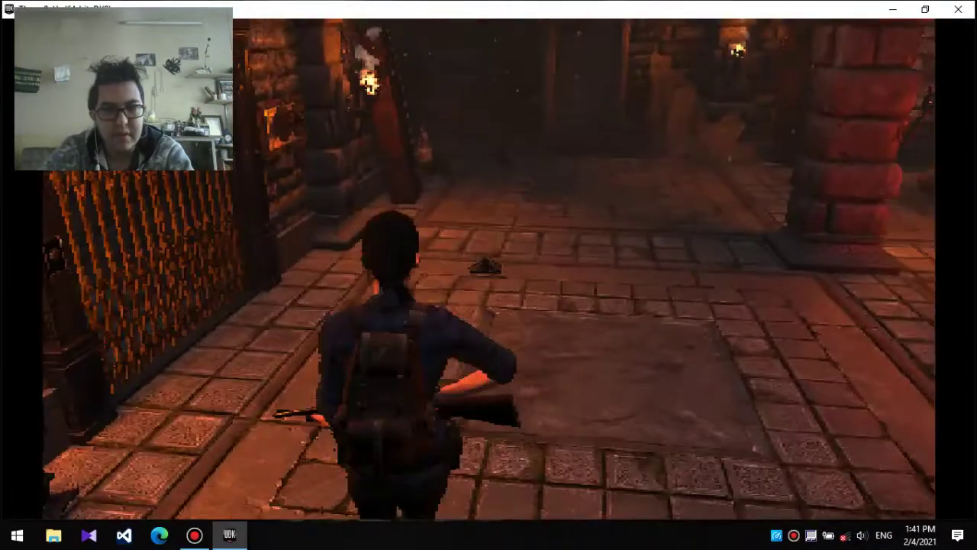
drag(489, 275, 381, 305)
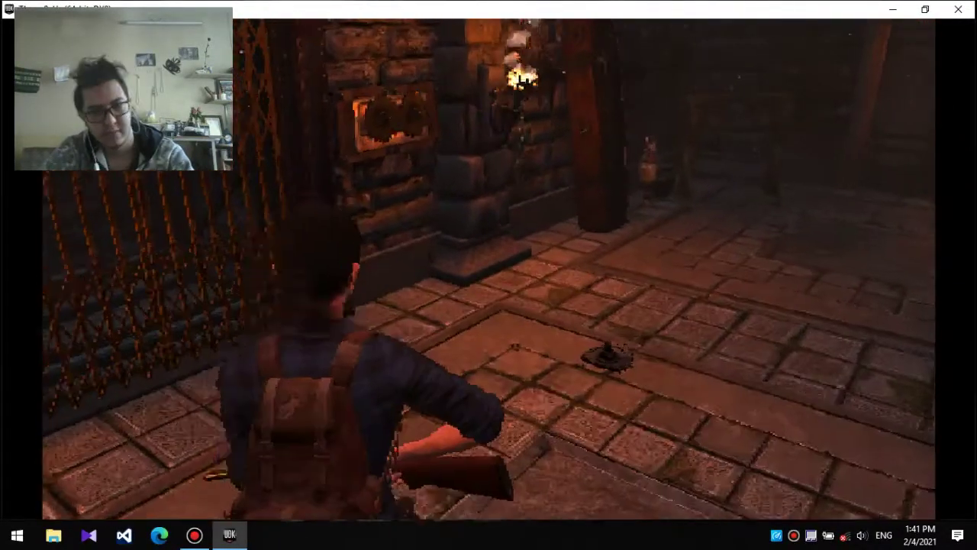
key(Tab)
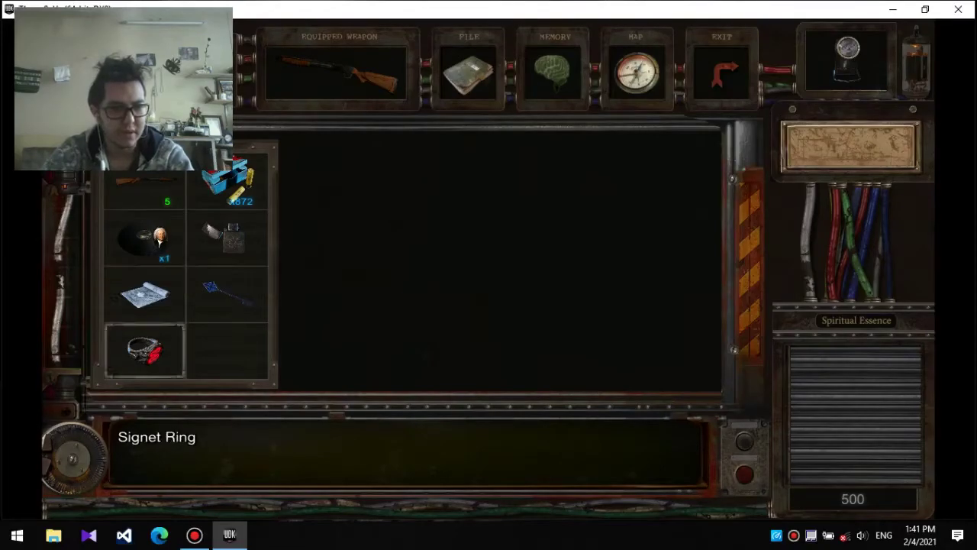
key(Tab)
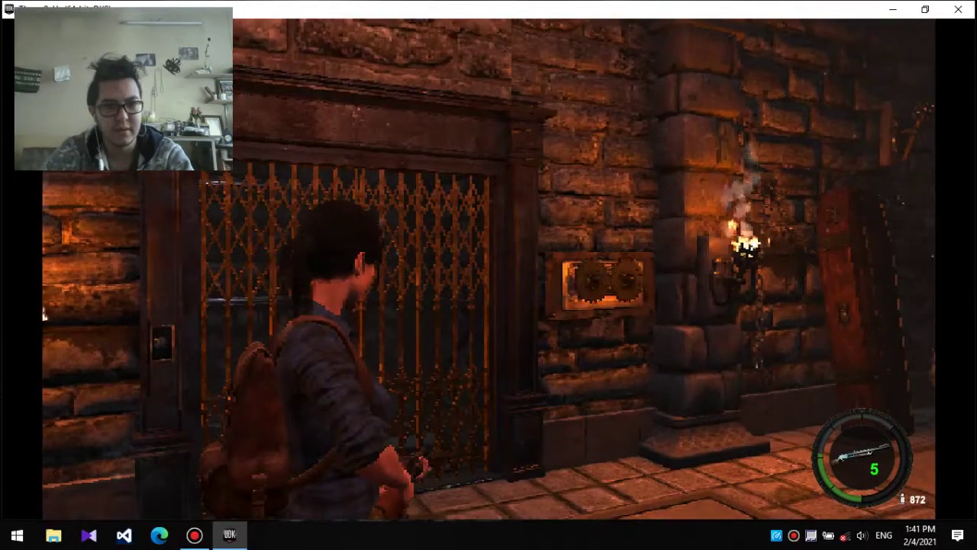
drag(488, 275, 382, 275)
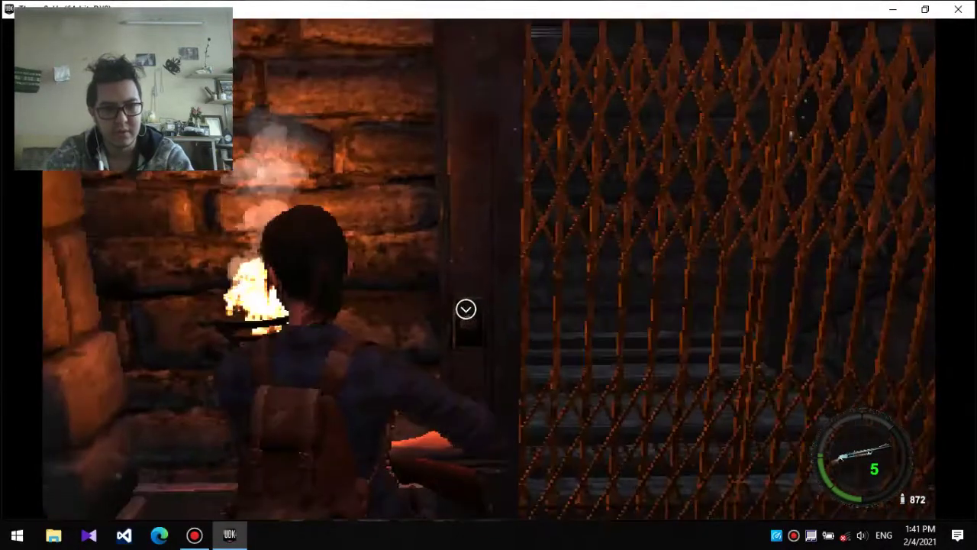
key(w)
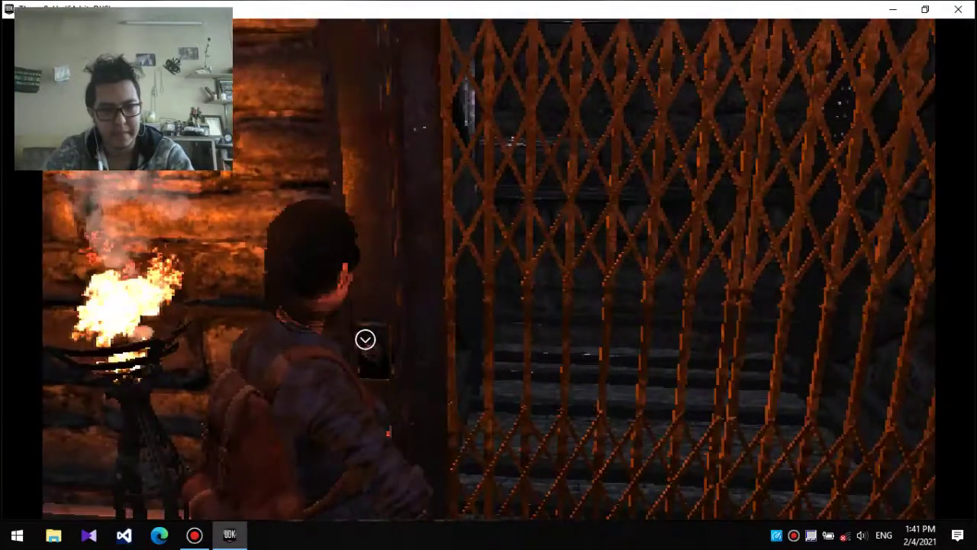
key(w)
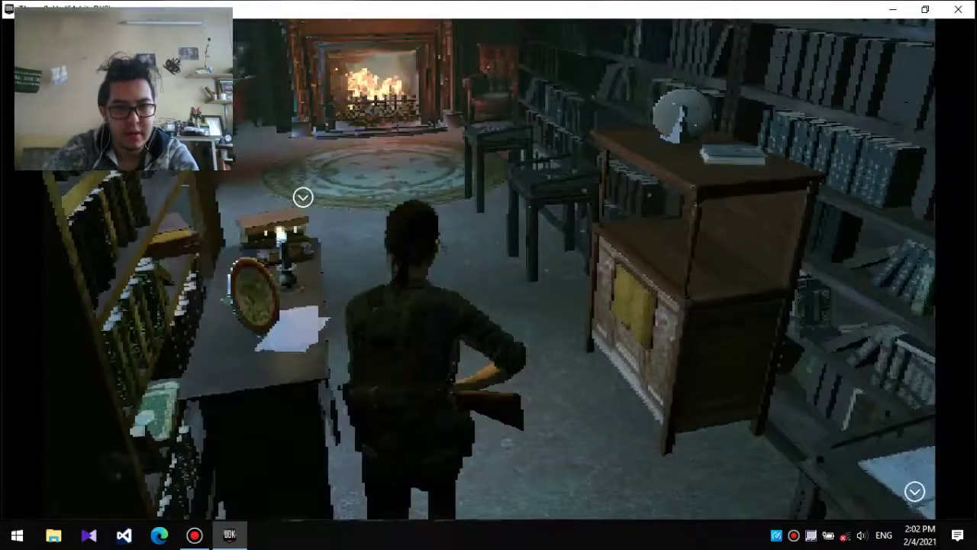
key(w)
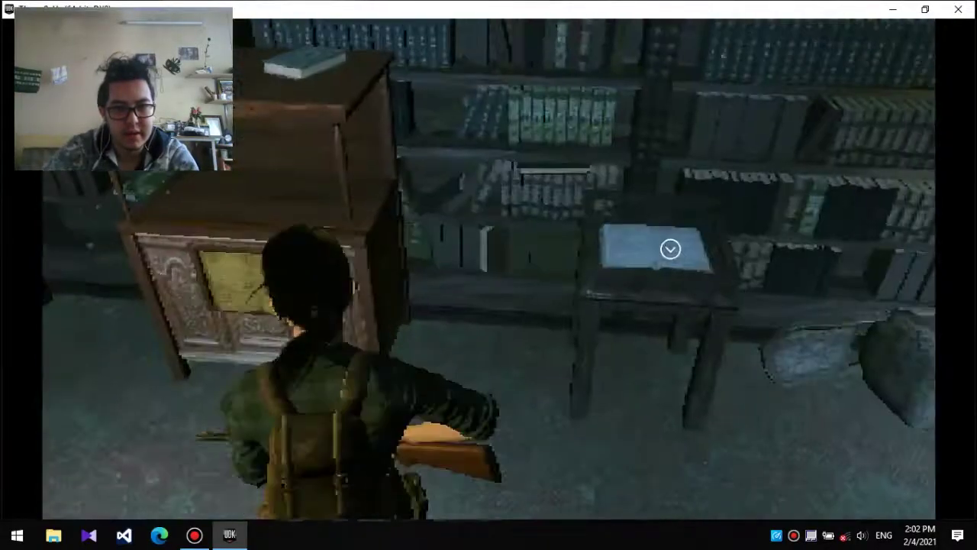
key(e)
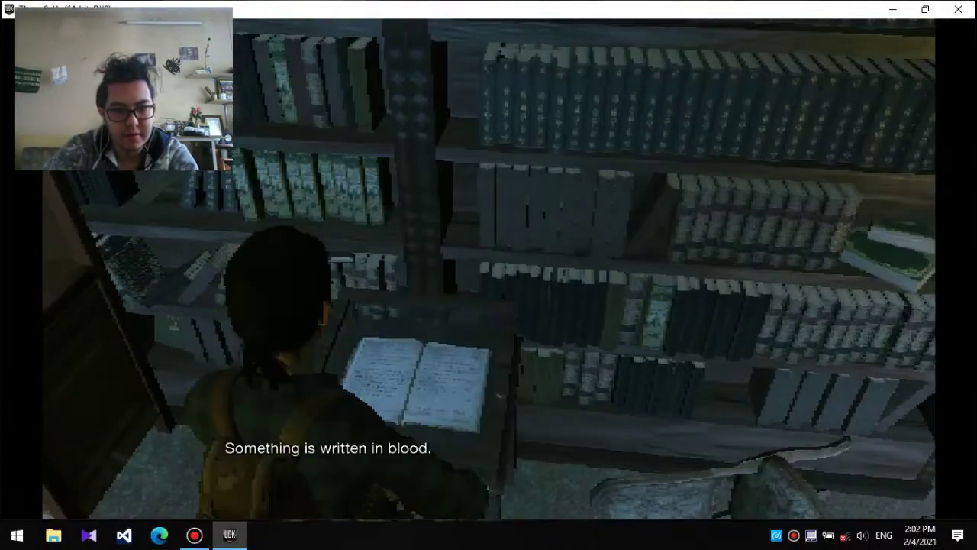
key(e)
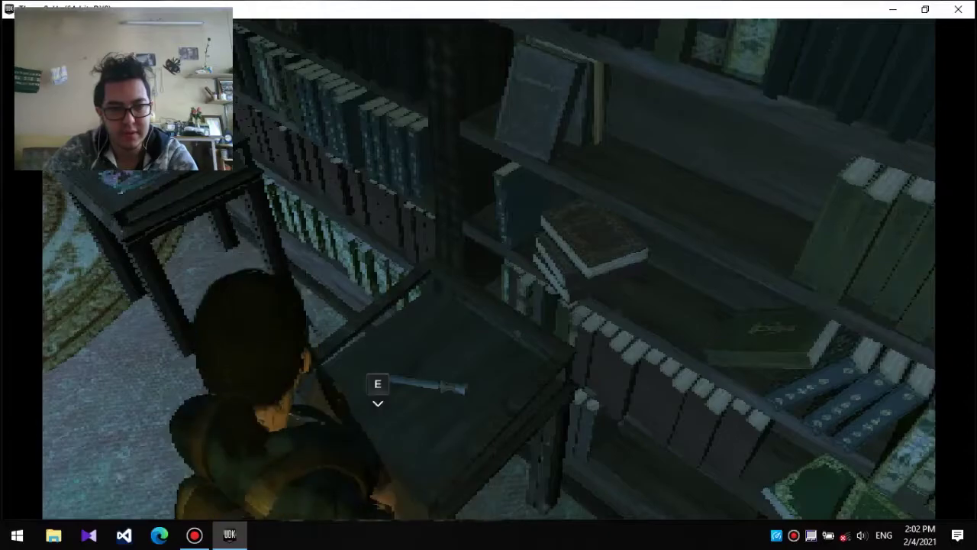
key(w)
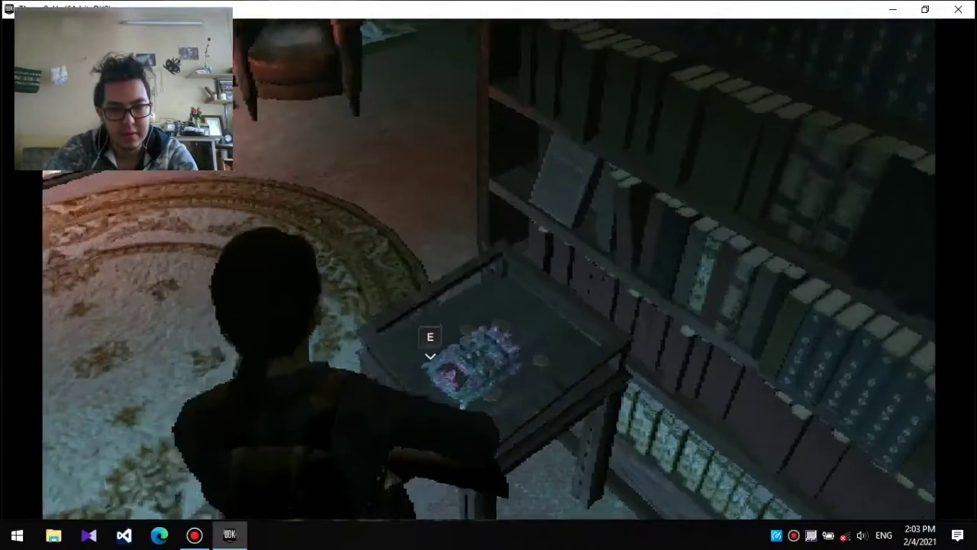
key(e)
key(w)
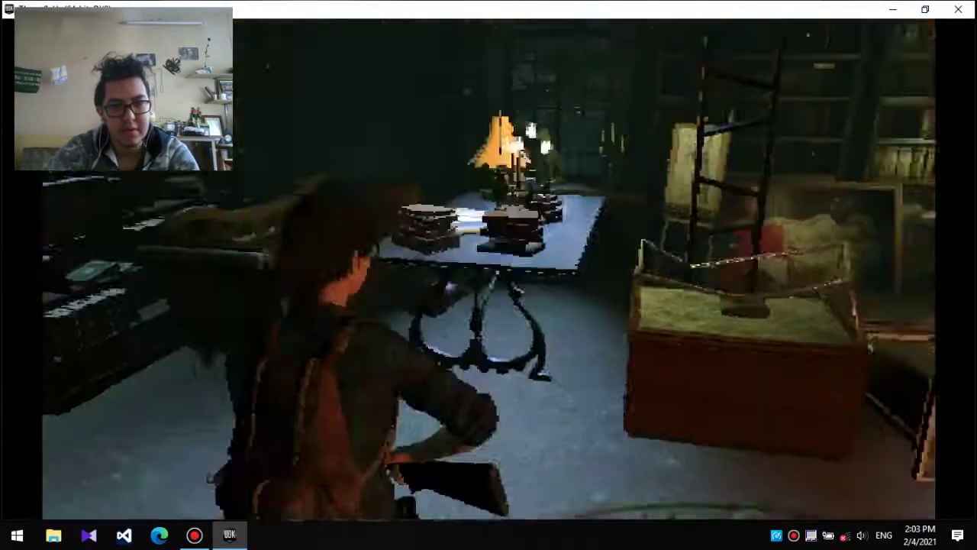
key(w)
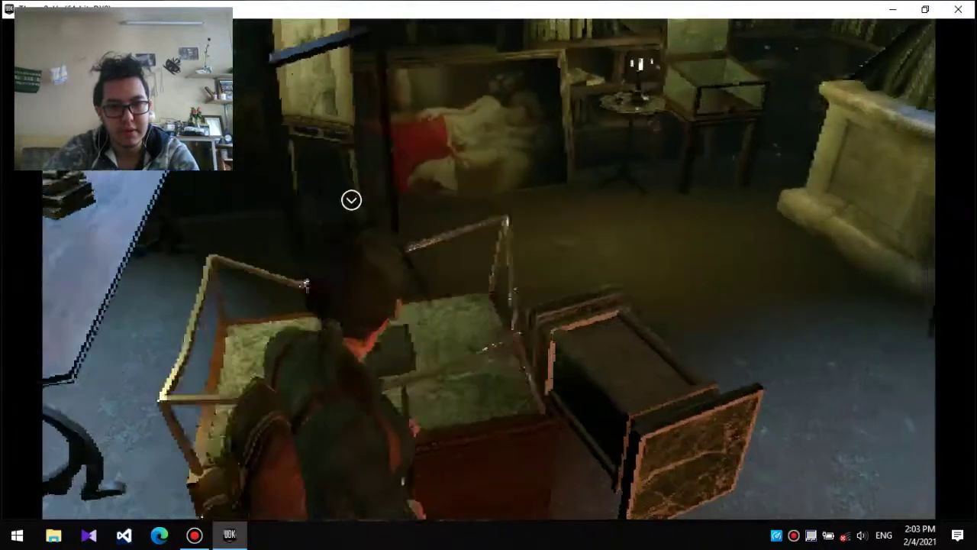
key(w)
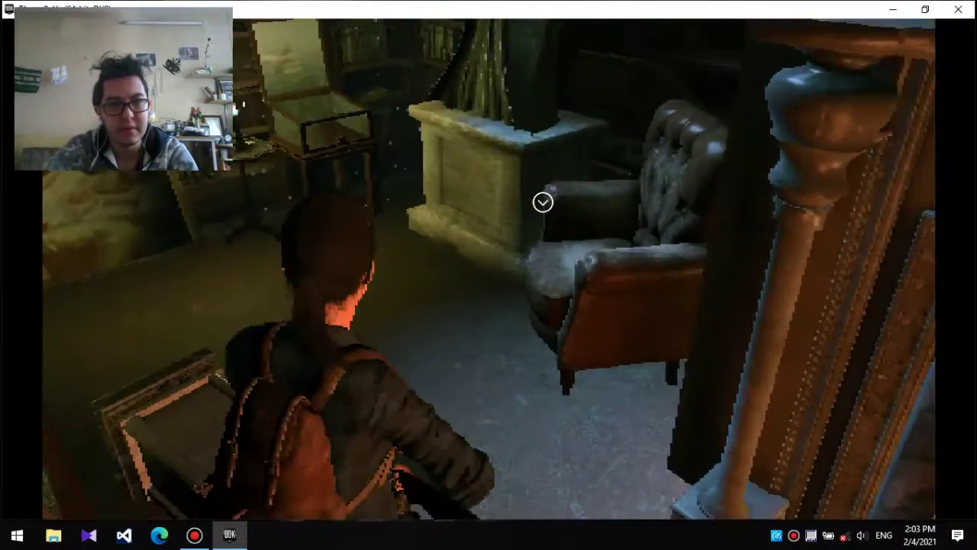
key(w)
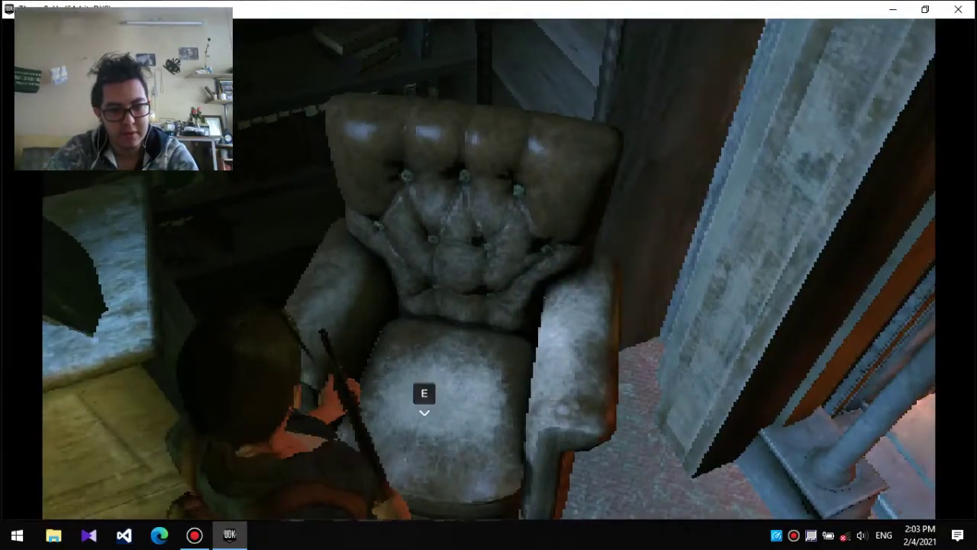
key(w)
key(e)
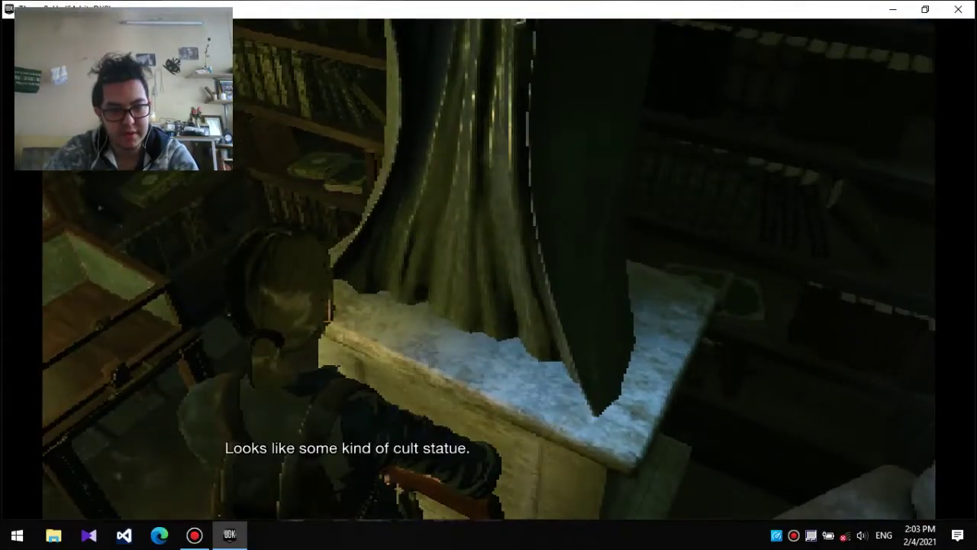
key(w)
key(Tab)
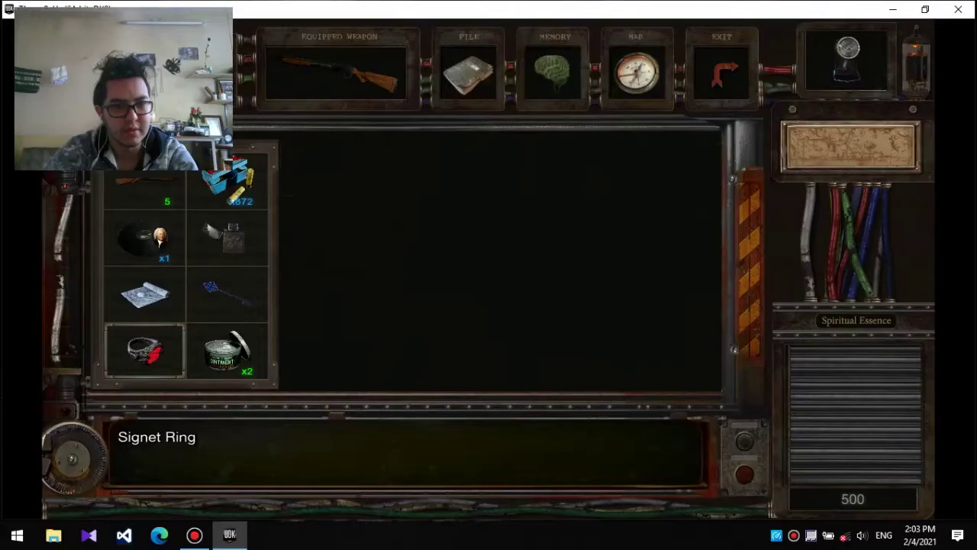
key(Tab)
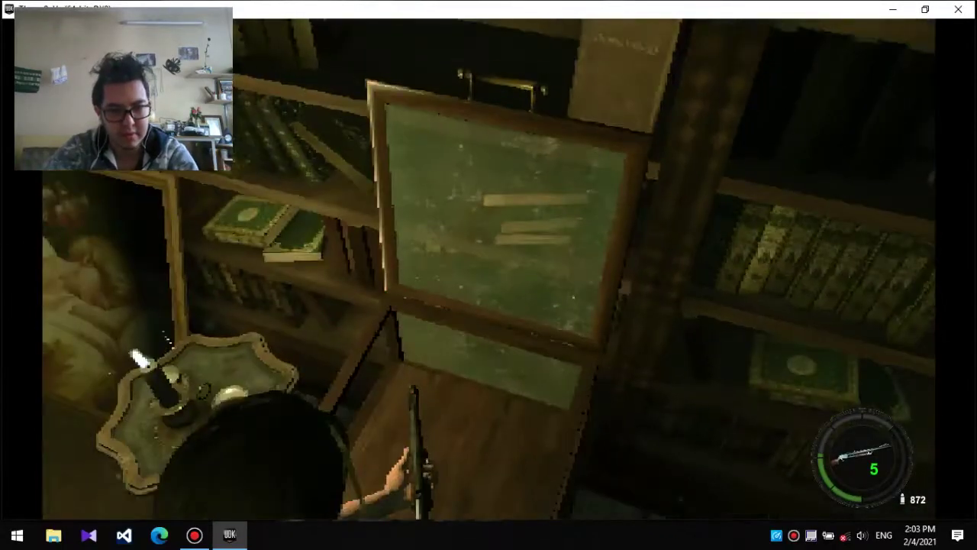
key(s)
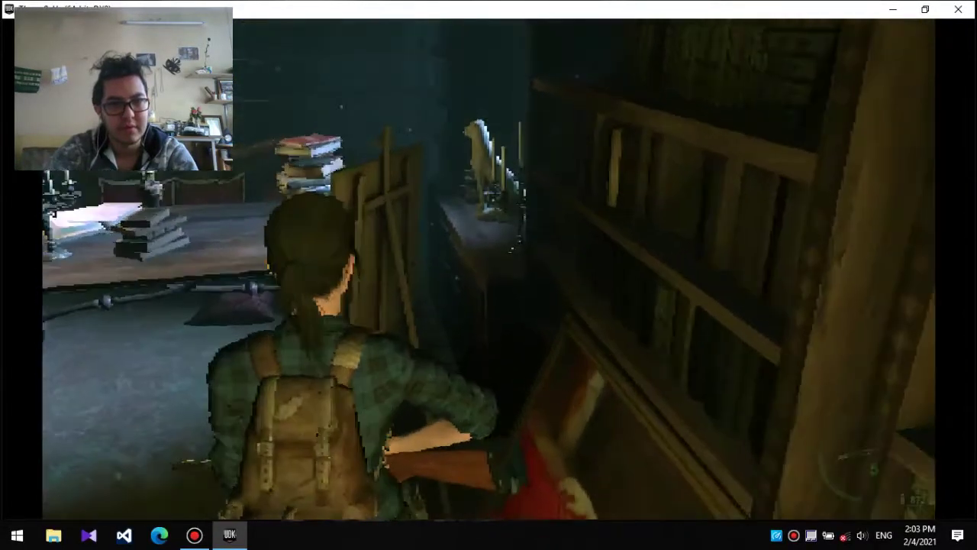
key(w)
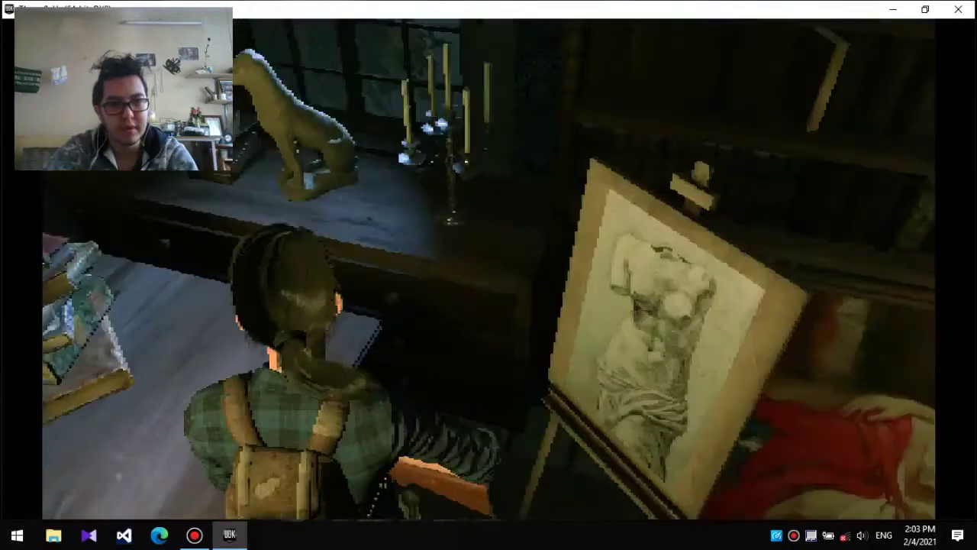
key(w)
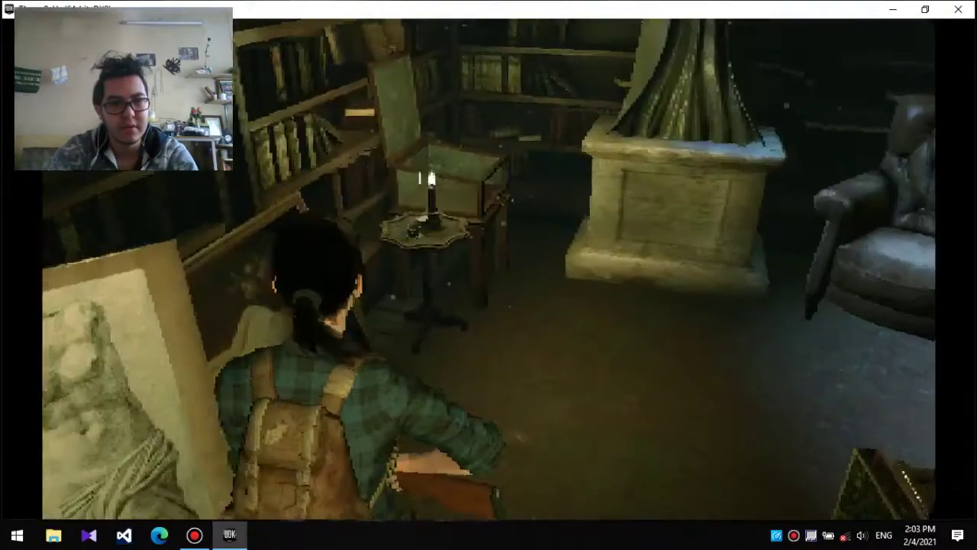
key(w)
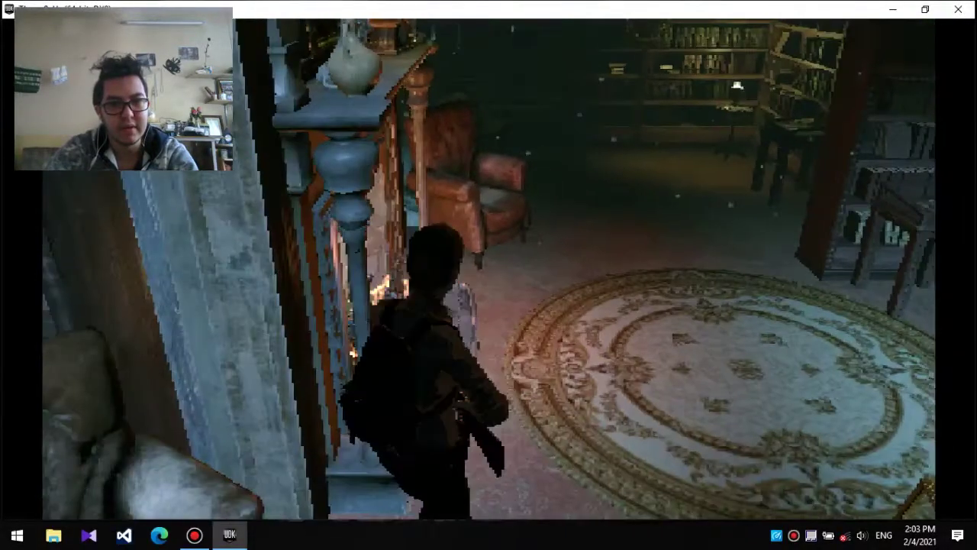
key(w)
key(e)
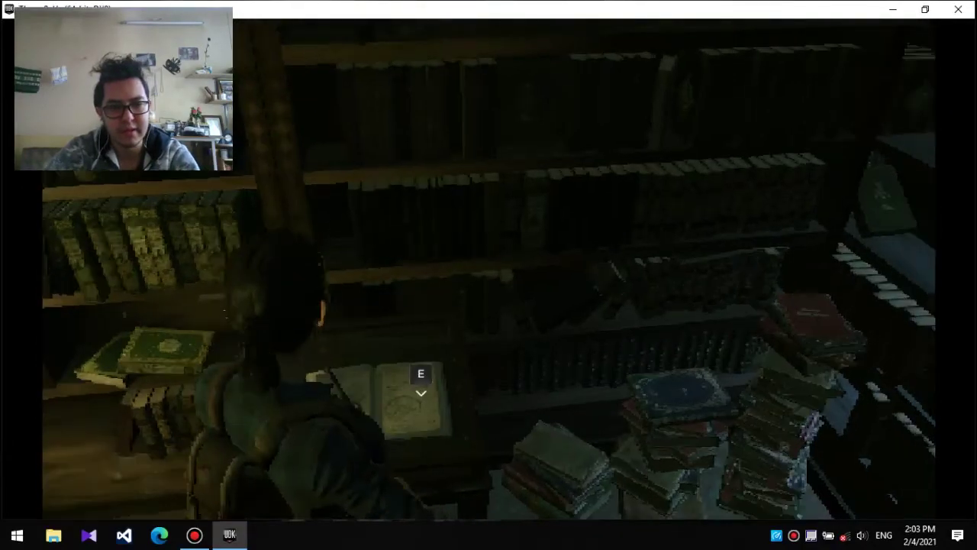
key(w)
key(w)
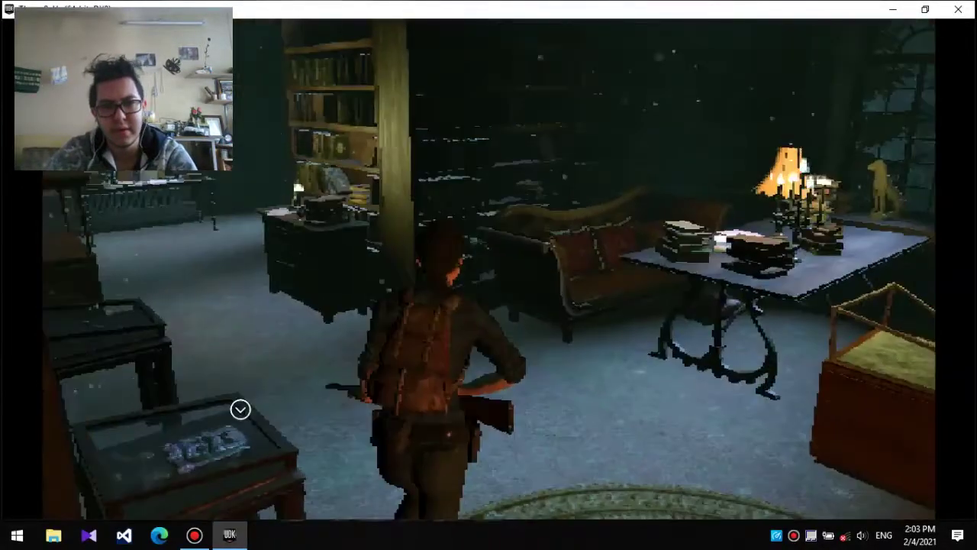
key(w)
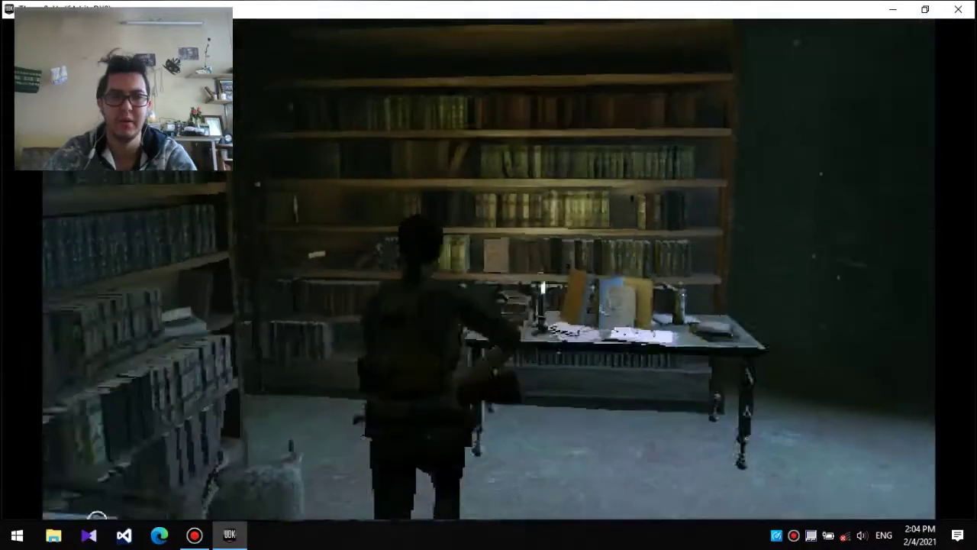
key(w)
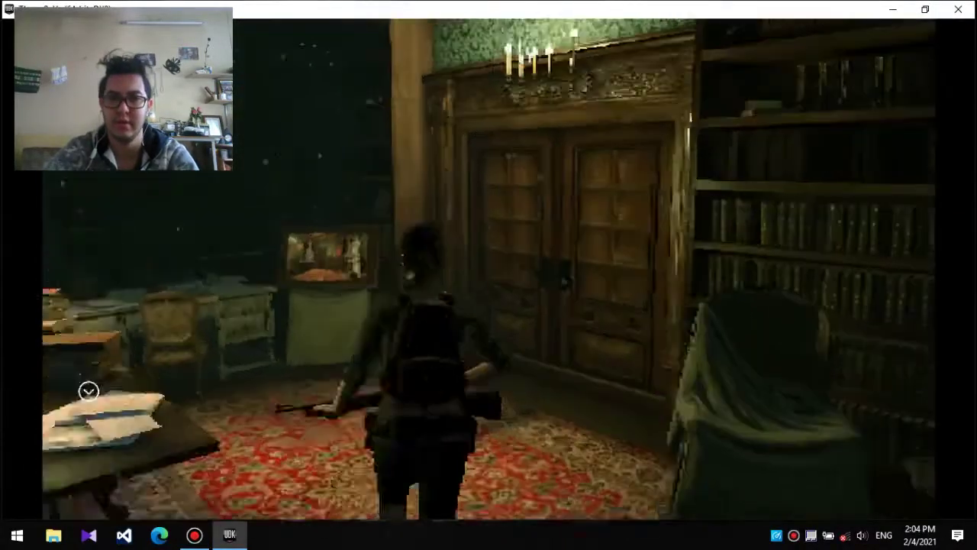
key(e)
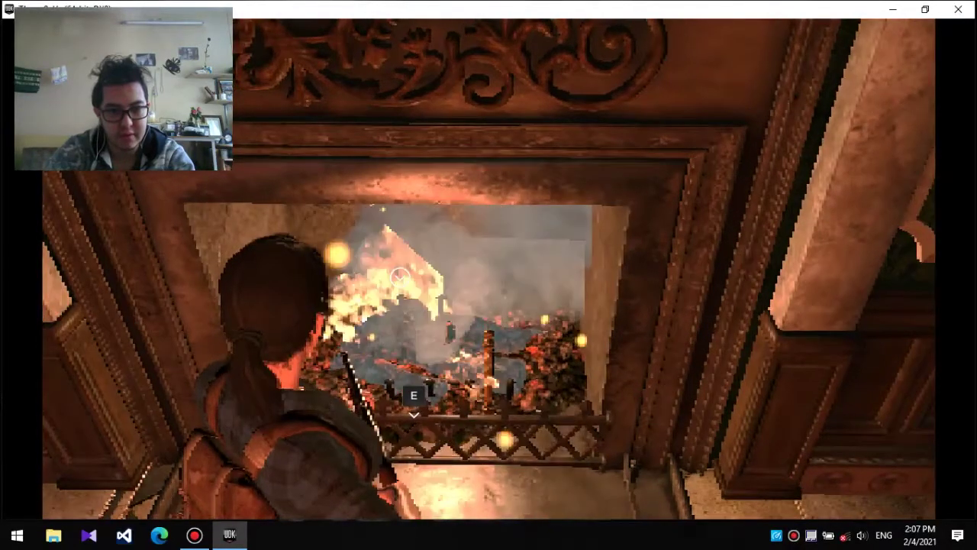
key(Tab)
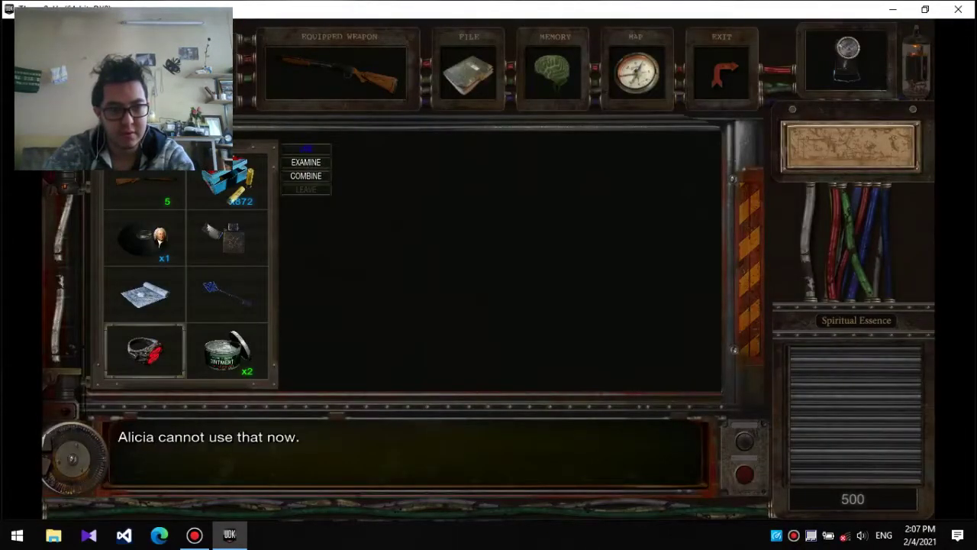
key(Tab)
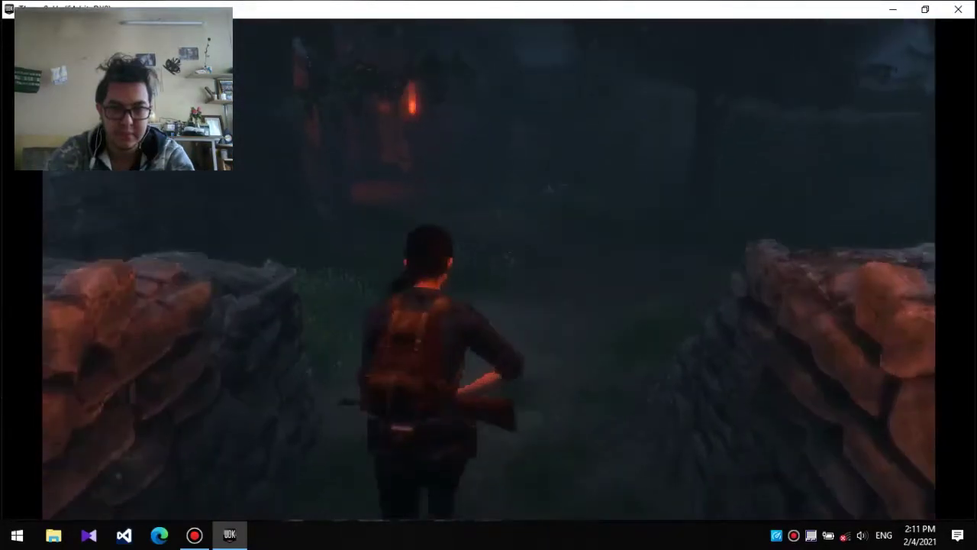
key(w)
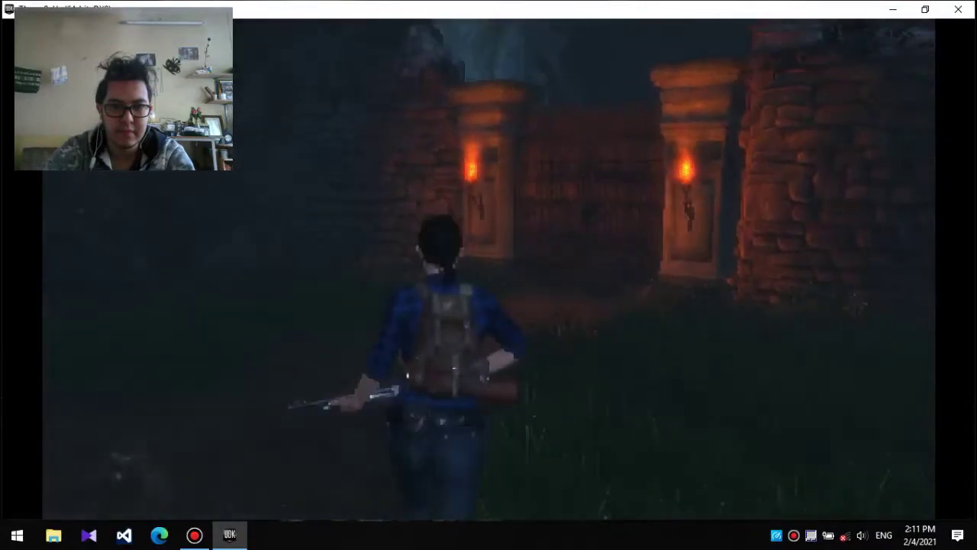
key(w)
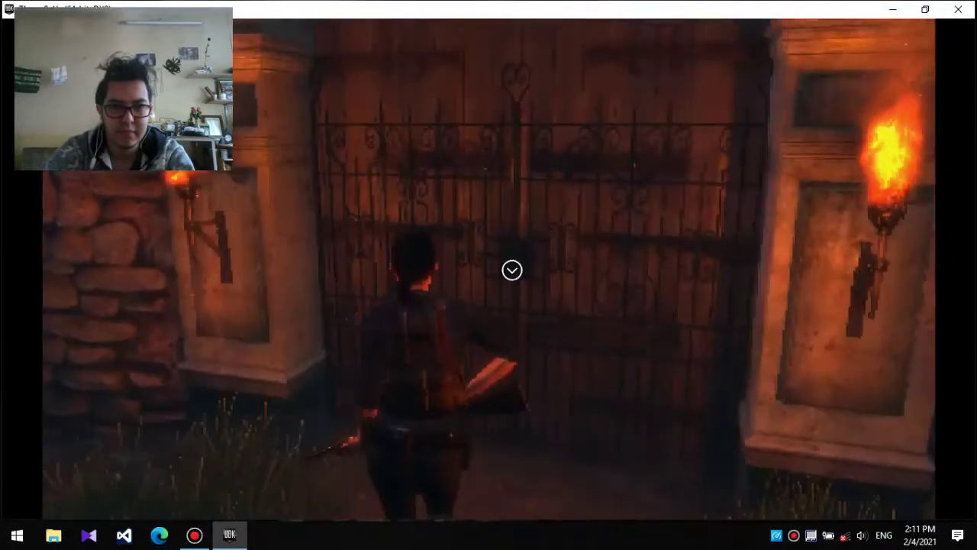
key(e)
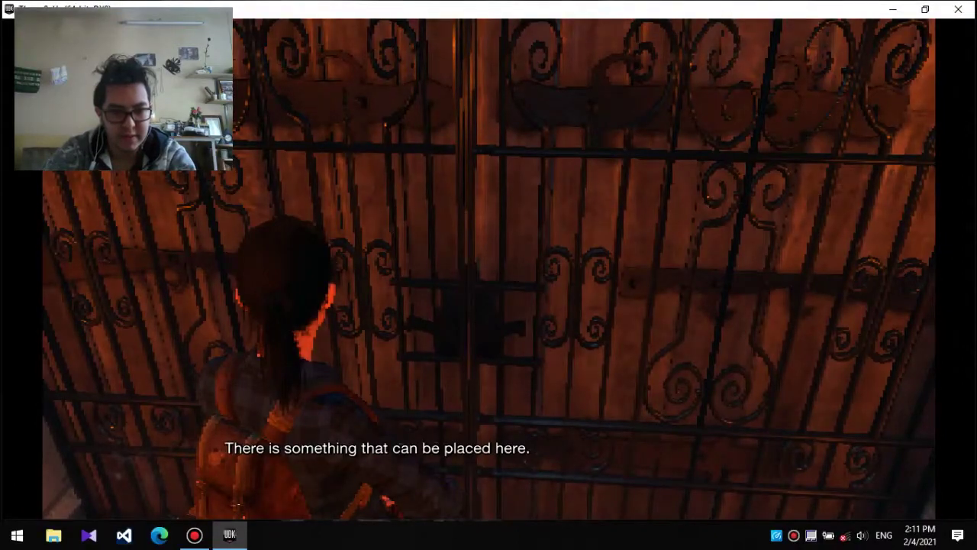
key(e)
key(Tab)
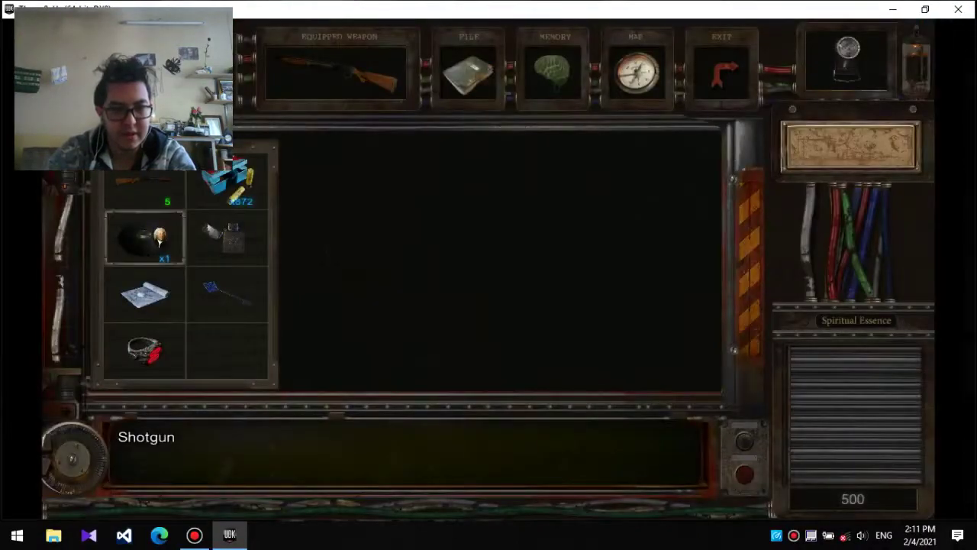
key(Down)
key(Down)
key(Down)
key(Return)
key(Return)
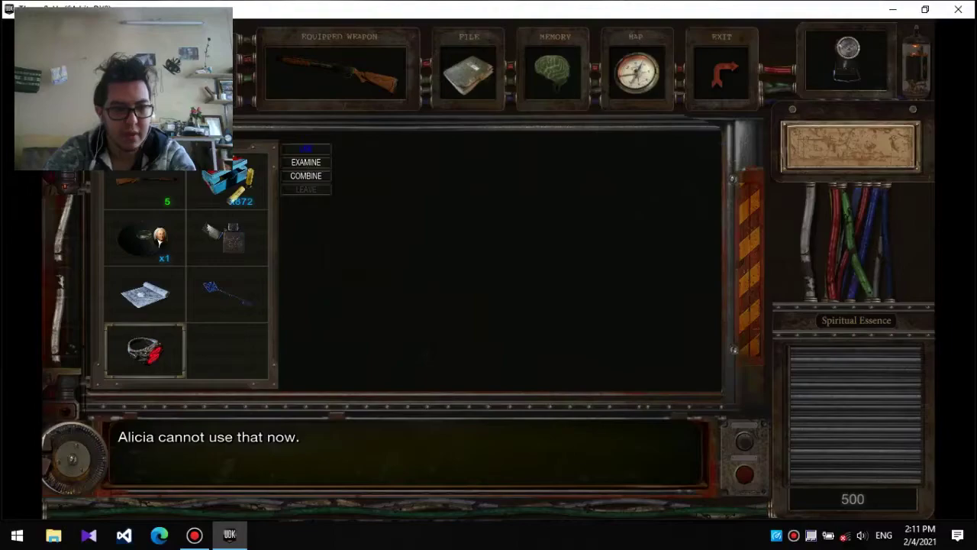
key(Escape)
key(Right)
key(Up)
key(Left)
key(Down)
key(Right)
key(Up)
key(Left)
key(Down)
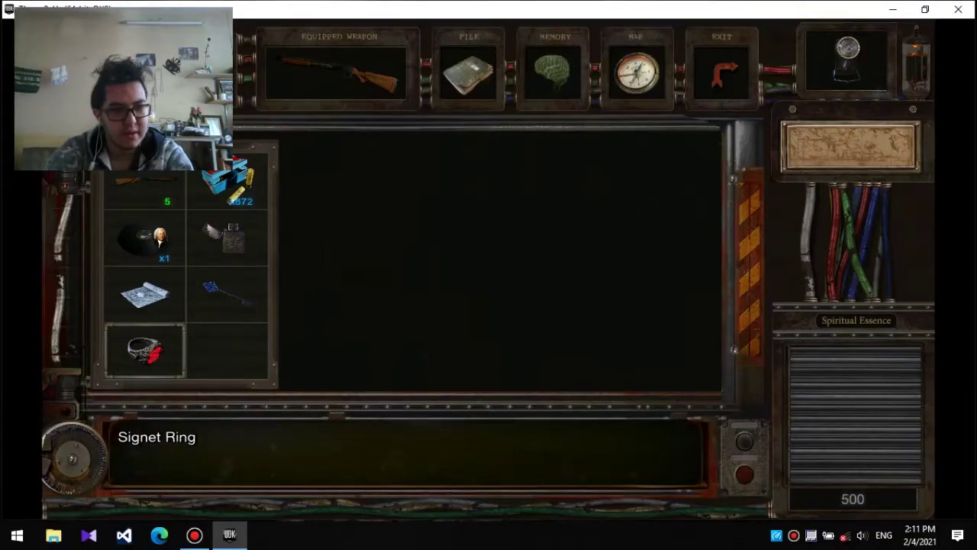
key(Escape)
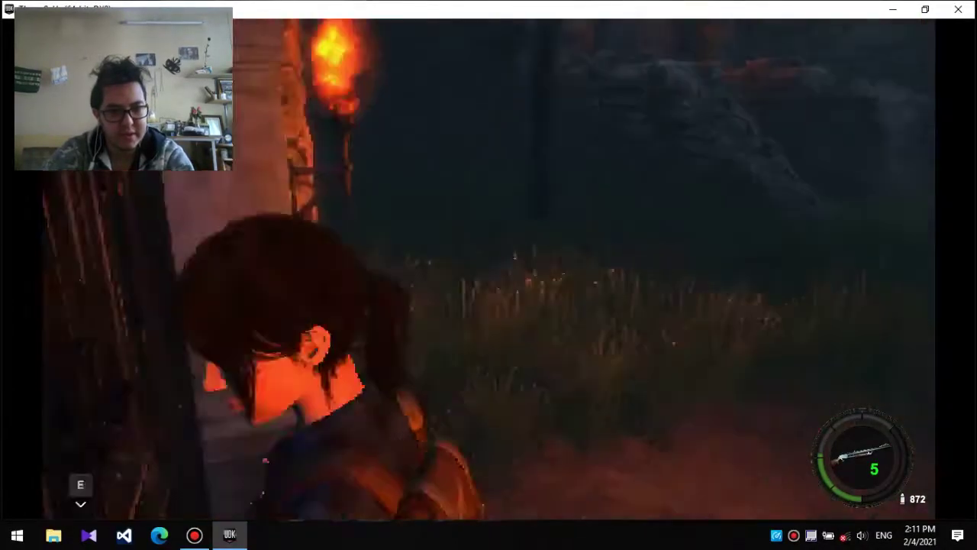
key(w)
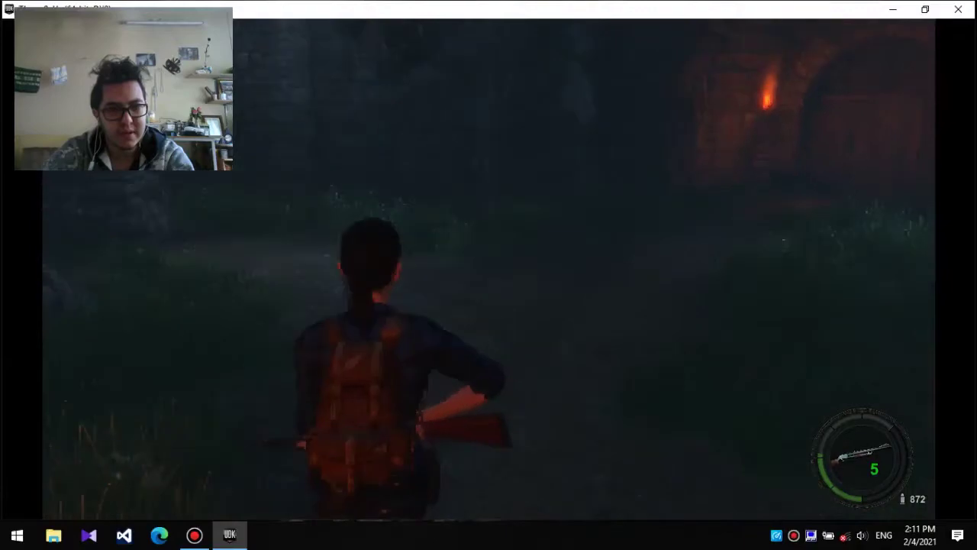
key(w)
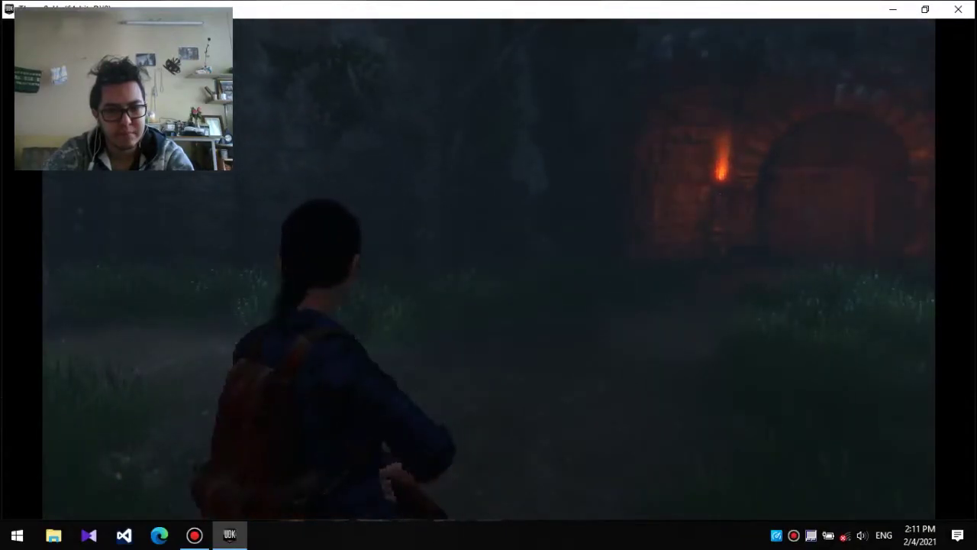
key(Escape)
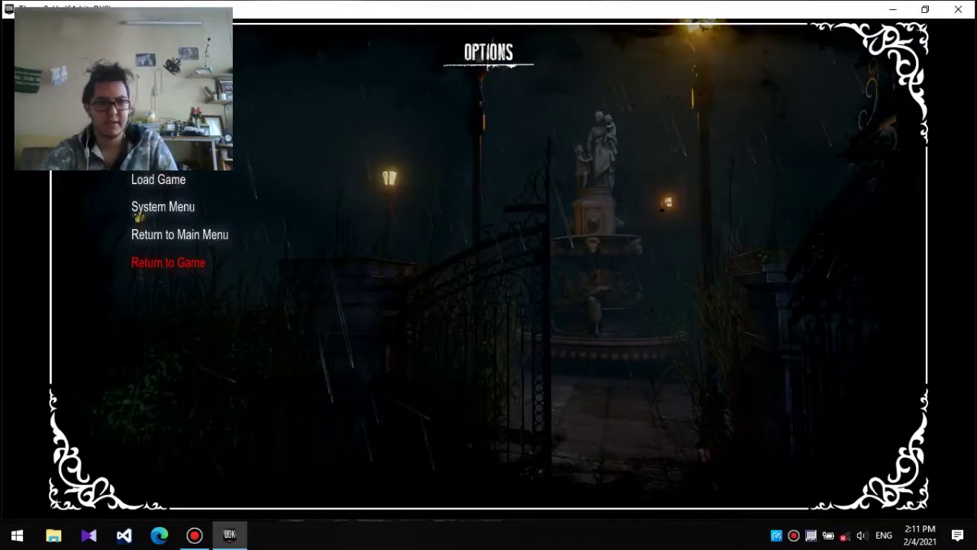